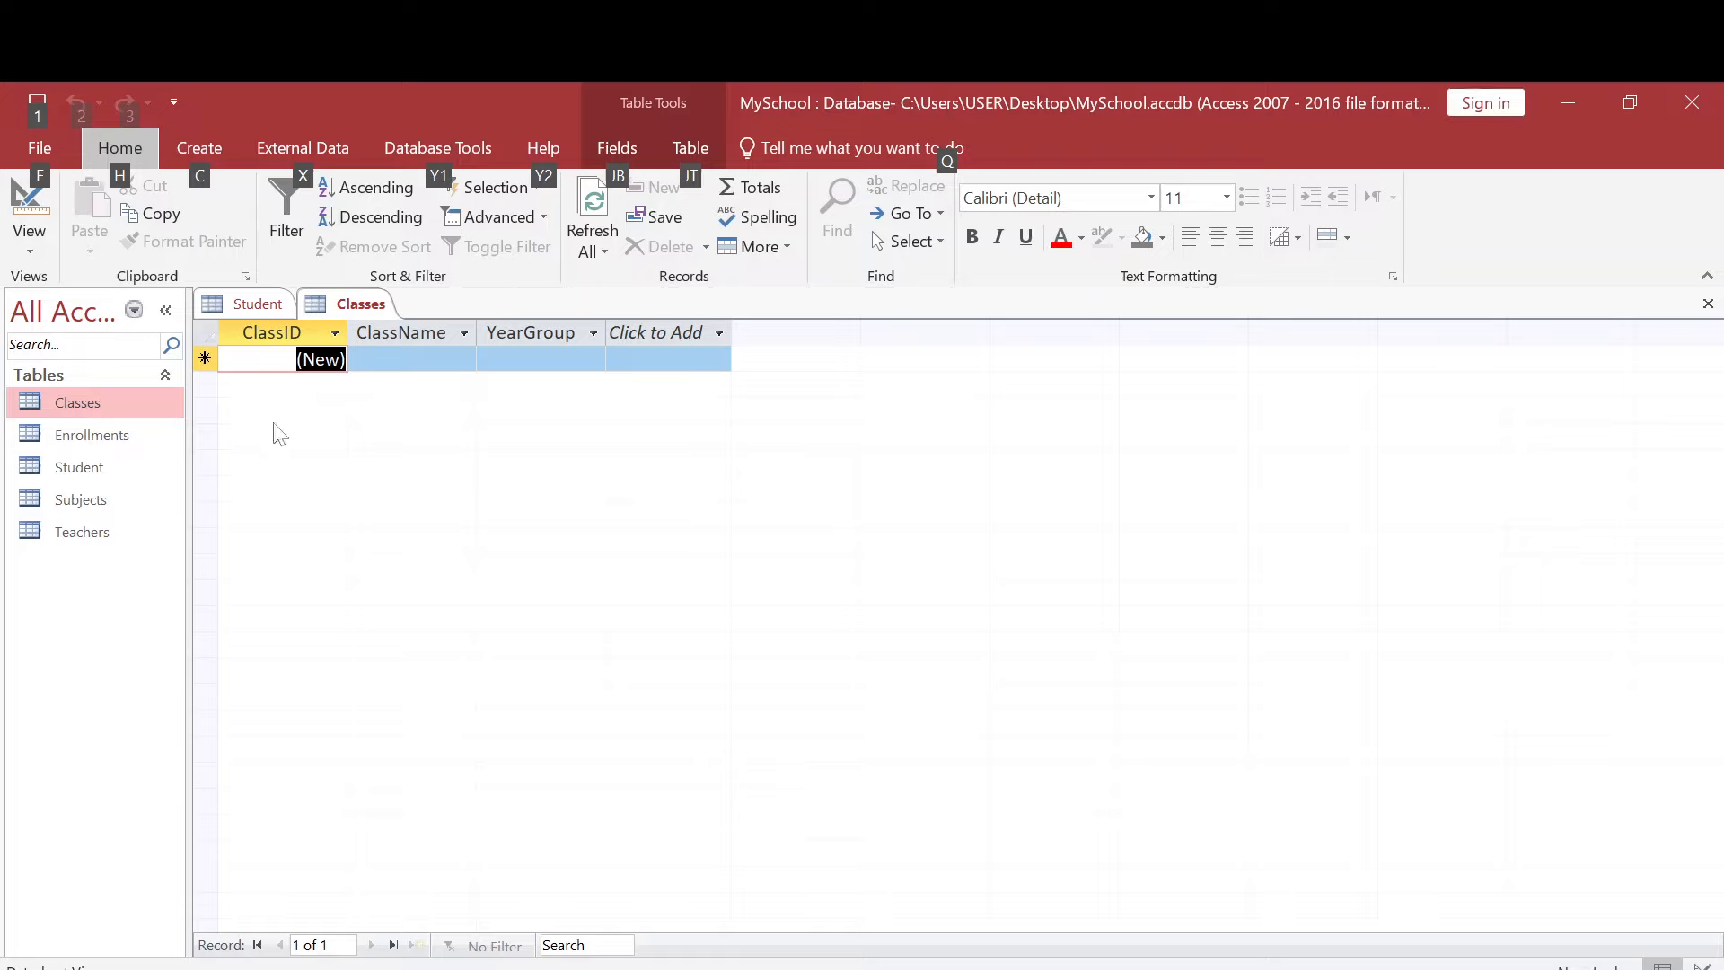
- Show the Classes table in Design View
left_click(273, 424)
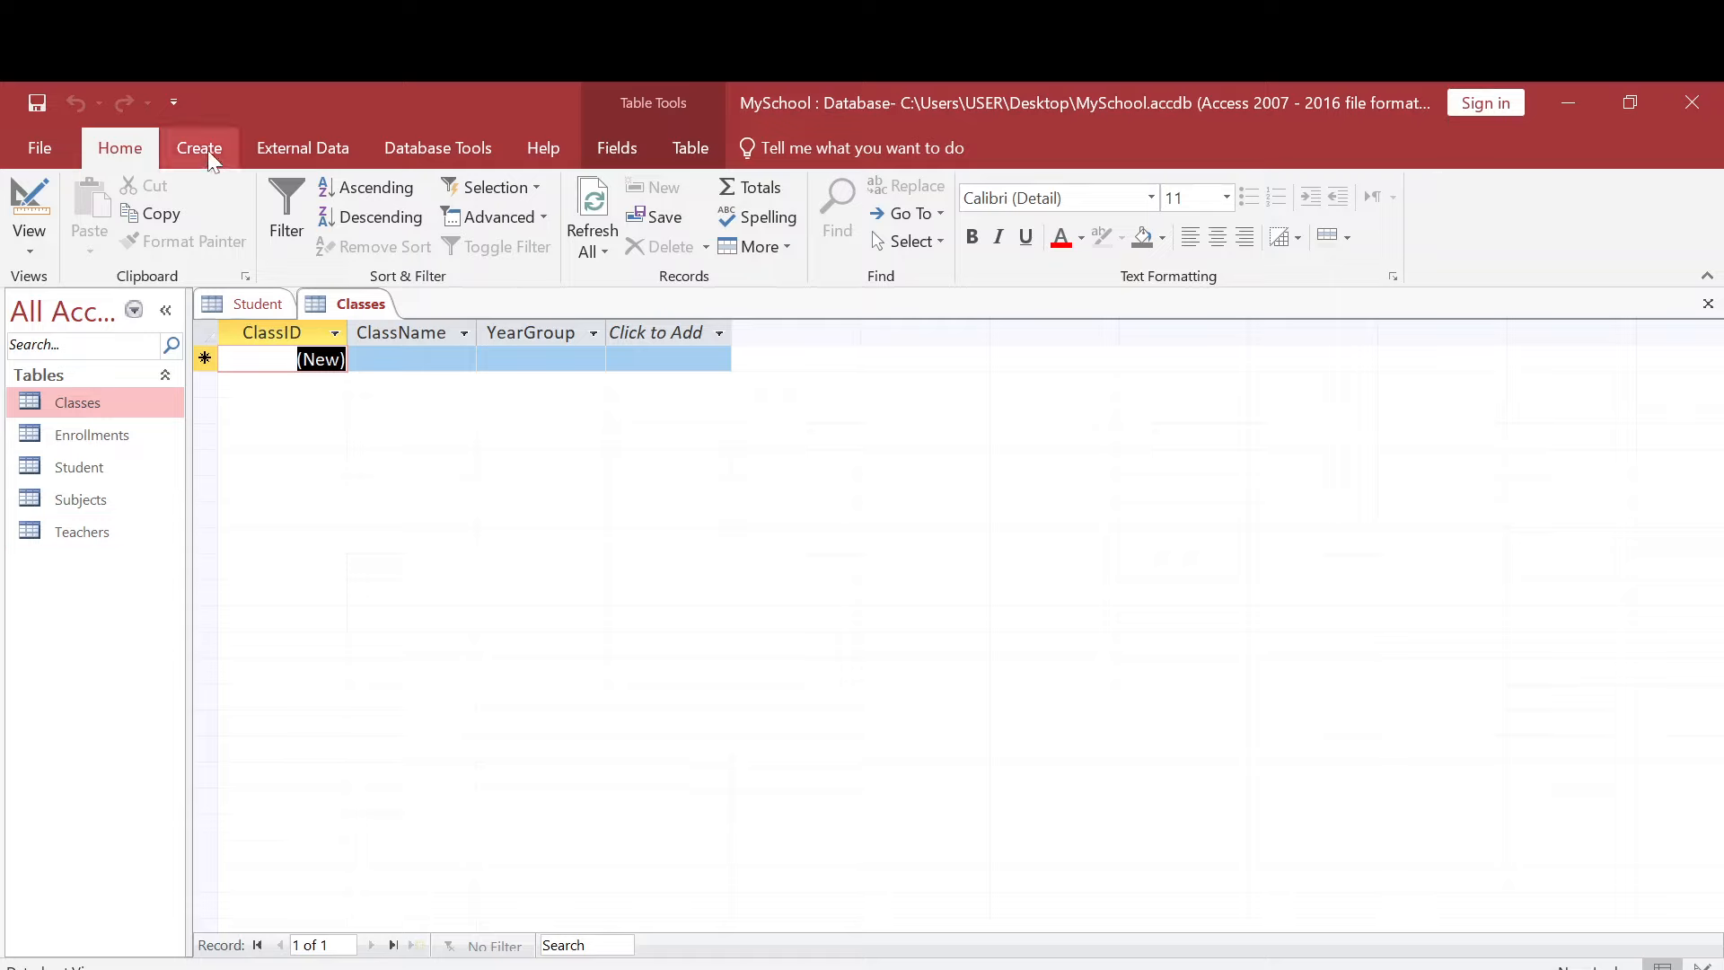
left_click(34, 253)
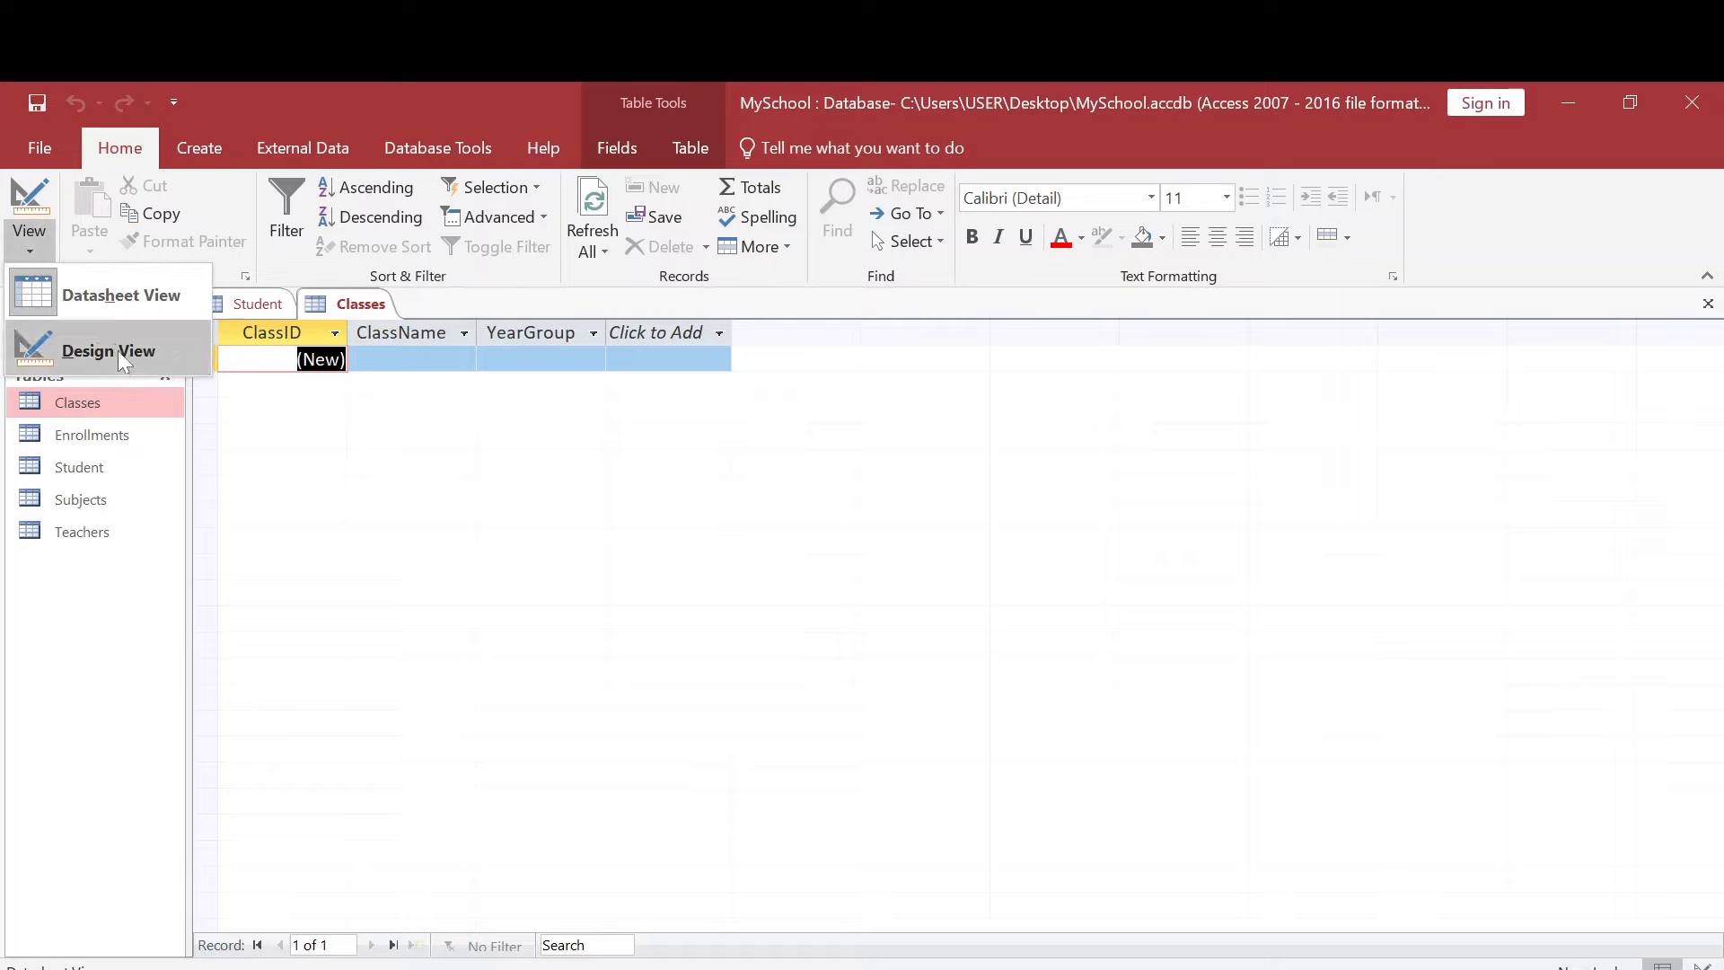
left_click(116, 402)
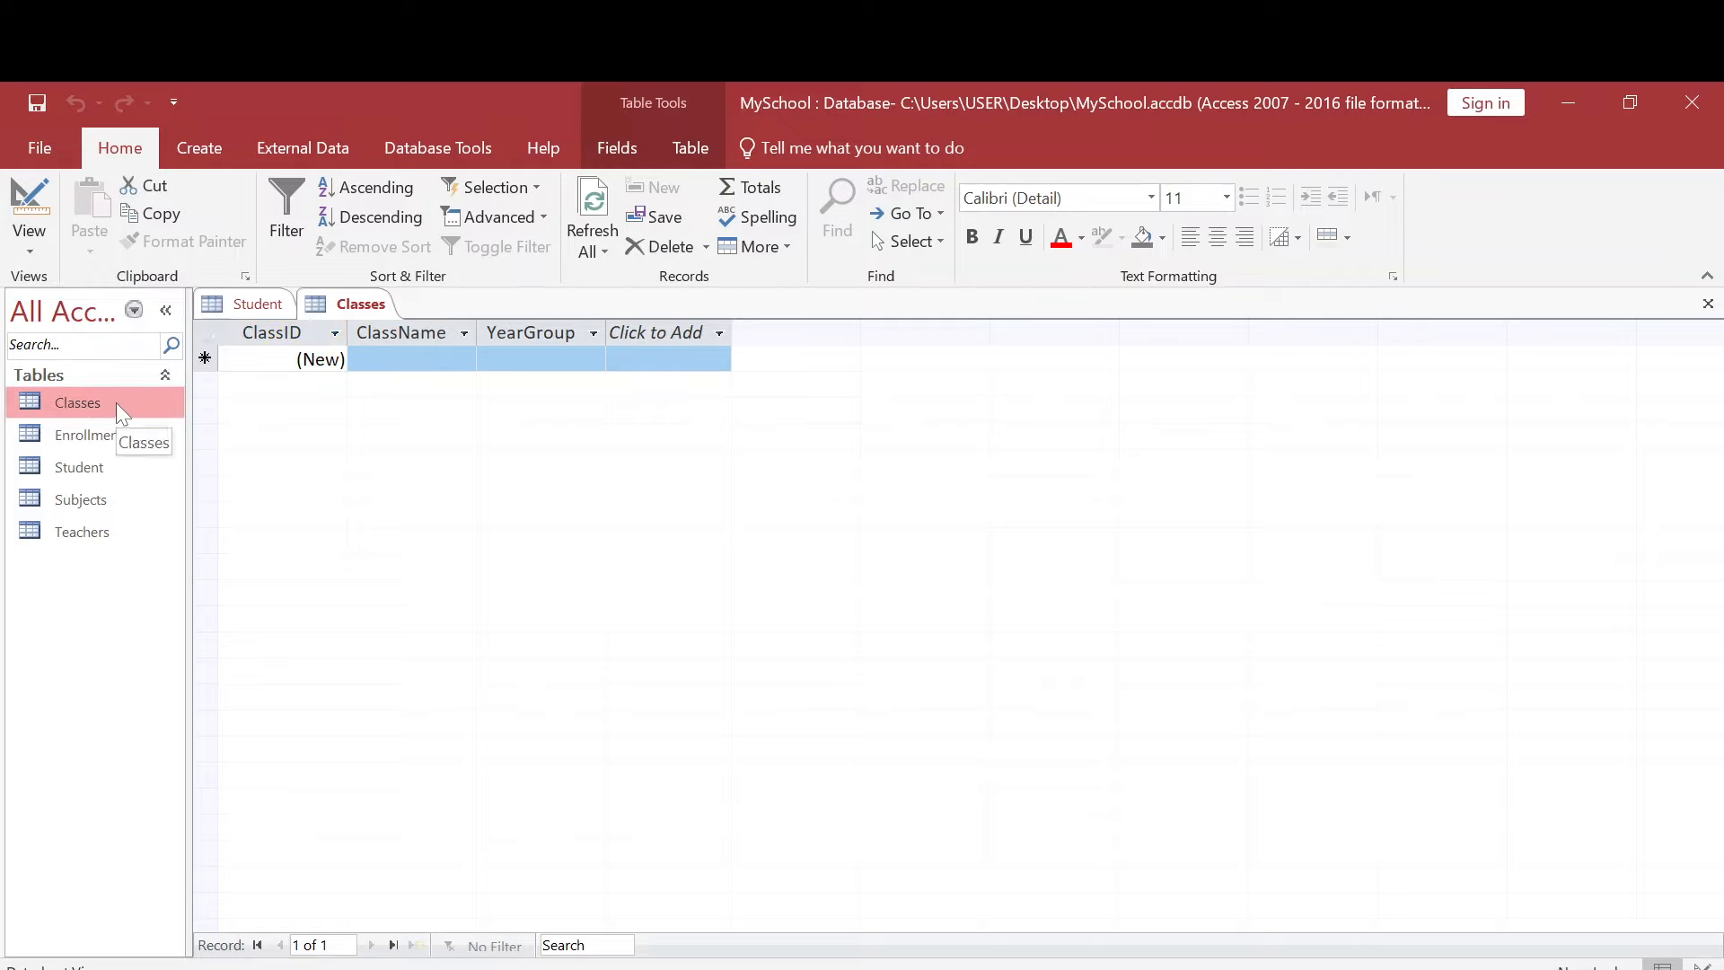
left_click(106, 466)
left_click(33, 249)
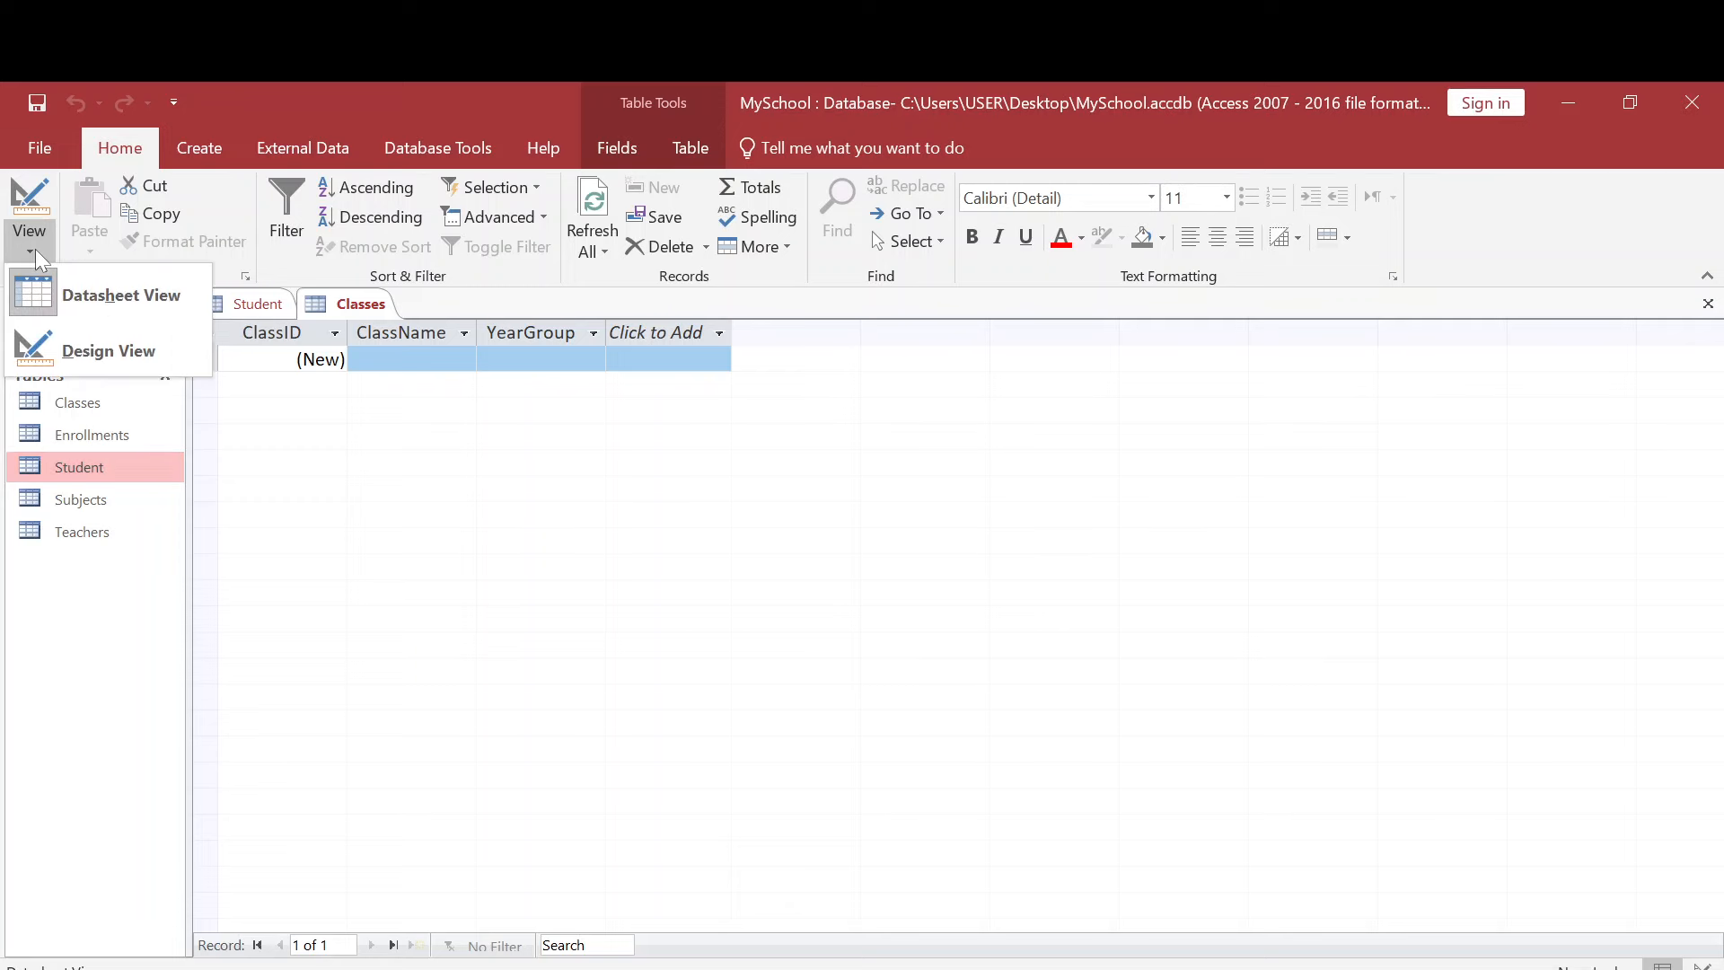
left_click(109, 346)
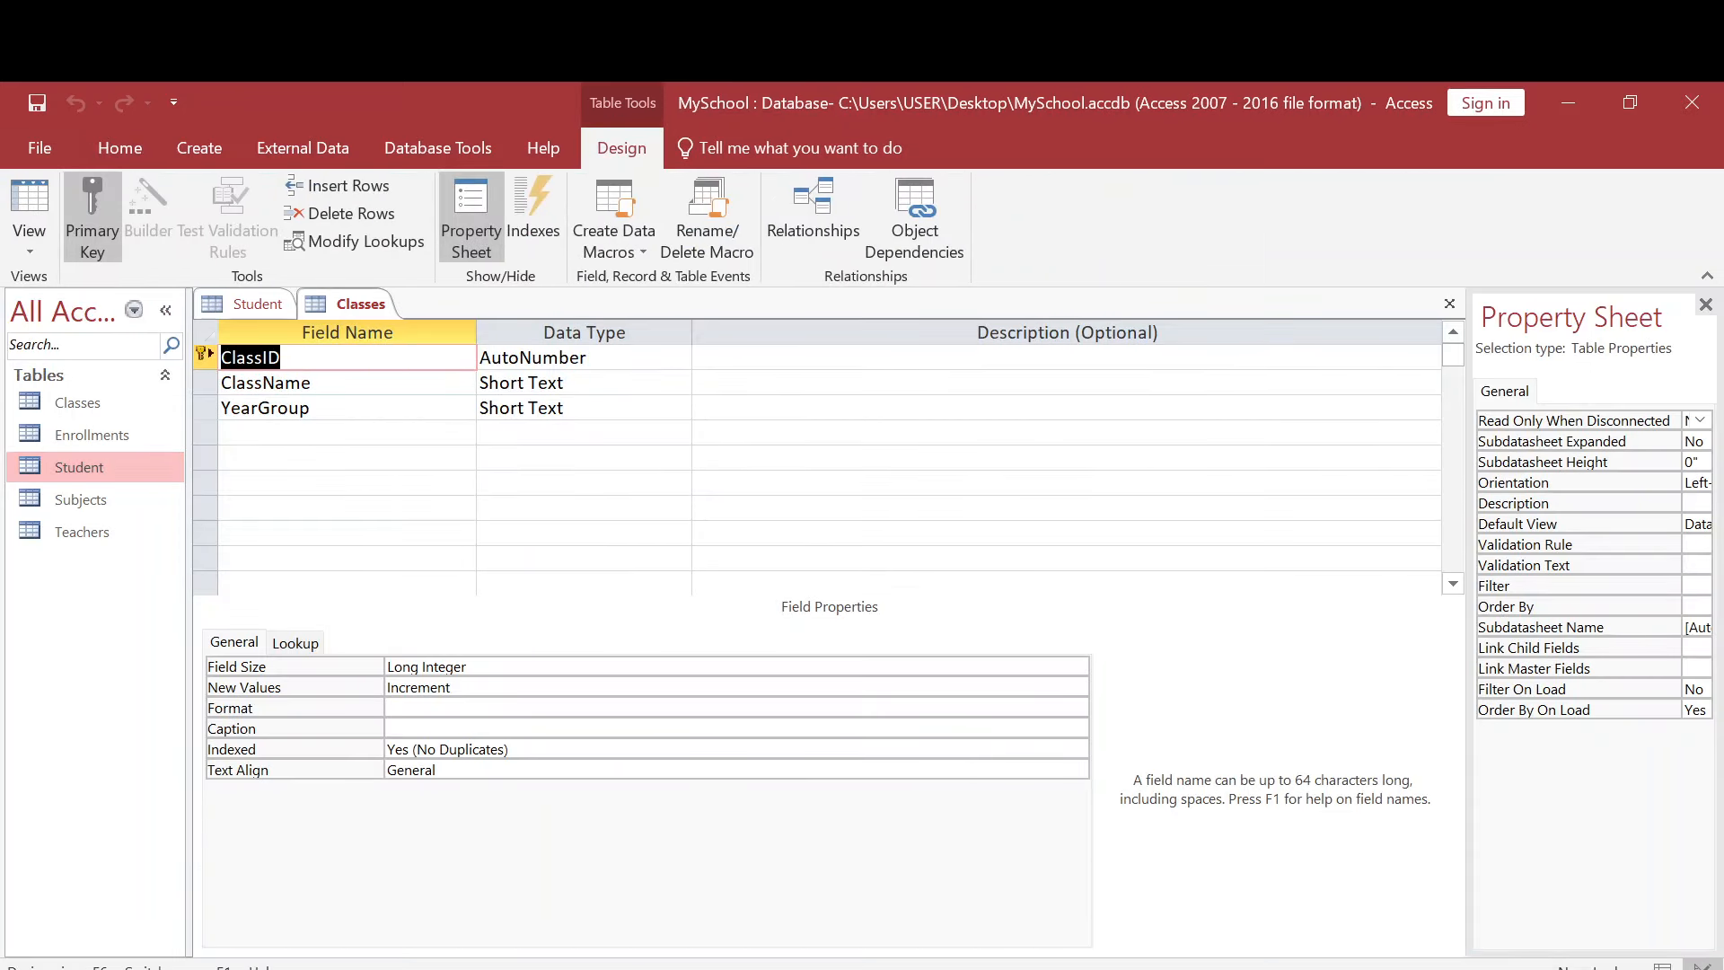
- Open the Student table and show it in Design View
double_click(73, 474)
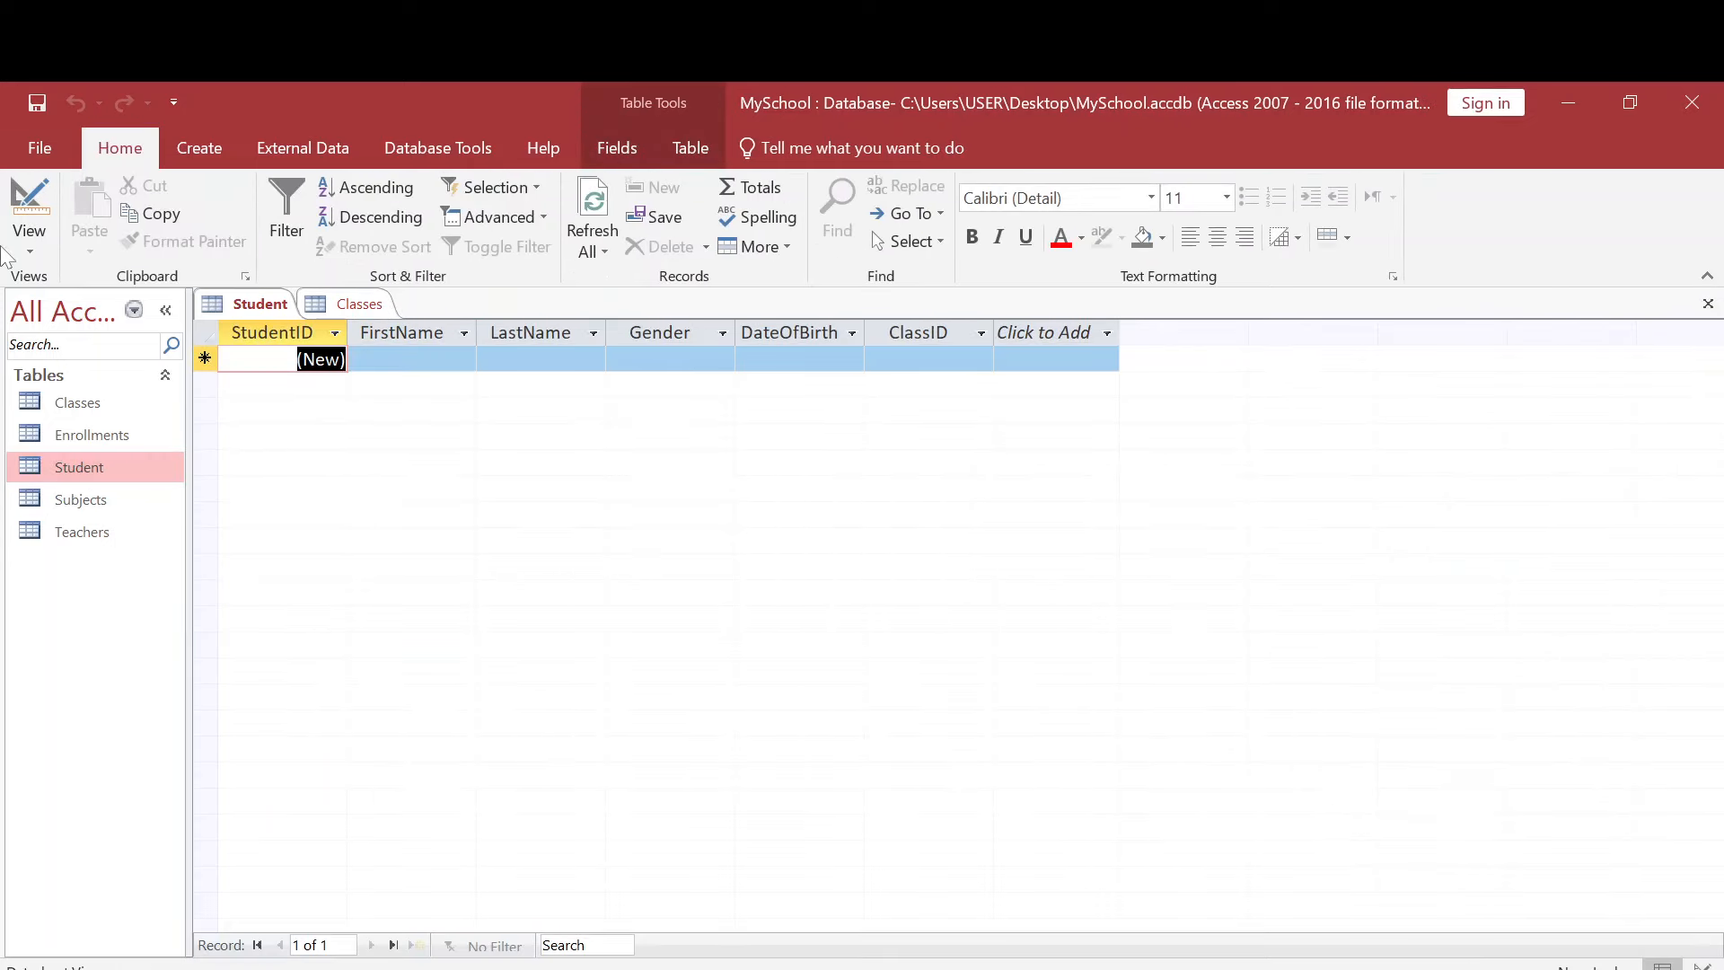
left_click(29, 244)
left_click(97, 346)
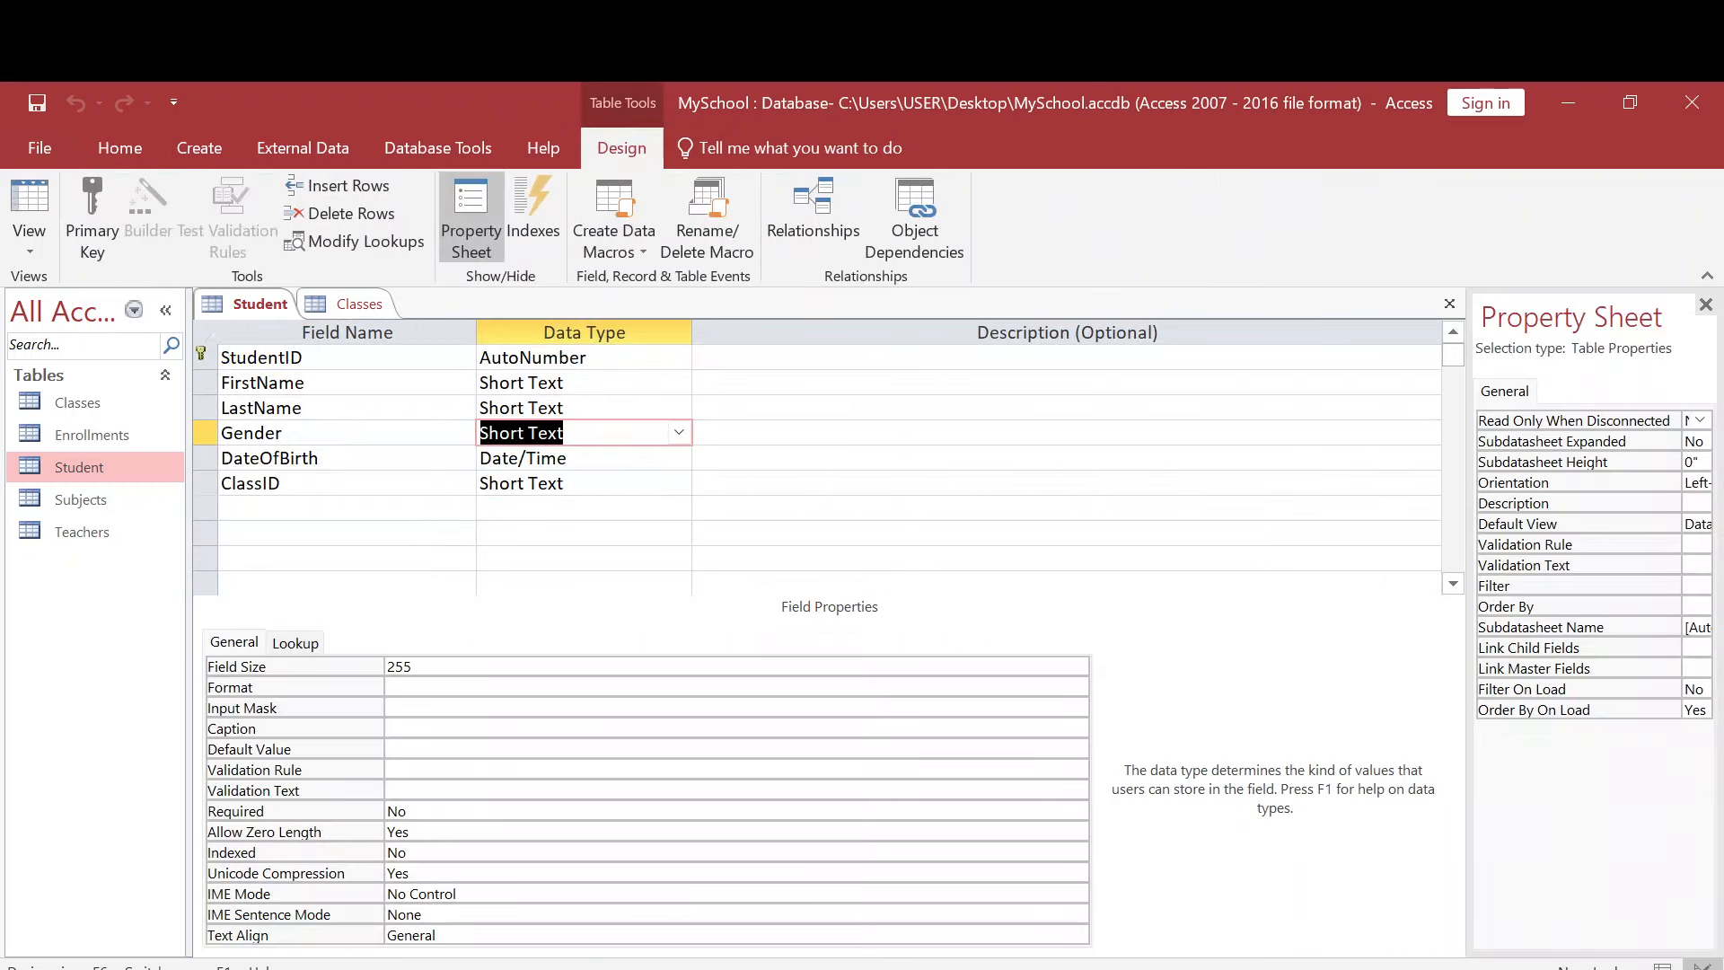
- Examine the data type and field properties of each Student field, from StudentID through ClassID
left_click(588, 382)
left_click(594, 357)
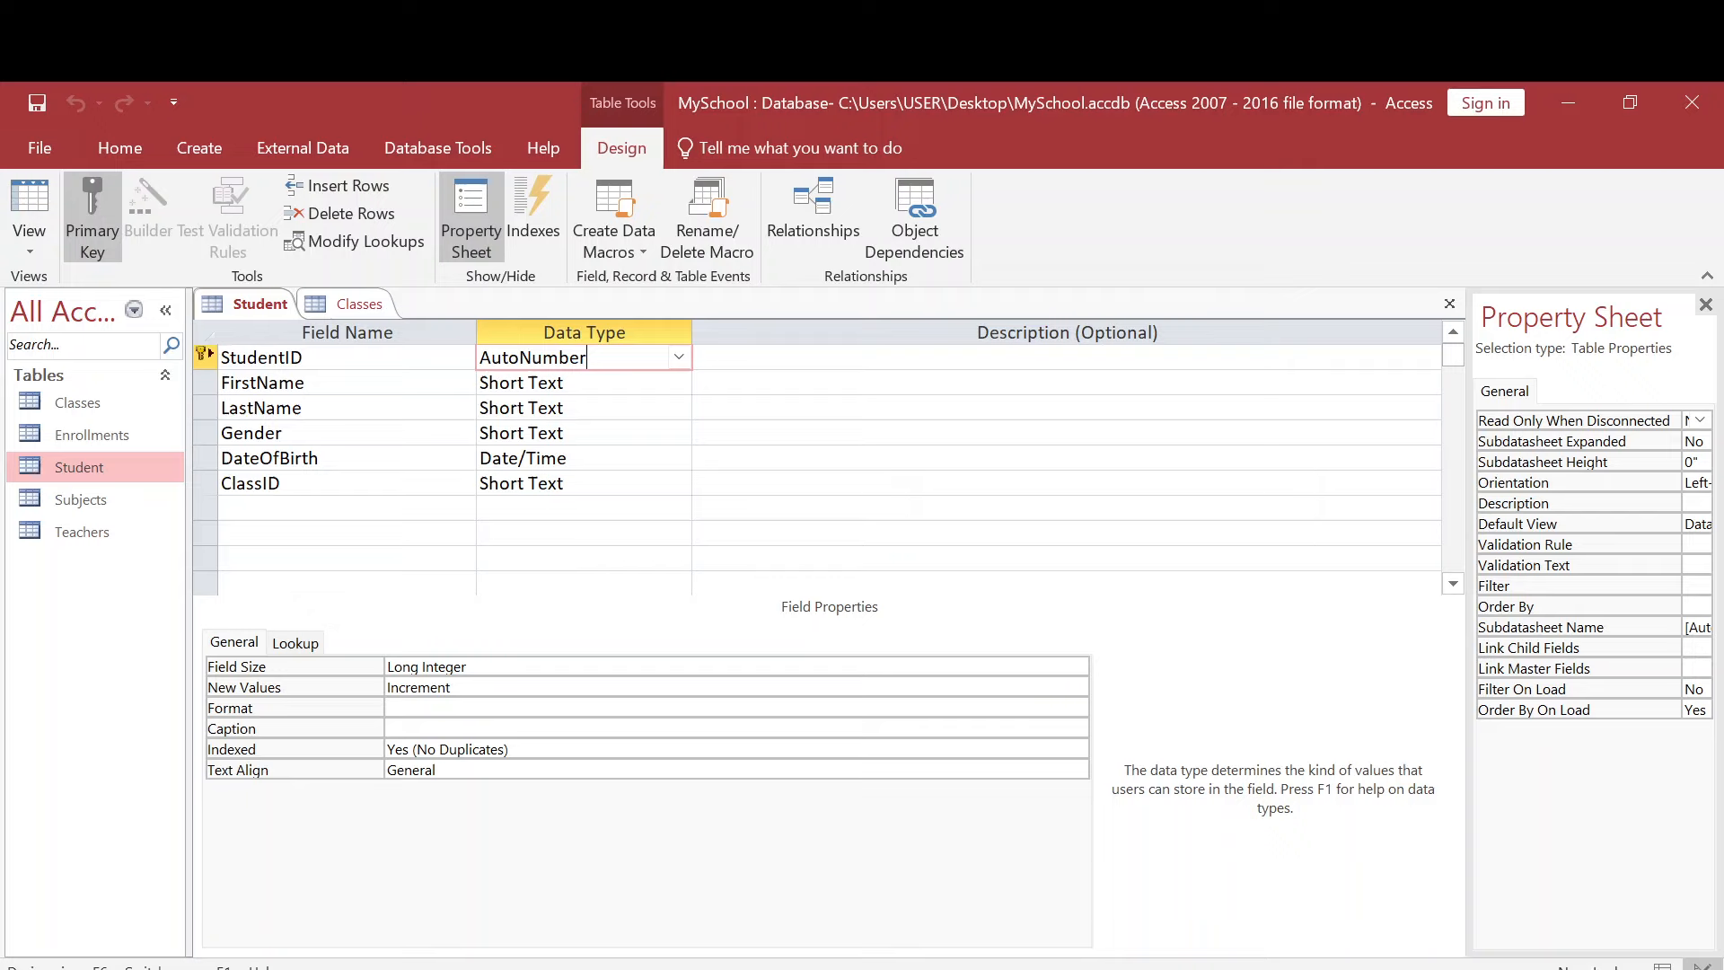
left_click(676, 382)
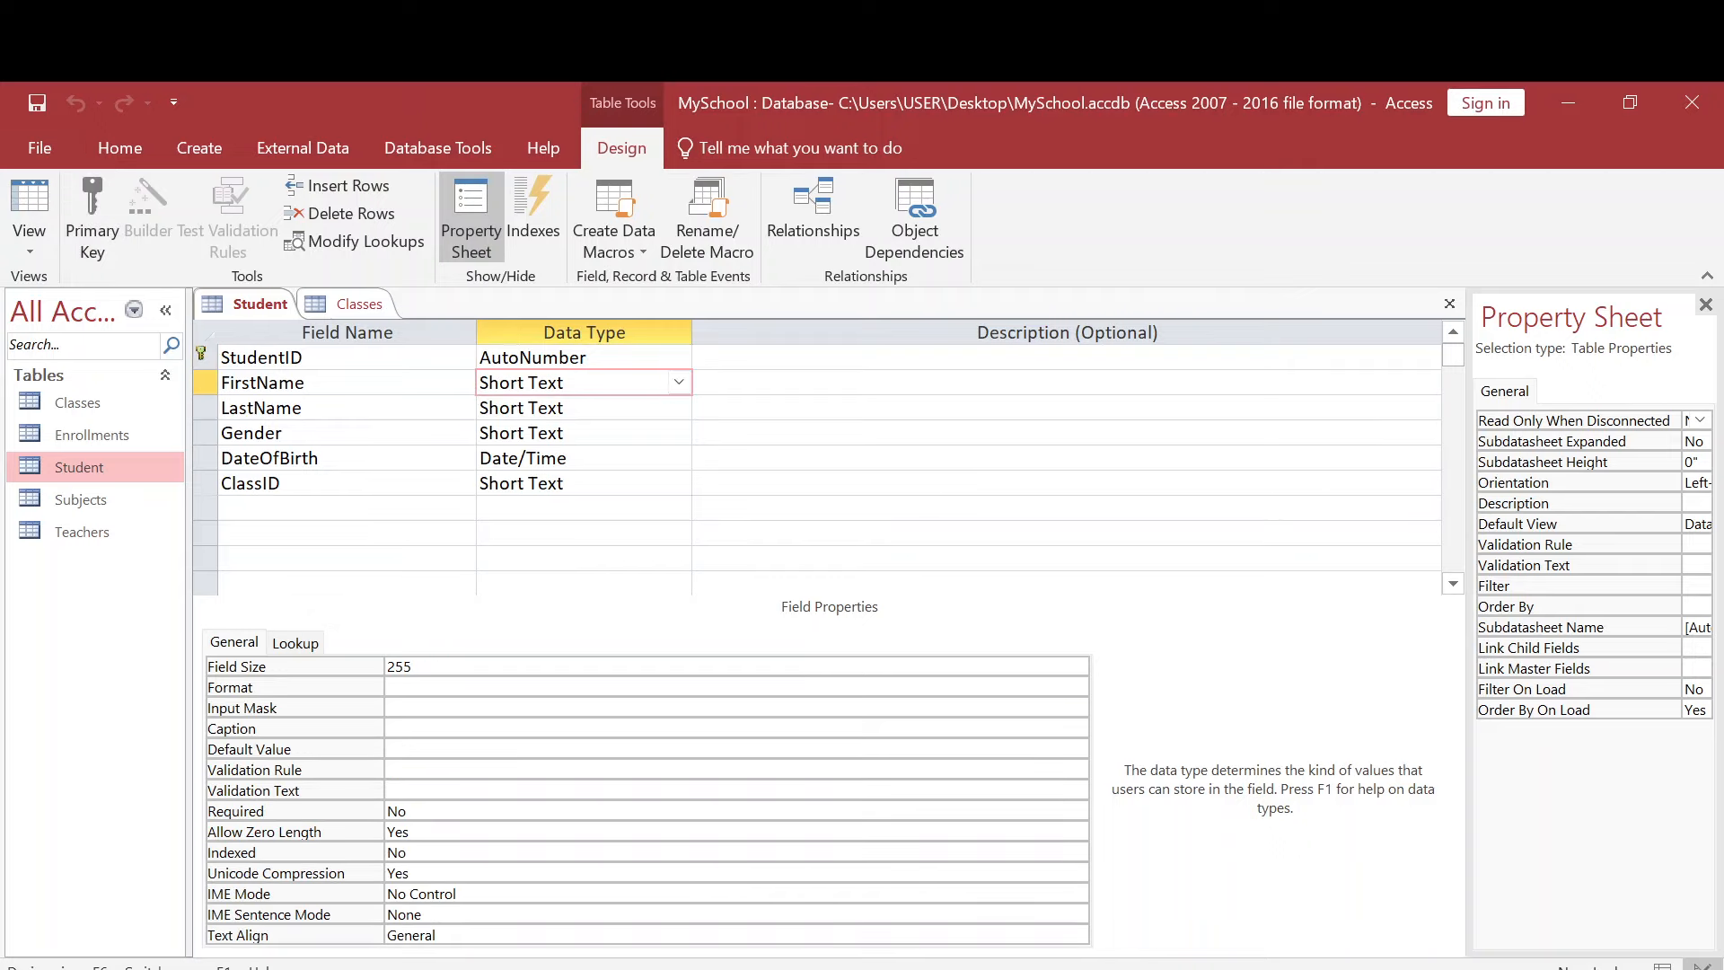
left_click(675, 407)
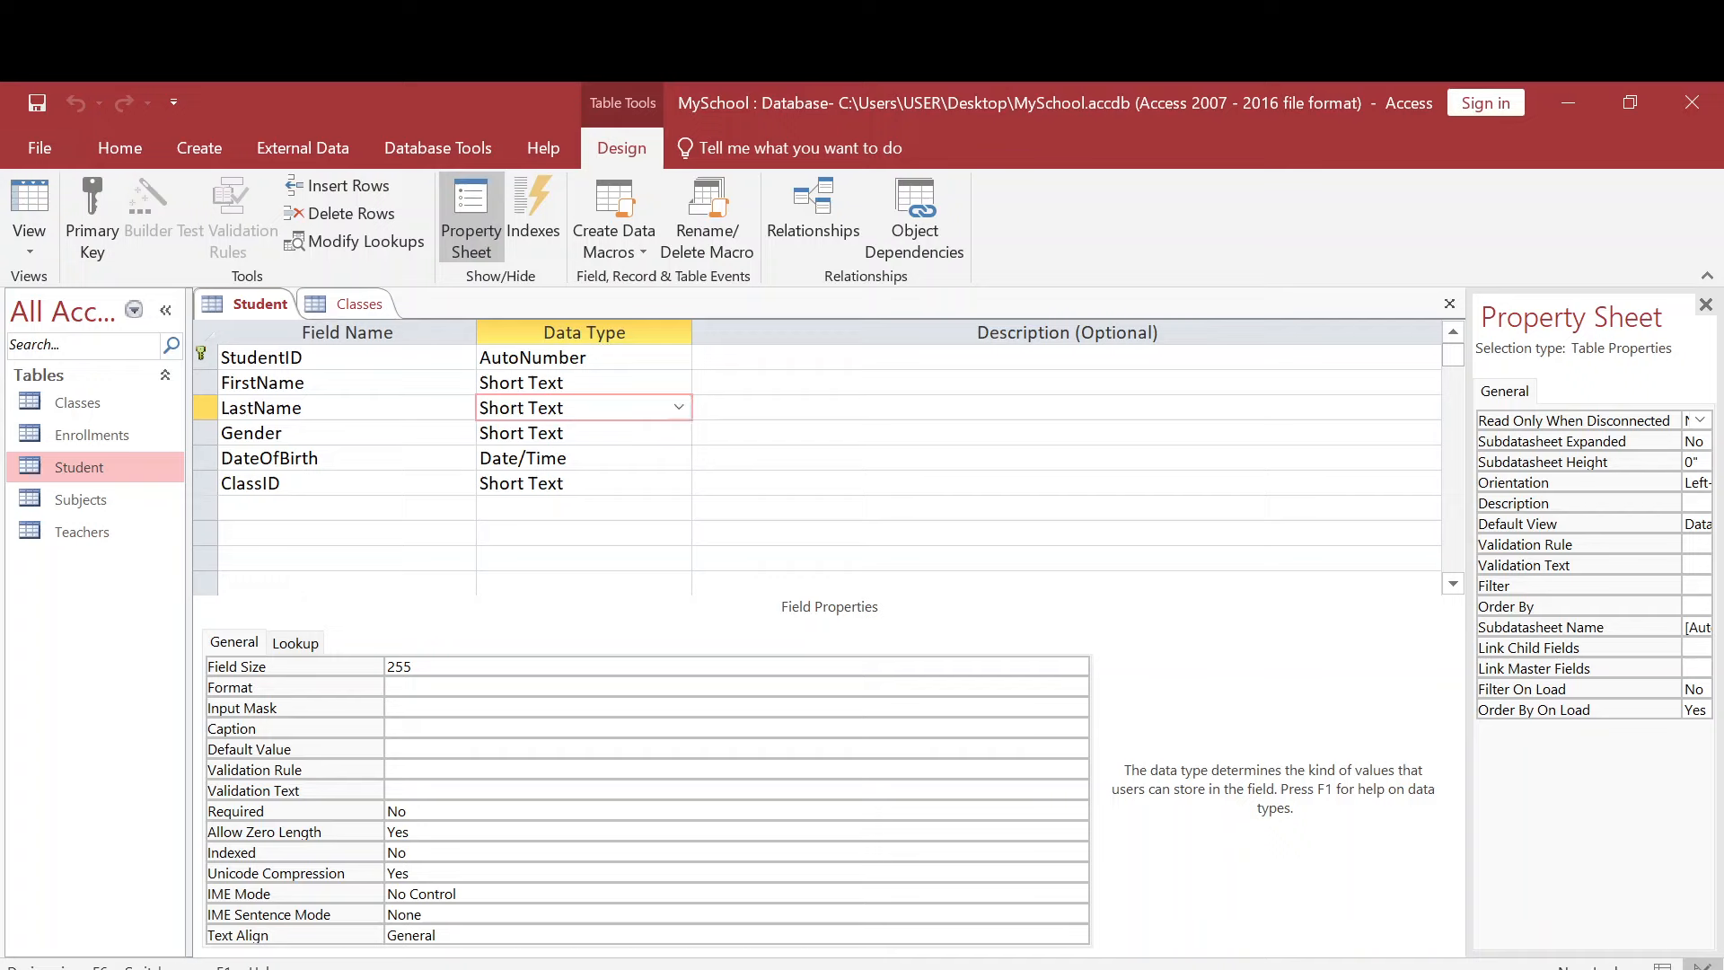
left_click(675, 433)
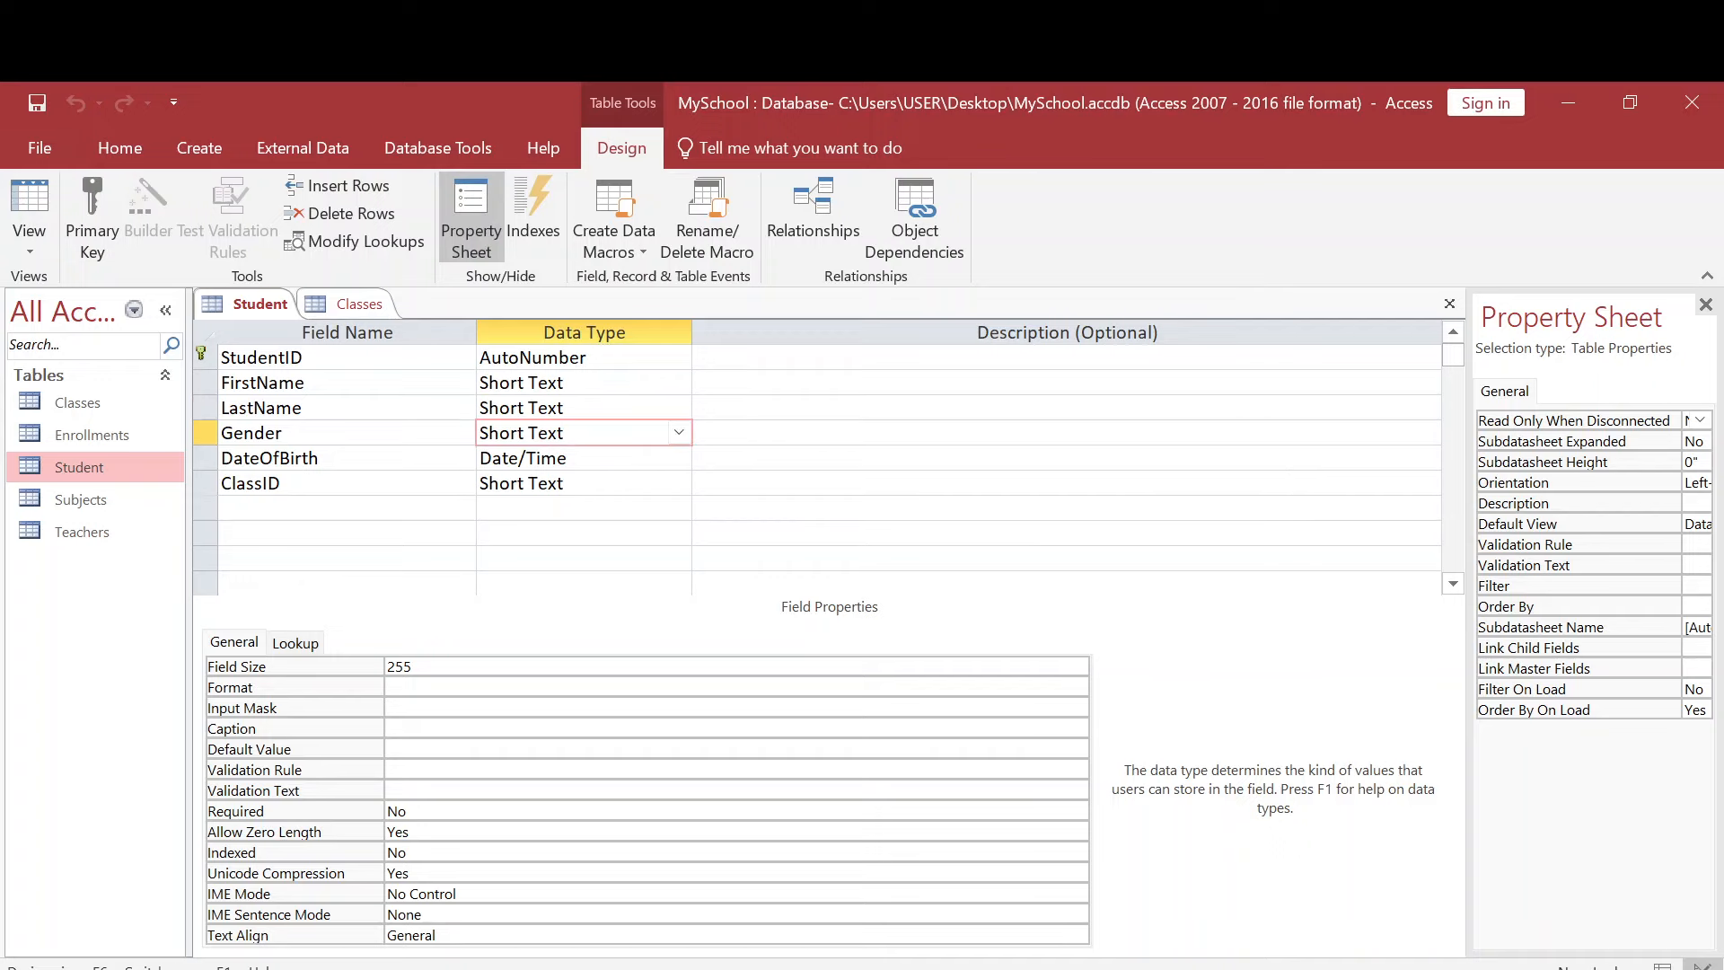
left_click(675, 458)
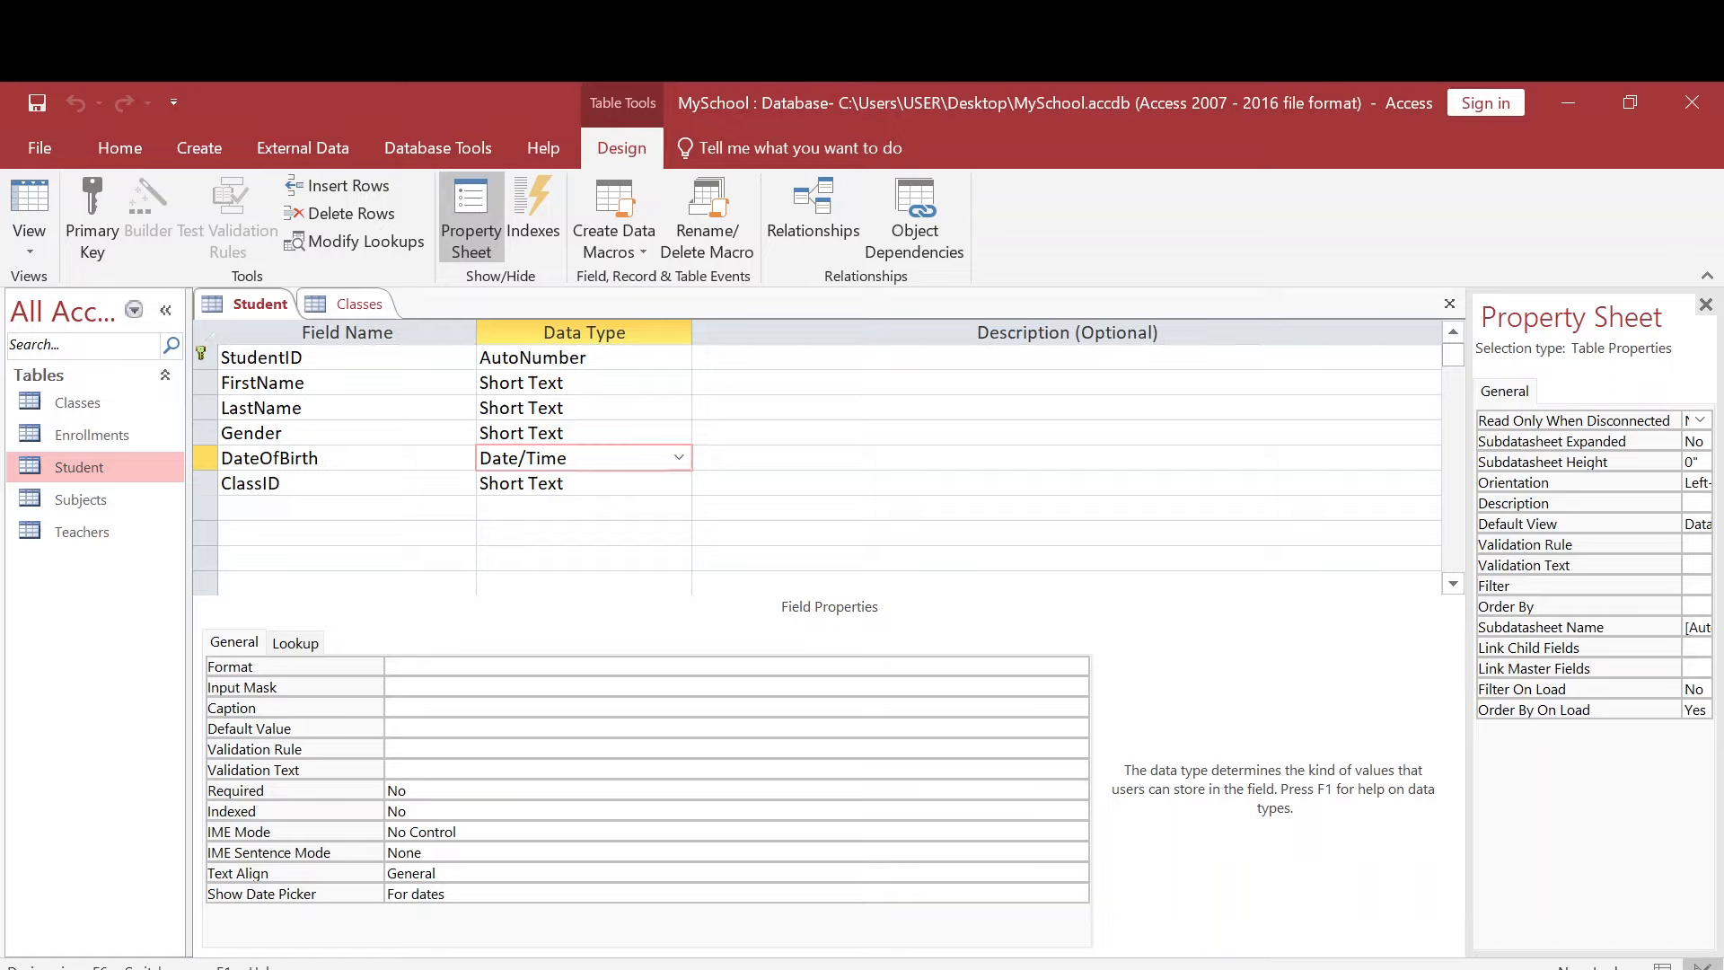
left_click(677, 483)
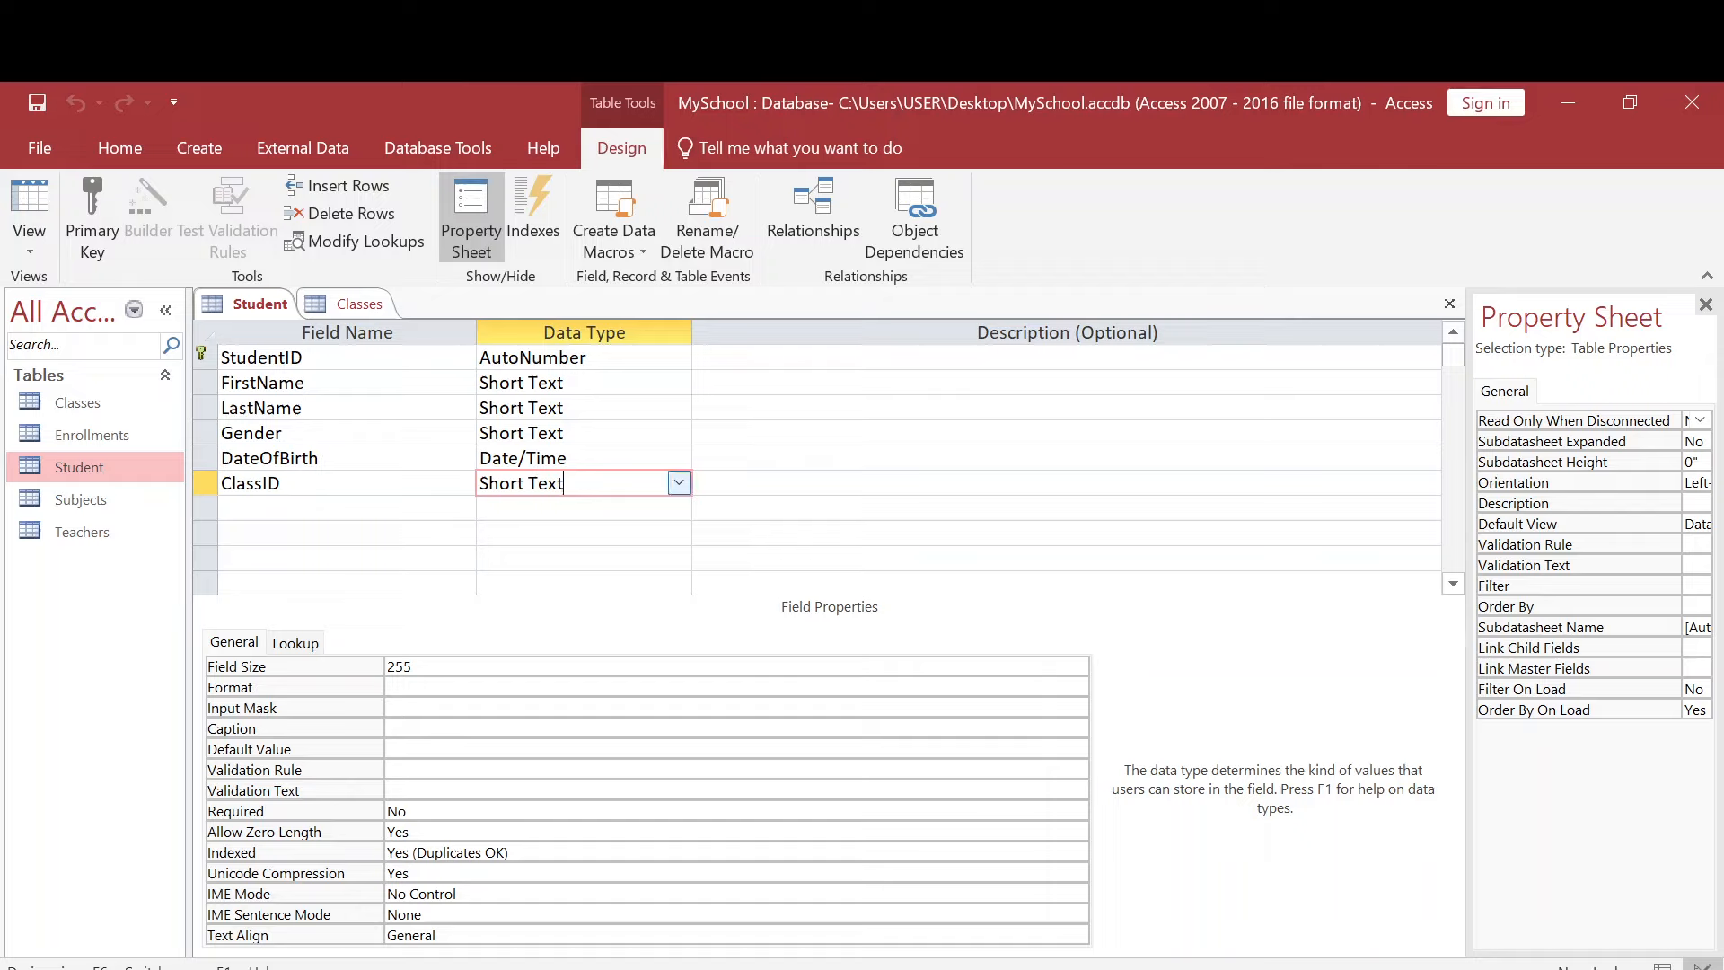
left_click(677, 458)
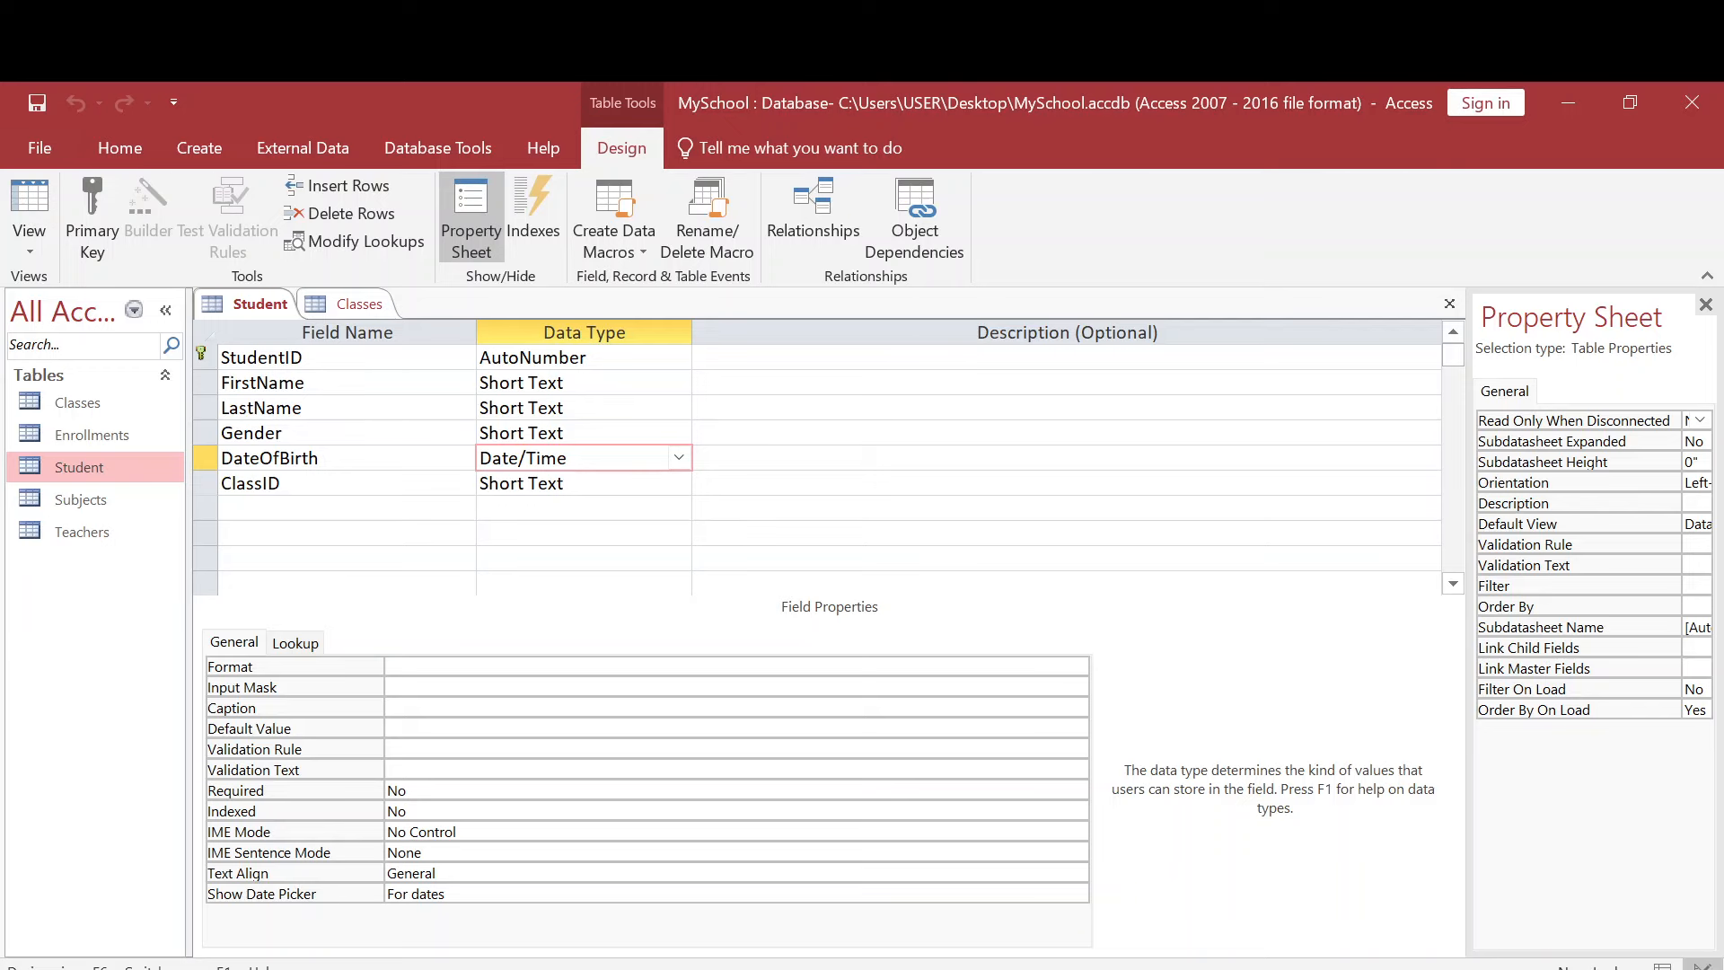
- Switch to the PowerPoint presentation, view the "What We Will Learn" slide, and return to the Access database
left_click(739, 946)
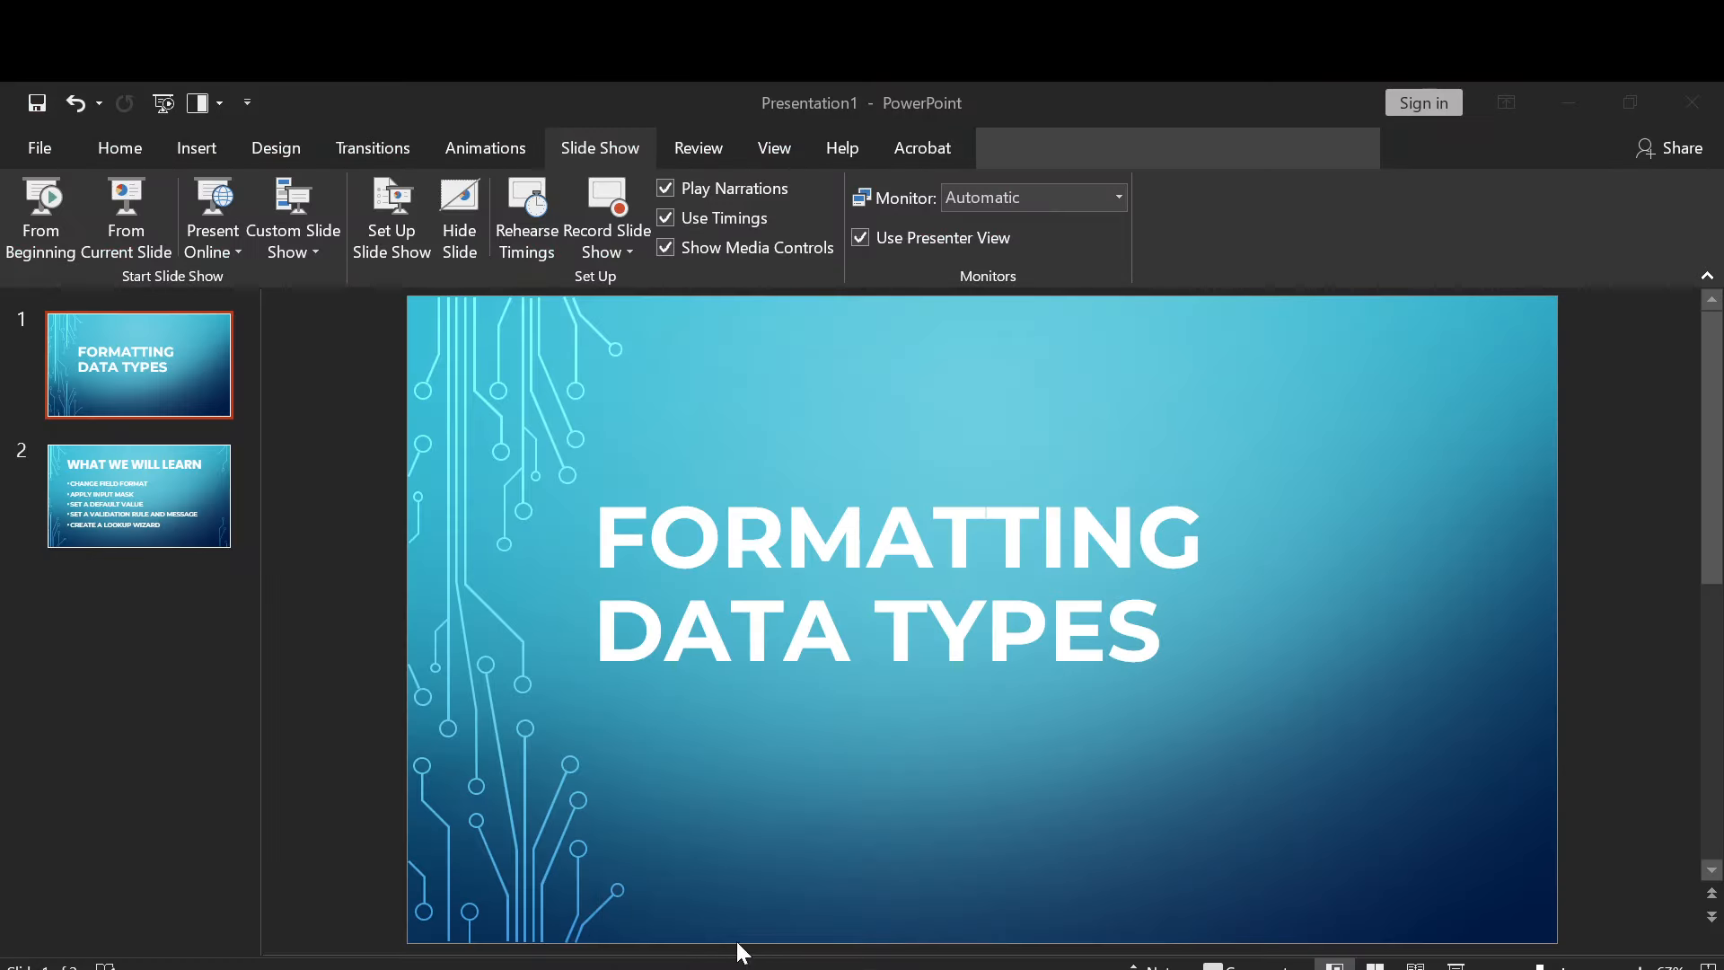
left_click(191, 539)
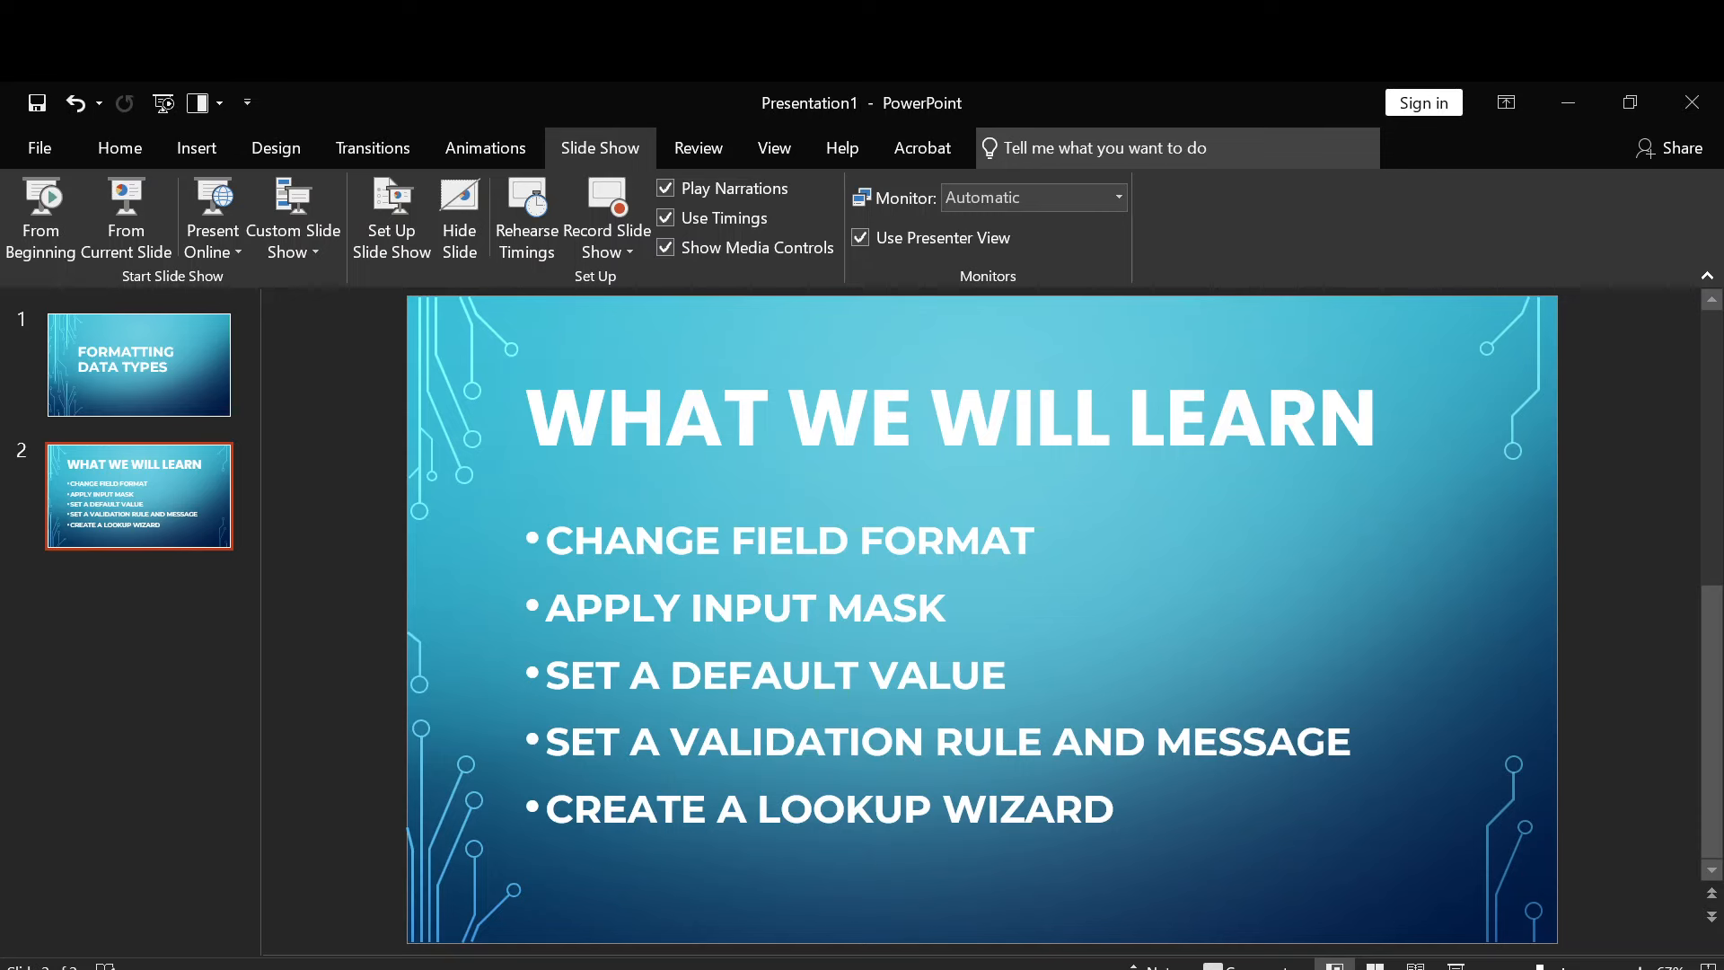
mouse_move(781, 968)
left_click(688, 893)
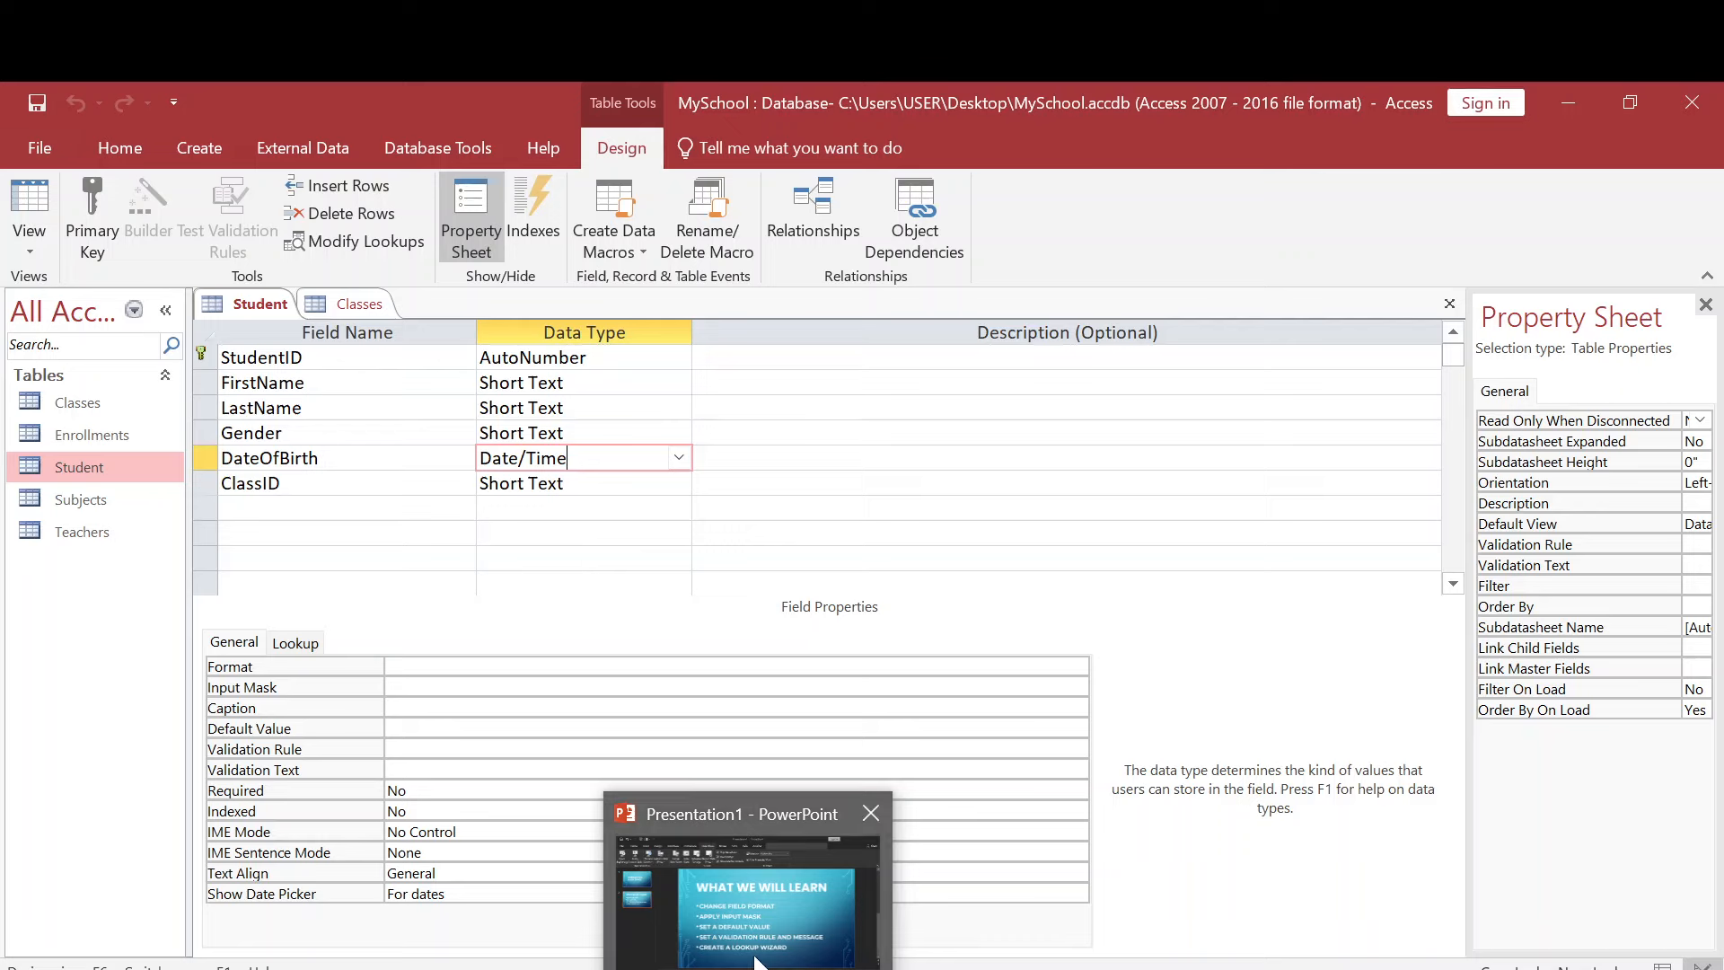
left_click(759, 963)
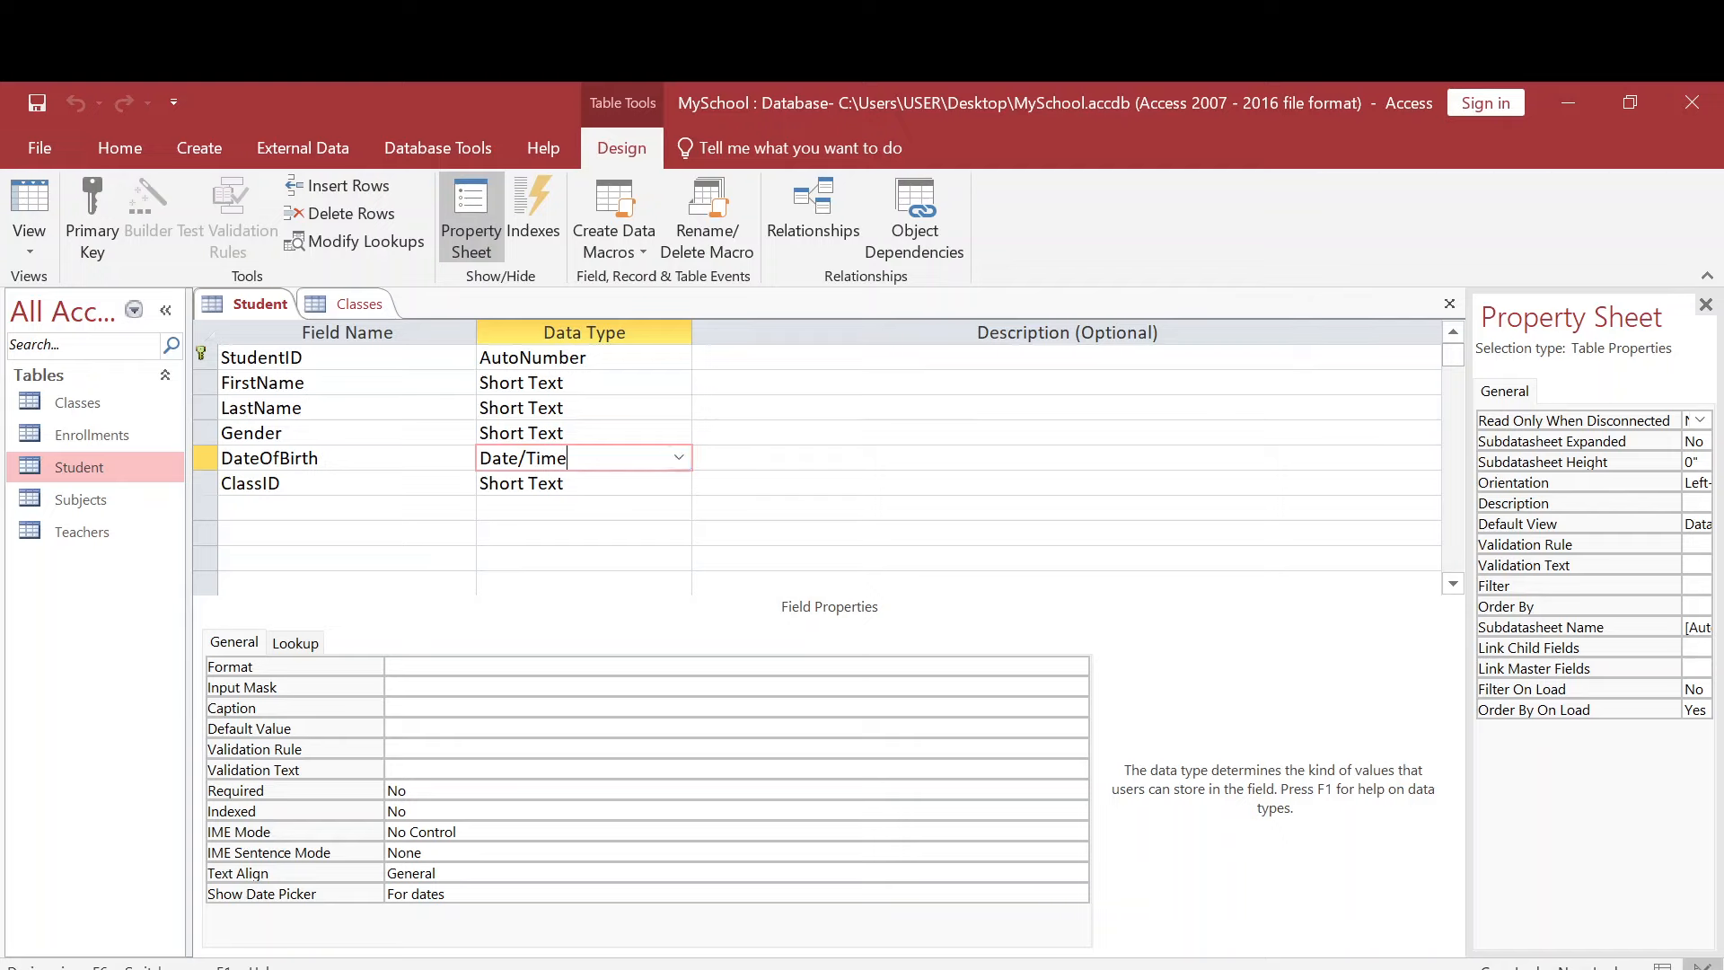
- Show the Student table's datasheet, try picking a sample date in DateOfBirth, and discard the new record
double_click(106, 466)
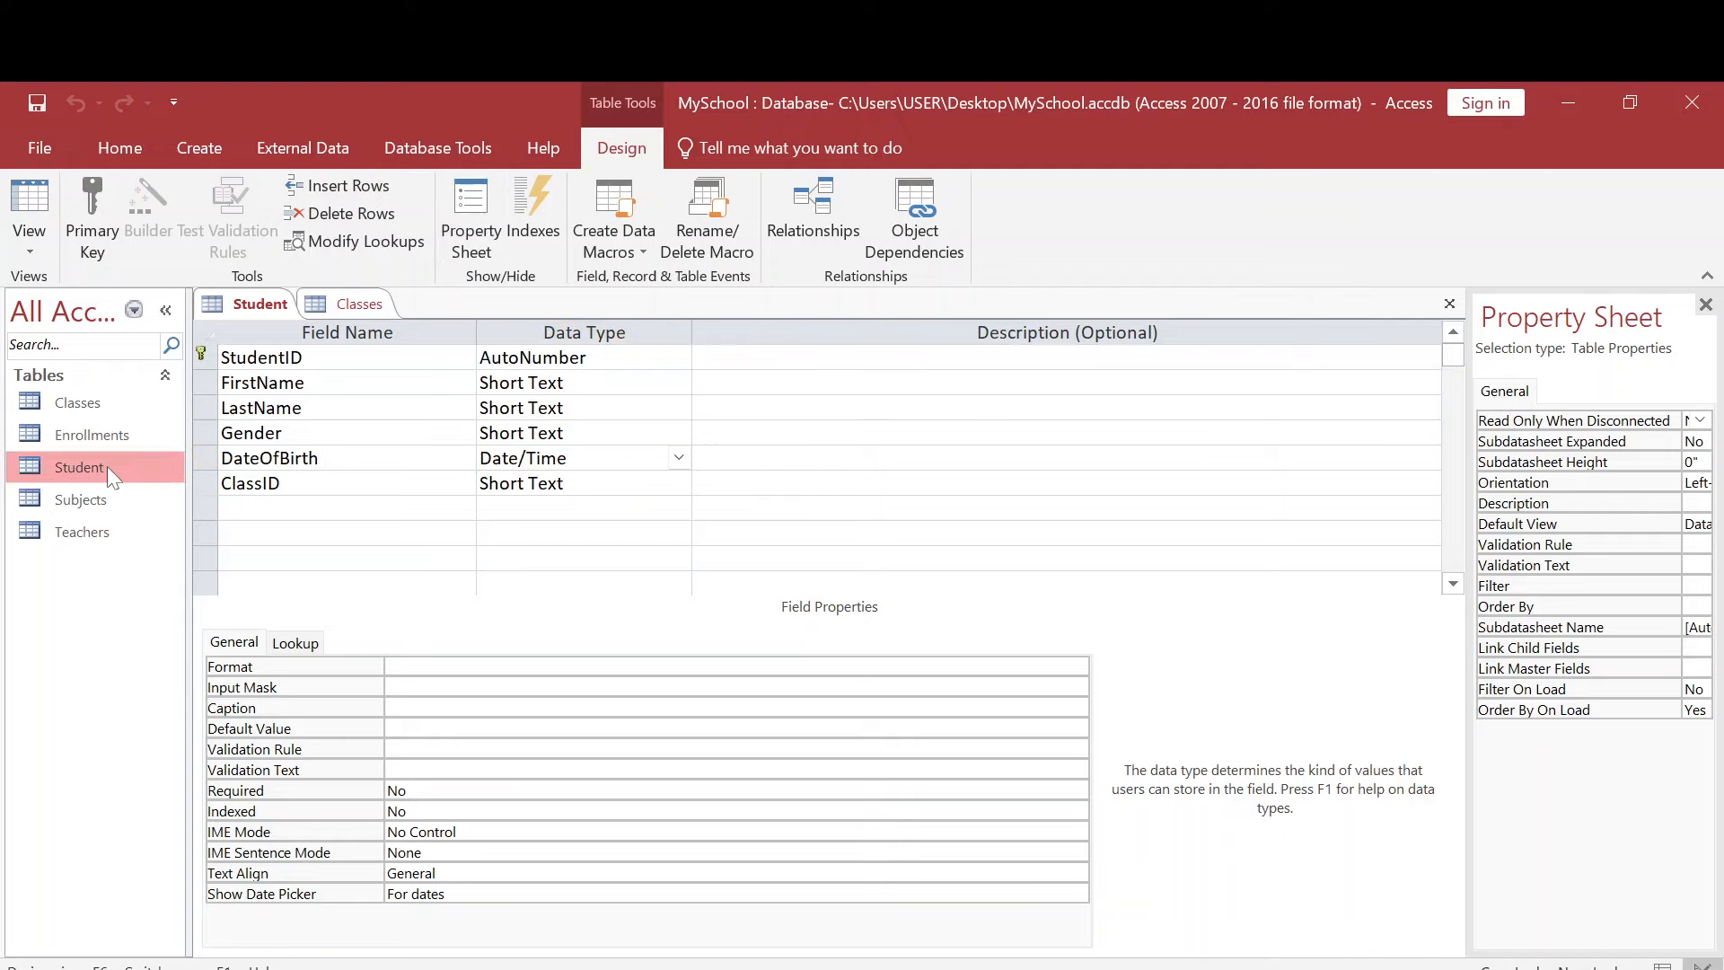
left_click(798, 359)
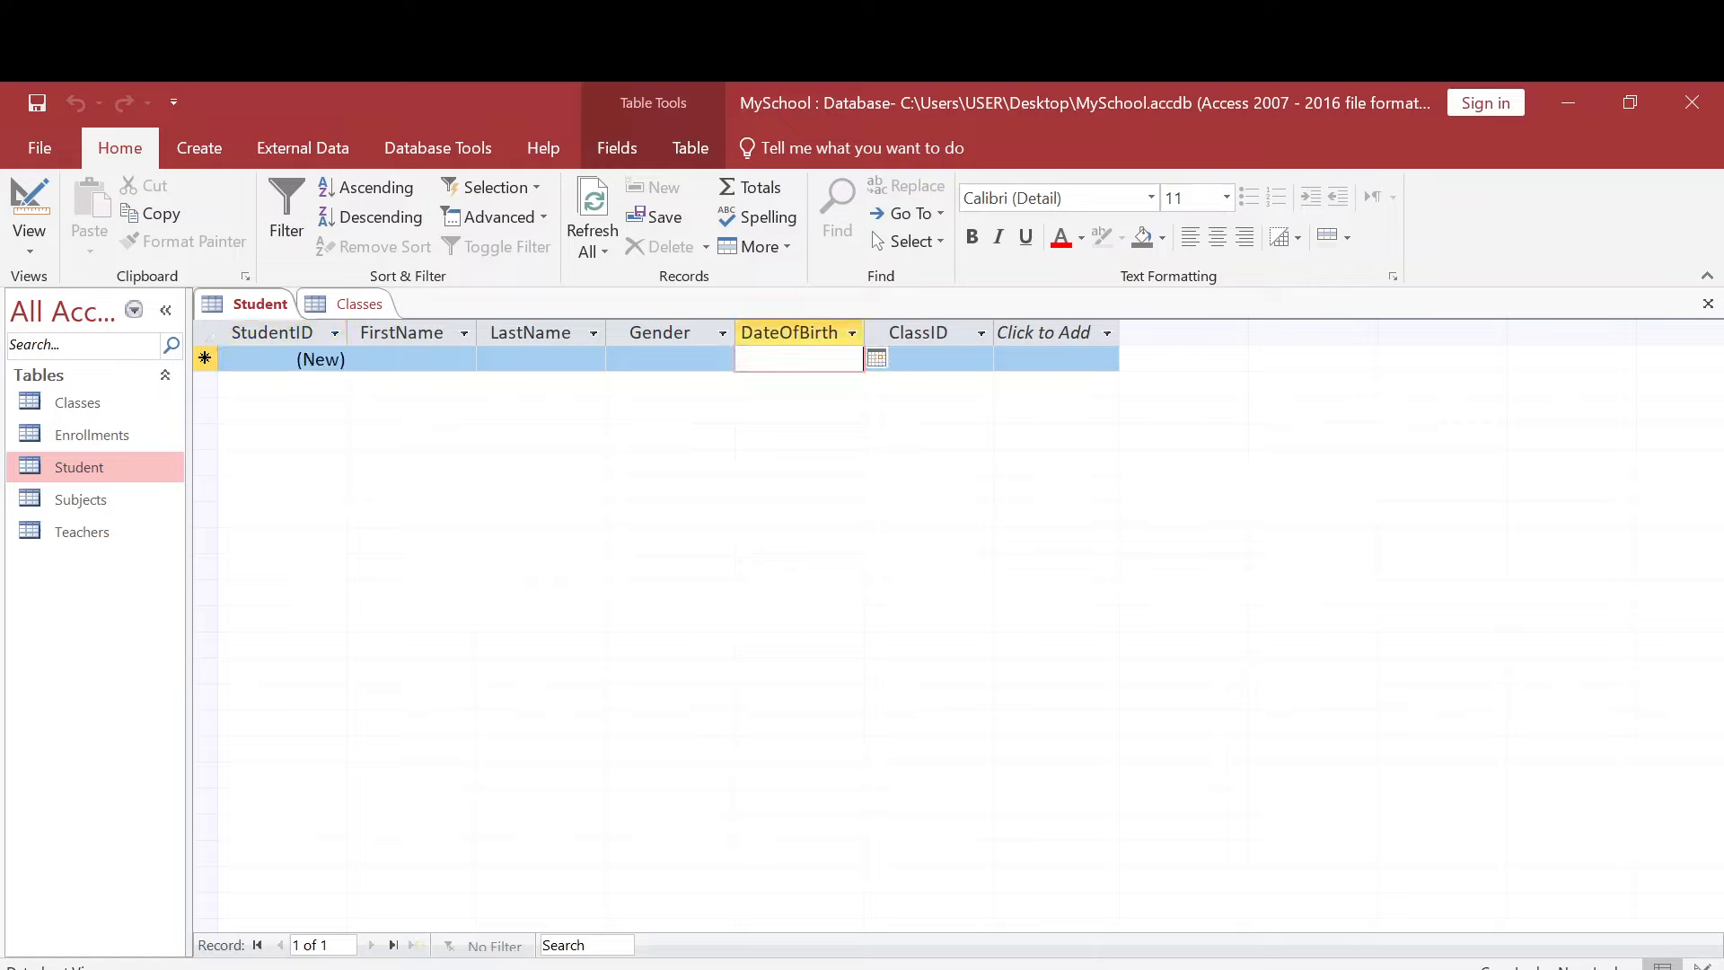
left_click(876, 358)
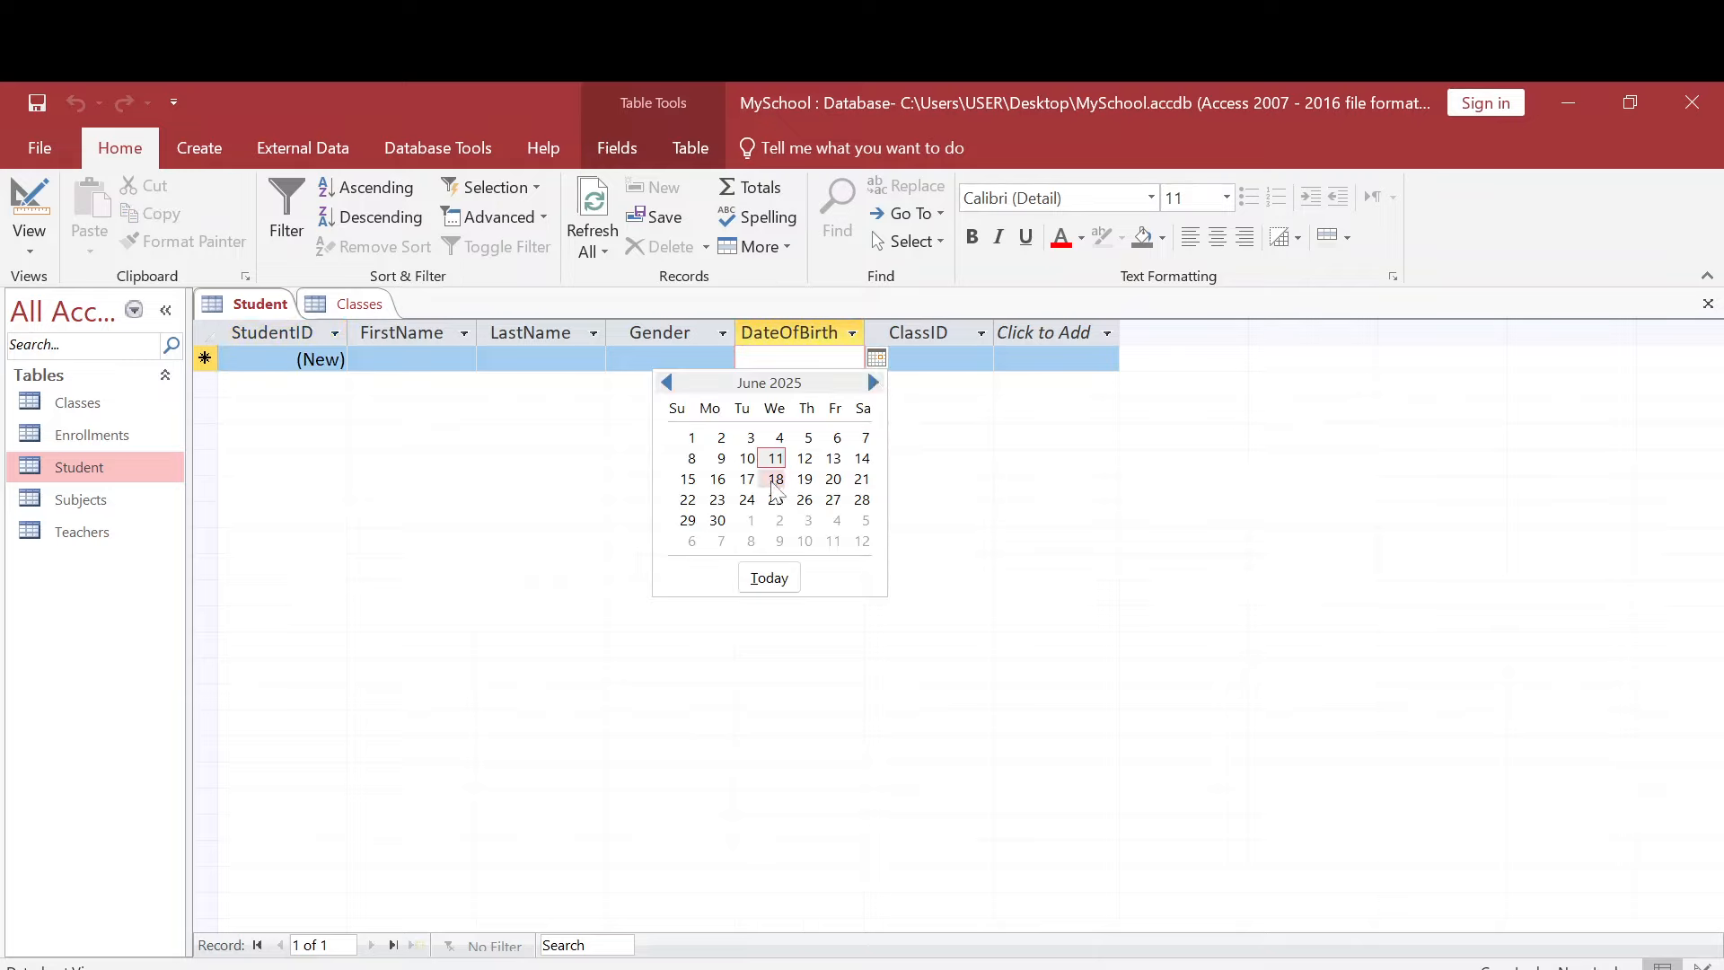
left_click(751, 437)
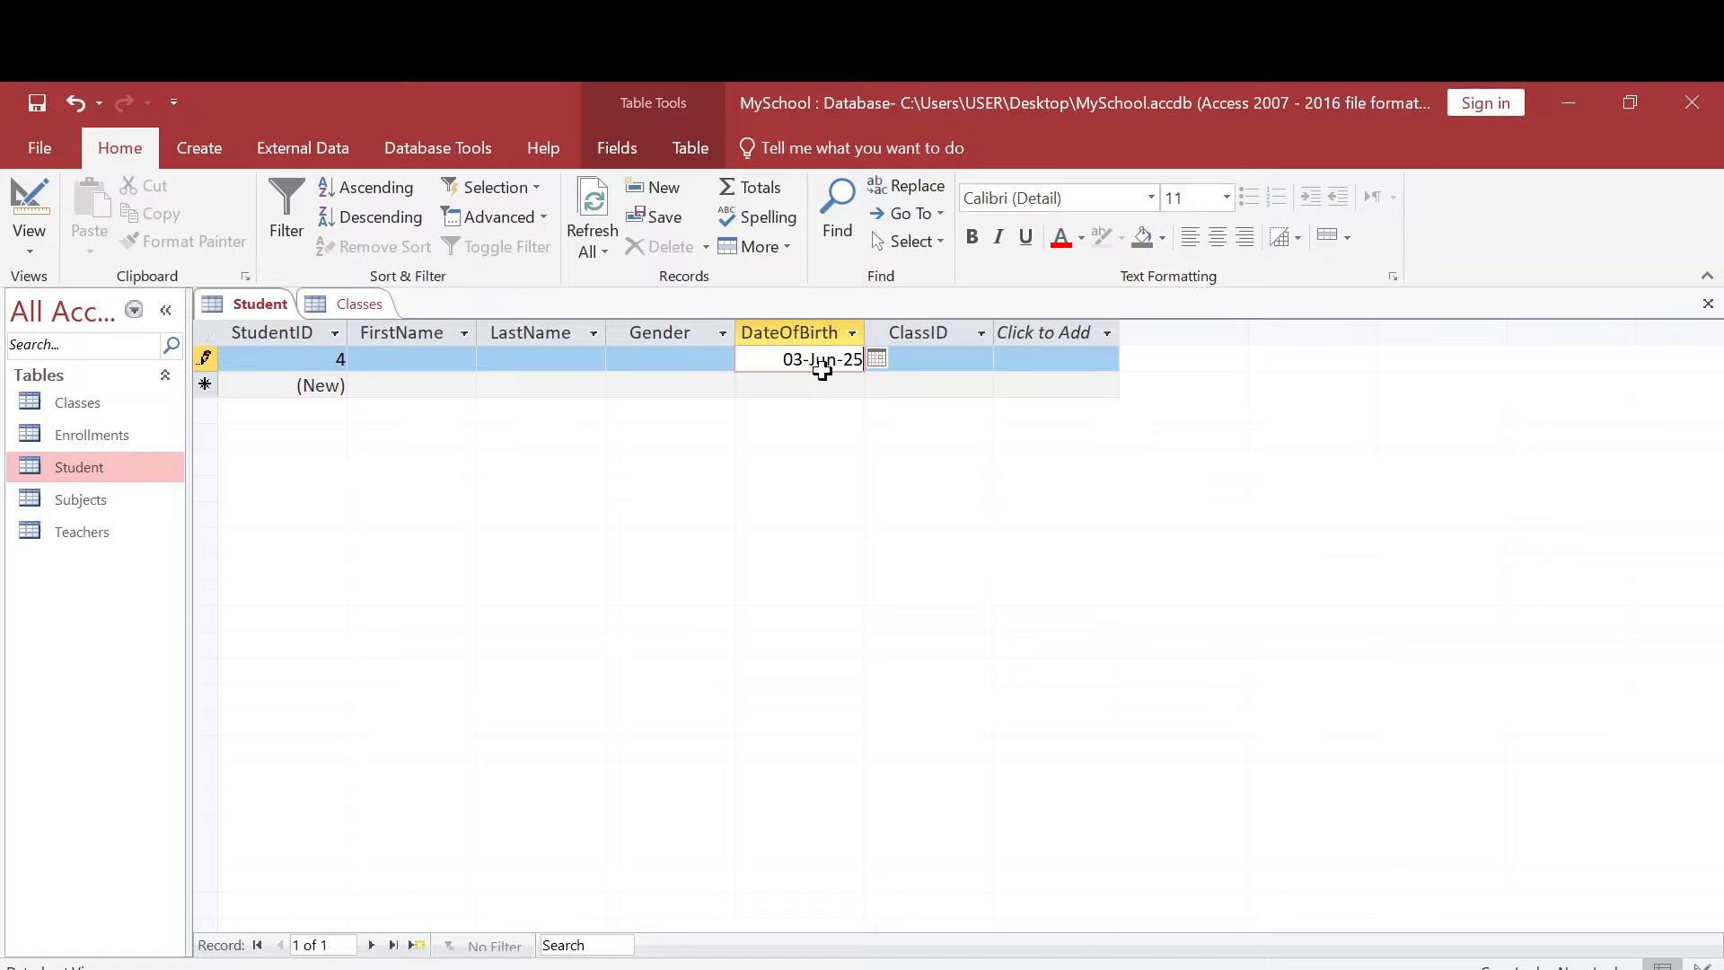
key("Escape")
key("Escape")
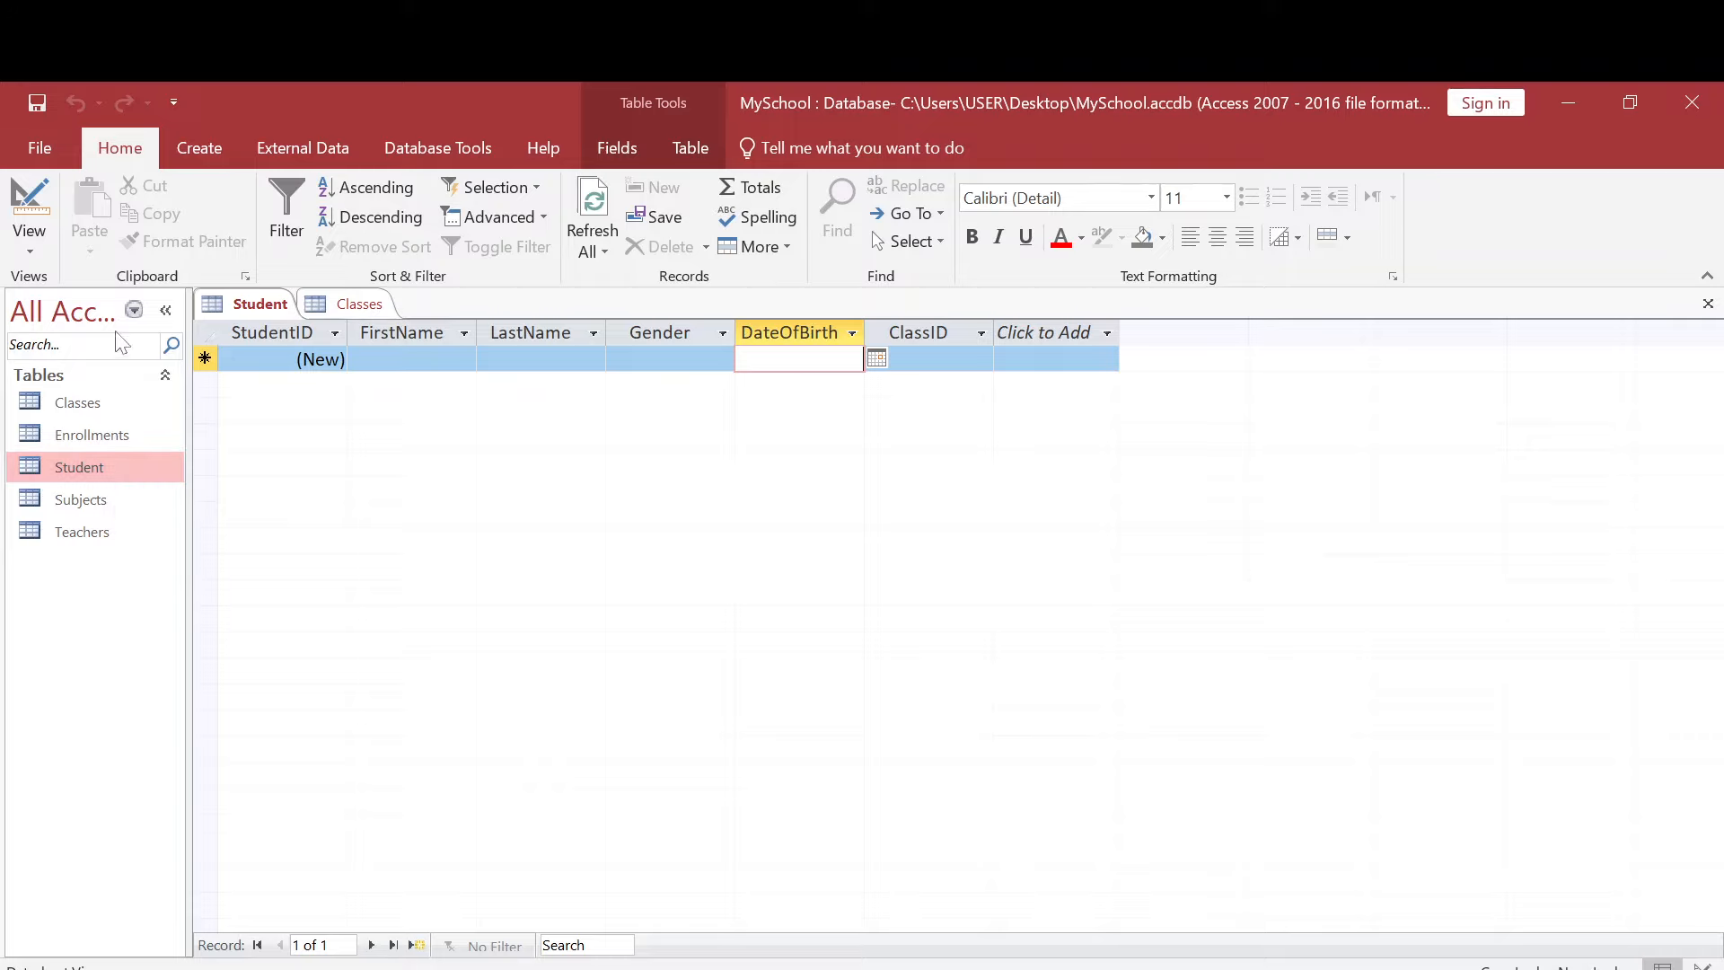
- In the Student table's design, set the DateOfBirth field's Format to Medium Date and save the table
left_click(27, 241)
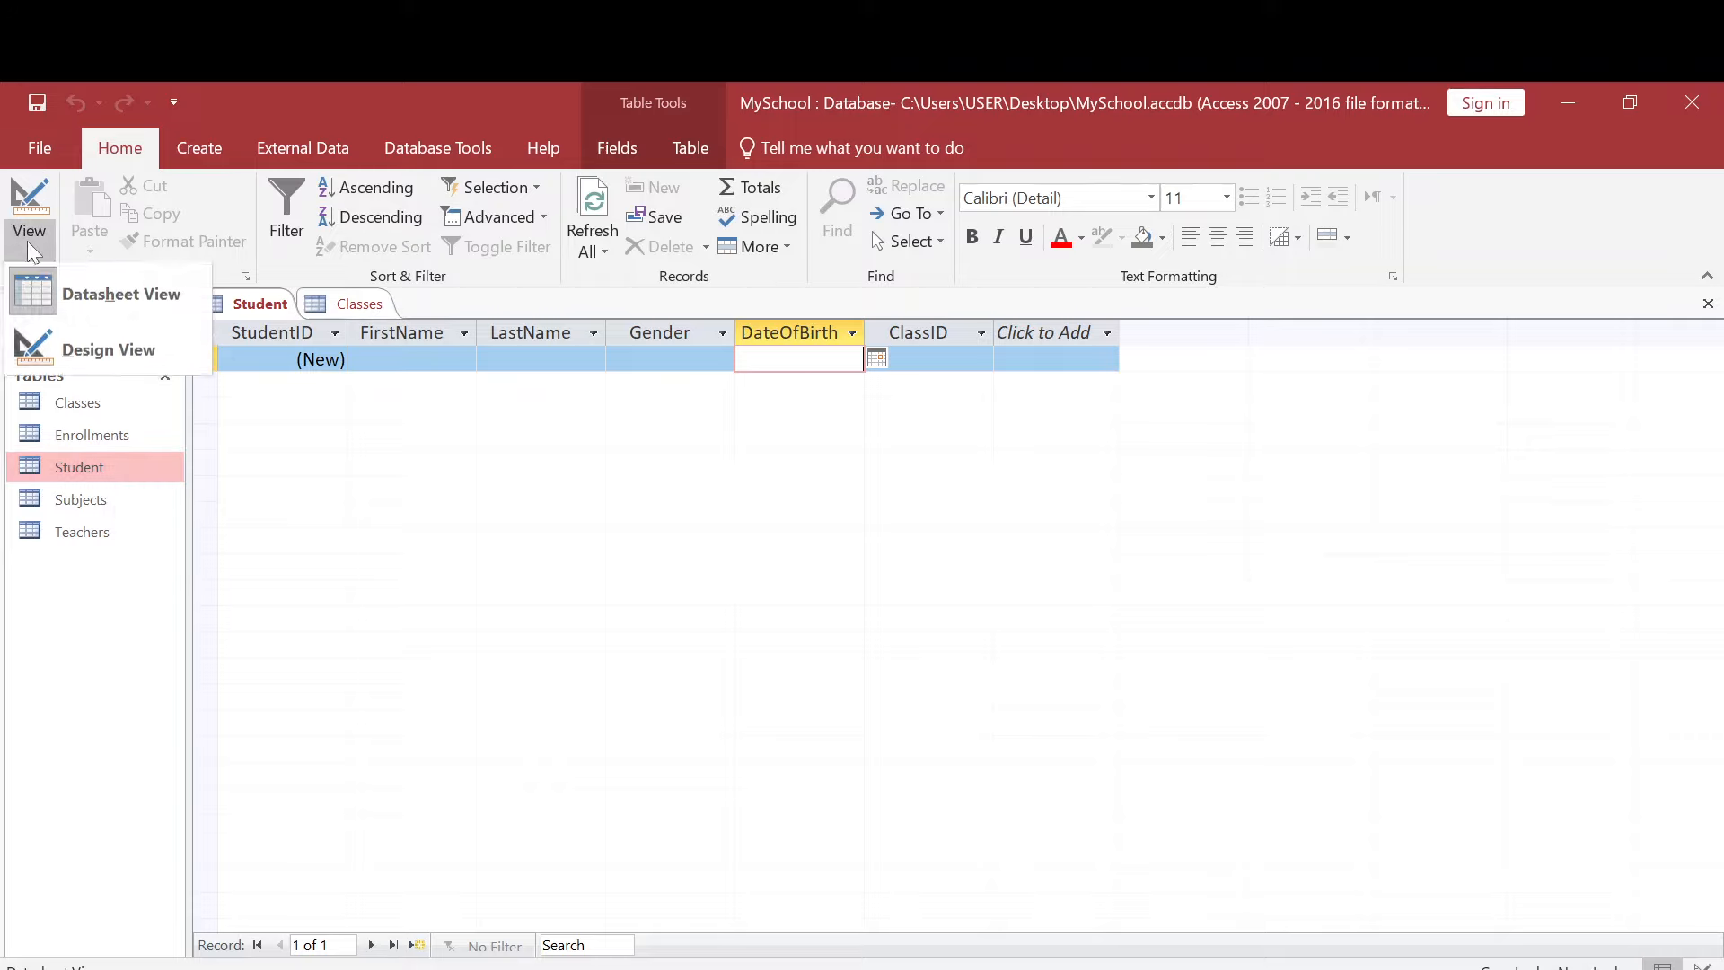
left_click(95, 348)
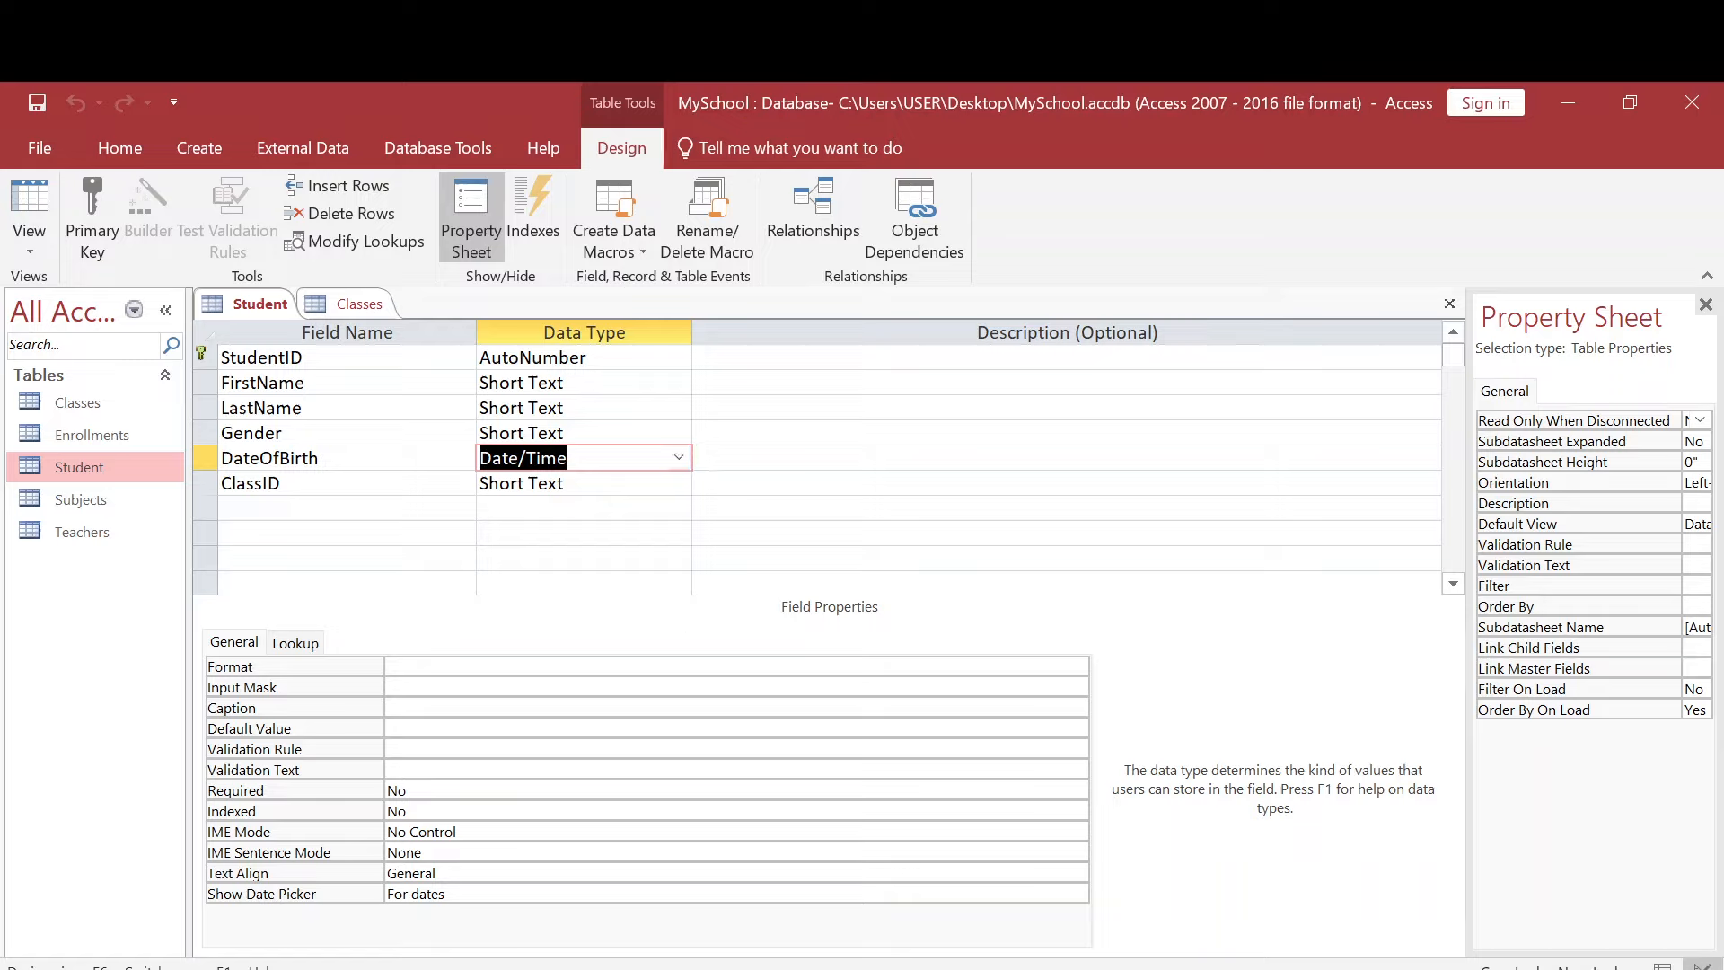
key("F6")
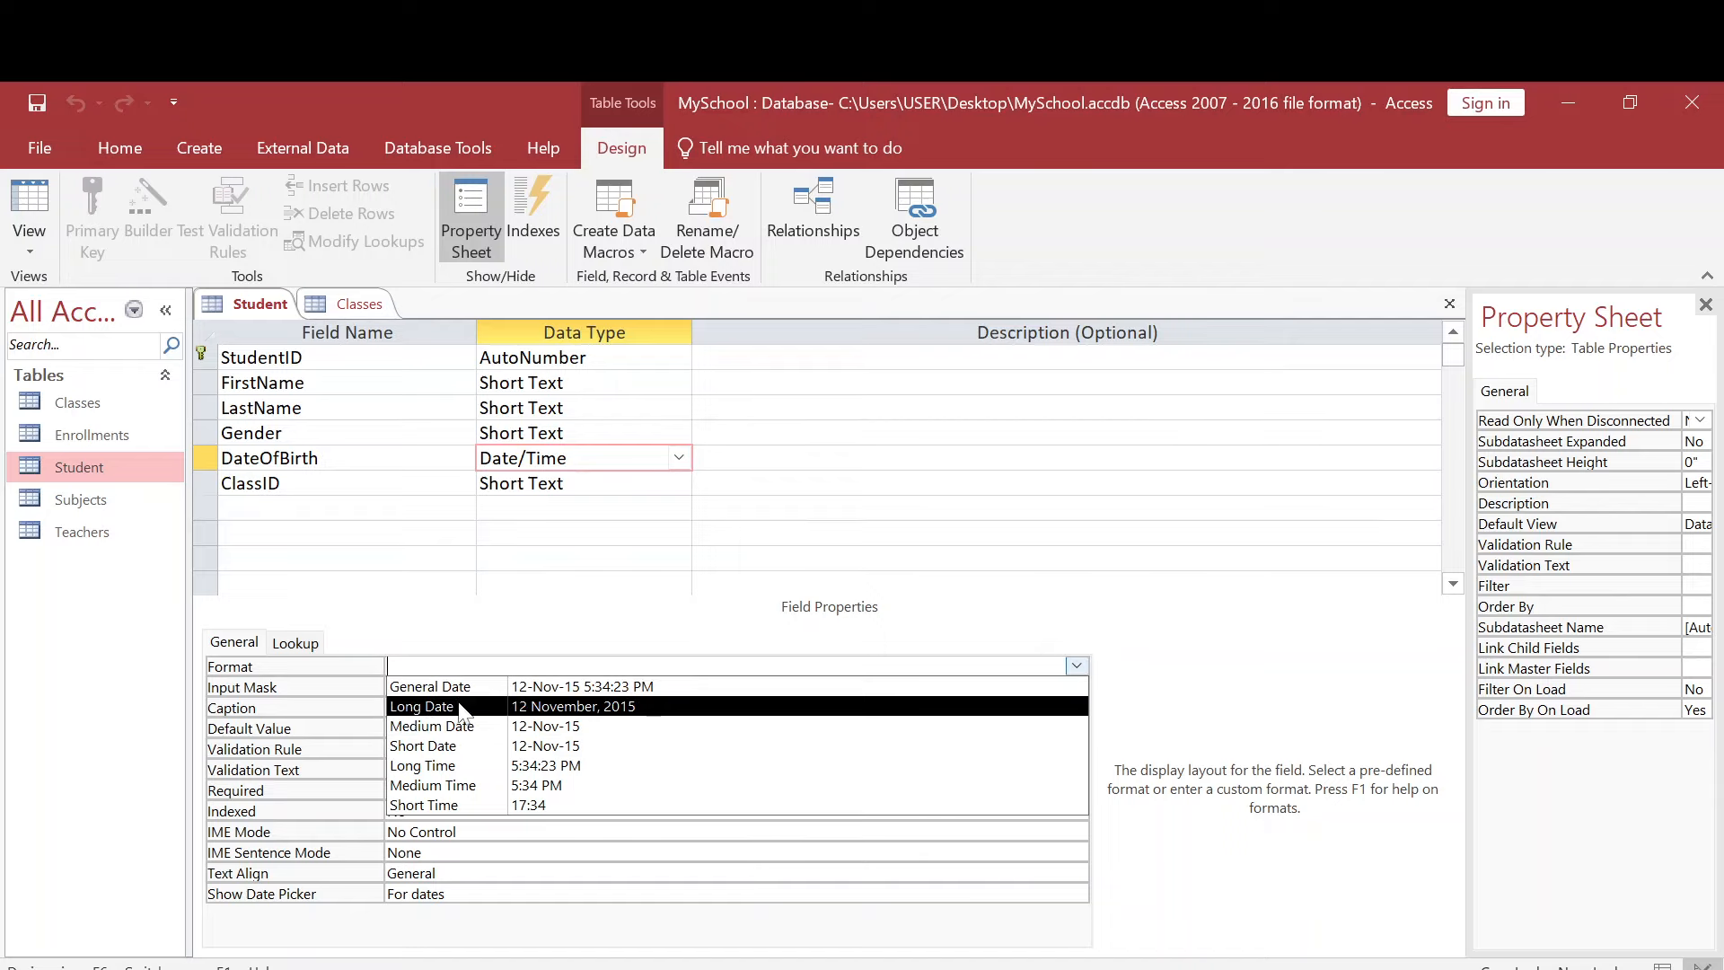
left_click(575, 729)
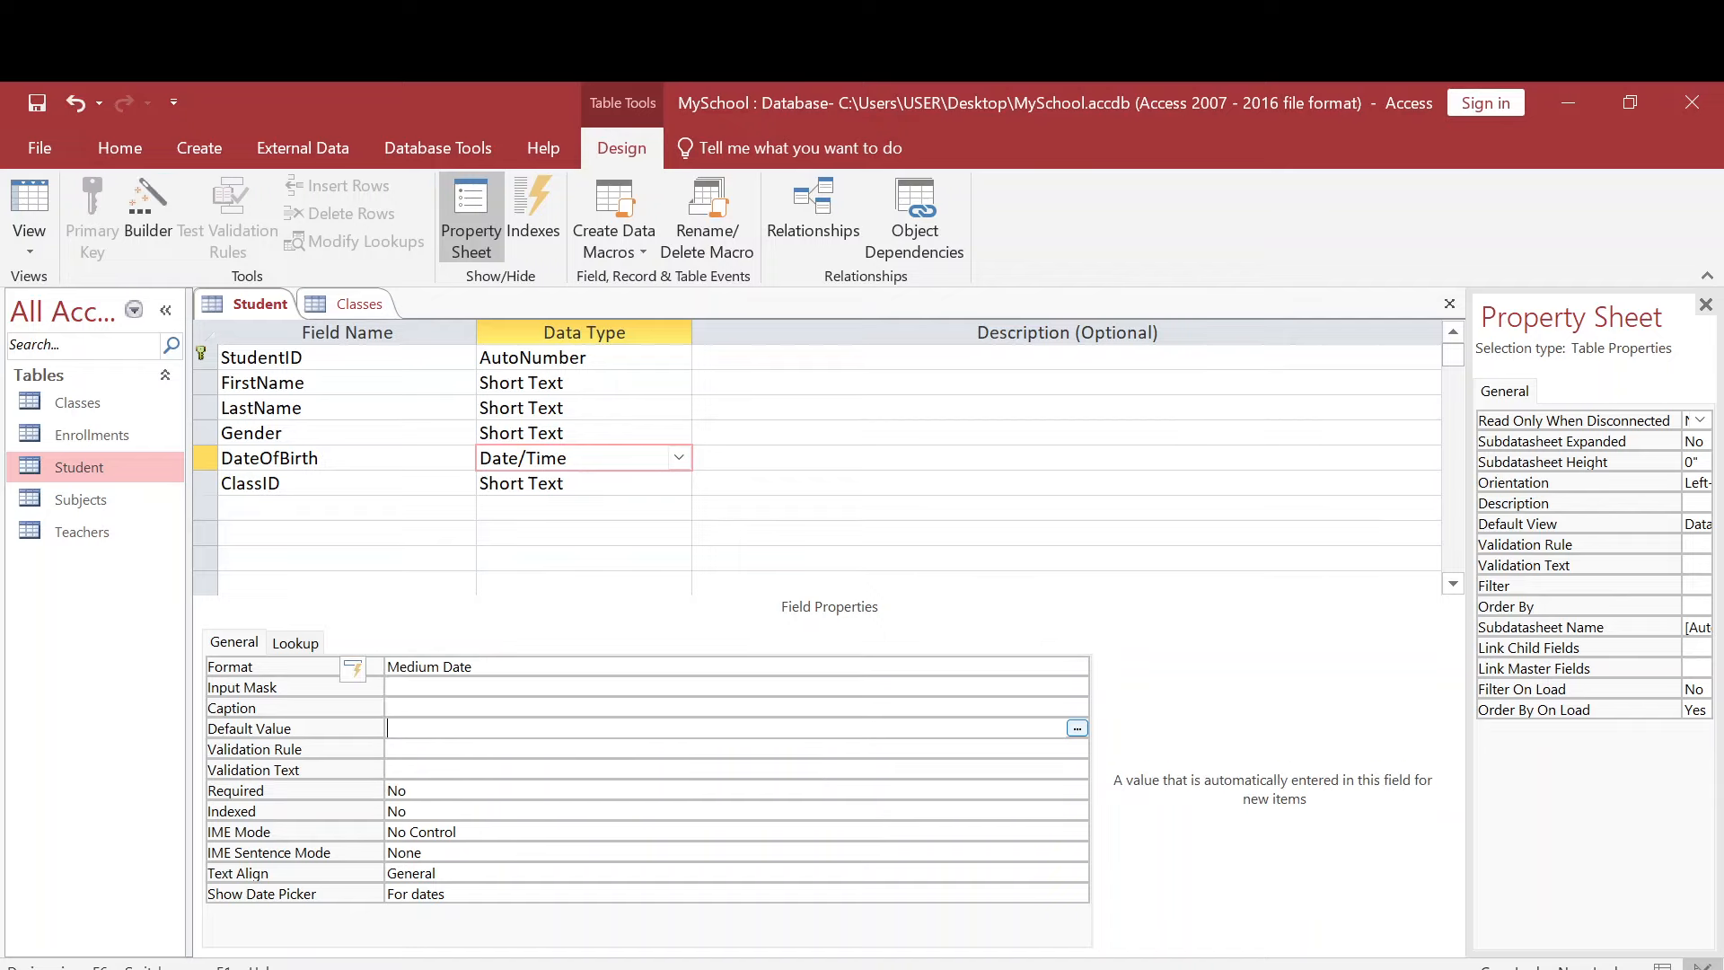
left_click(539, 667)
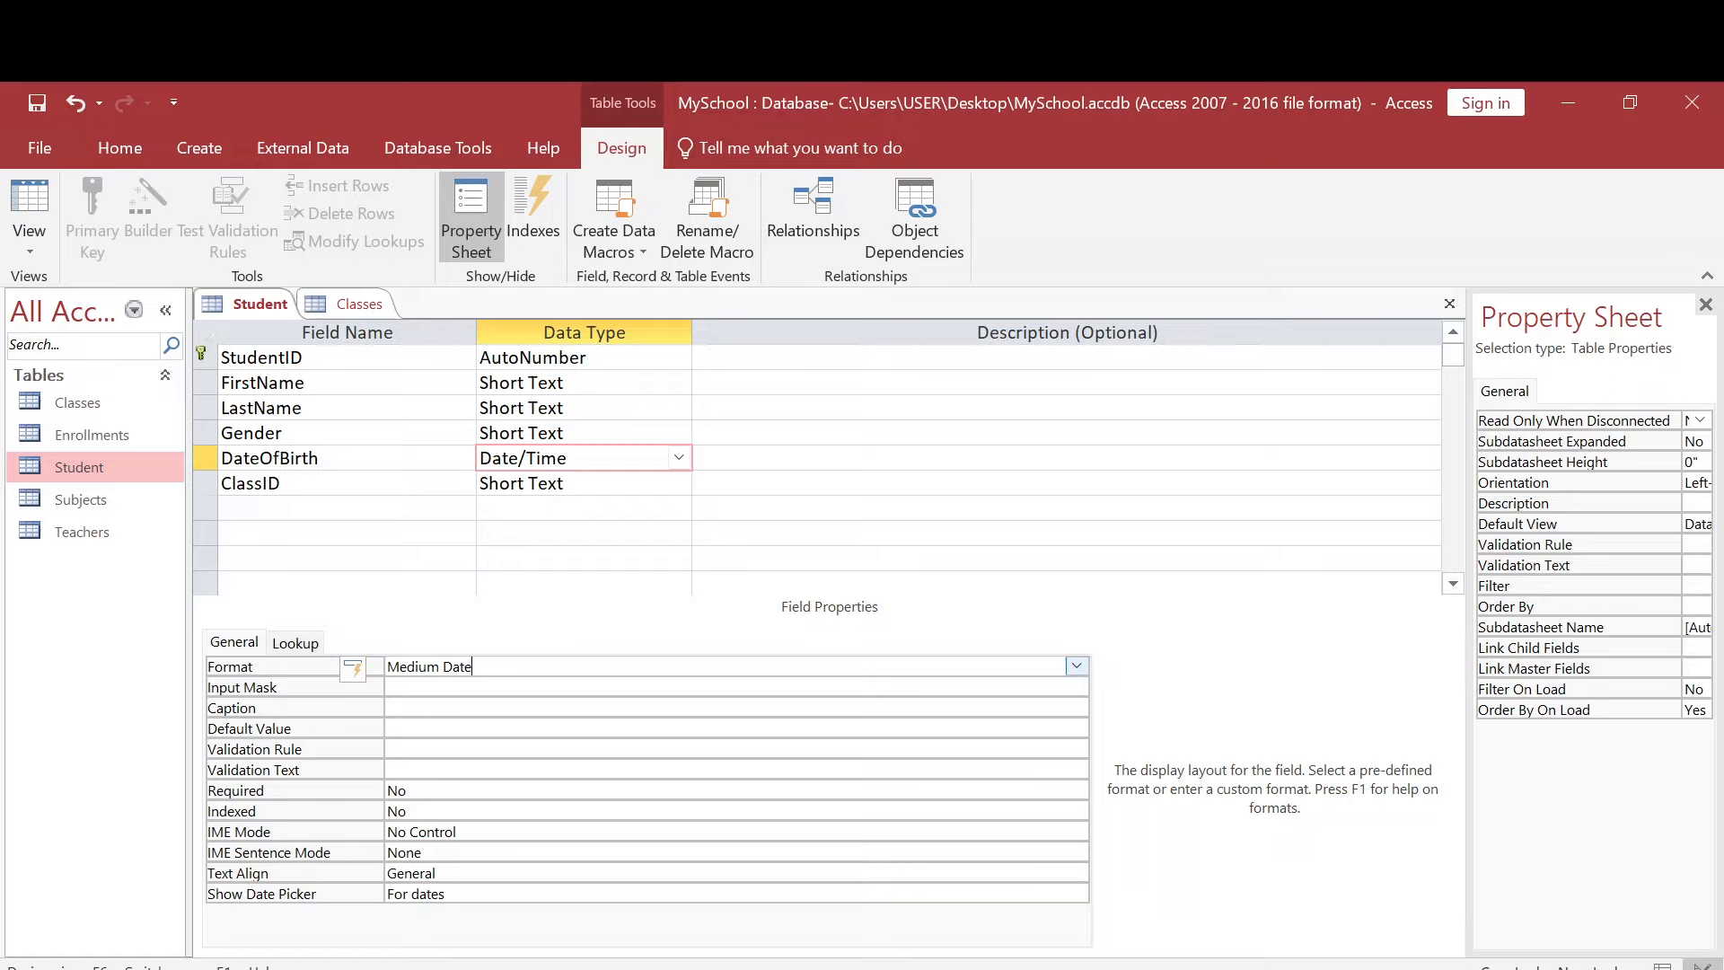
key("ctrl+s")
- Test the DateOfBirth format by picking a sample date in a new datasheet record, and delete that record
double_click(136, 459)
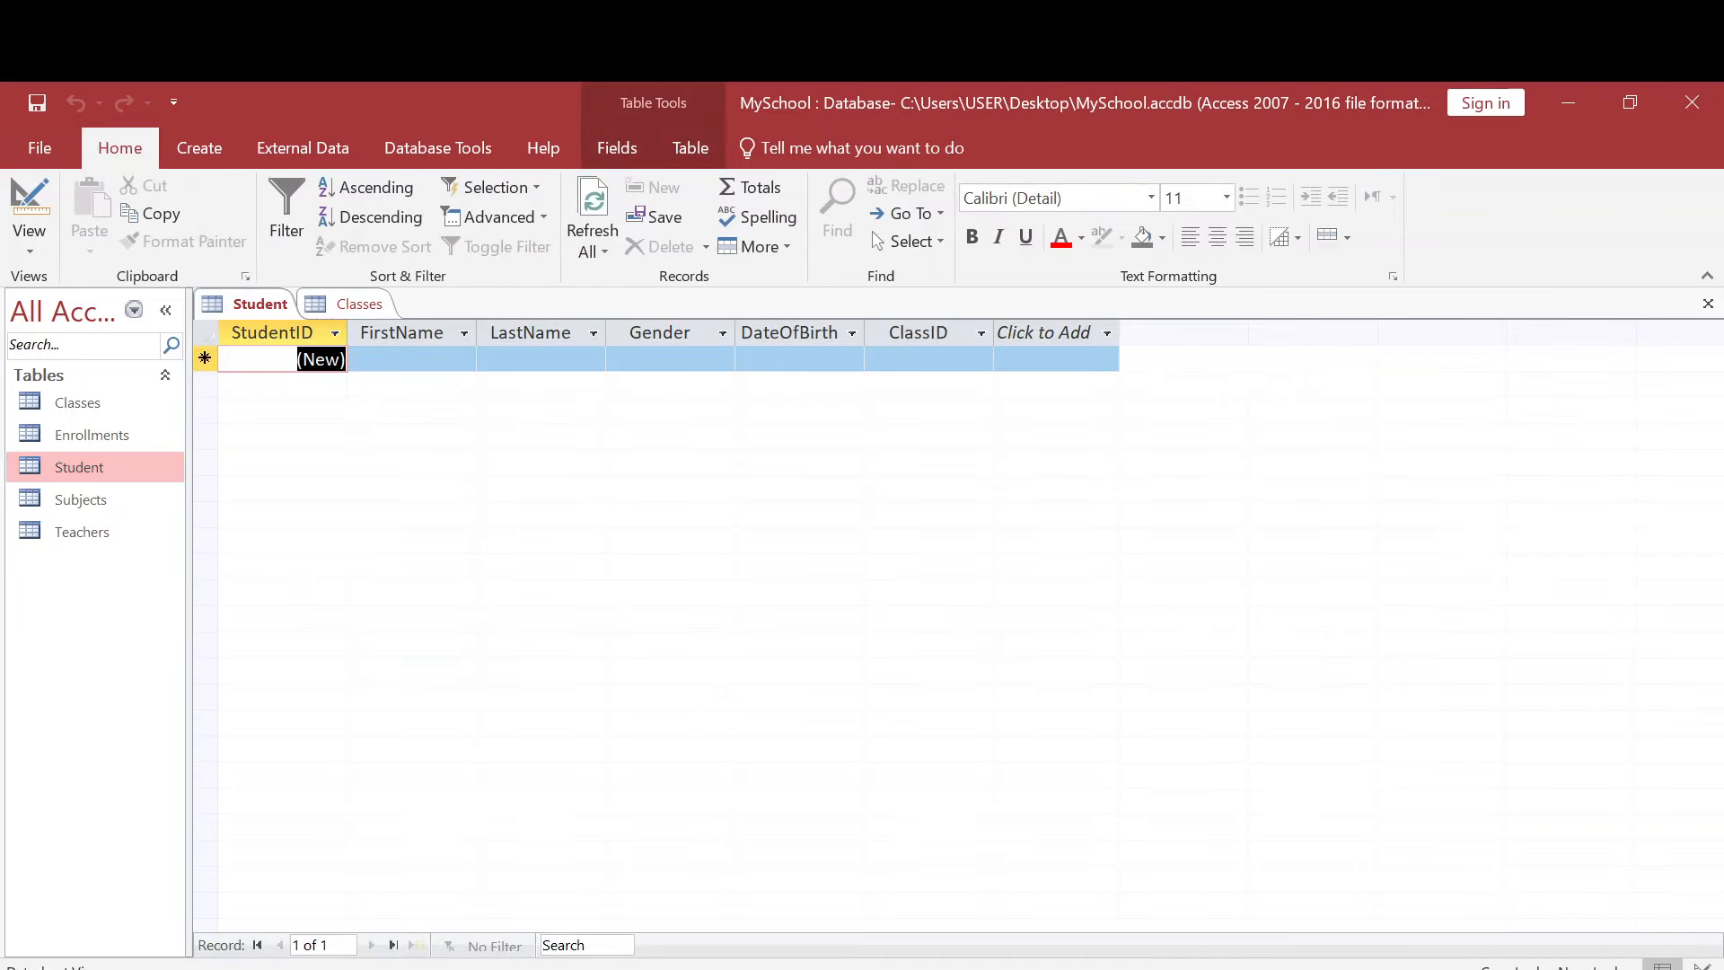
left_click(857, 359)
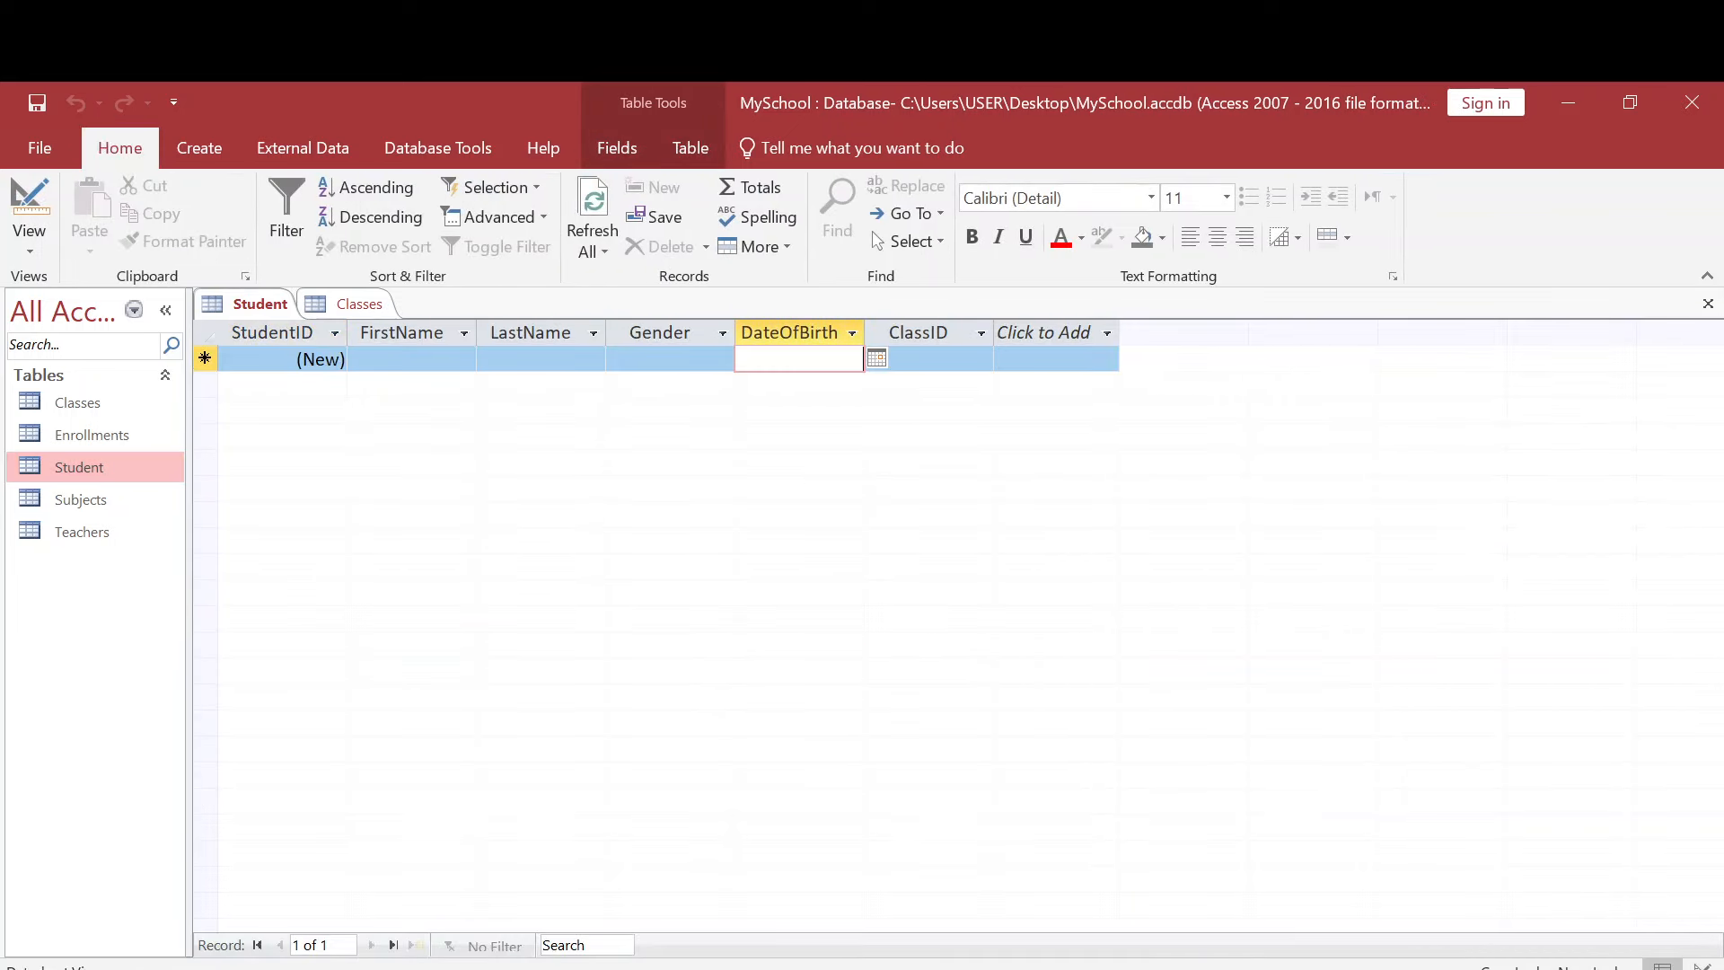
left_click(877, 359)
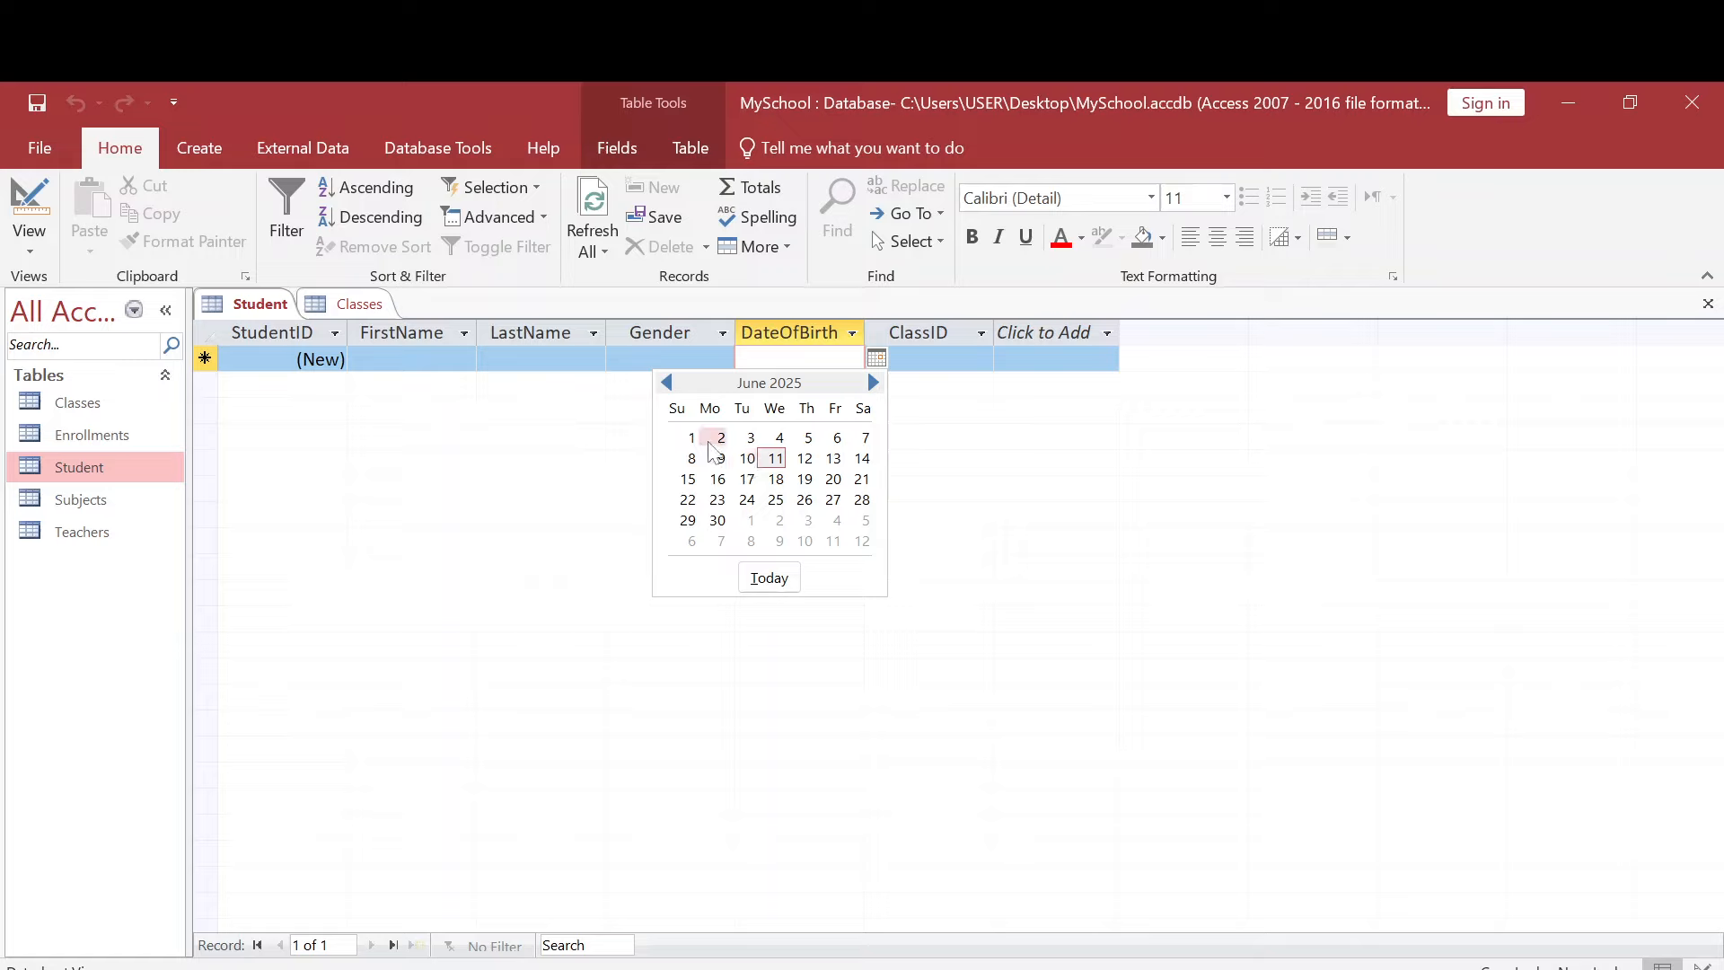
left_click(718, 443)
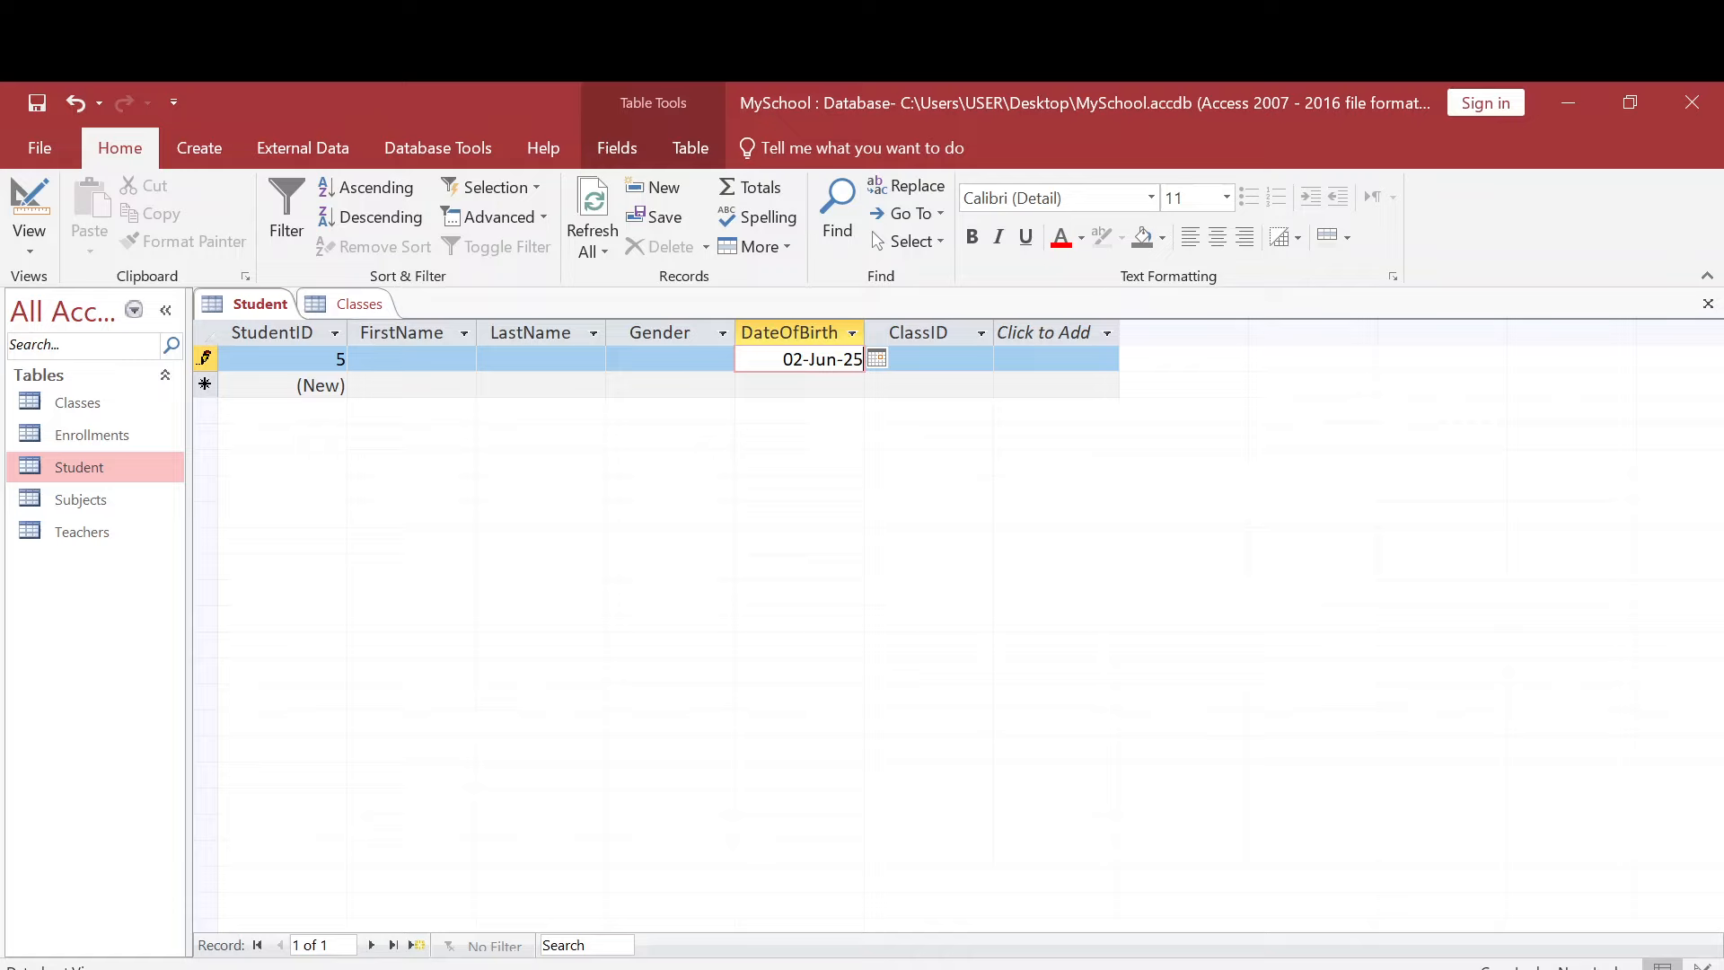
left_click(676, 385)
key("ctrl+z")
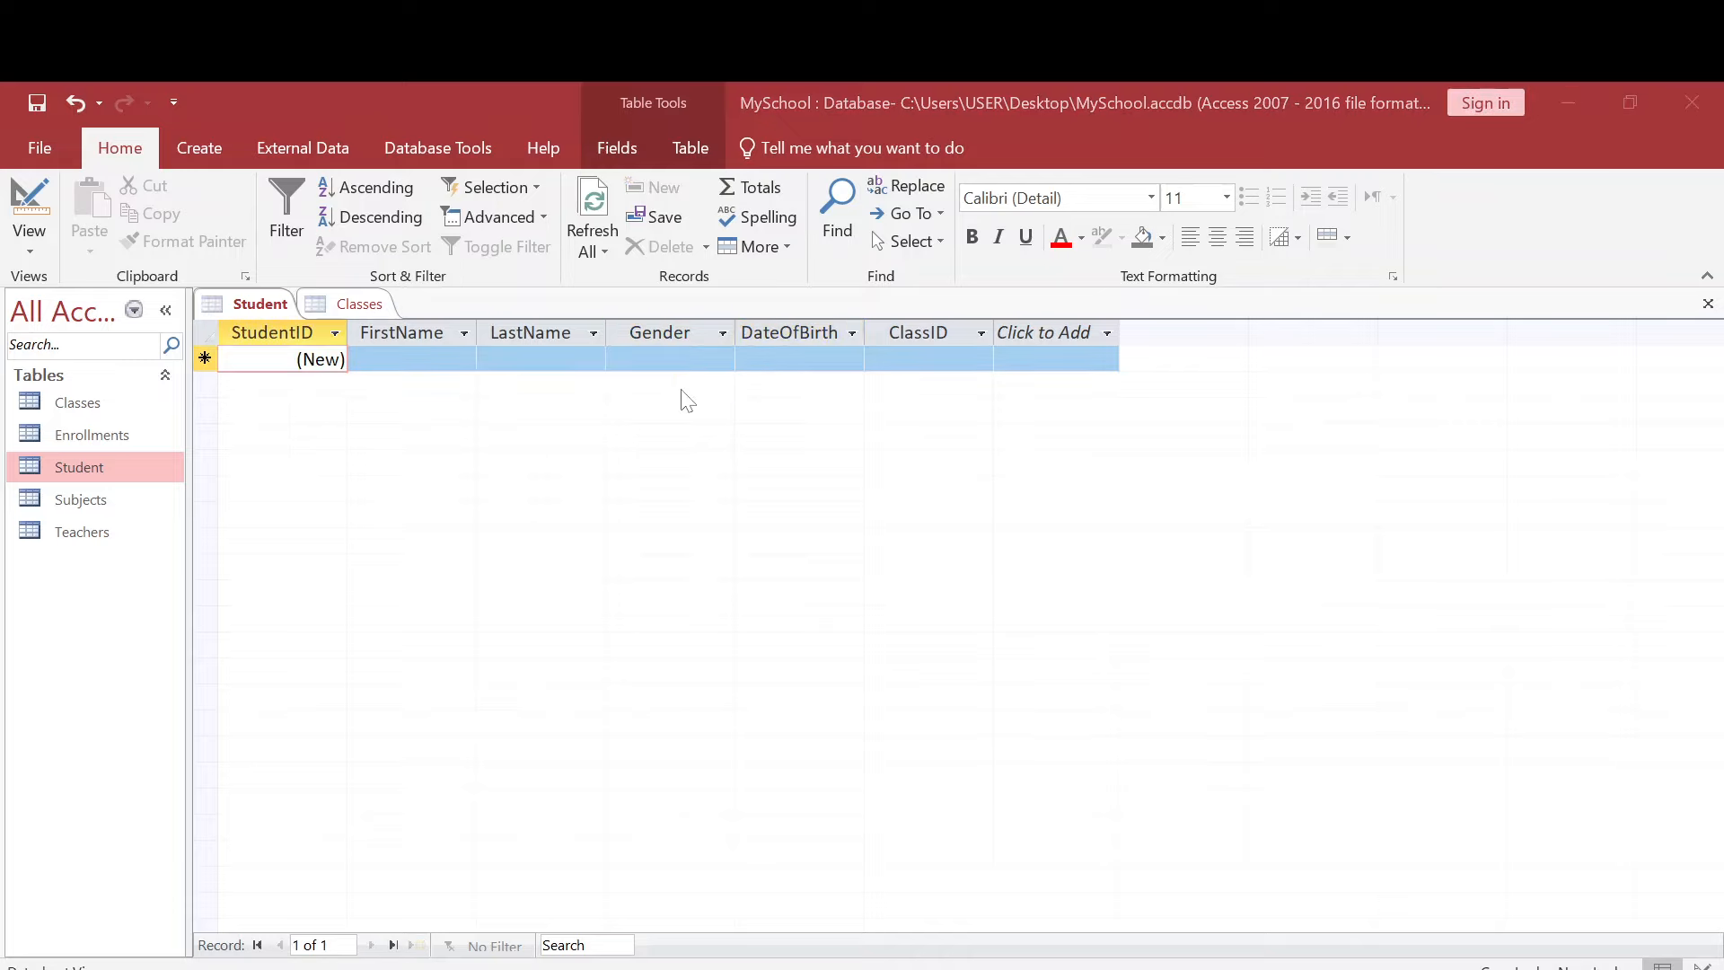
left_click(822, 638)
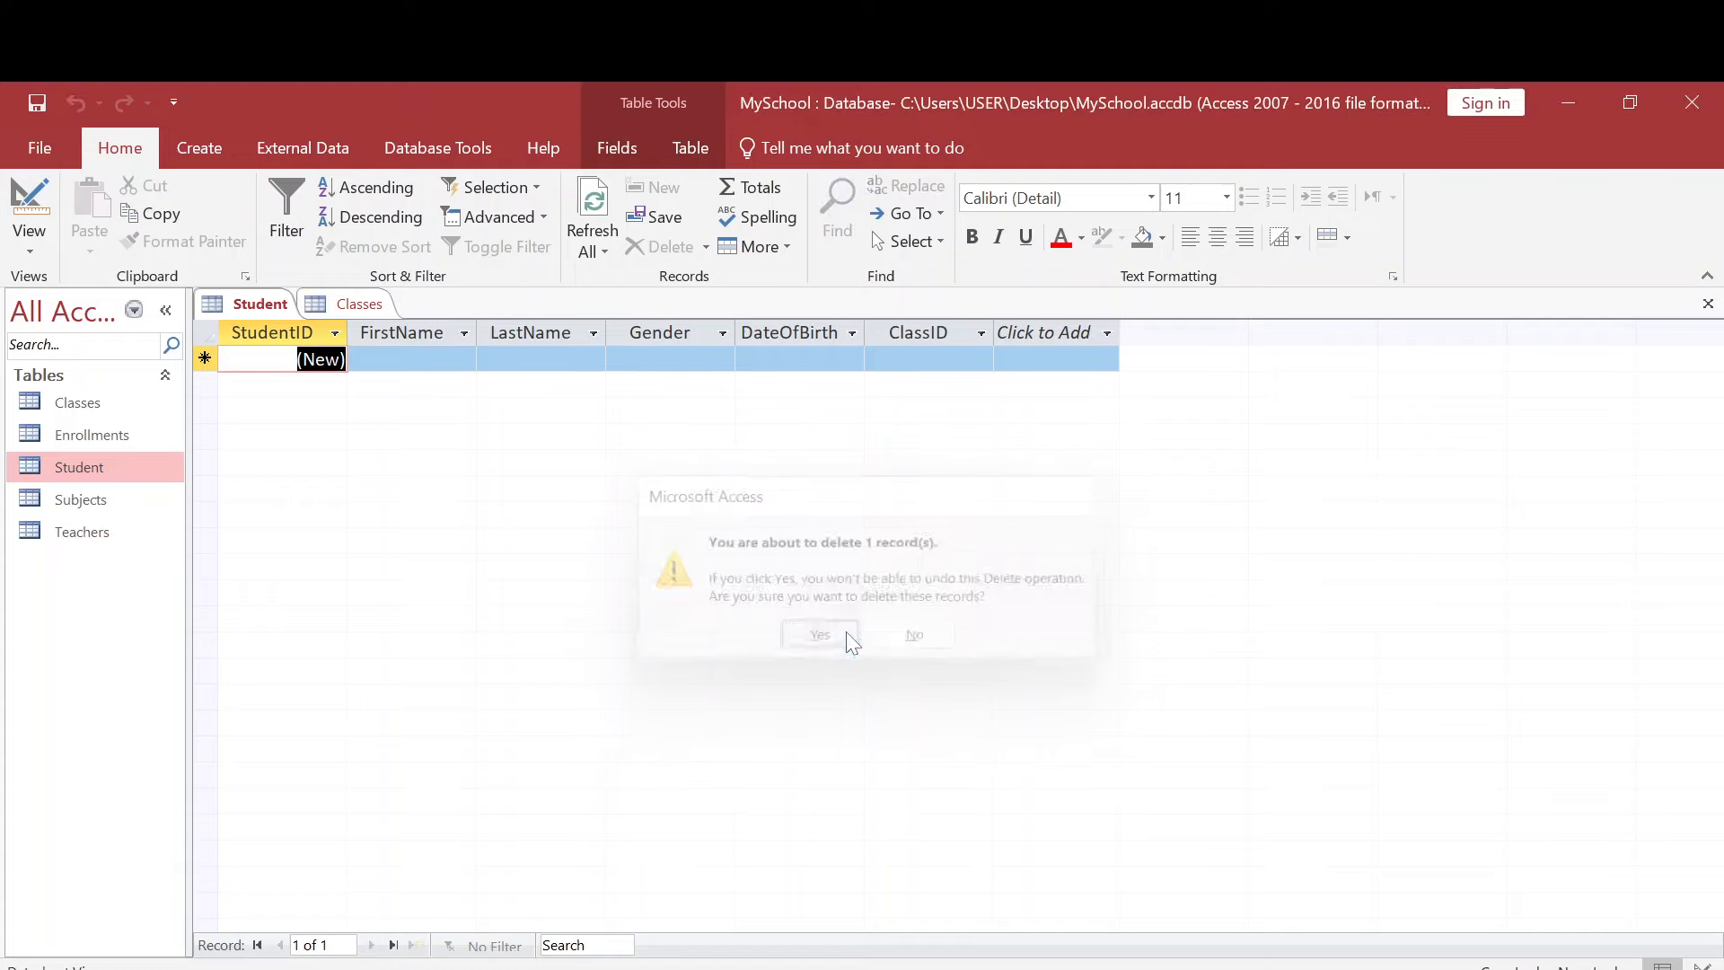
- Return to the Student table's design and set the DateOfBirth field's Format to Long Date
left_click(41, 256)
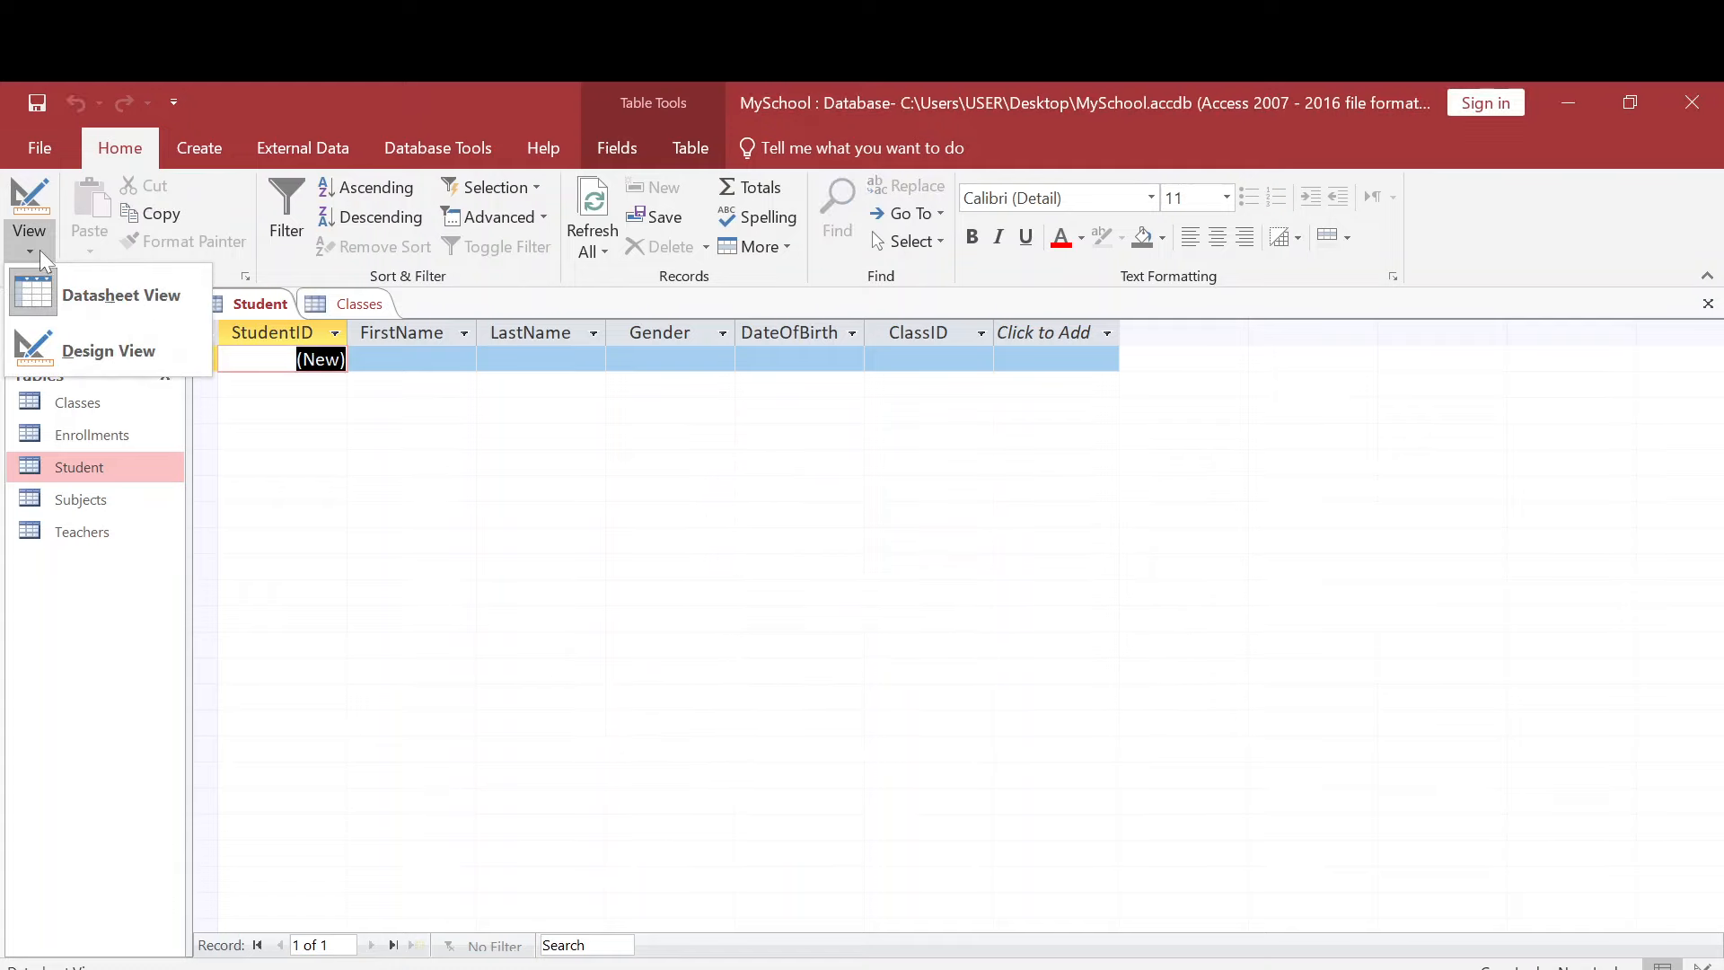
left_click(112, 350)
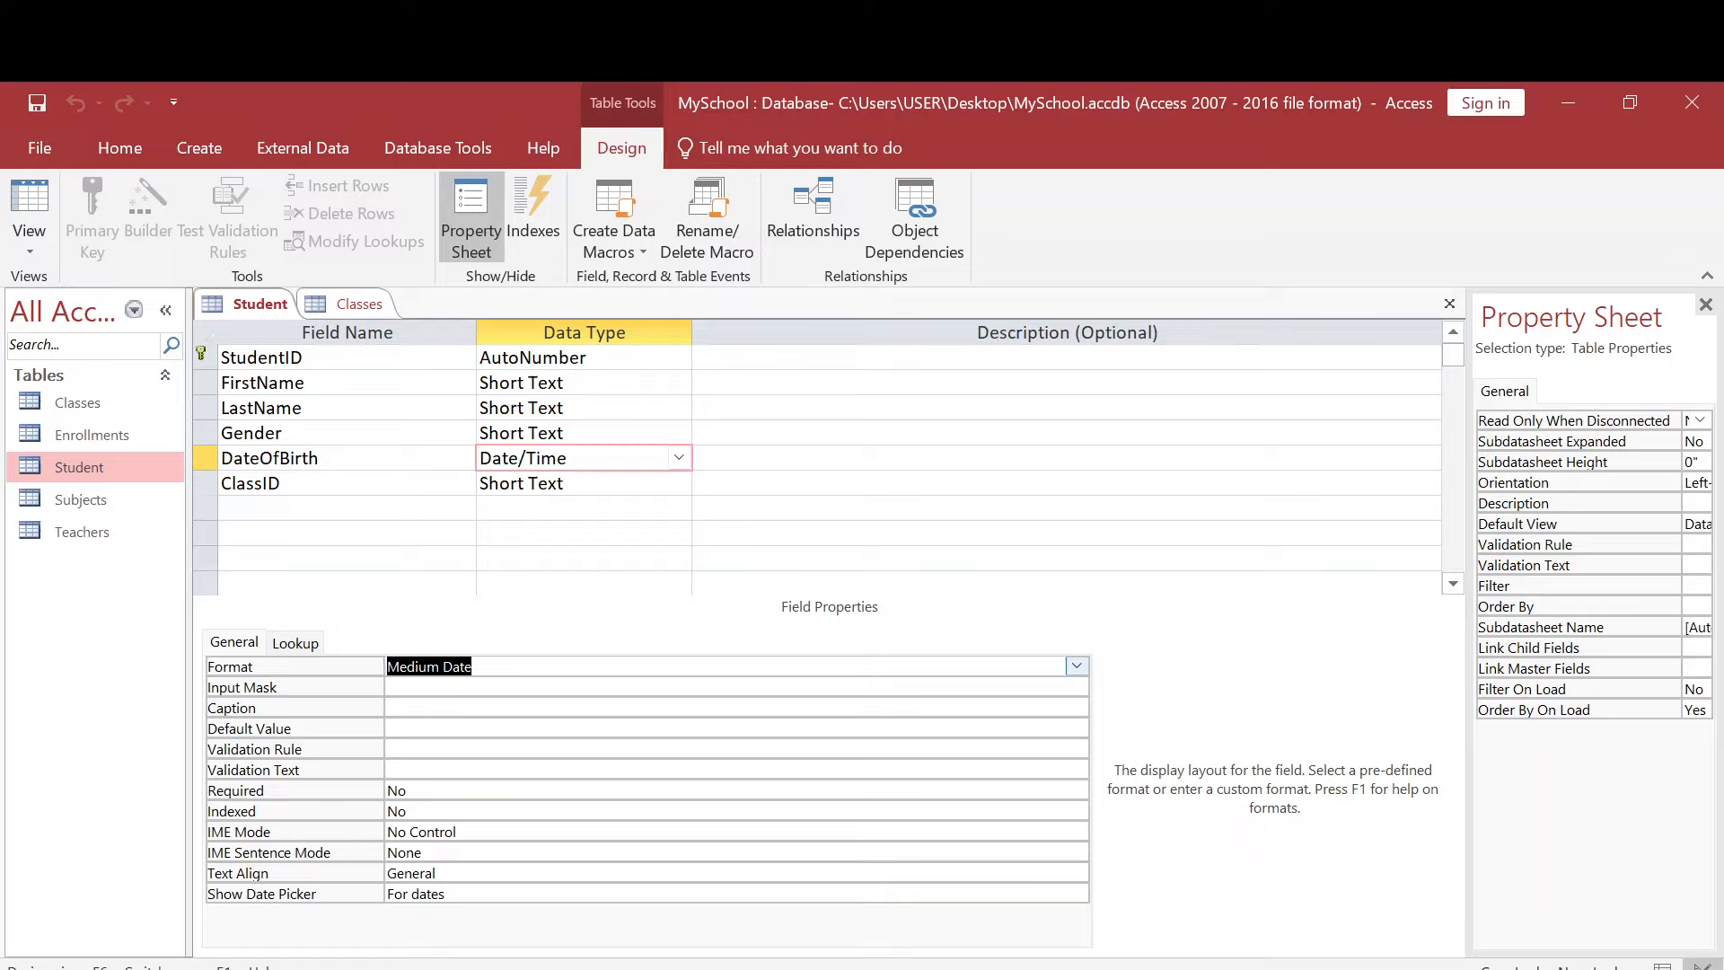
left_click(1077, 666)
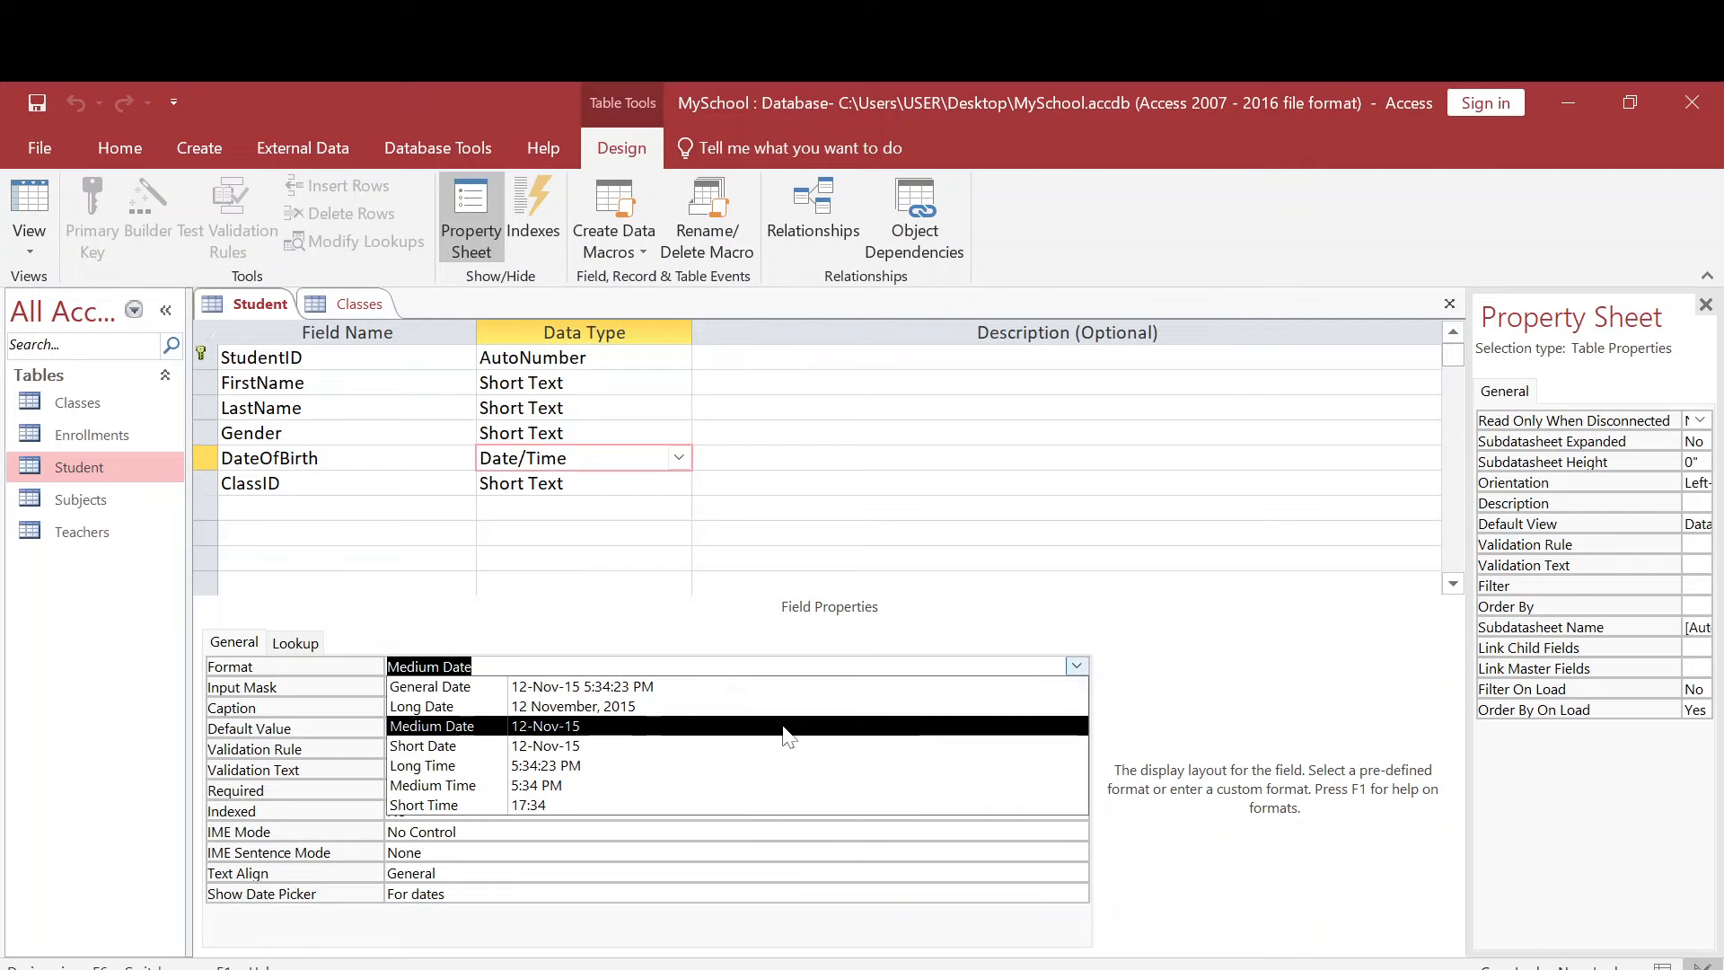
left_click(600, 710)
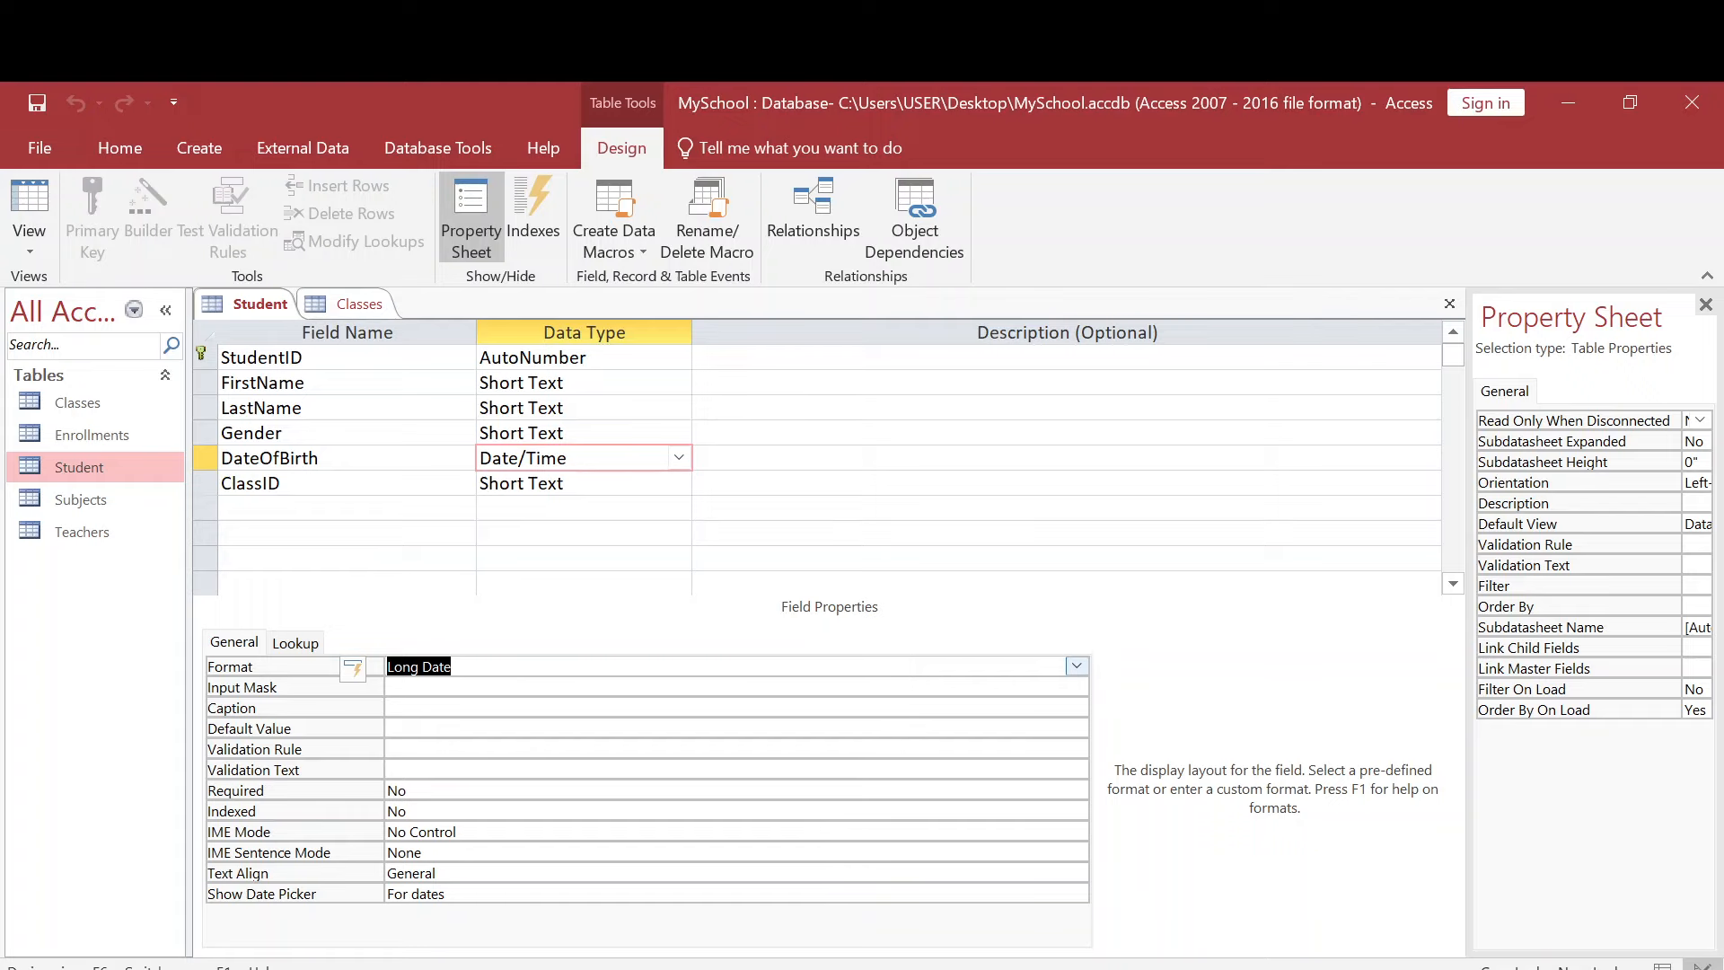
- Show the Student datasheet, pick a sample date in a new record's DateOfBirth, refresh the records, and check the field's date picker
double_click(88, 462)
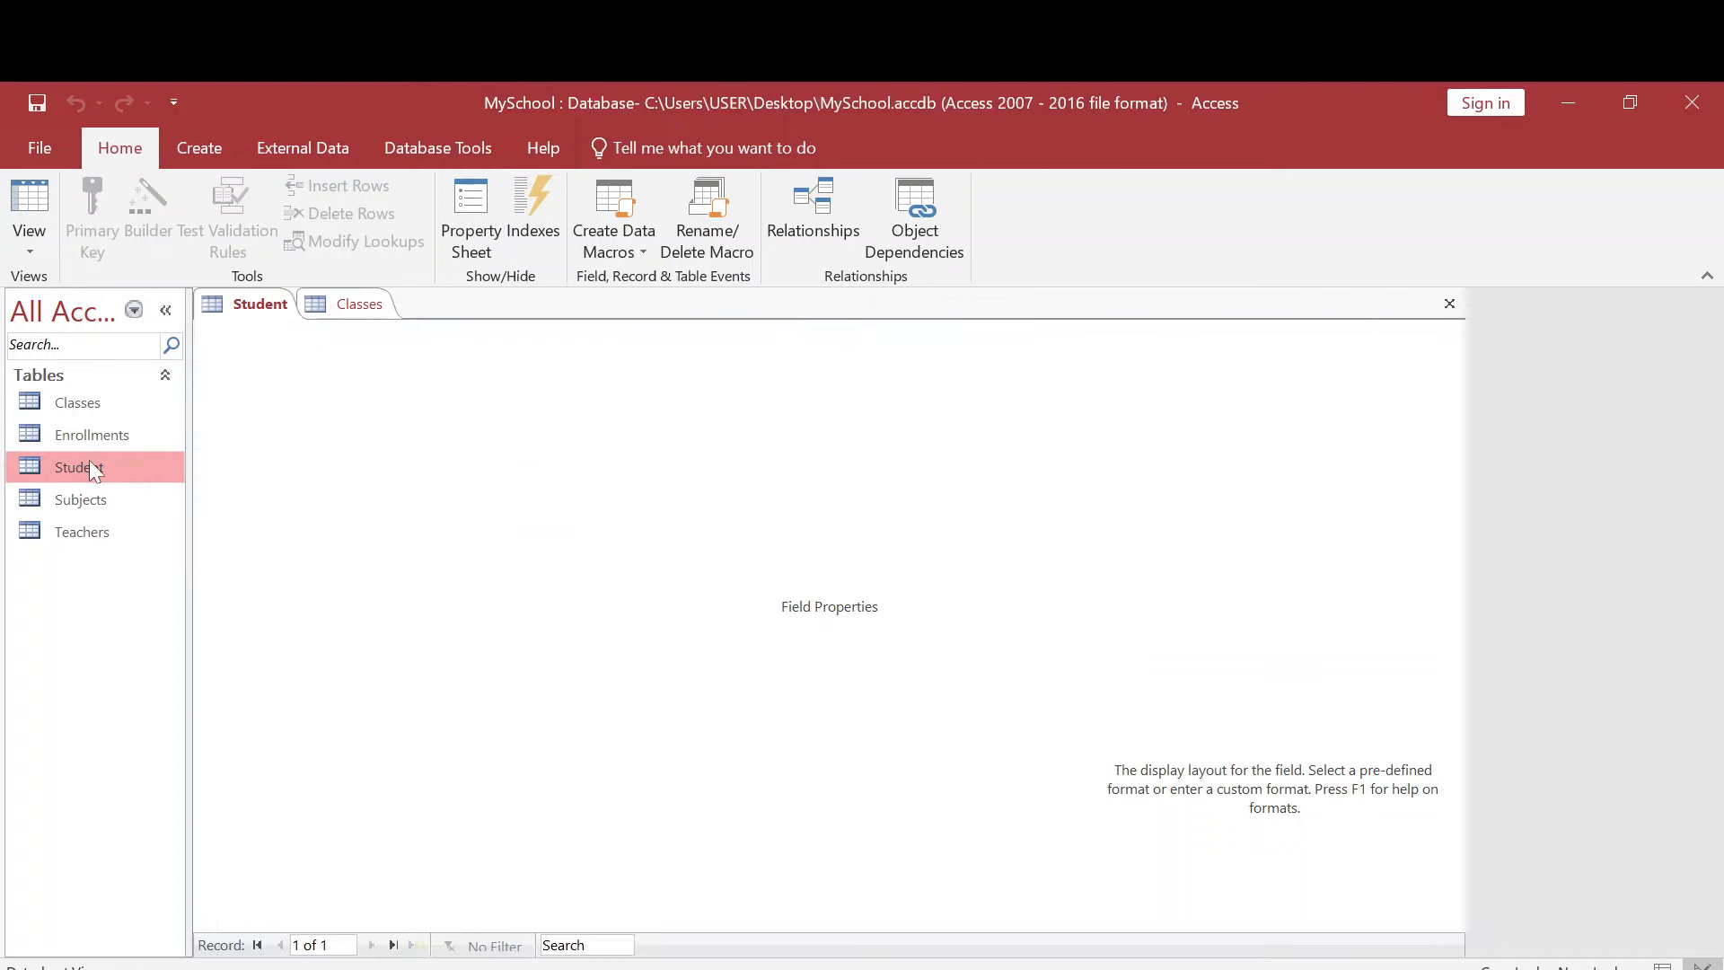
left_click(800, 359)
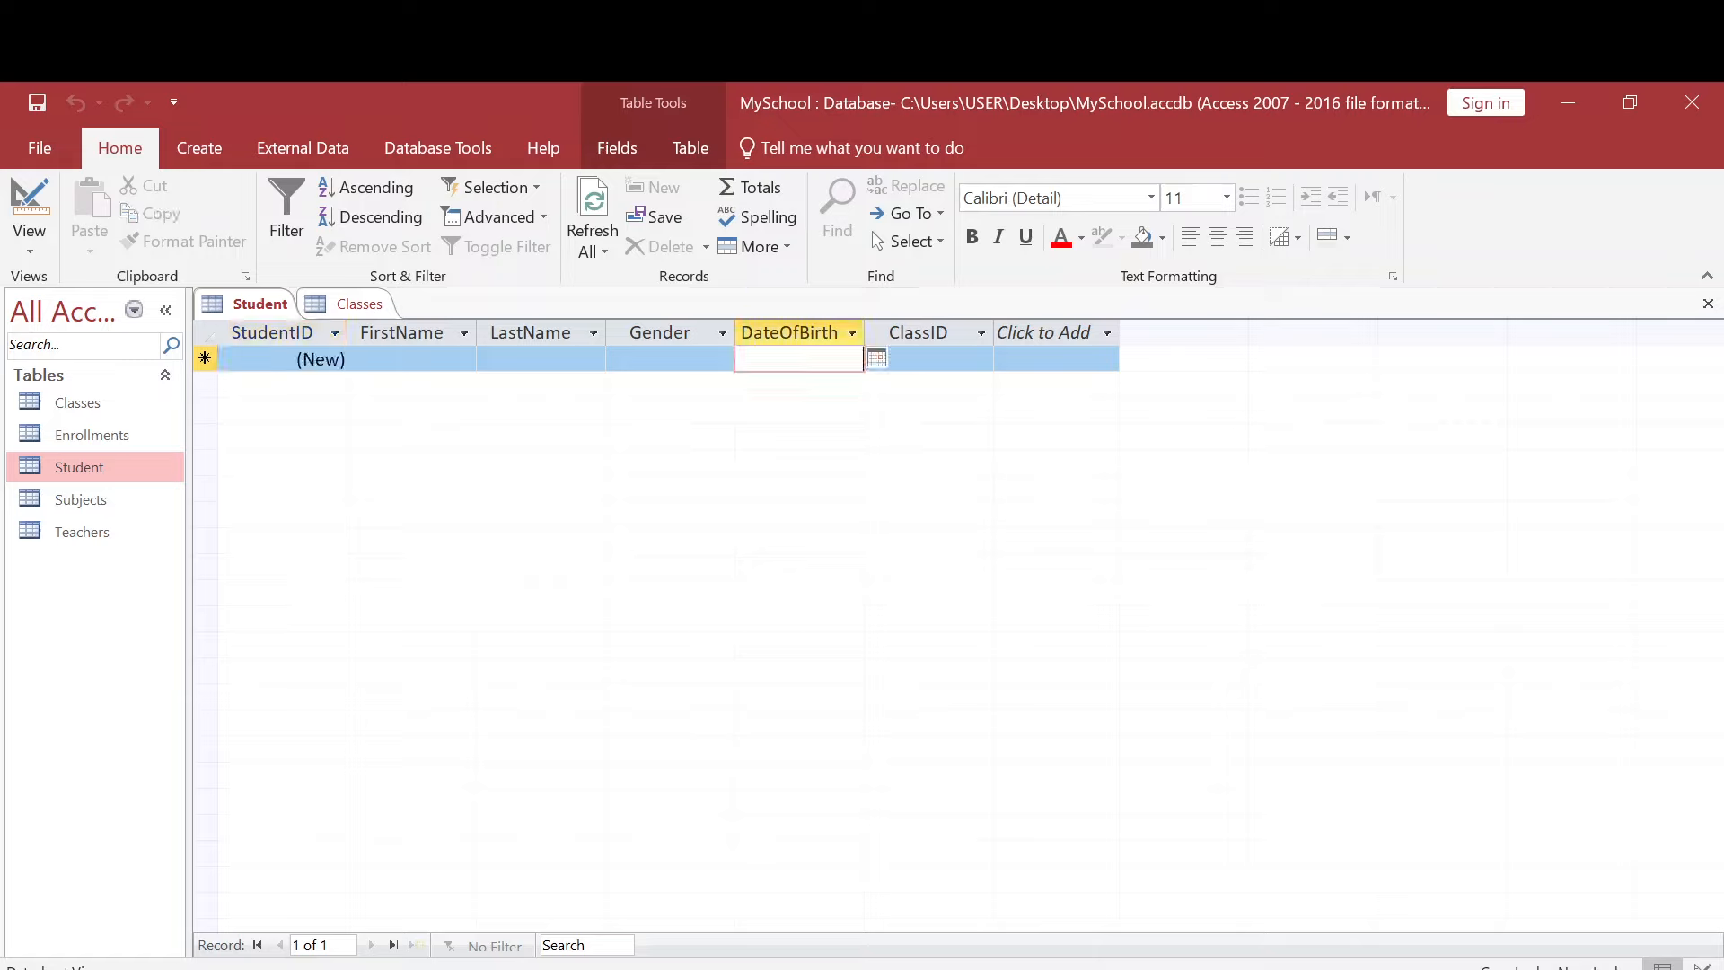
left_click(876, 358)
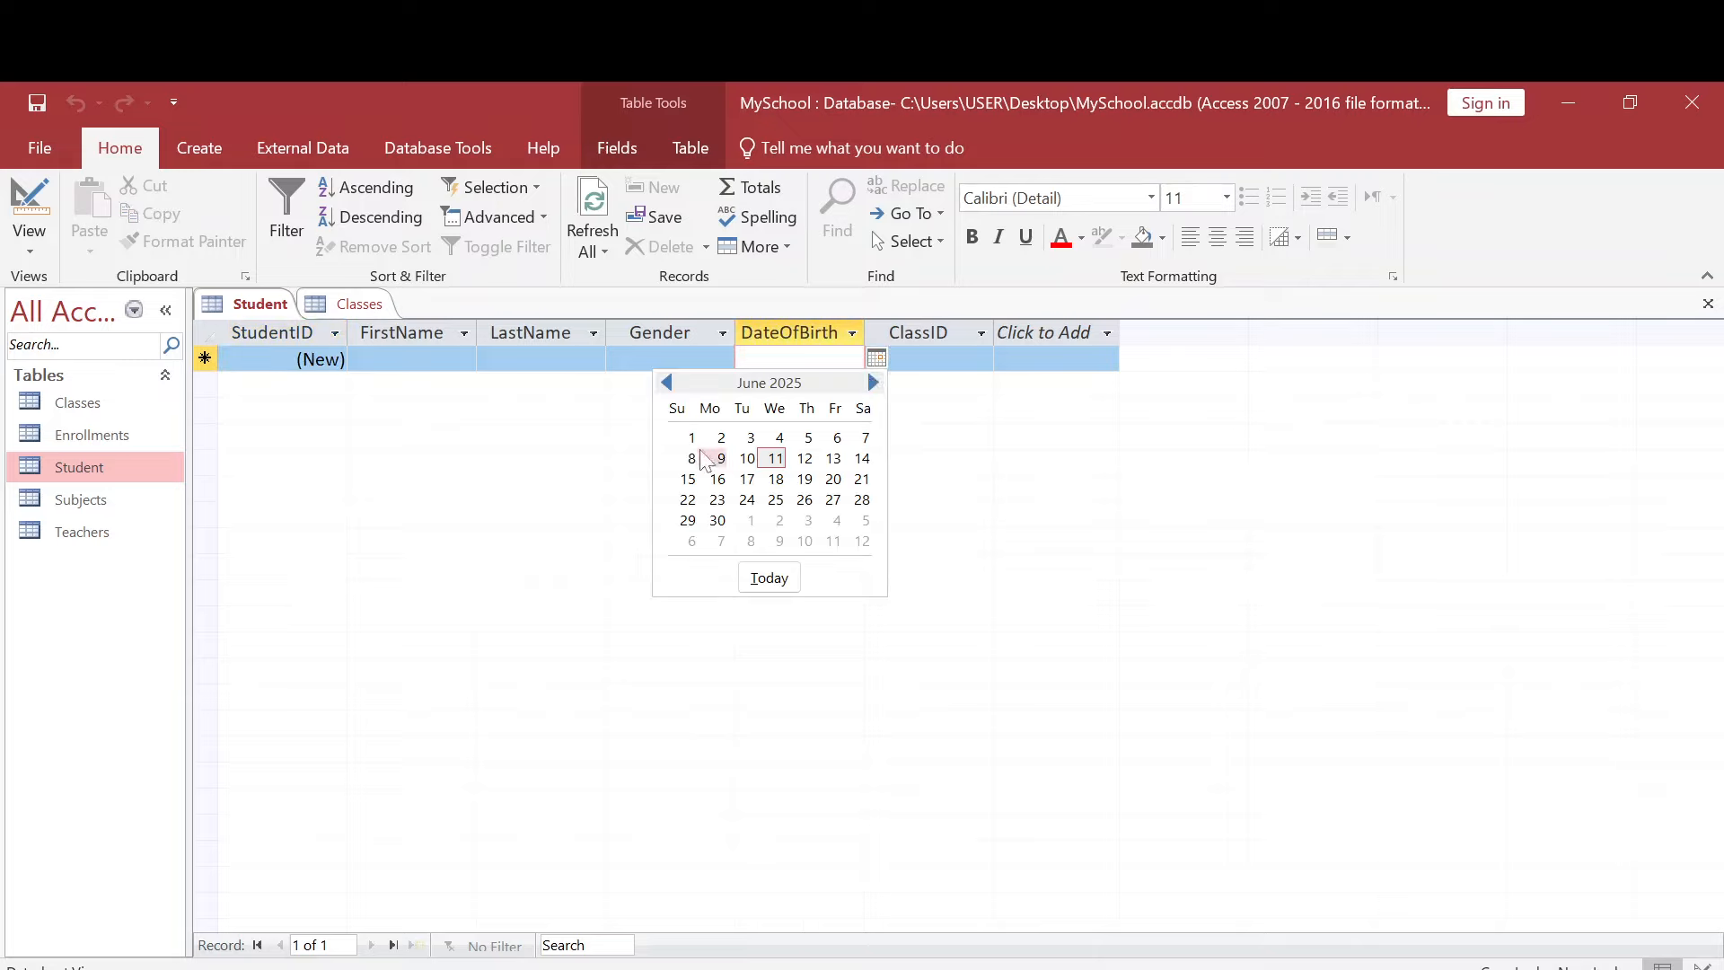
left_click(721, 438)
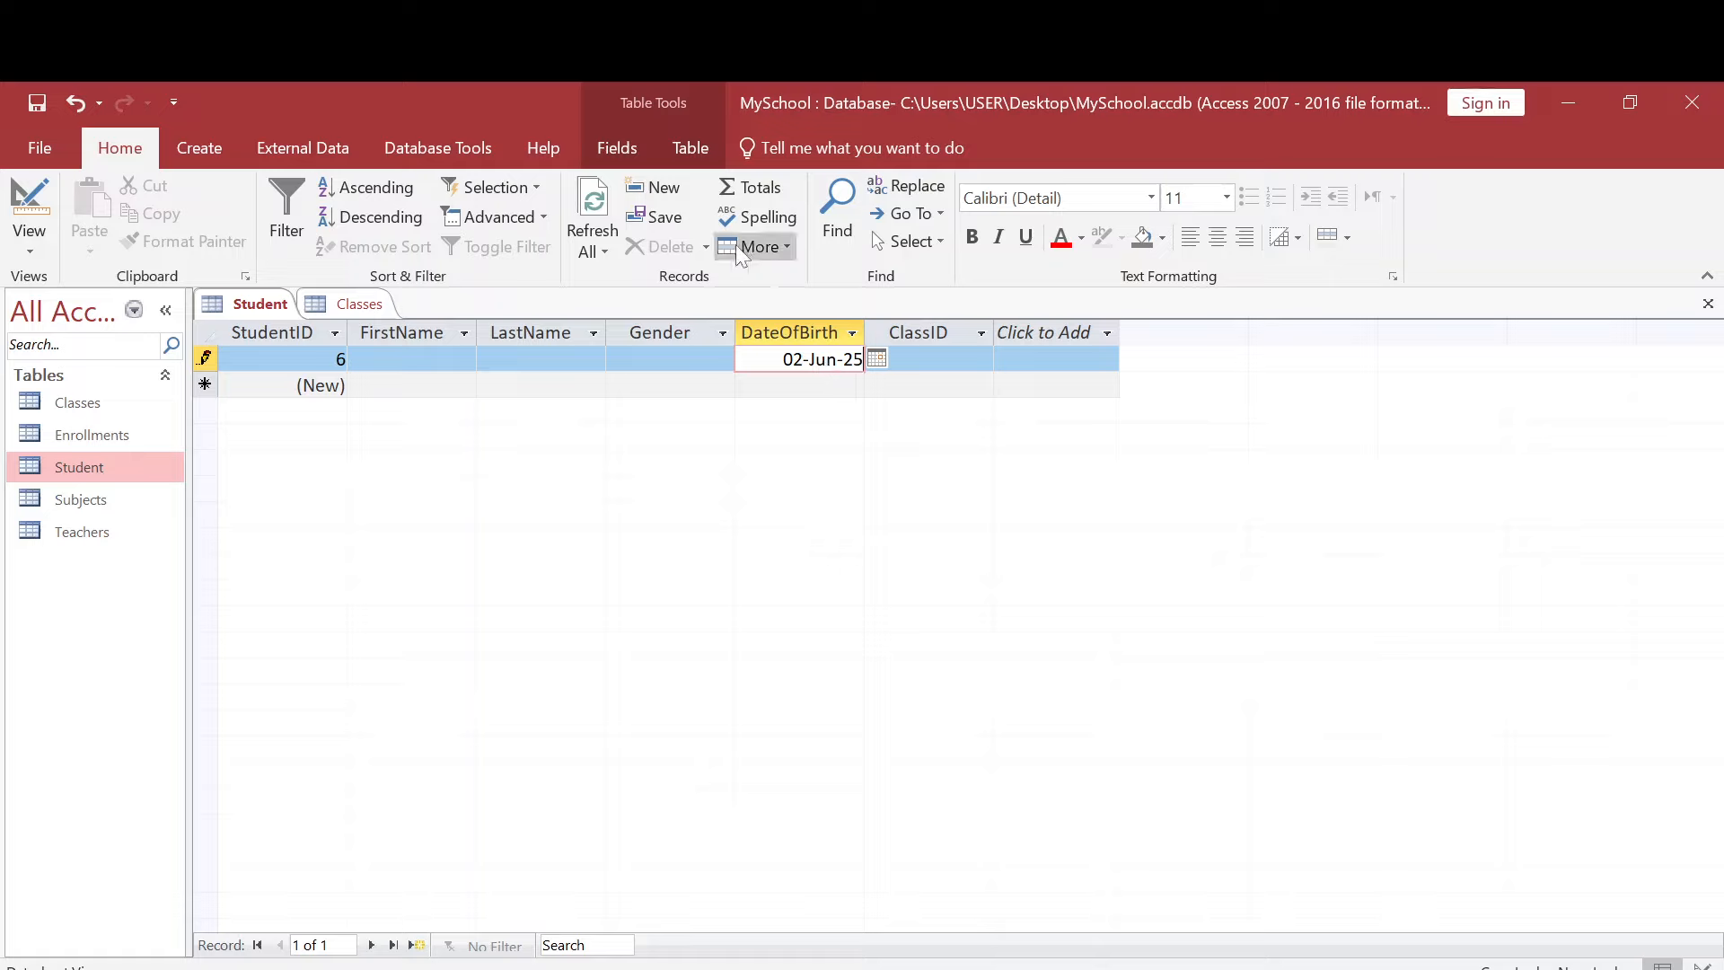
left_click(600, 227)
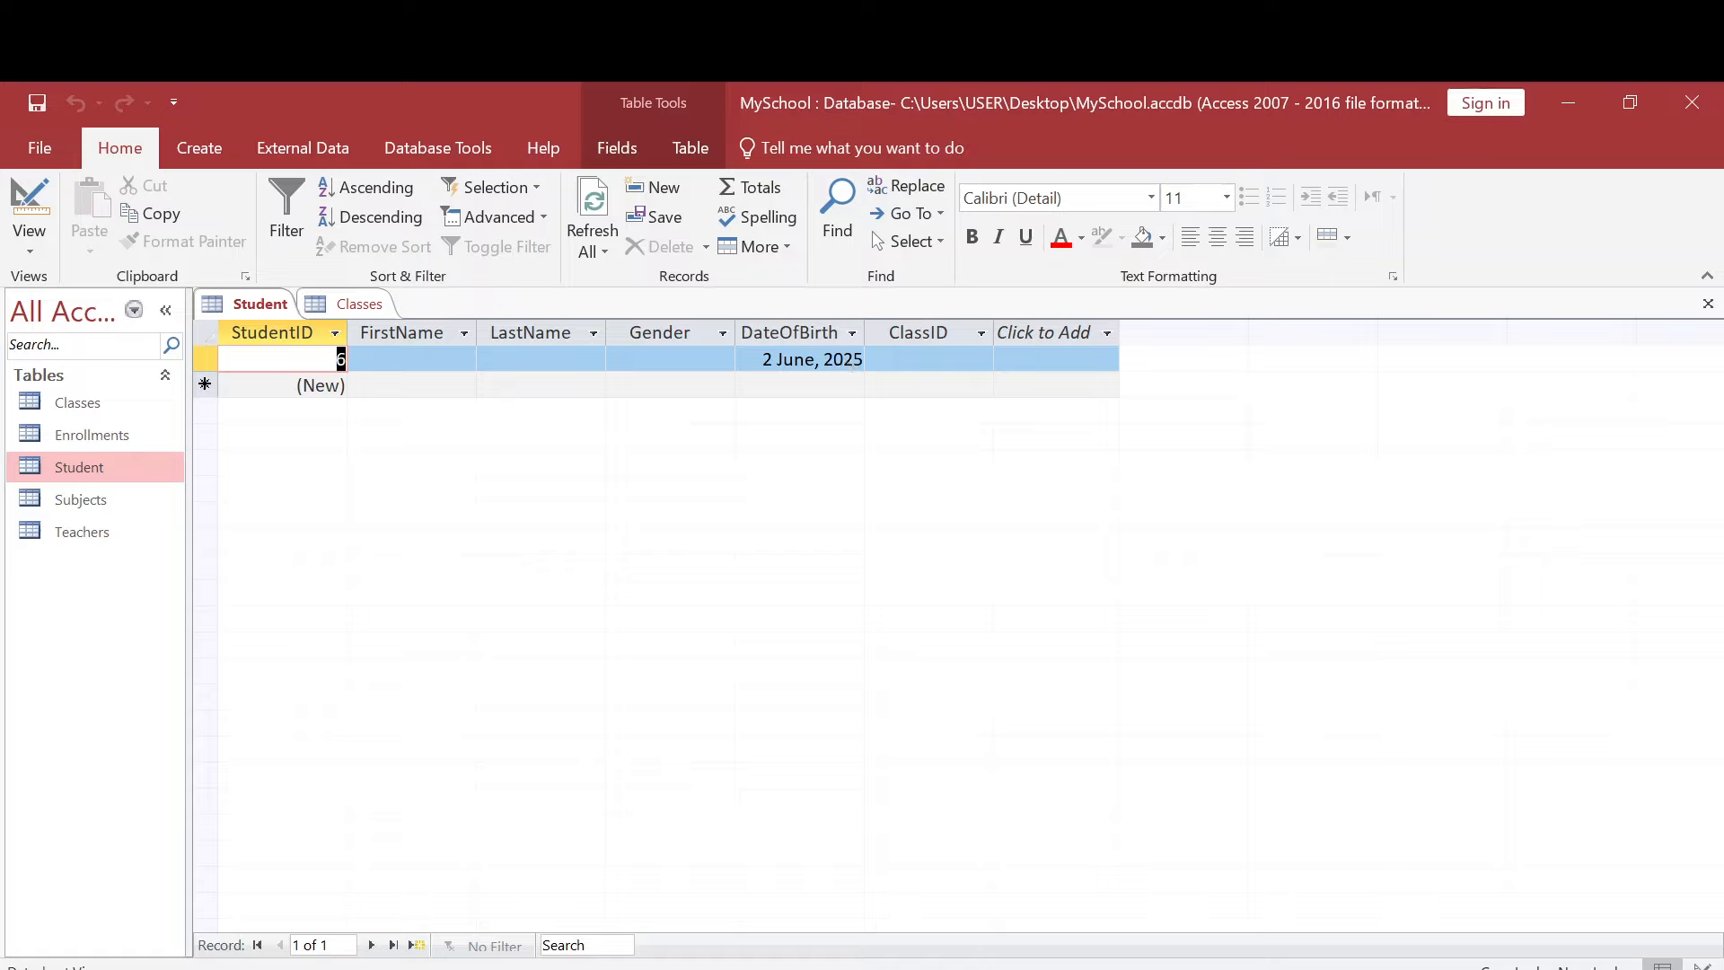
left_click(834, 359)
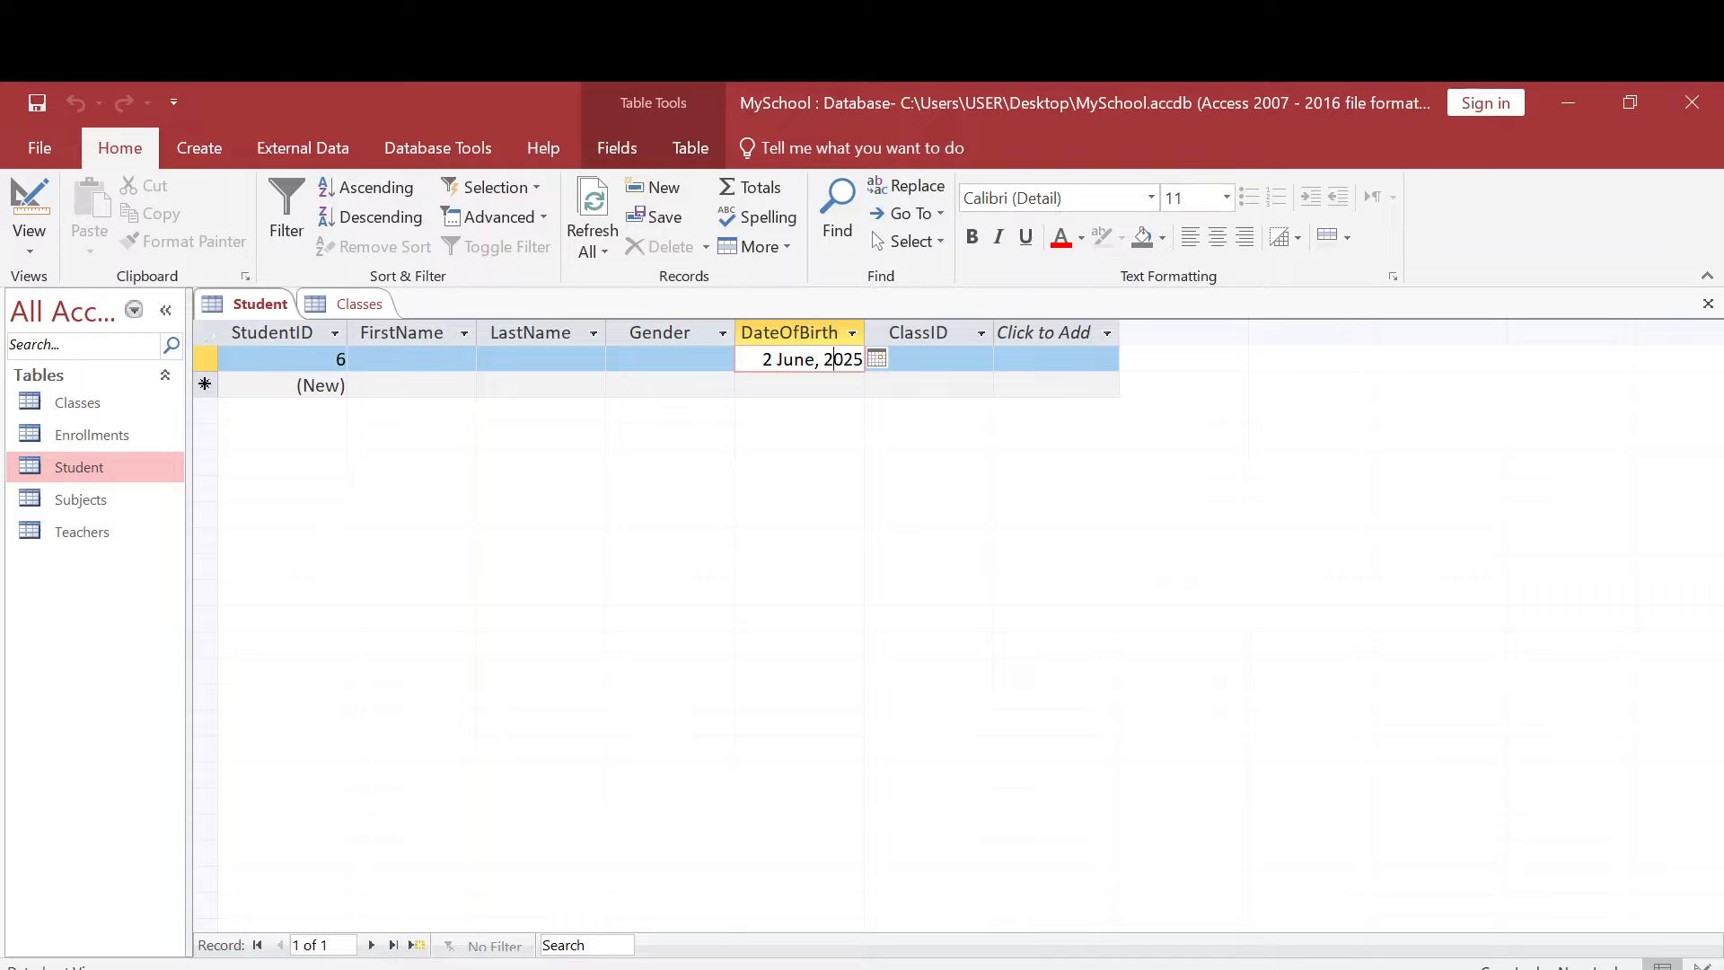
left_click(877, 358)
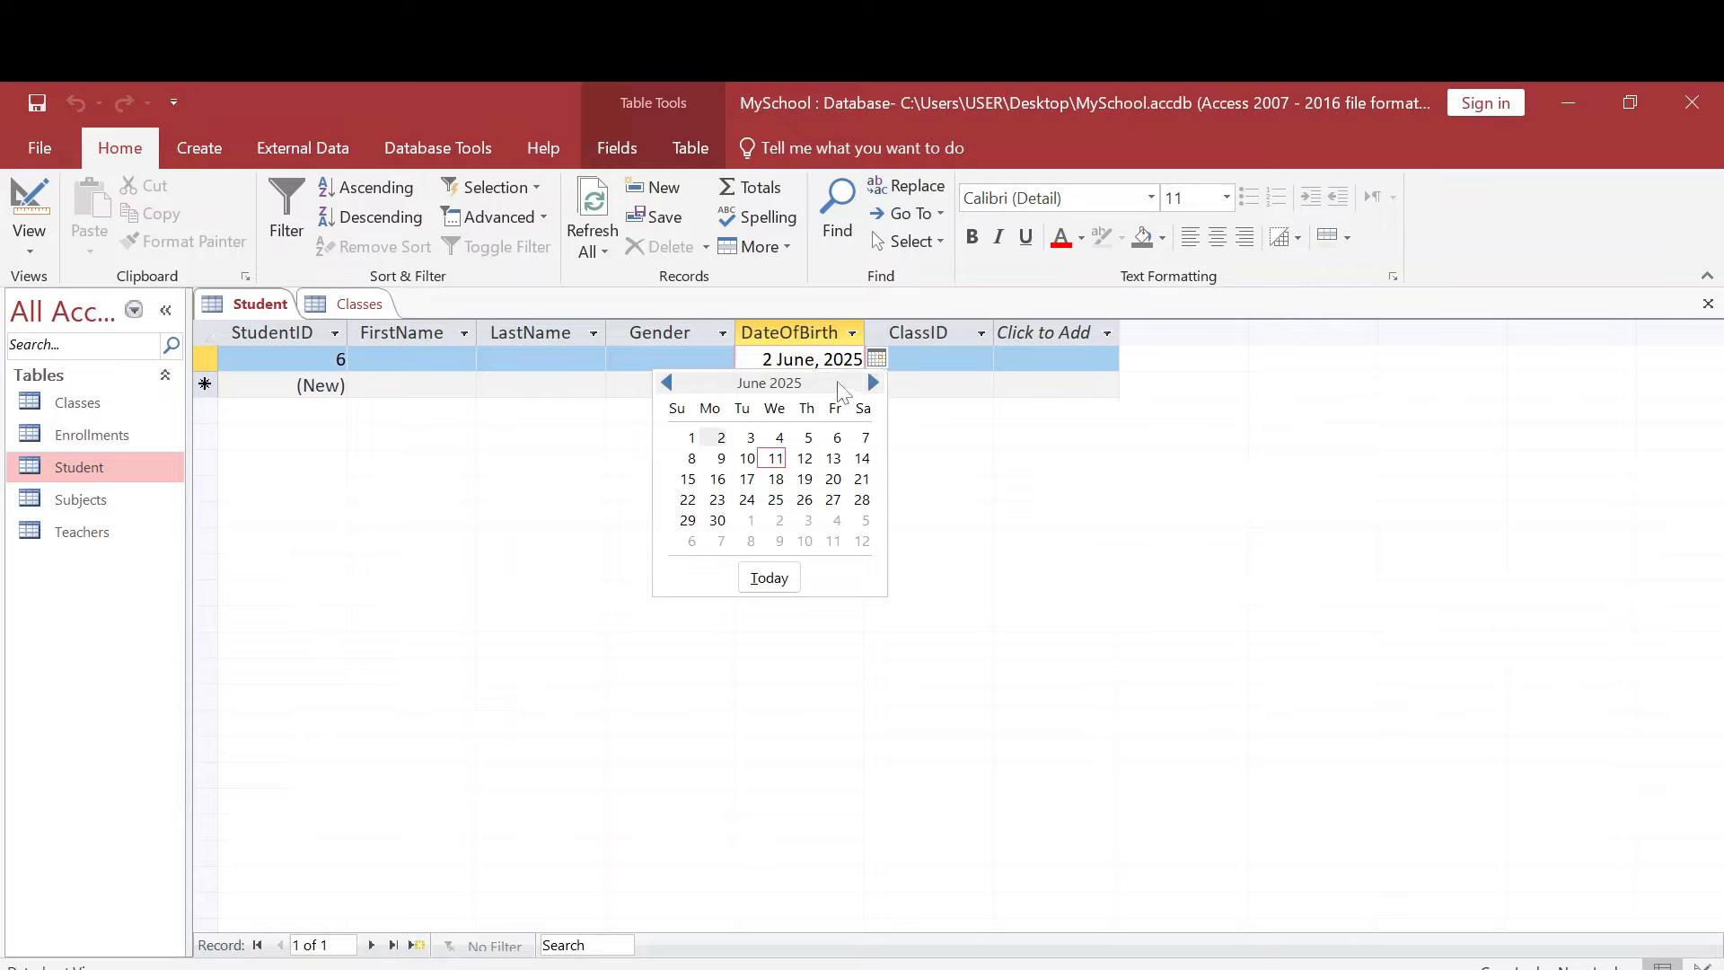
left_click(936, 422)
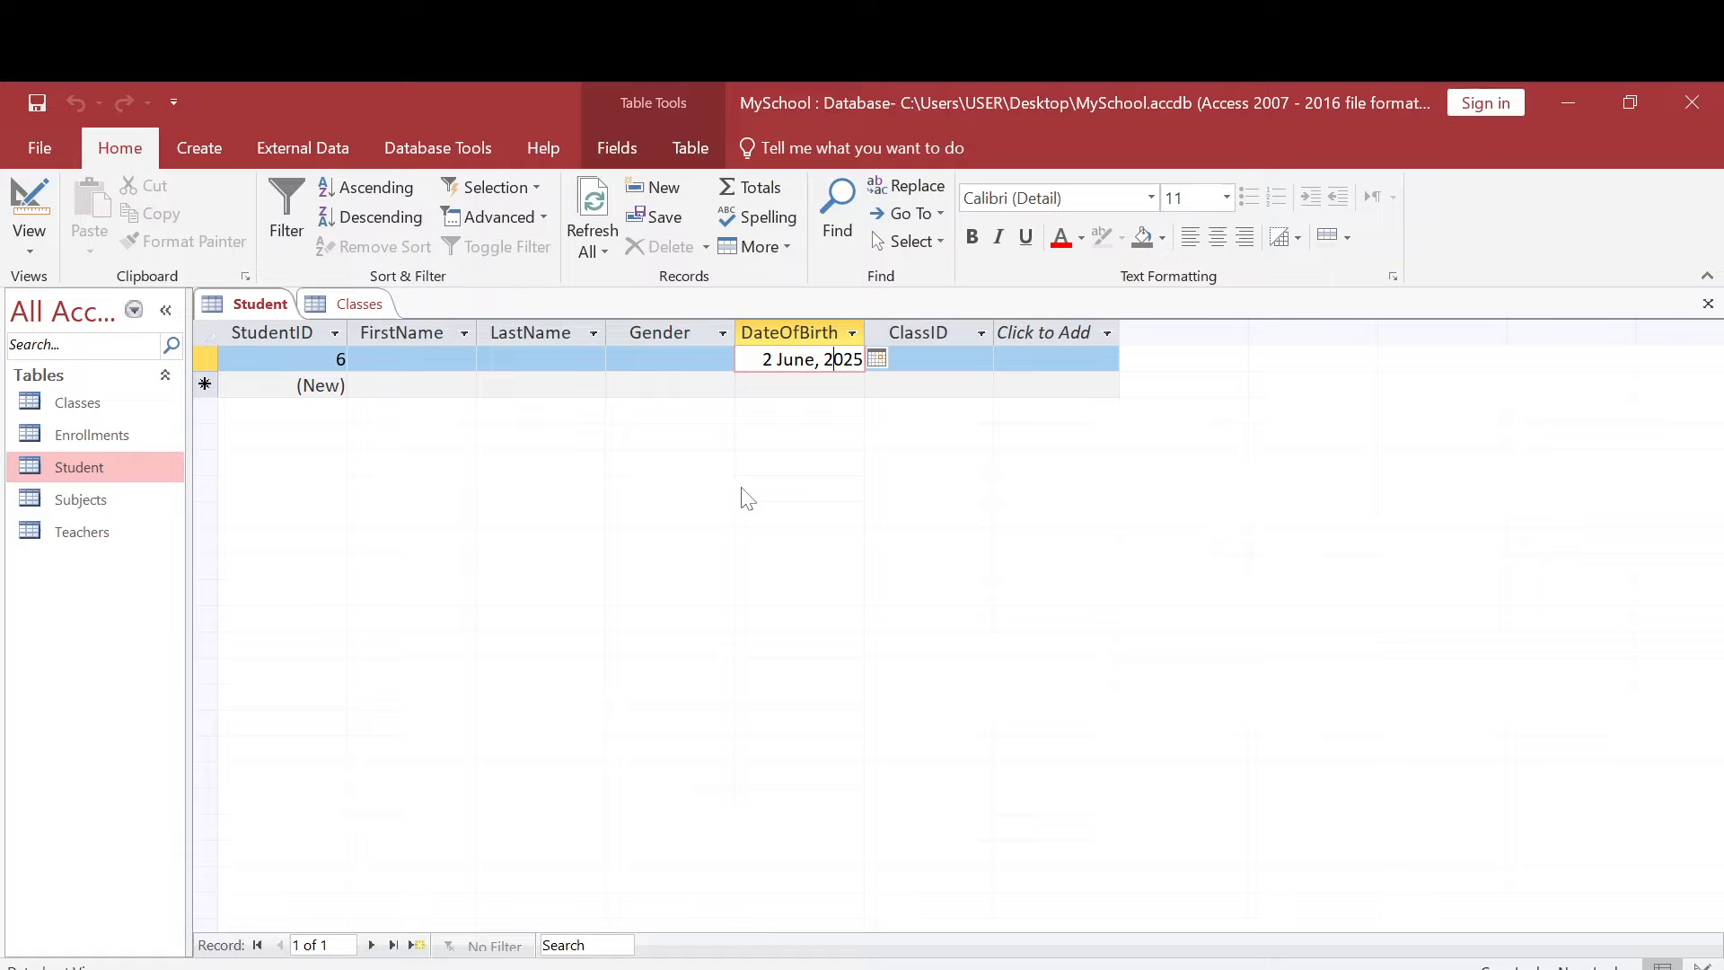
- Switch to the PowerPoint presentation to review the "What We Will Learn" topics, and go back to the Access database
key("shift+Tab")
key("shift+Tab")
key("alt")
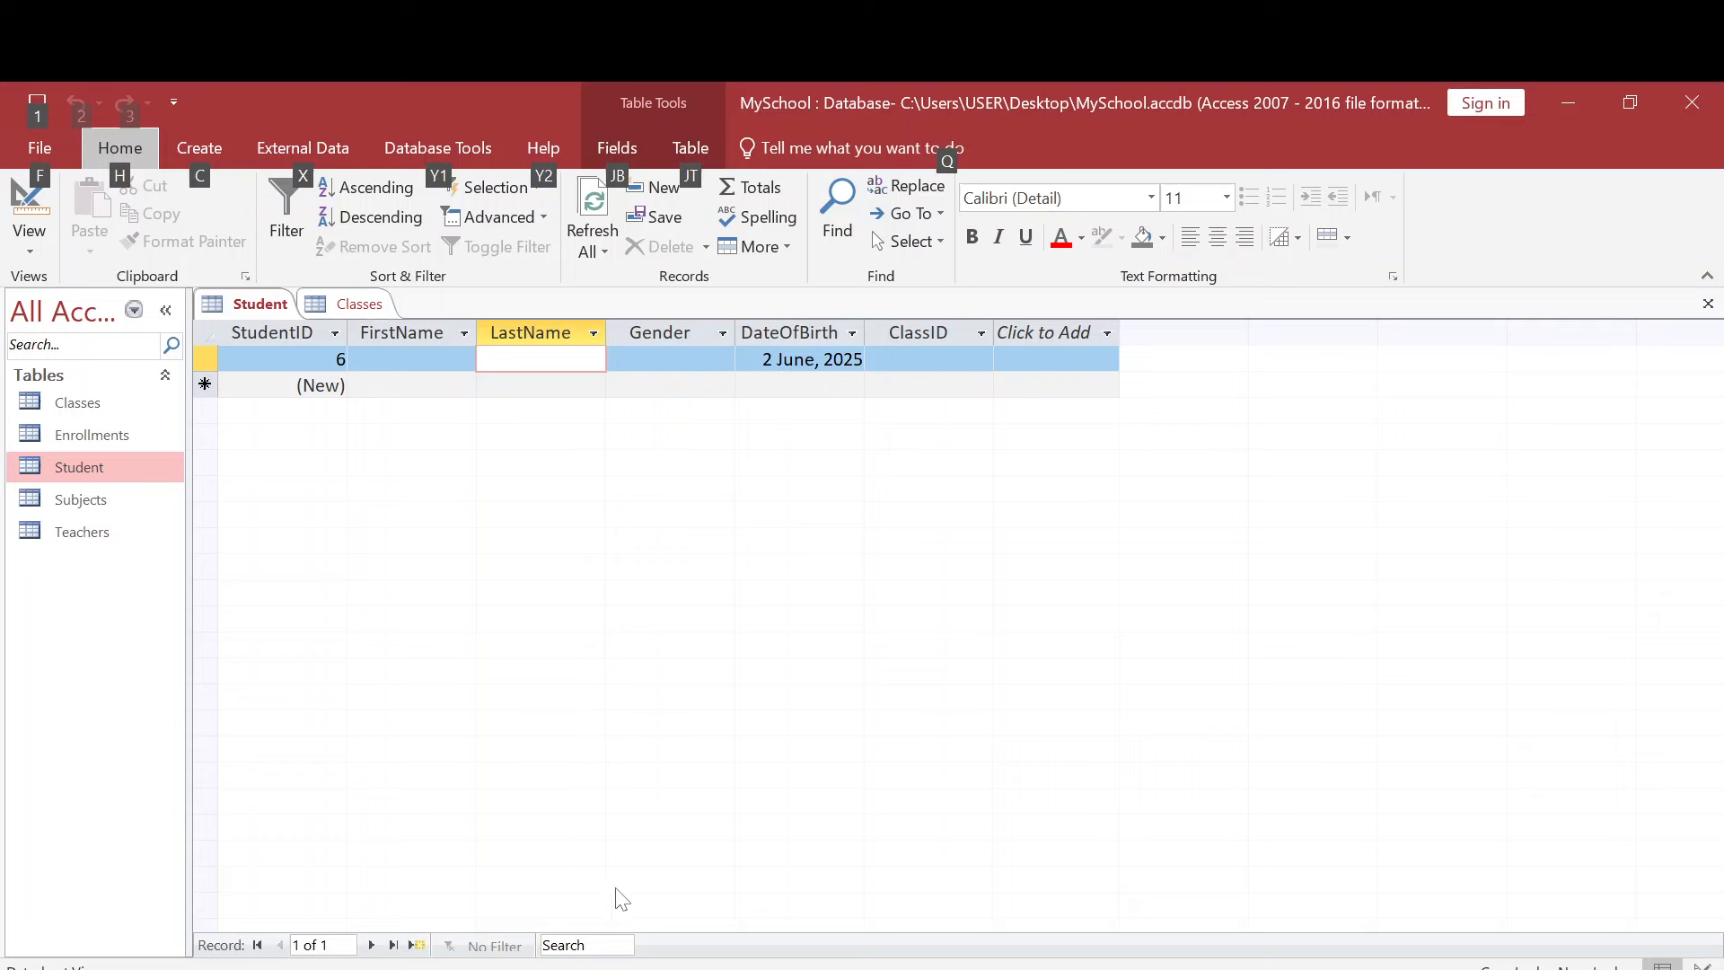
left_click(799, 969)
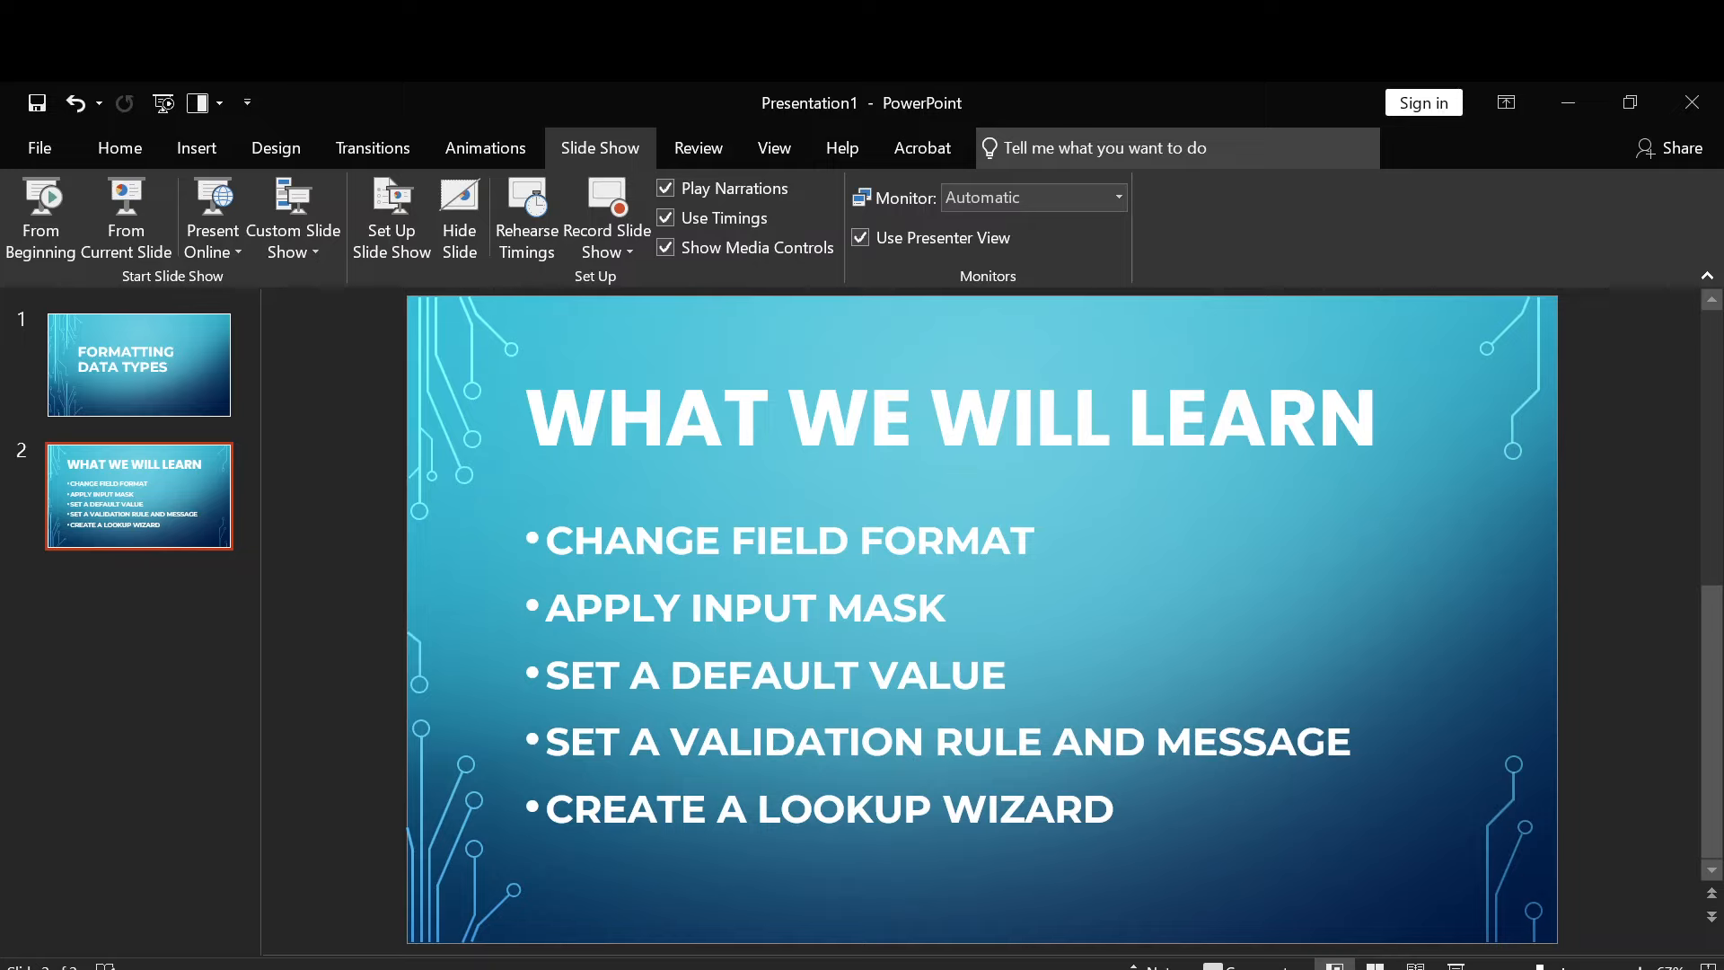
mouse_move(748, 968)
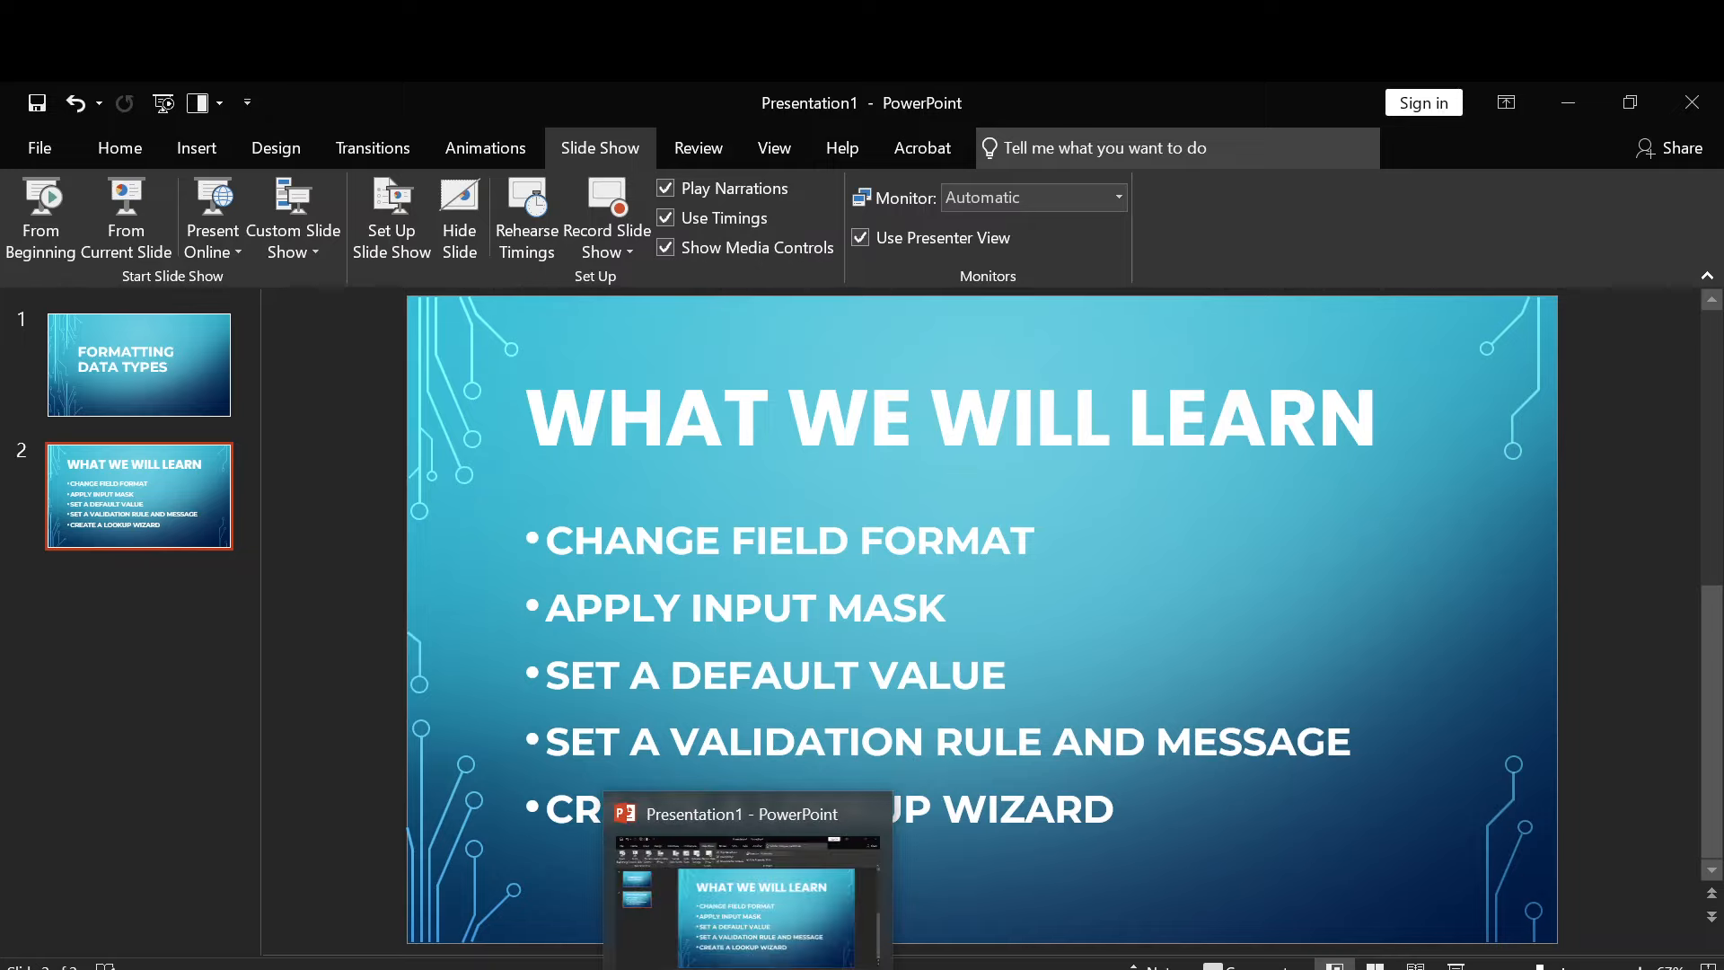
left_click(695, 968)
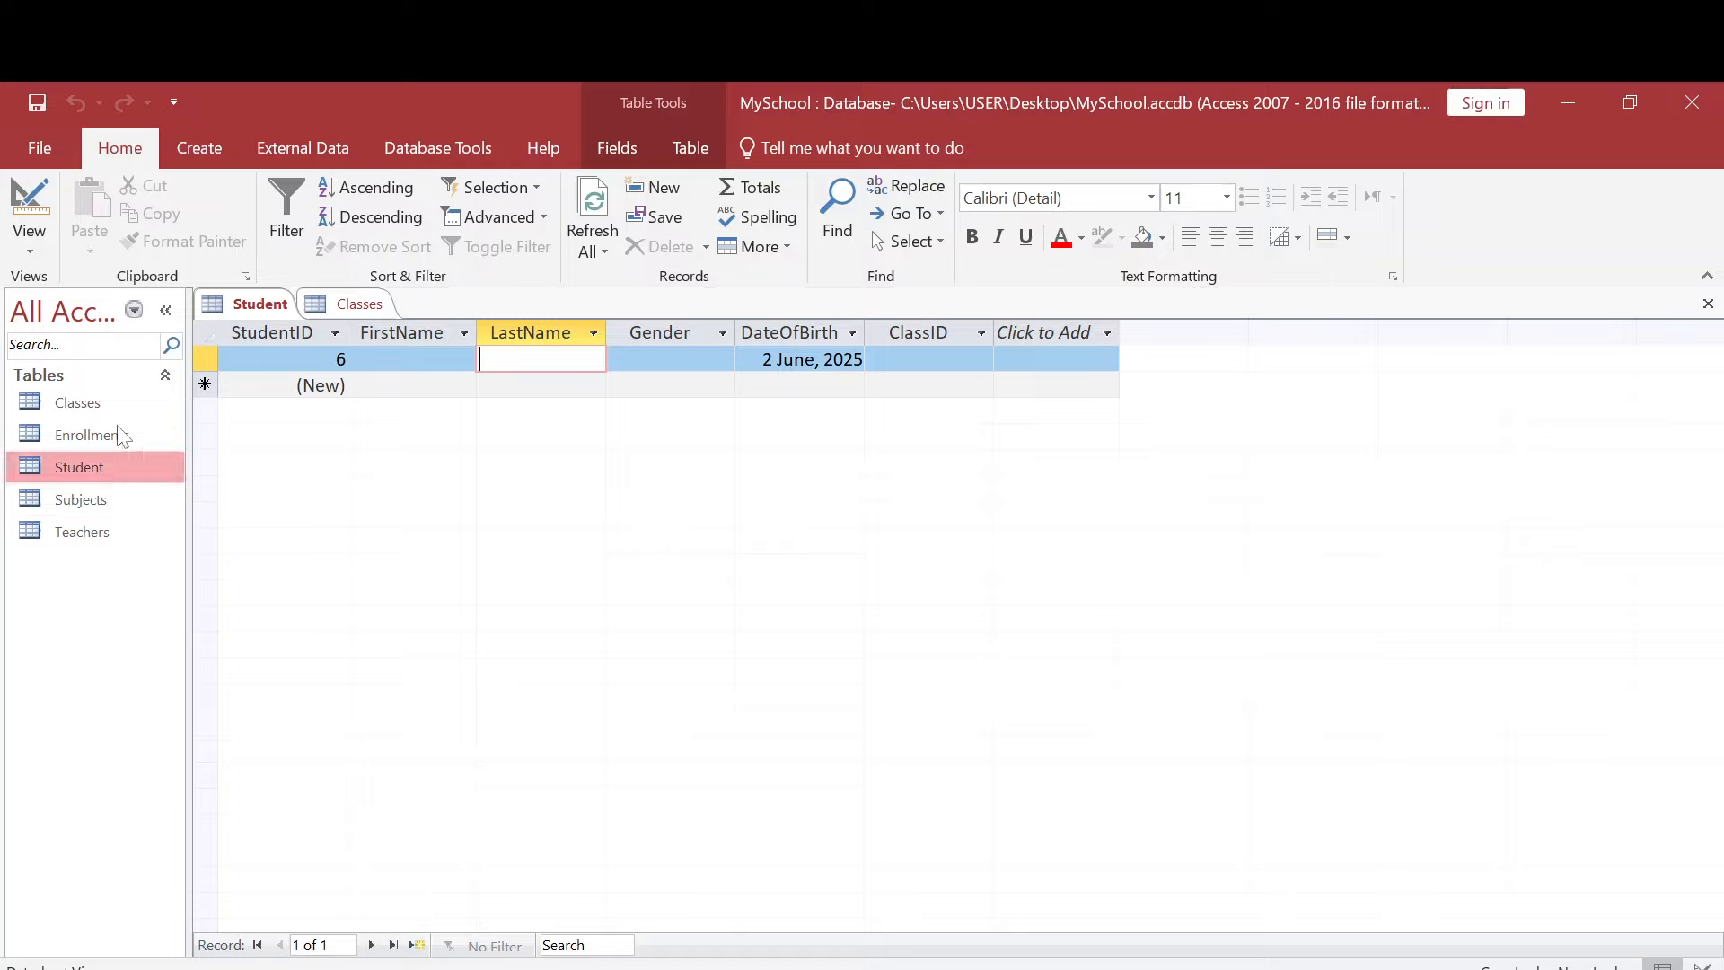
- In the Student table's design, add a PhoneNumber field with the Short Text data type
left_click(32, 252)
left_click(92, 346)
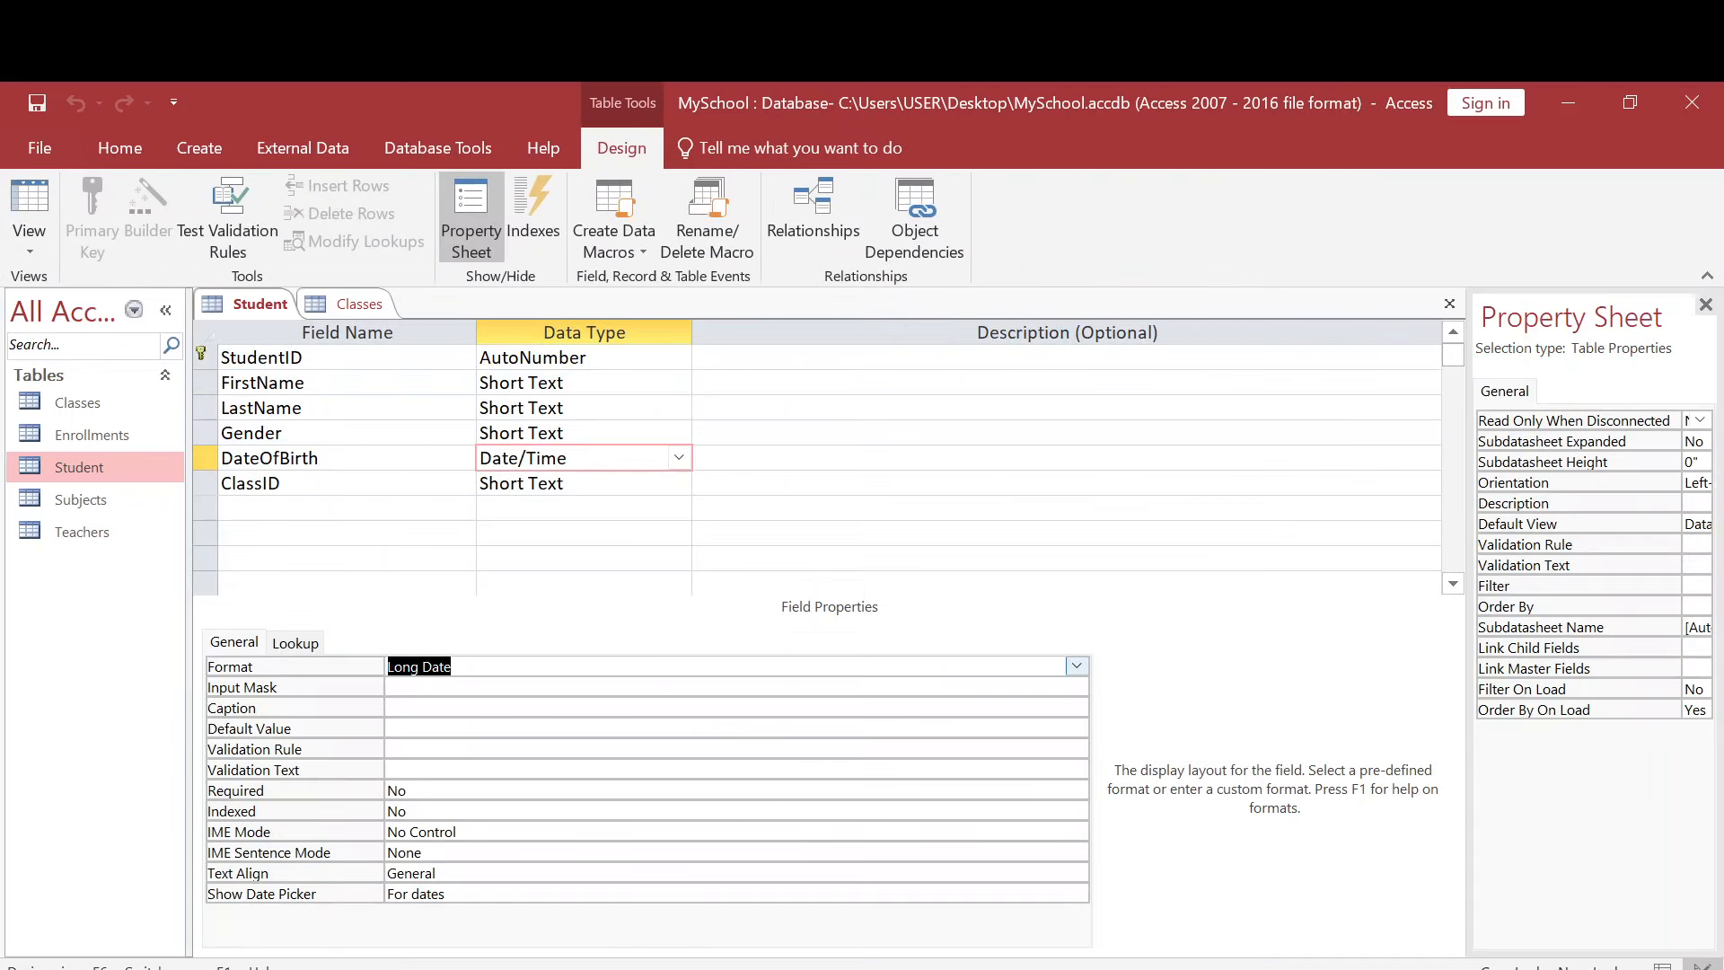
left_click(290, 509)
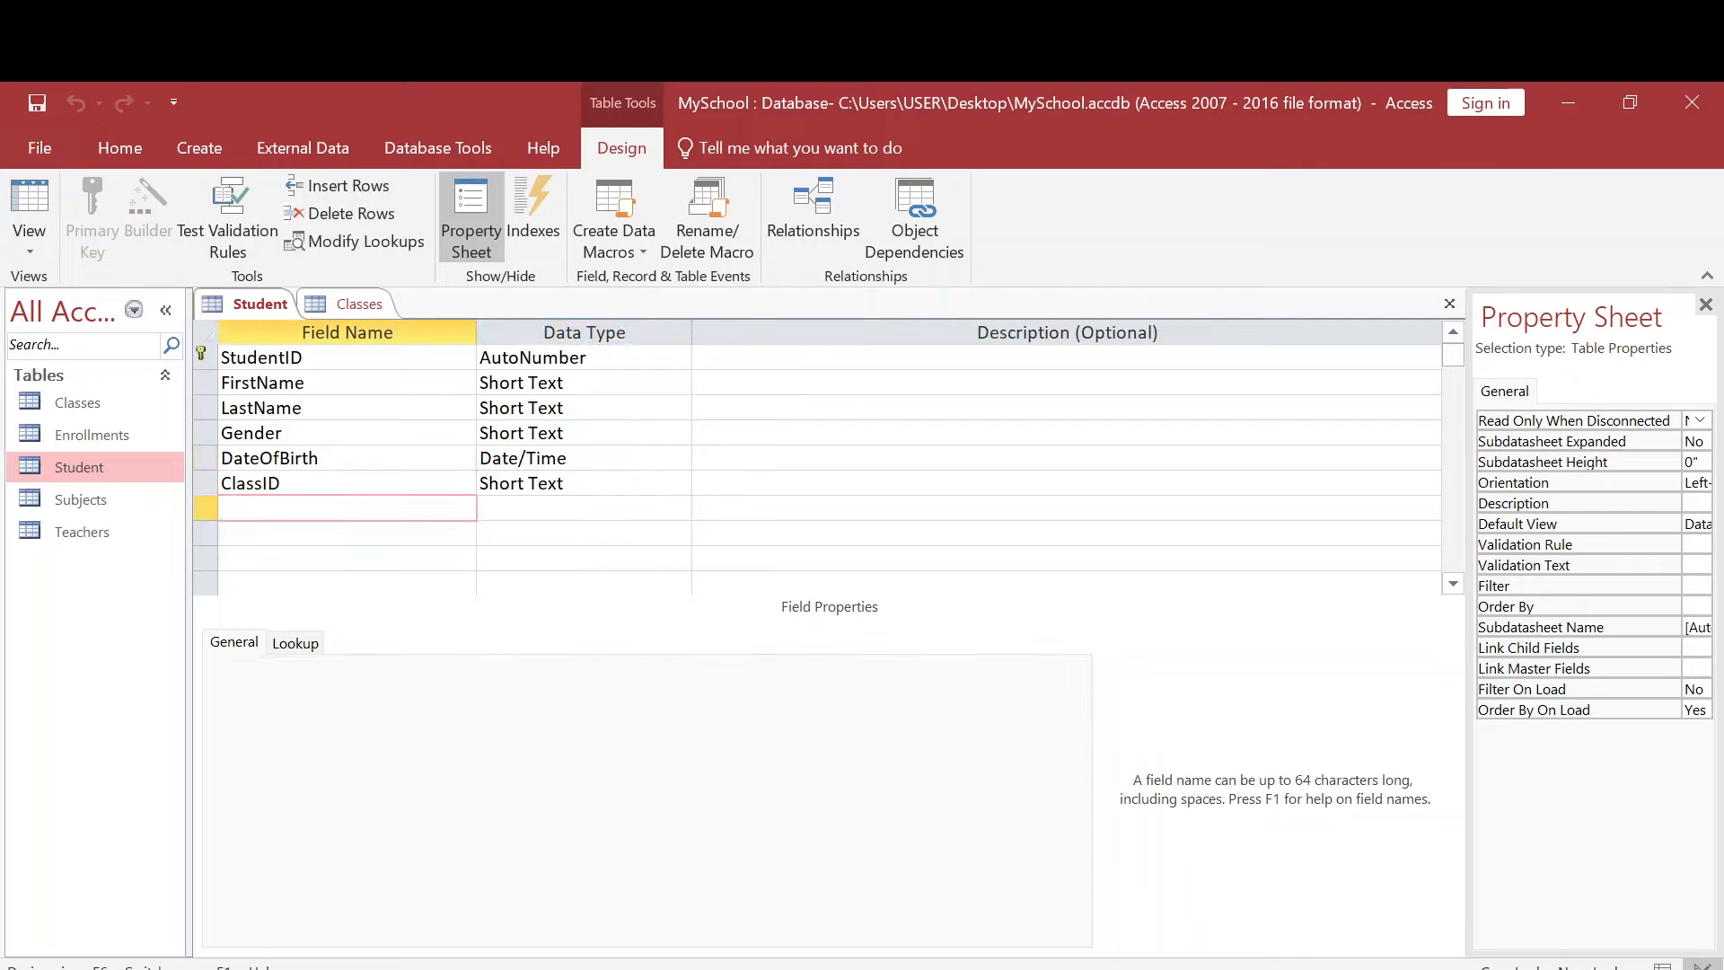
type("PhoneNumber")
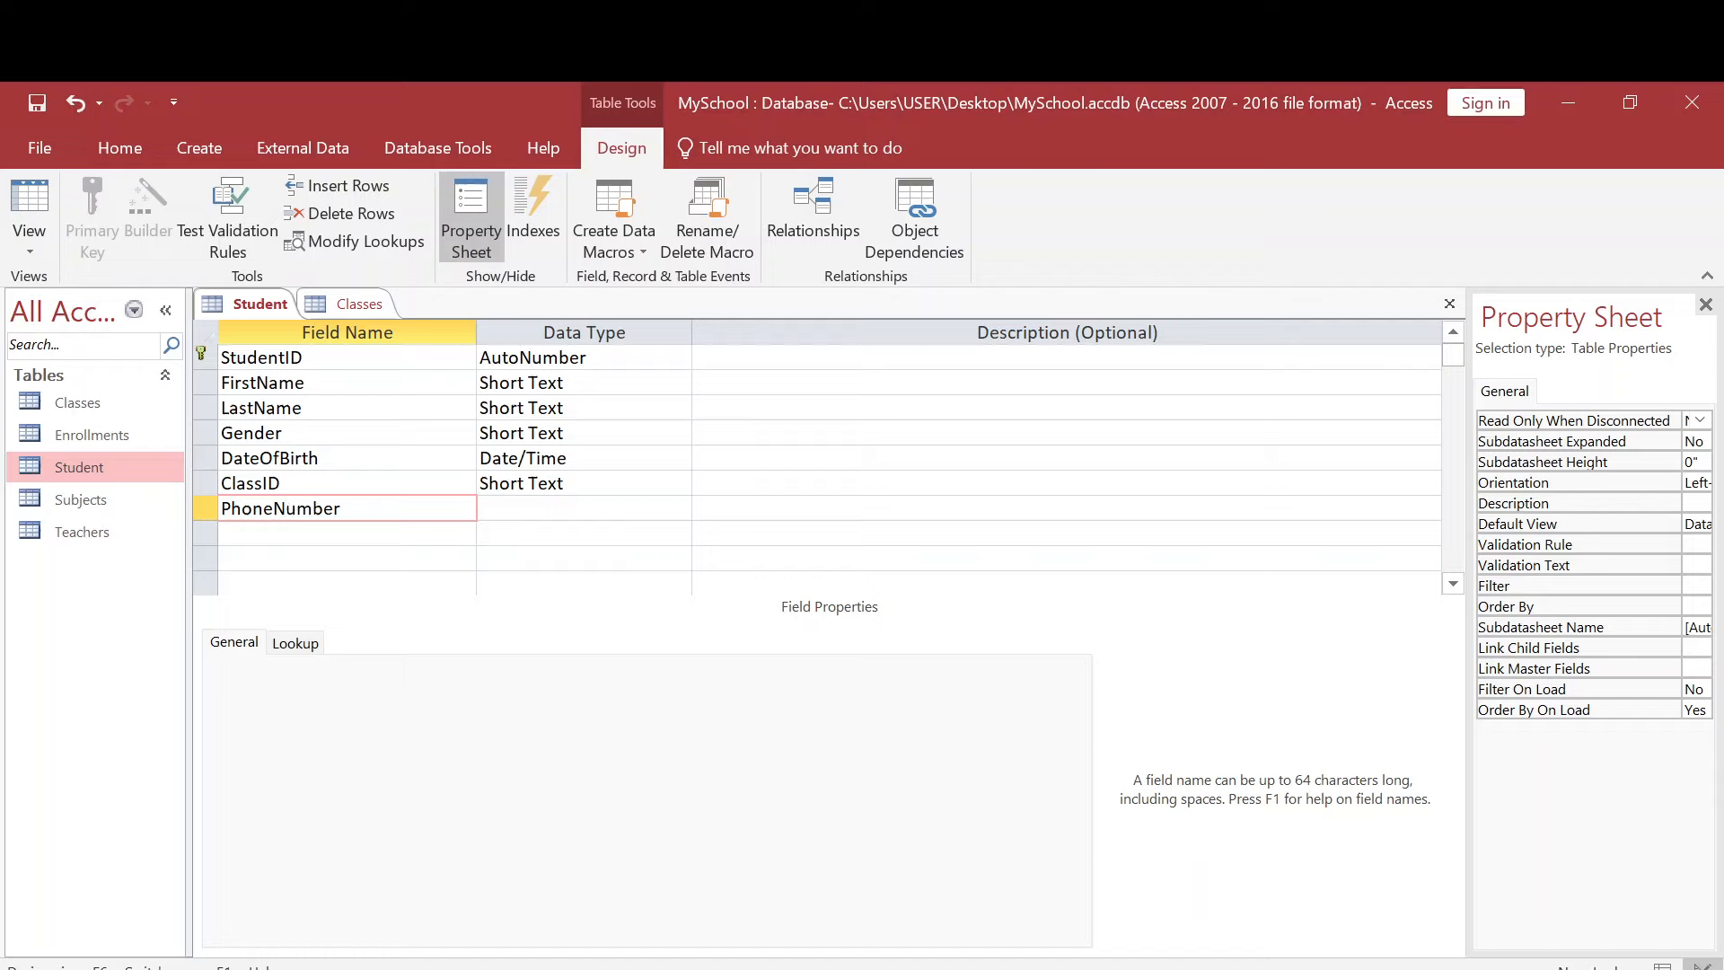
key("Tab")
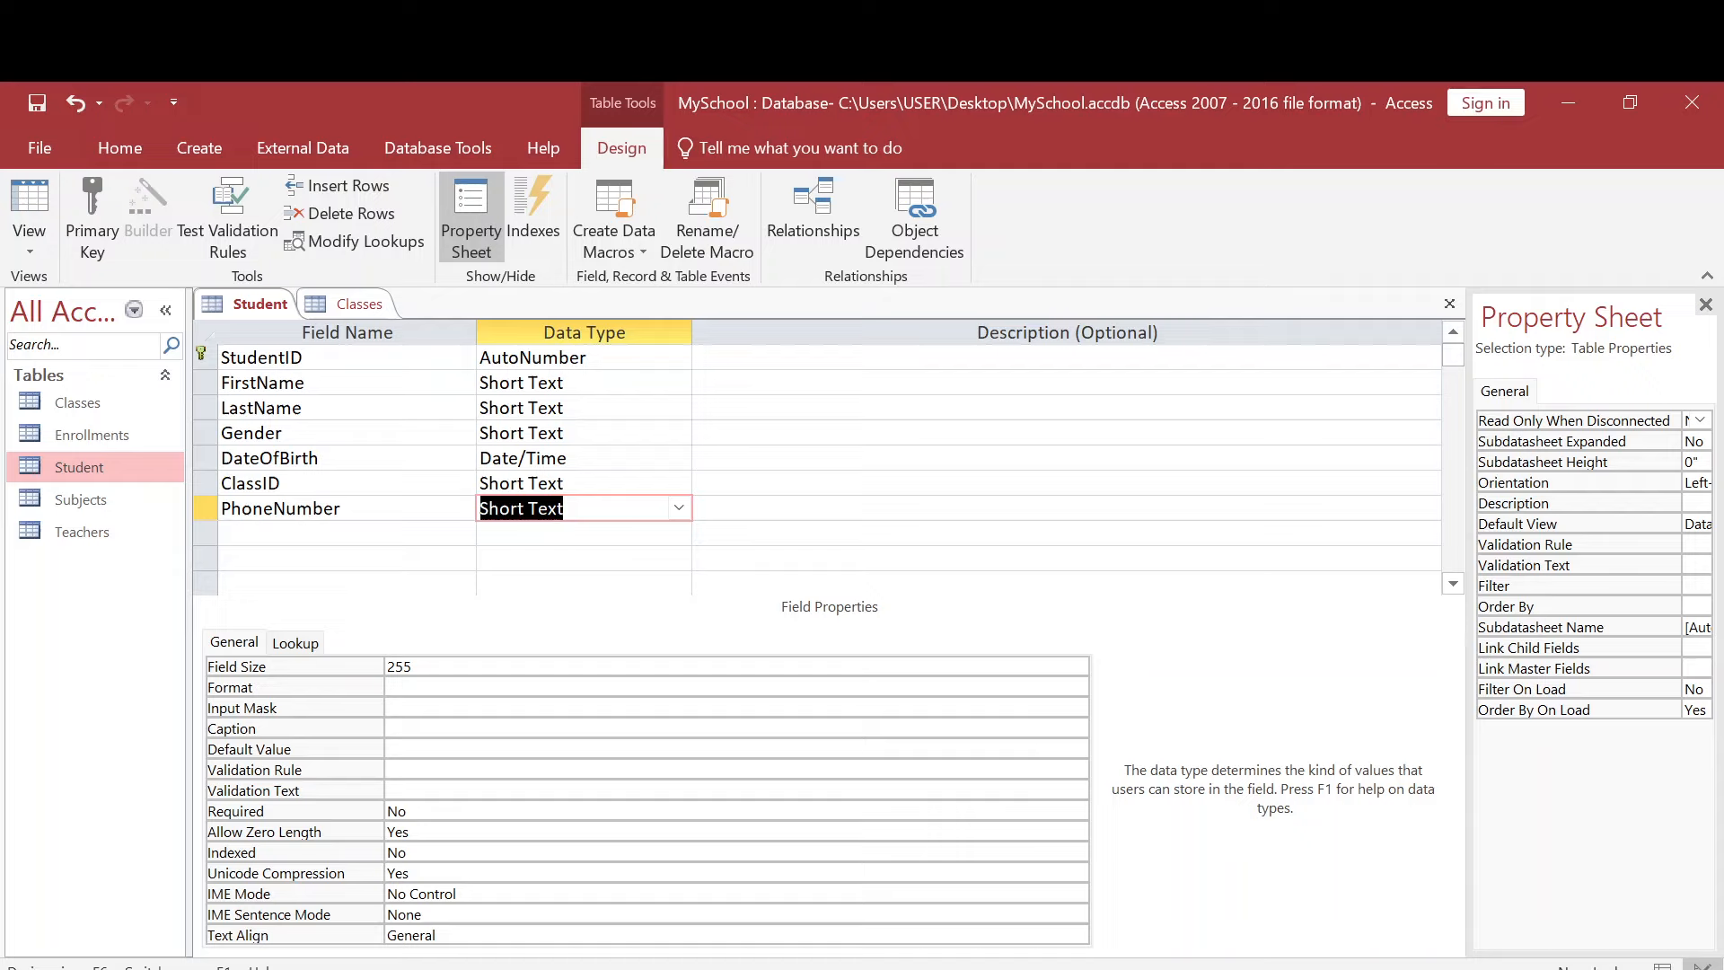
- Start the Input Mask Wizard for the PhoneNumber field, allowing the wizard file to open and saving the table
left_click(736, 708)
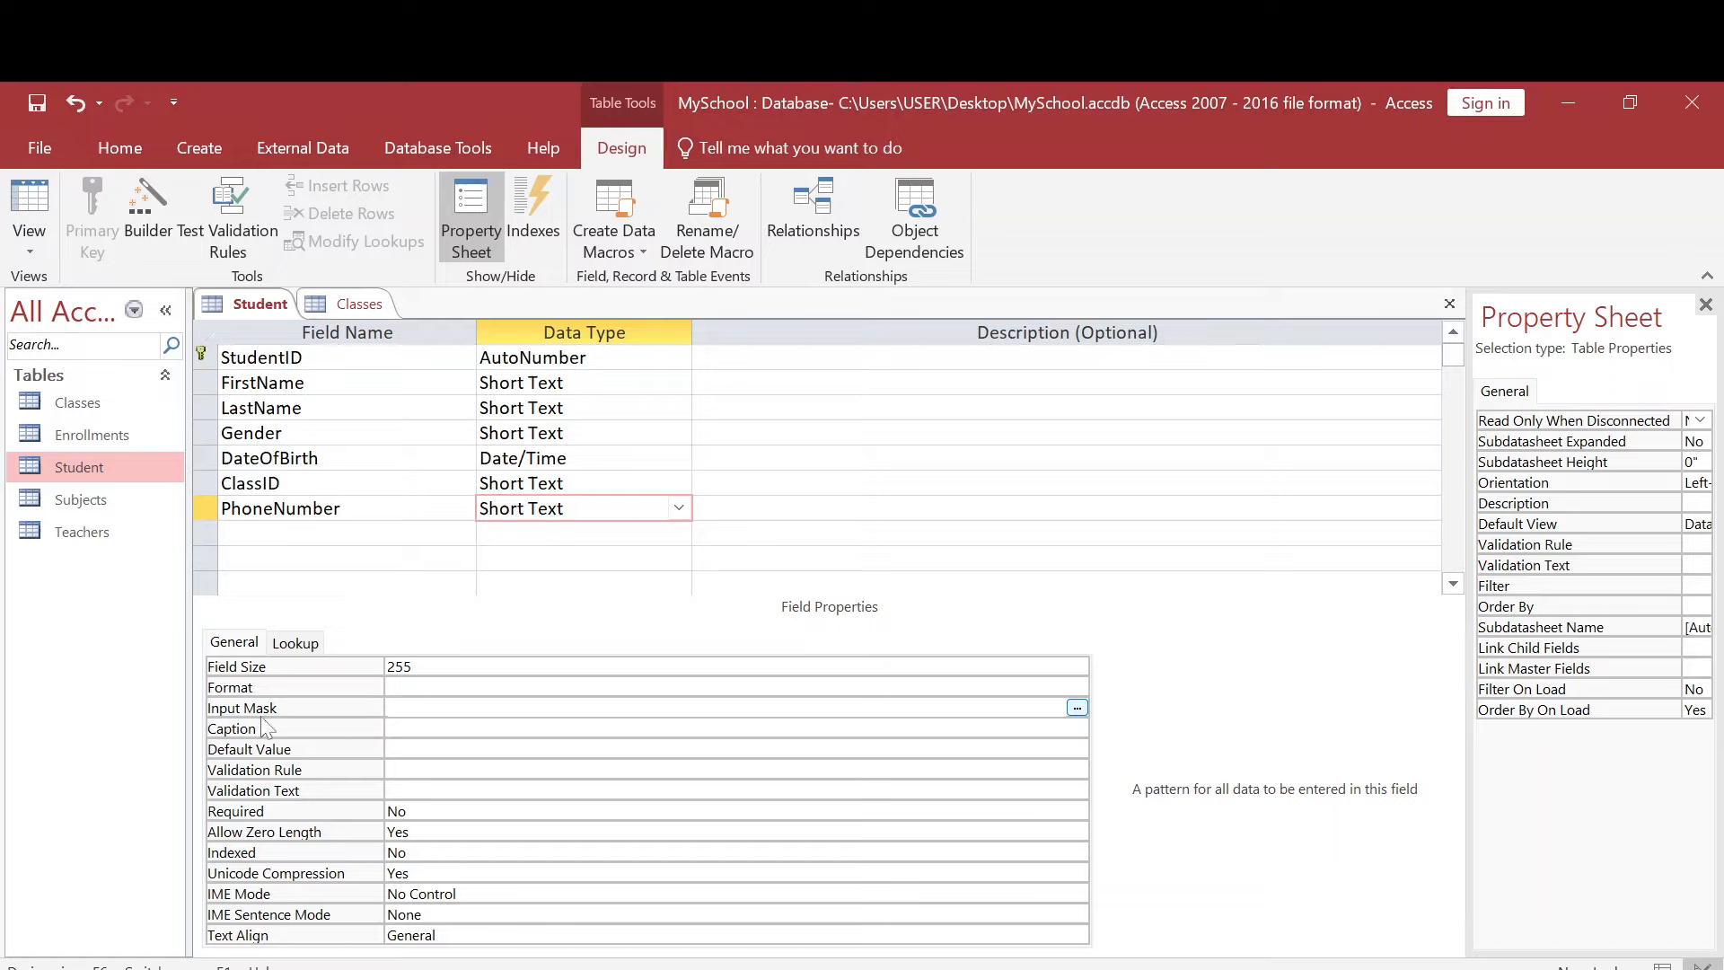
left_click(388, 709)
left_click(1076, 708)
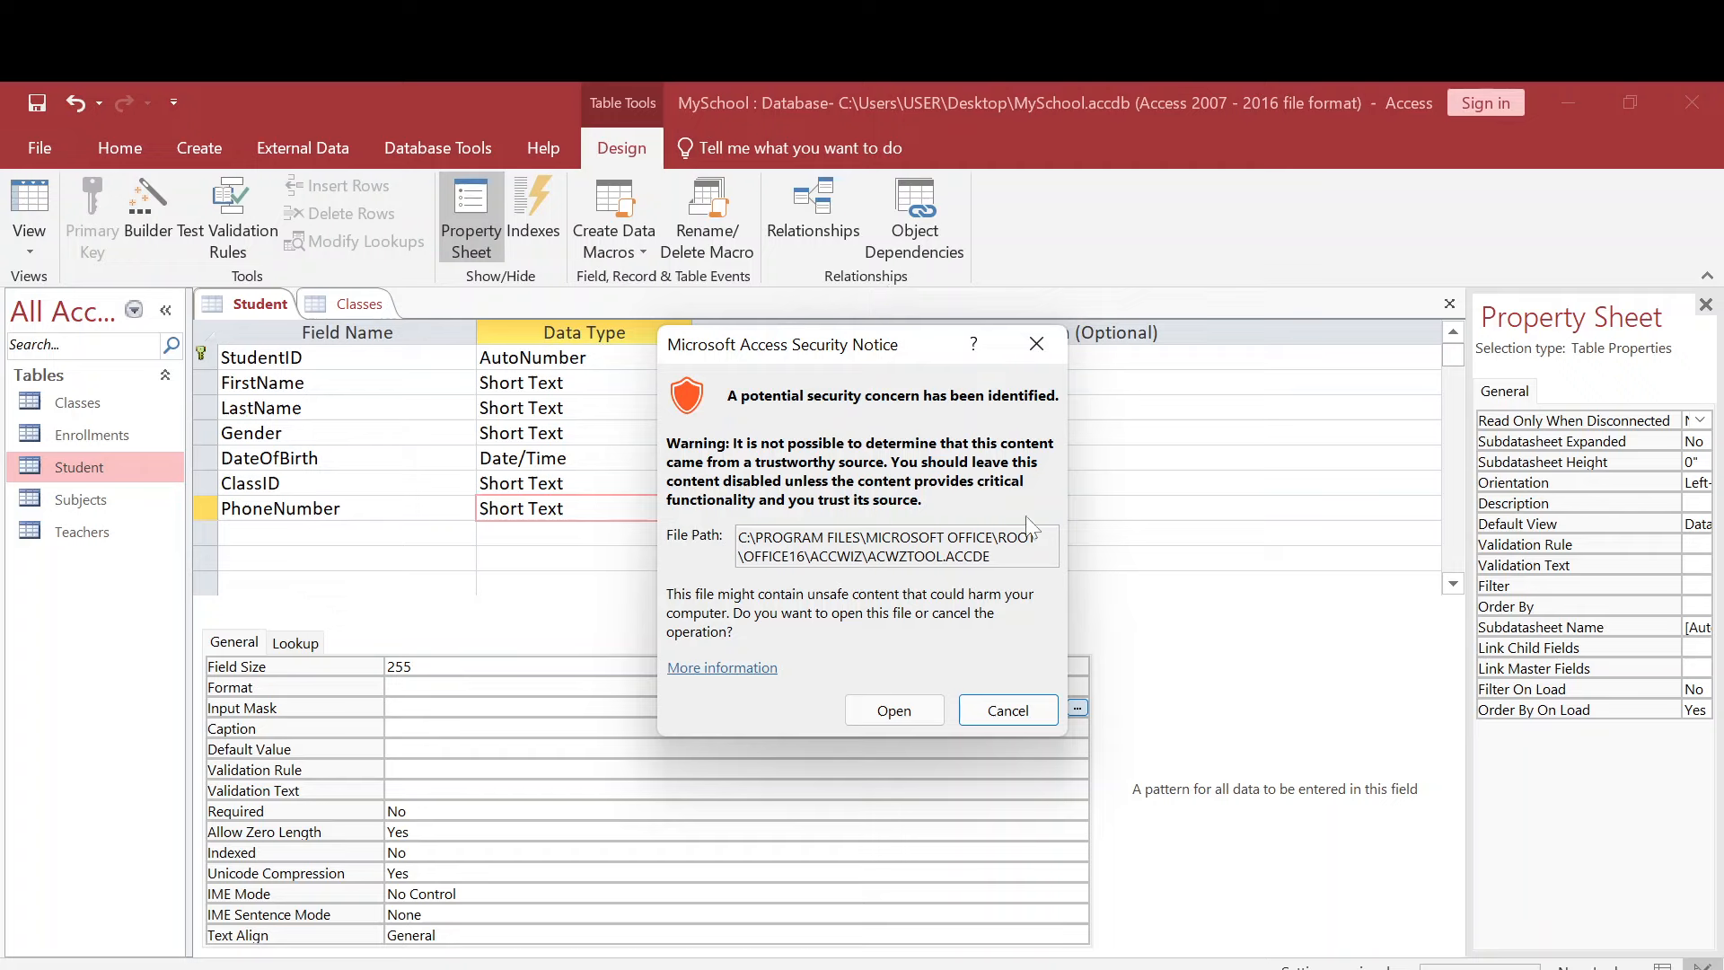
left_click(896, 713)
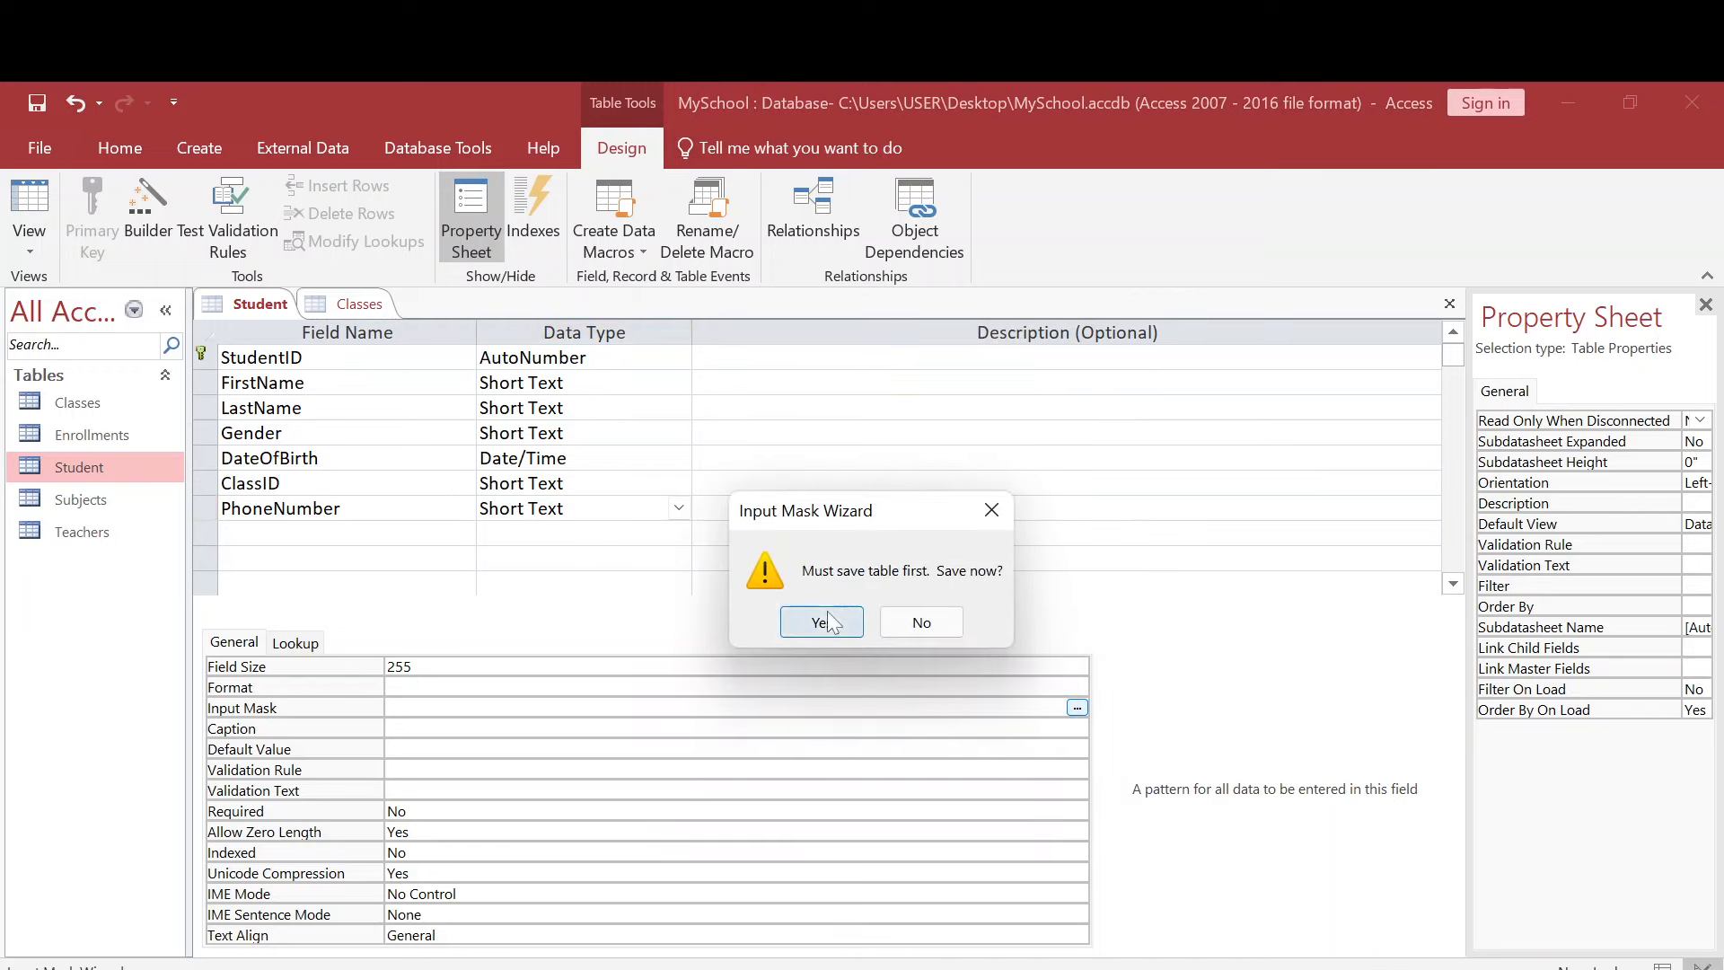
left_click(821, 623)
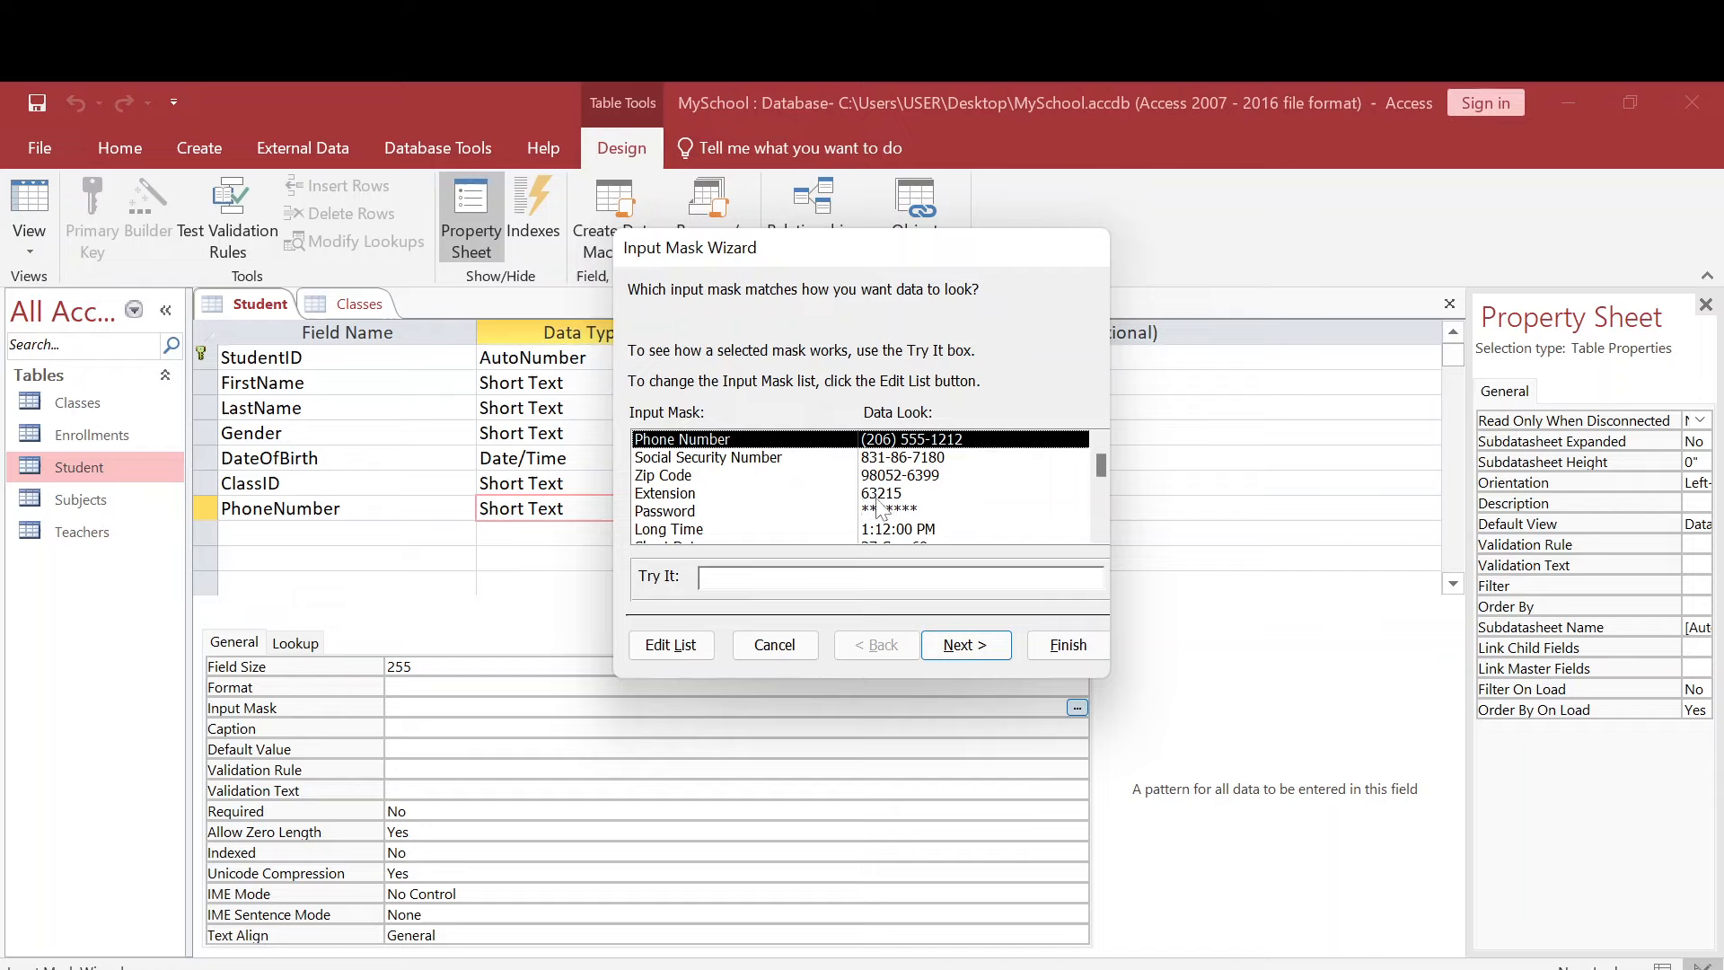
- Look through the available input masks and continue with the Phone Number mask
scroll(884, 518, "down", 1)
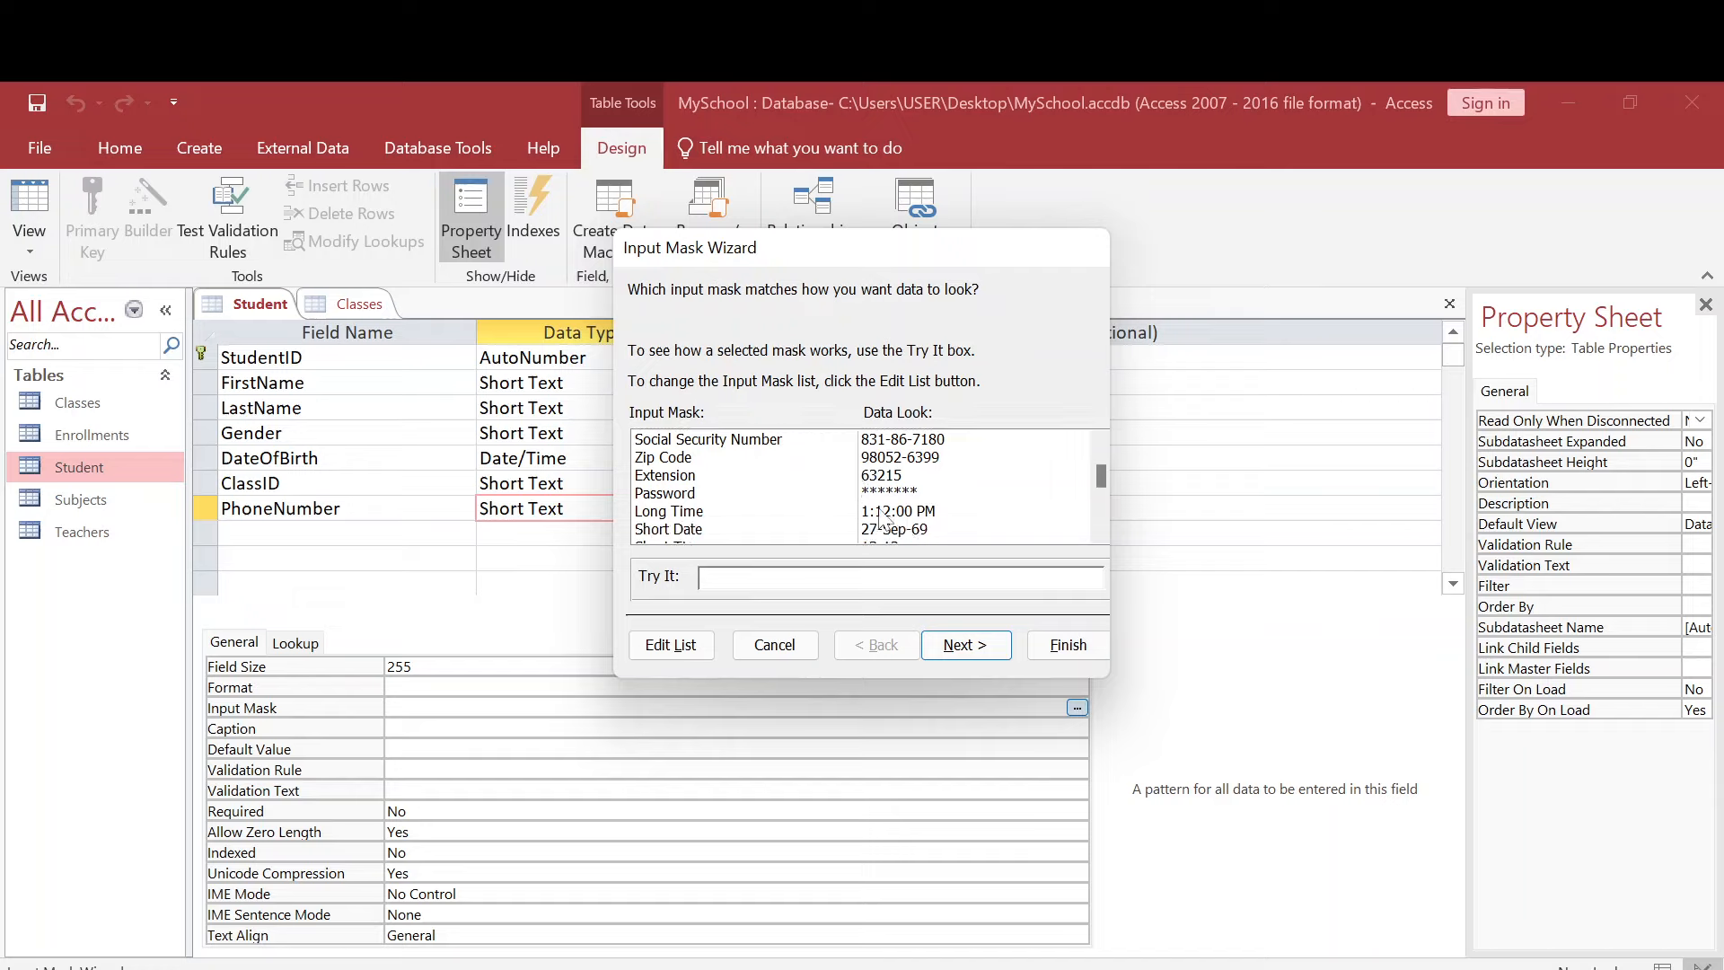
scroll(884, 518, "down", 1)
scroll(853, 518, "down", 2)
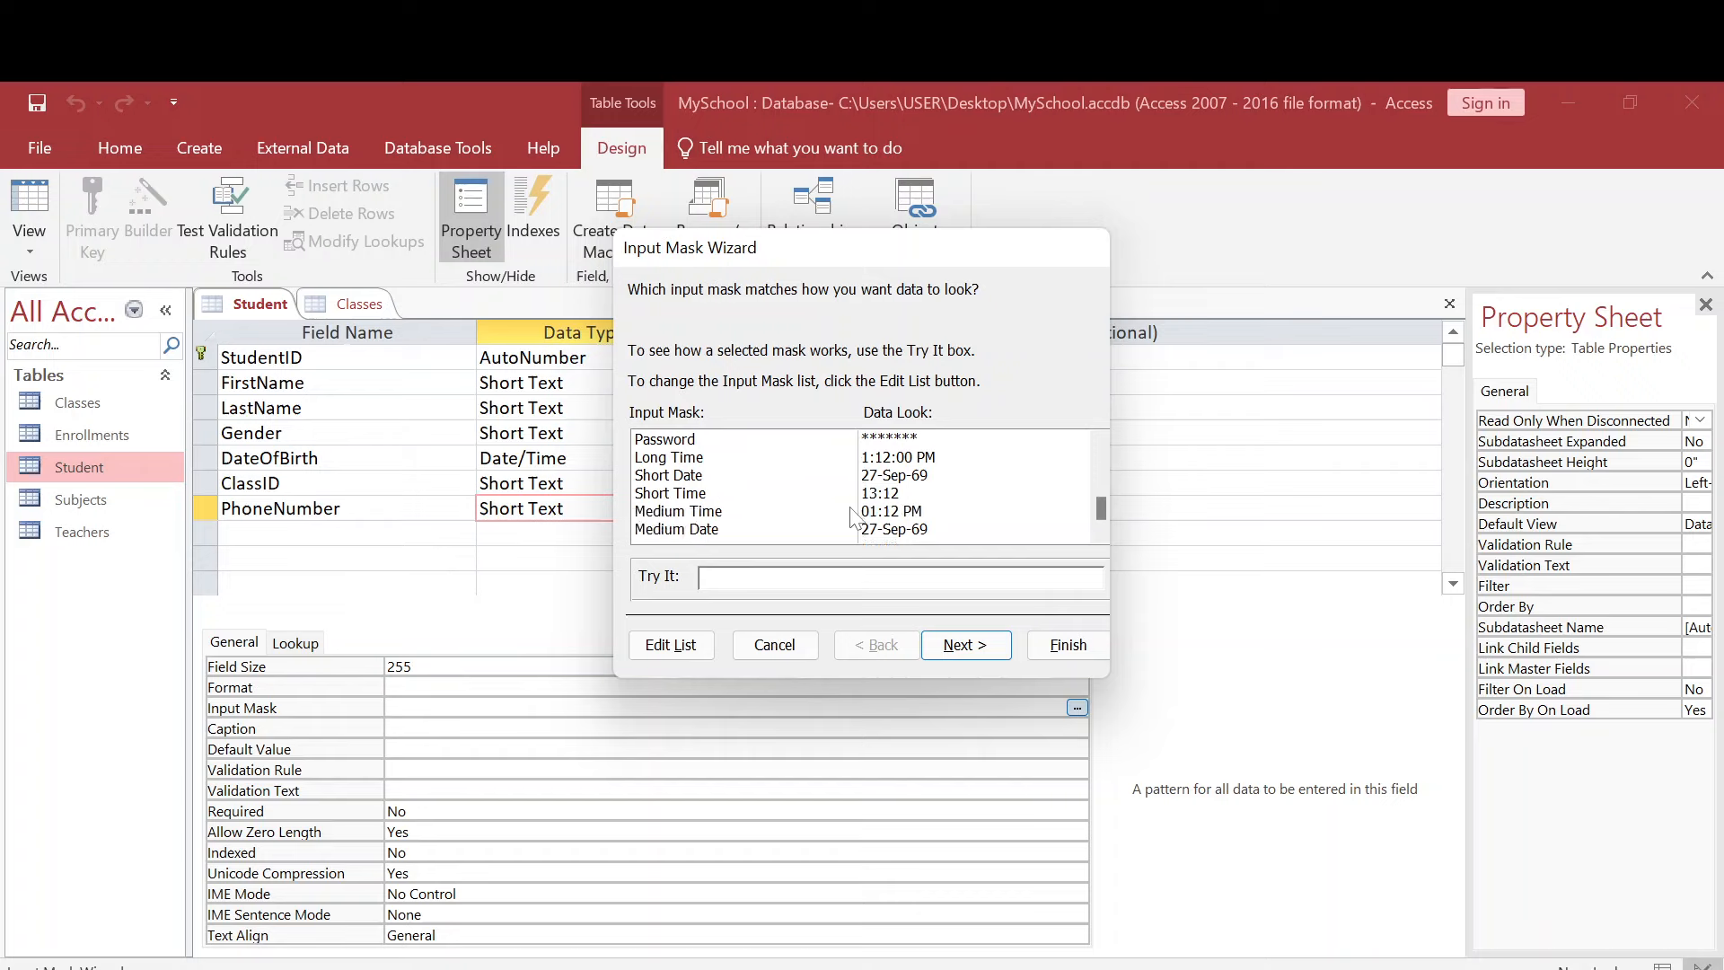
scroll(853, 518, "up", 3)
scroll(853, 518, "up", 1)
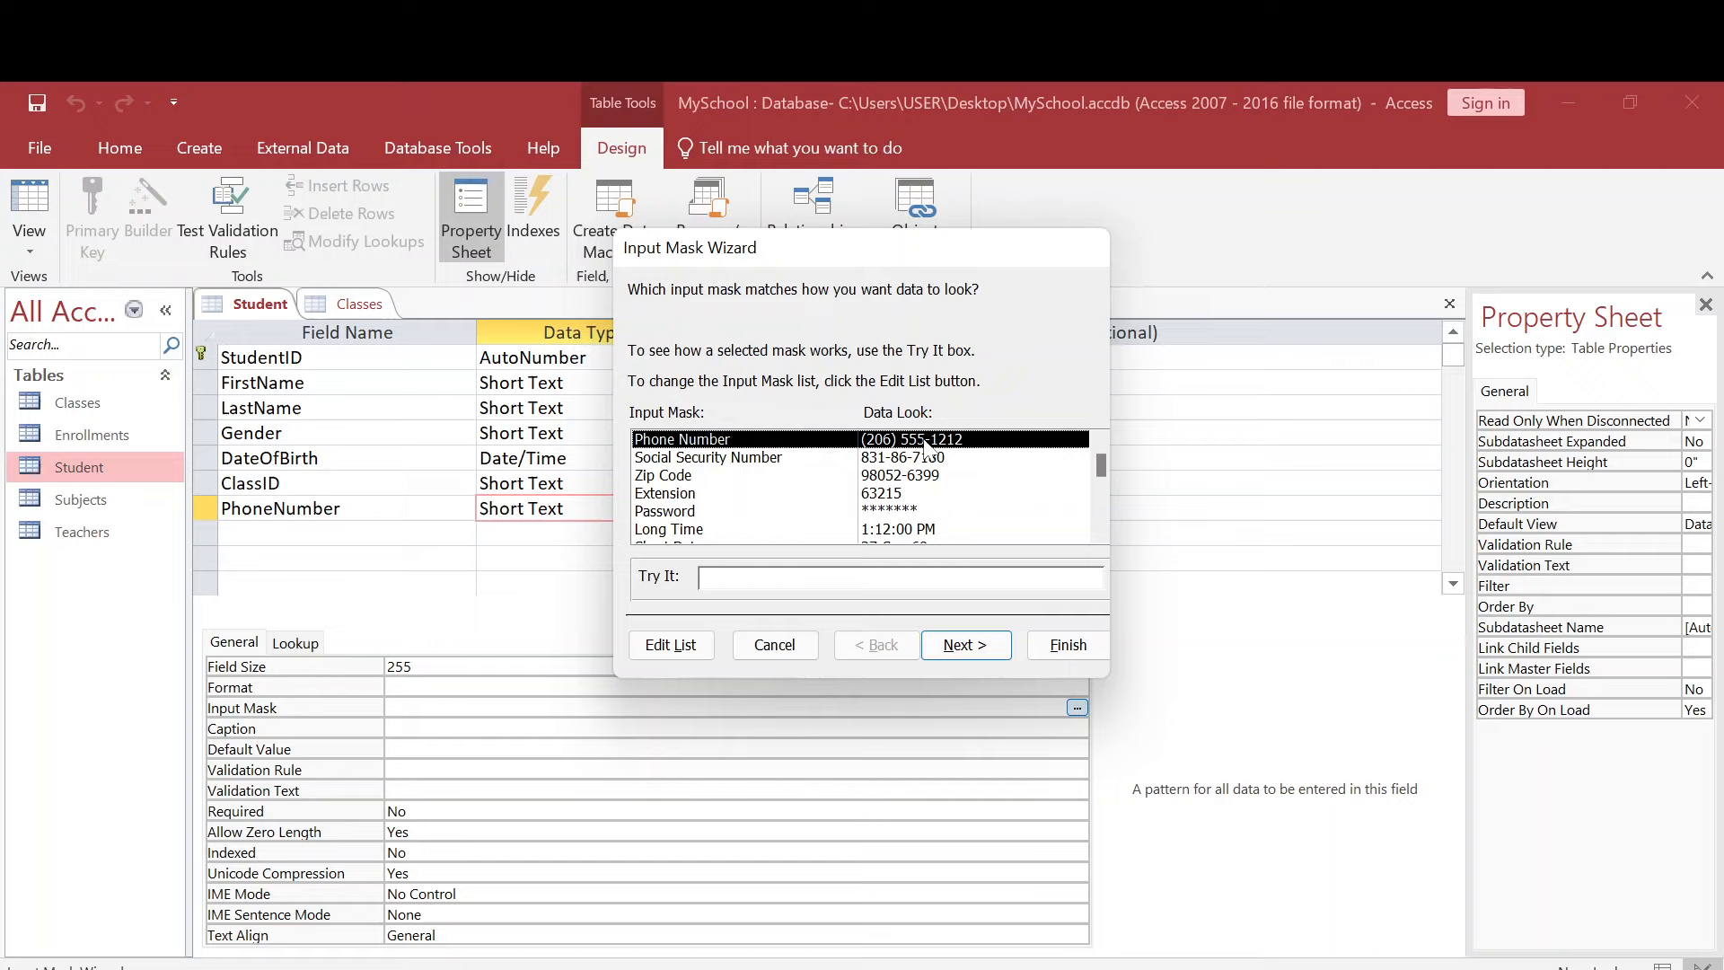
left_click(964, 647)
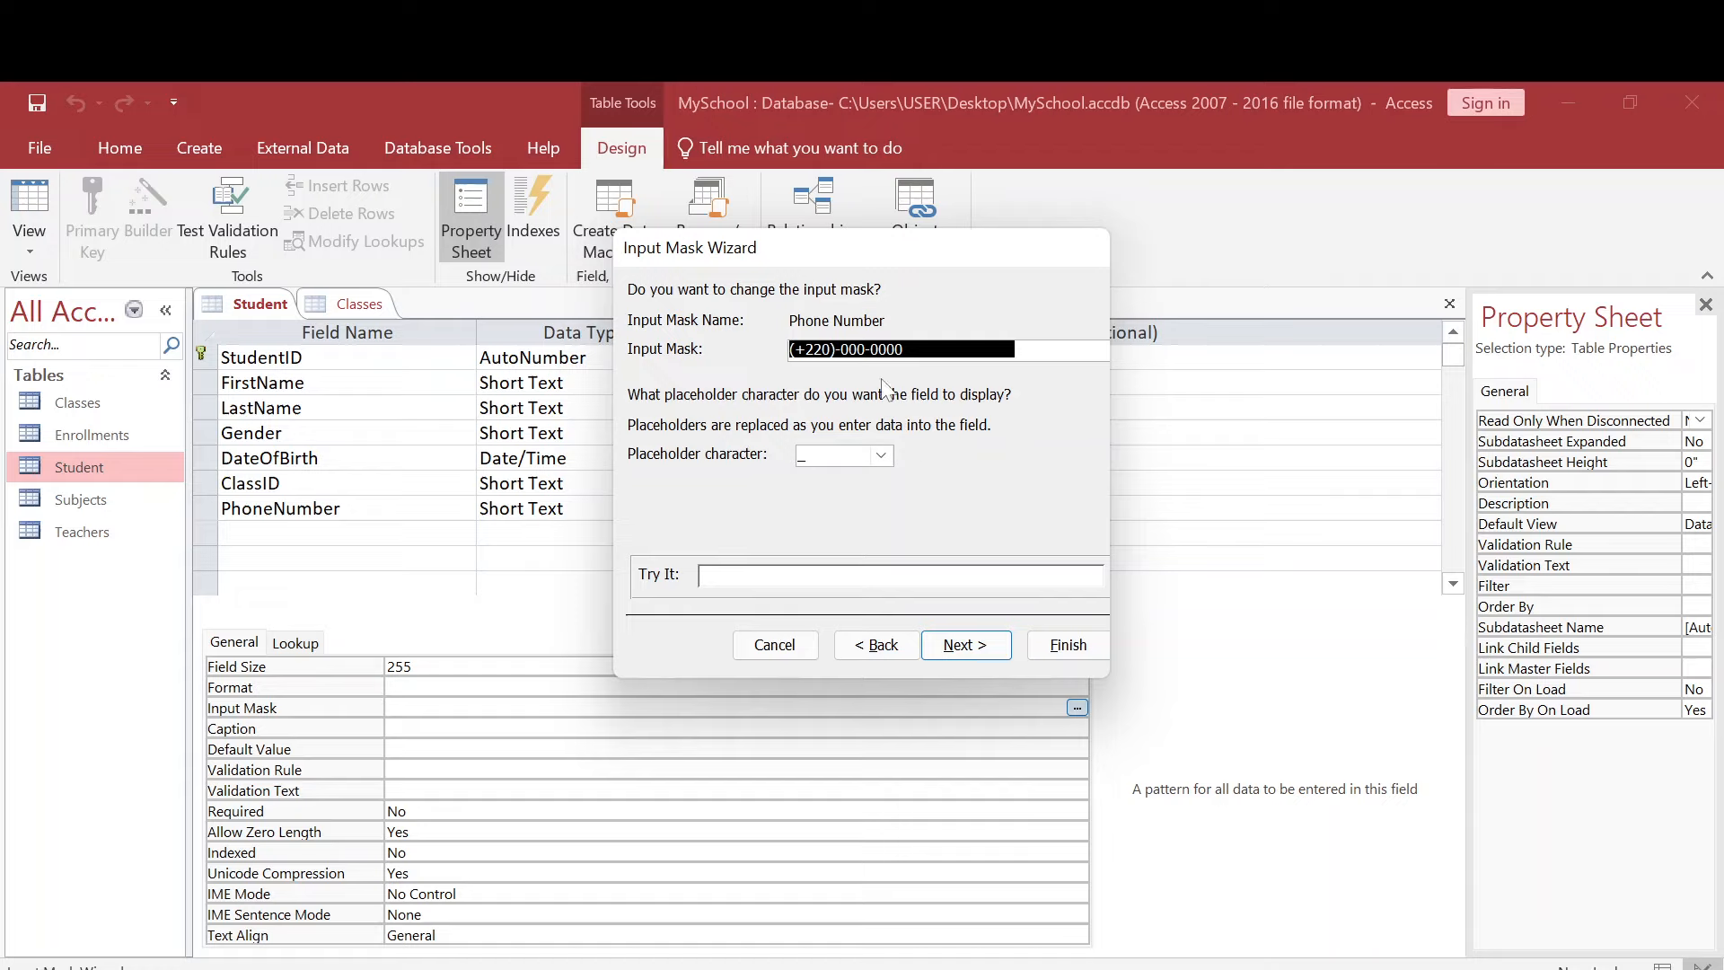
- Replace the wizard's phone number mask with 000-0000, dropping the country code, and try it out
left_click(909, 349)
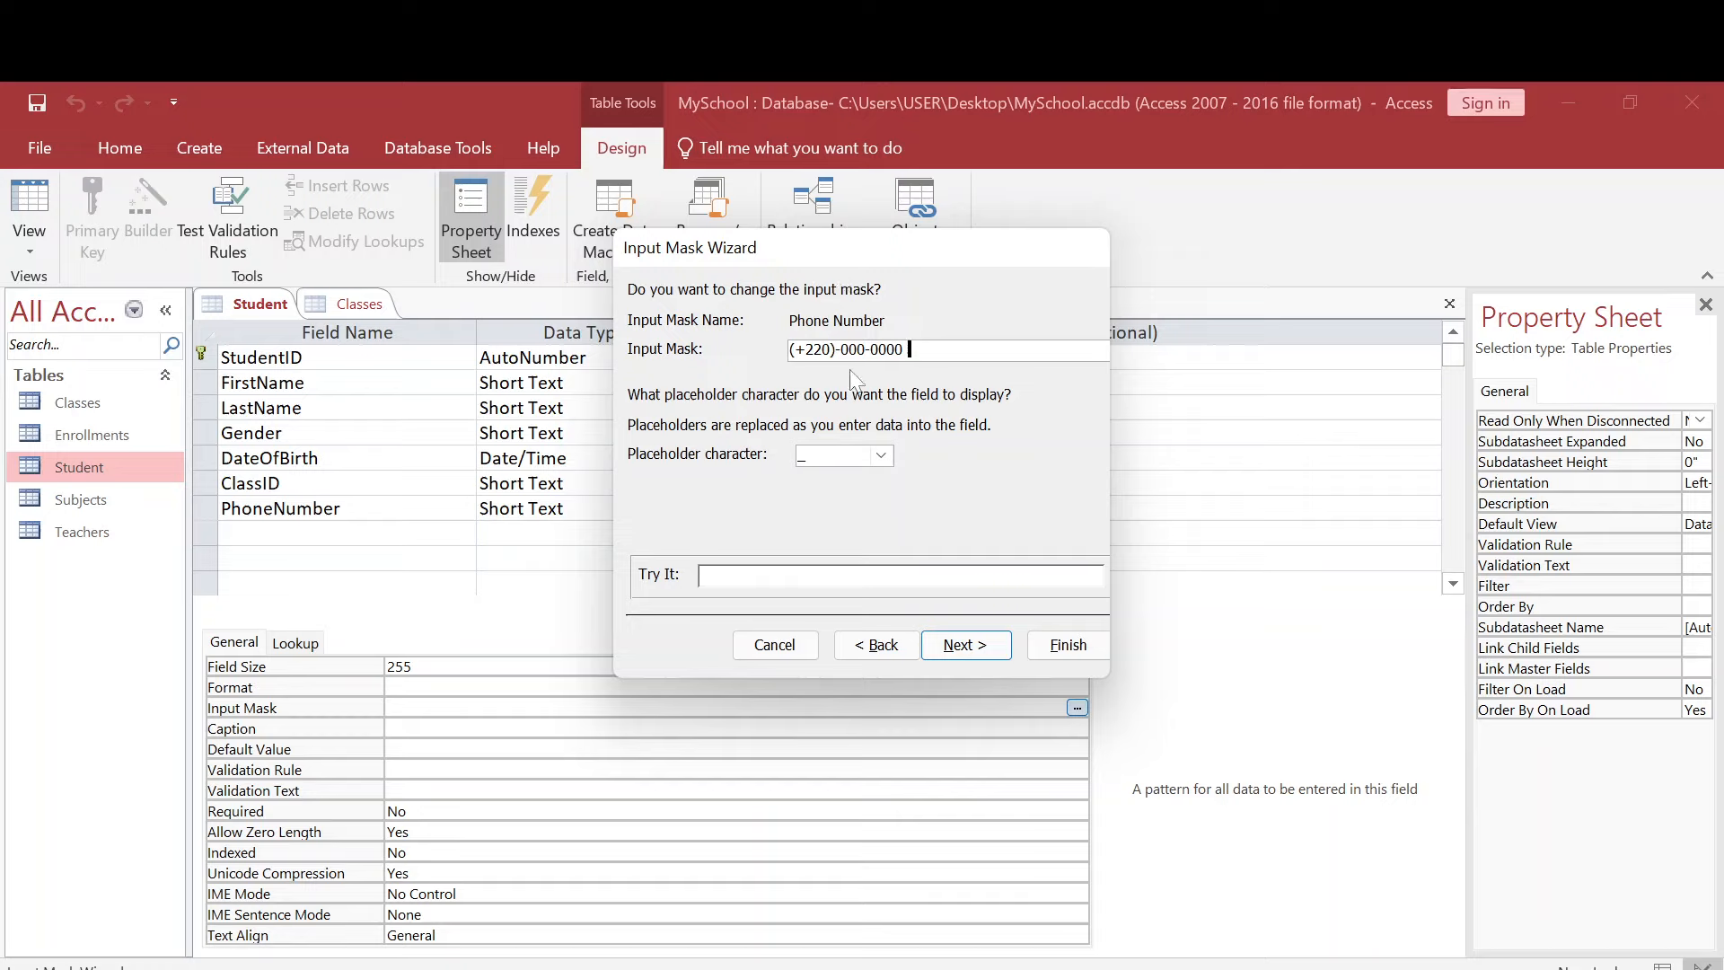
left_click(824, 350)
key("Right")
key("BackSpace")
key("BackSpace")
key("BackSpace")
key("BackSpace")
key("BackSpace")
key("BackSpace")
key("Right")
key("Right")
key("Right")
key("Right")
key("Right")
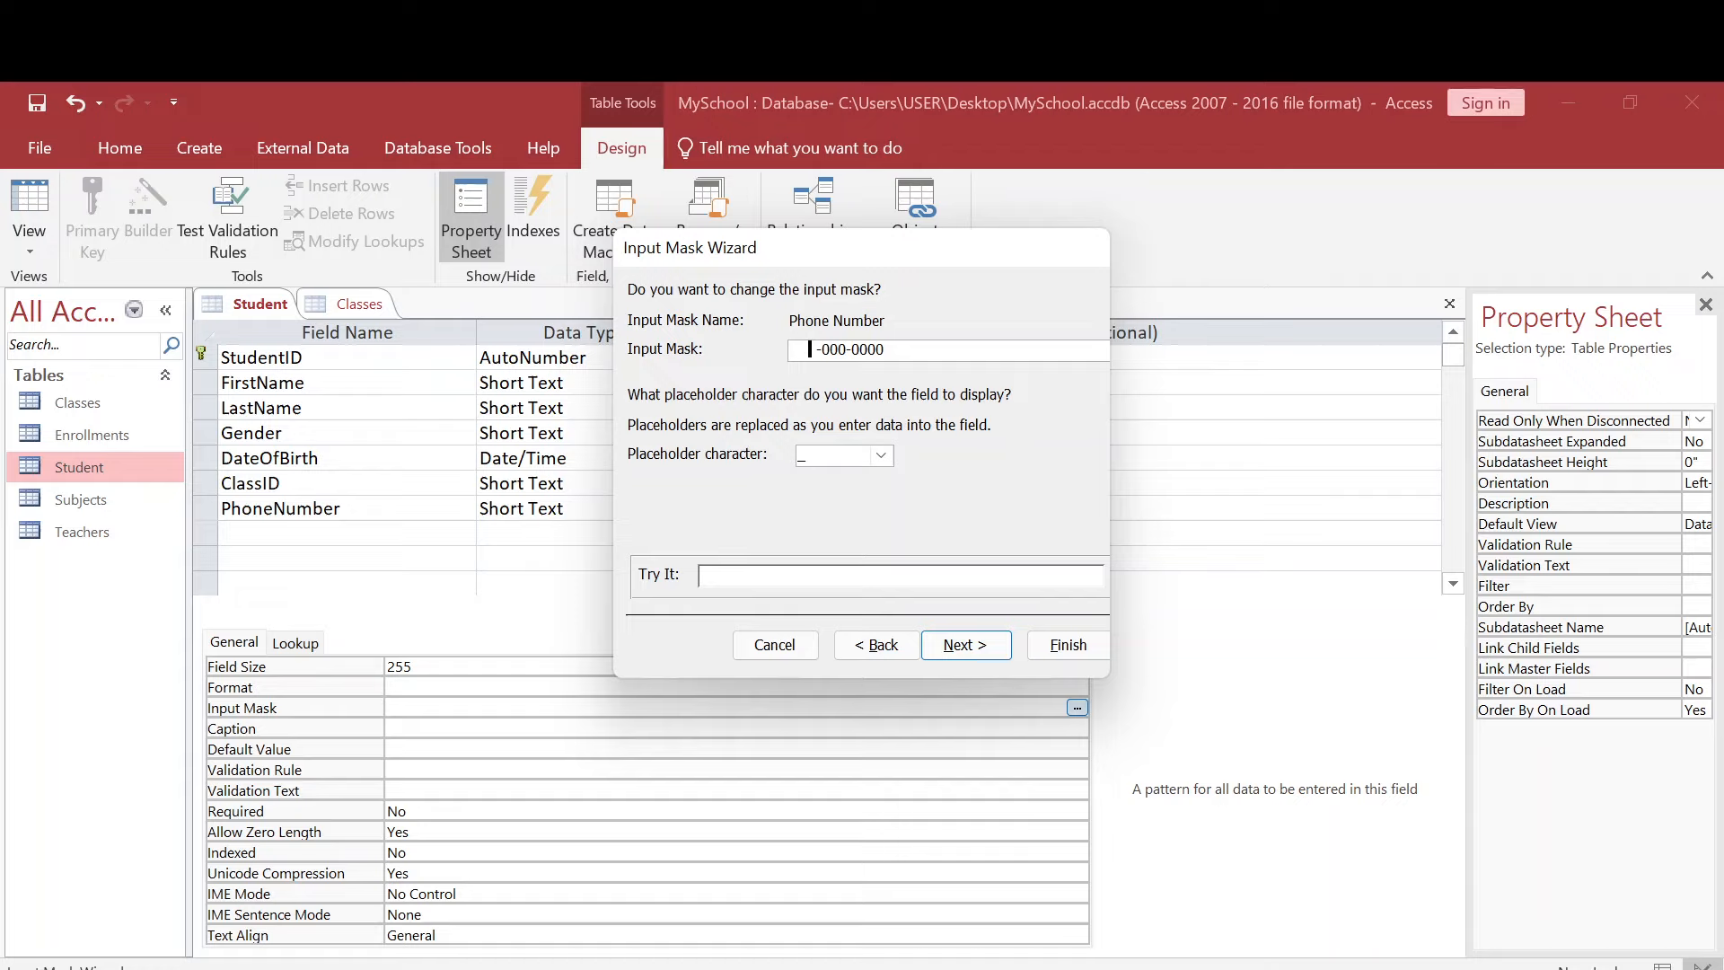
key("Left")
key("Delete")
left_click_drag(886, 349, 820, 349)
type("000-0000")
left_click(763, 575)
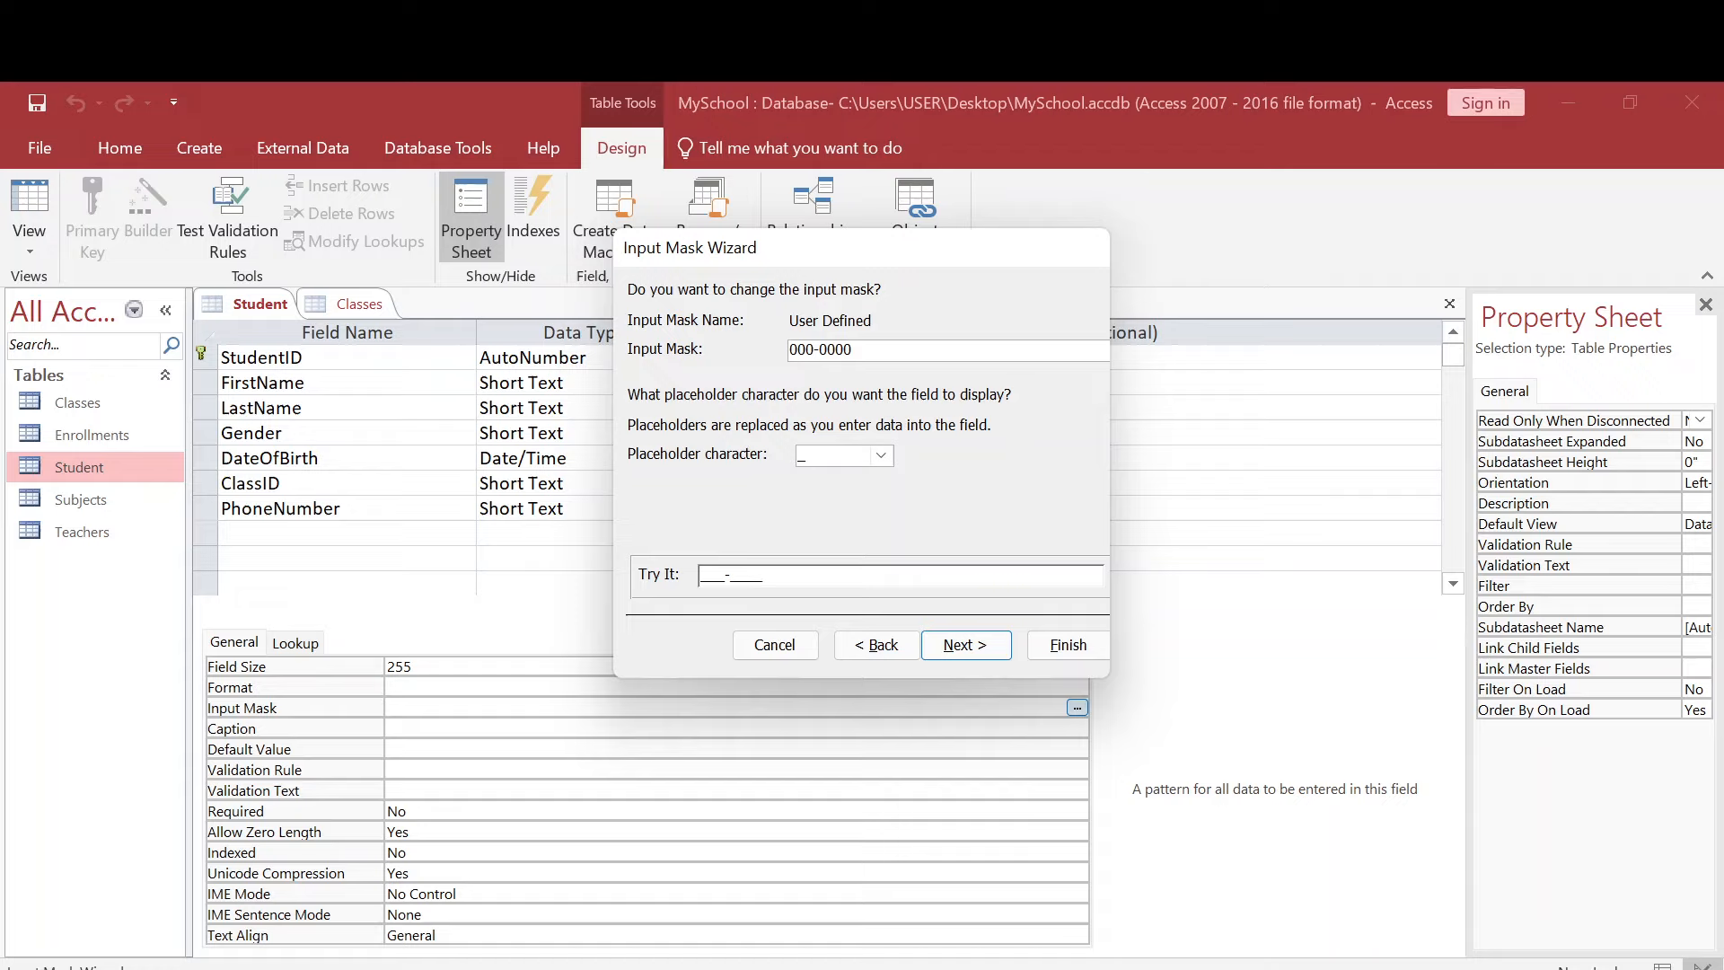
- Set the input mask's placeholder character to # and try the mask again
left_click(880, 458)
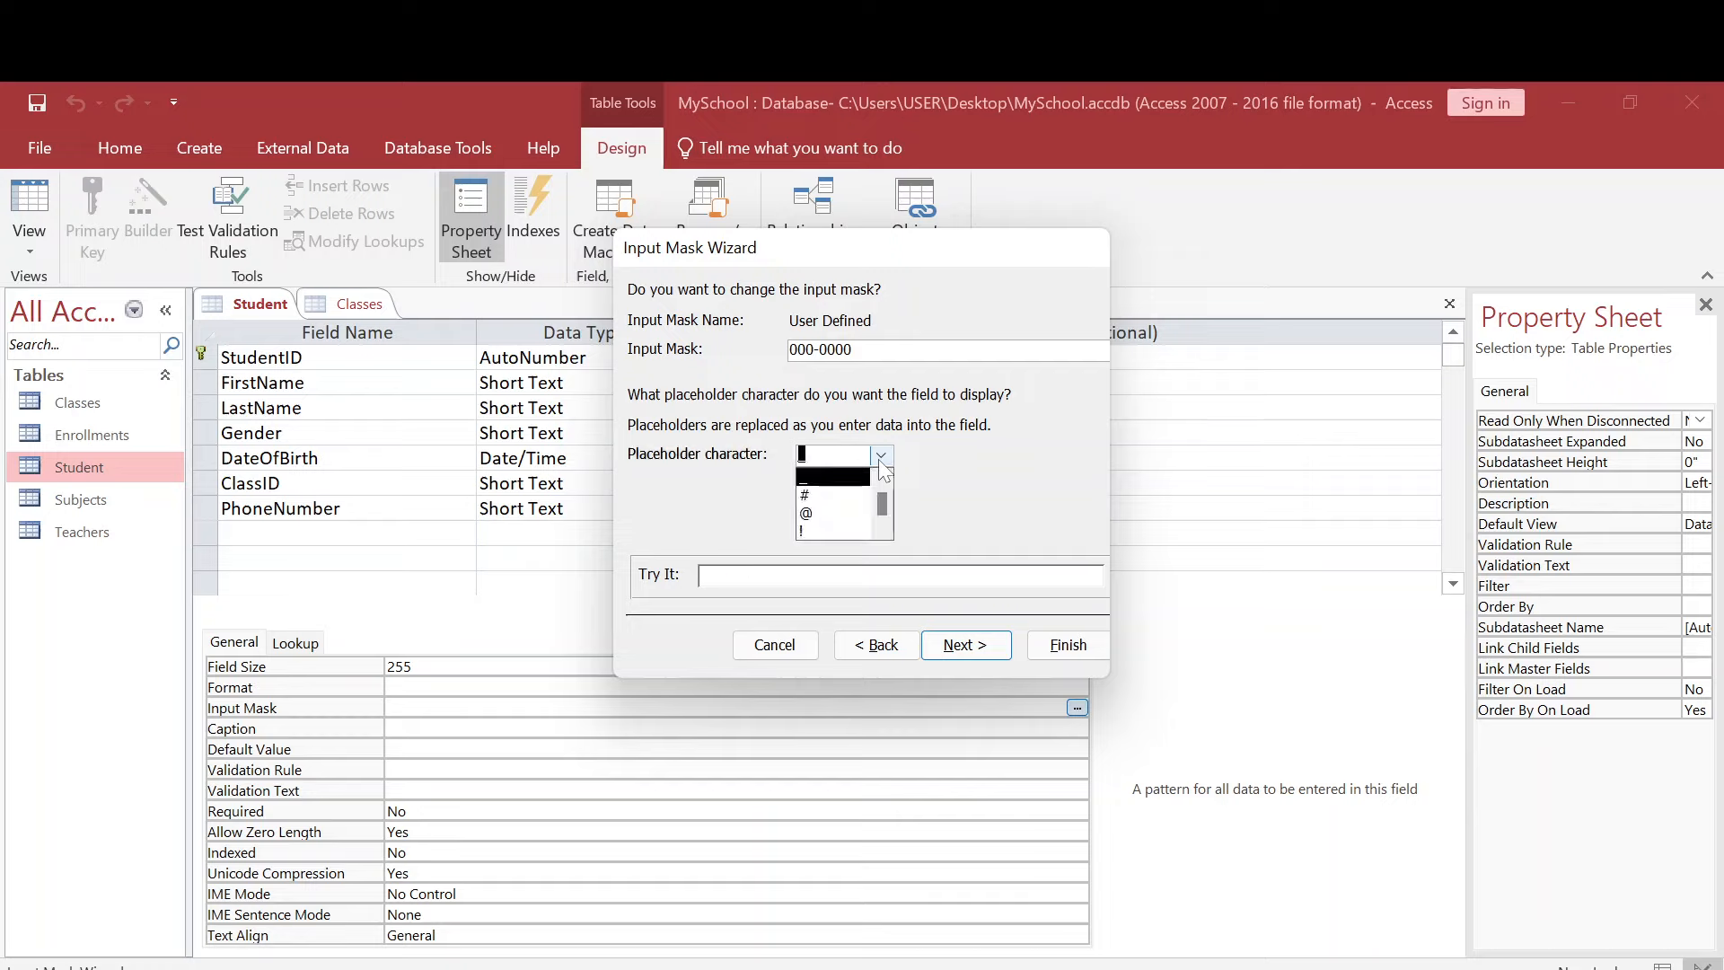
scroll(846, 507, "down", 2)
scroll(826, 512, "up", 1)
left_click(817, 499)
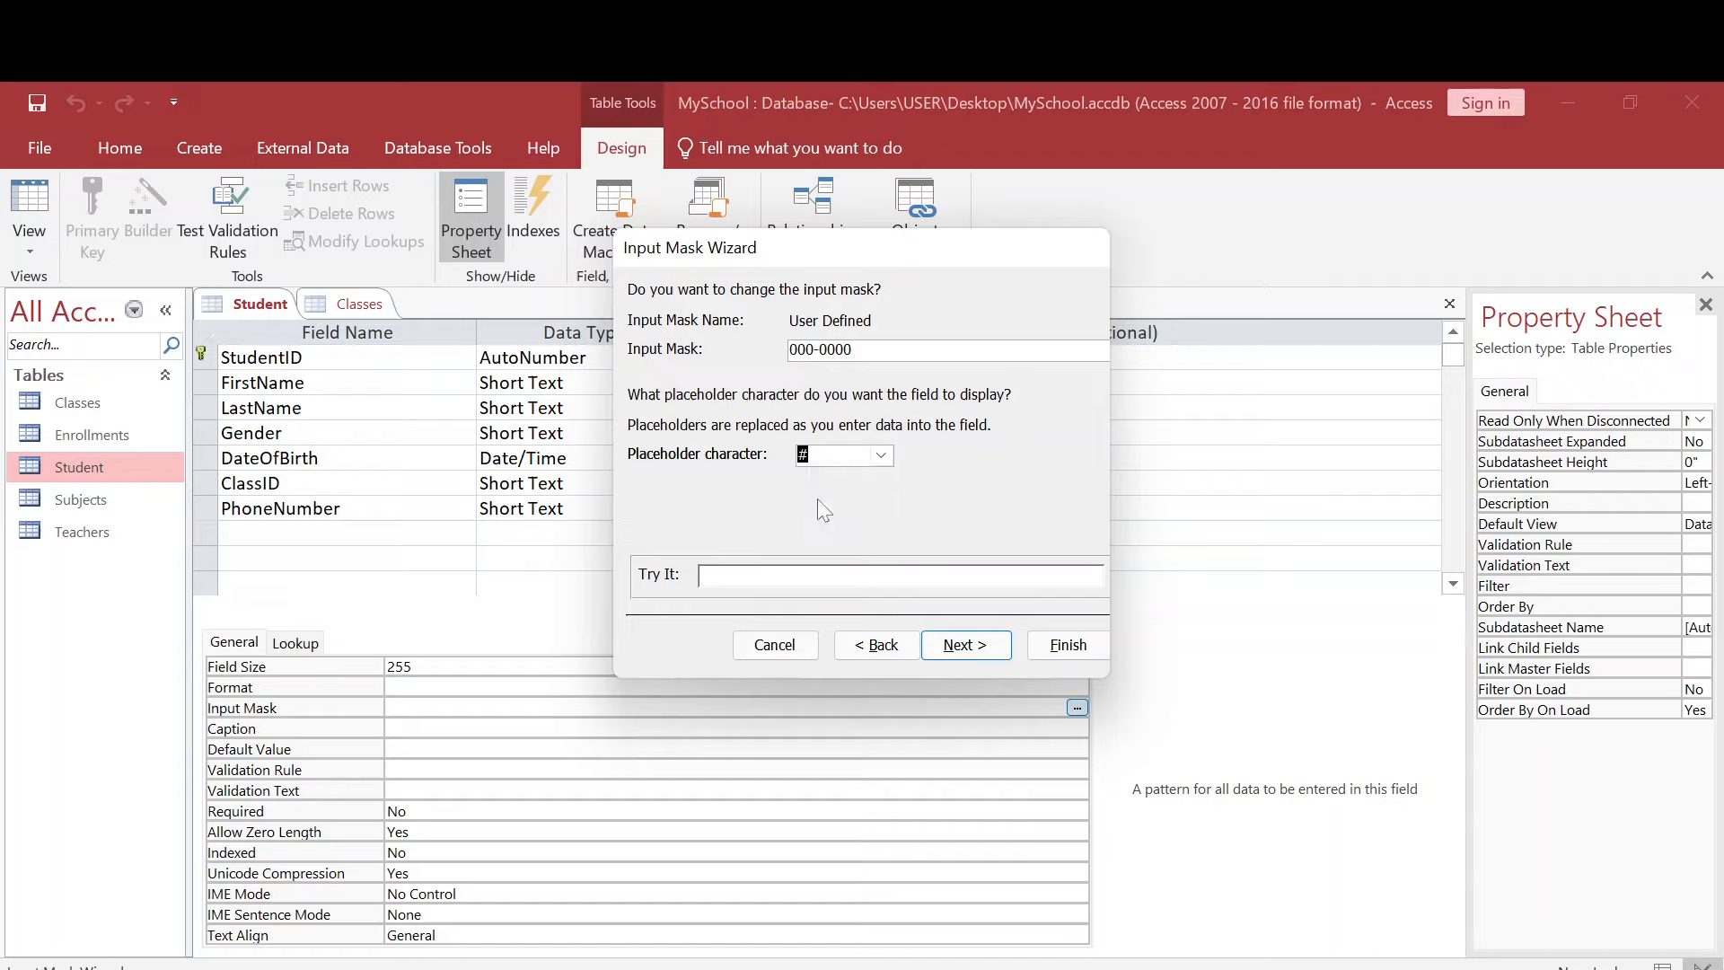
left_click(808, 576)
- Choose to store the phone data with the symbols in the mask and finish the Input Mask Wizard
left_click(962, 644)
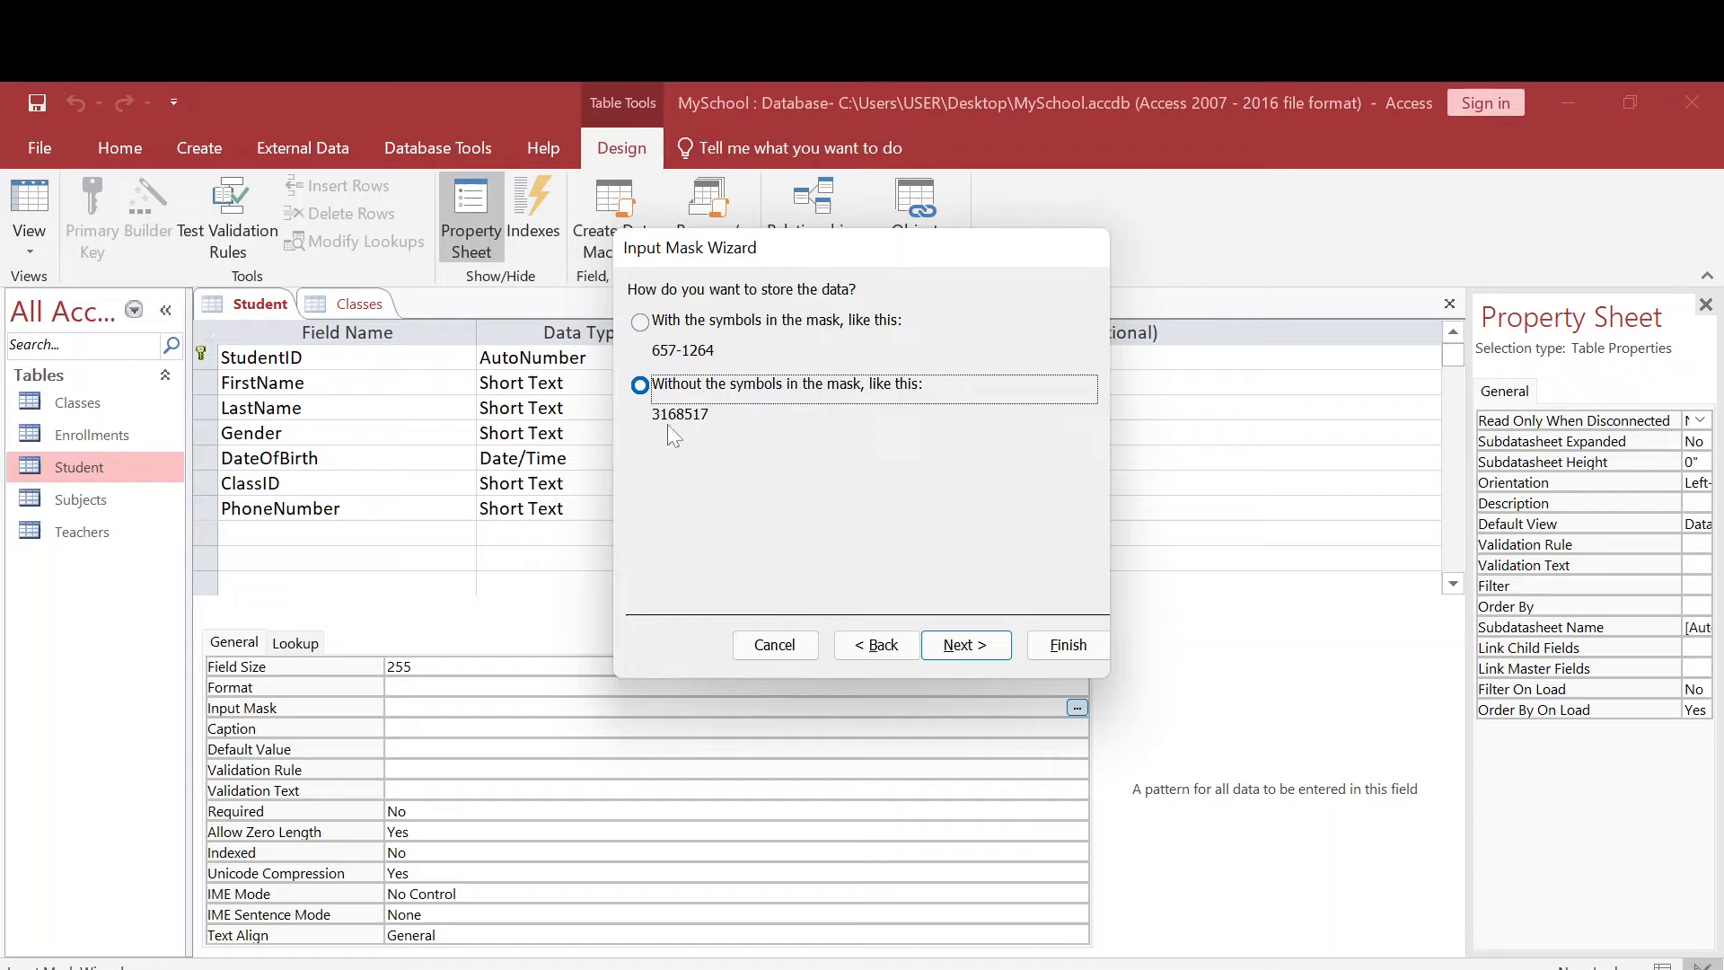
left_click(643, 326)
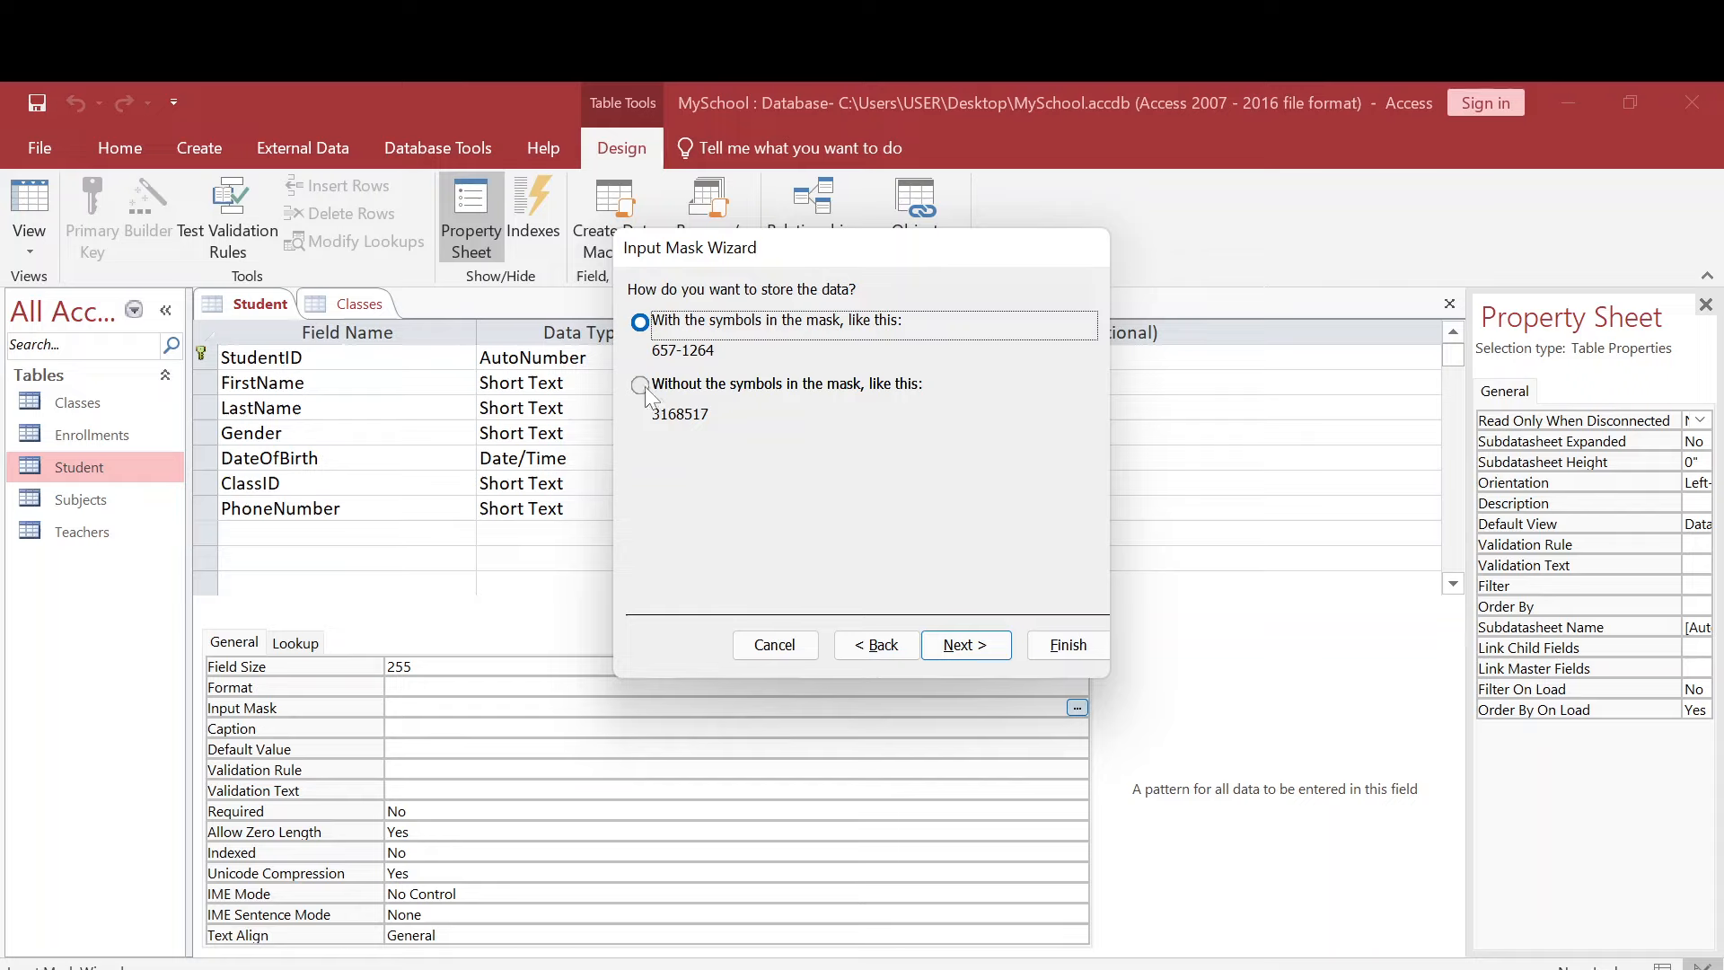
left_click(974, 648)
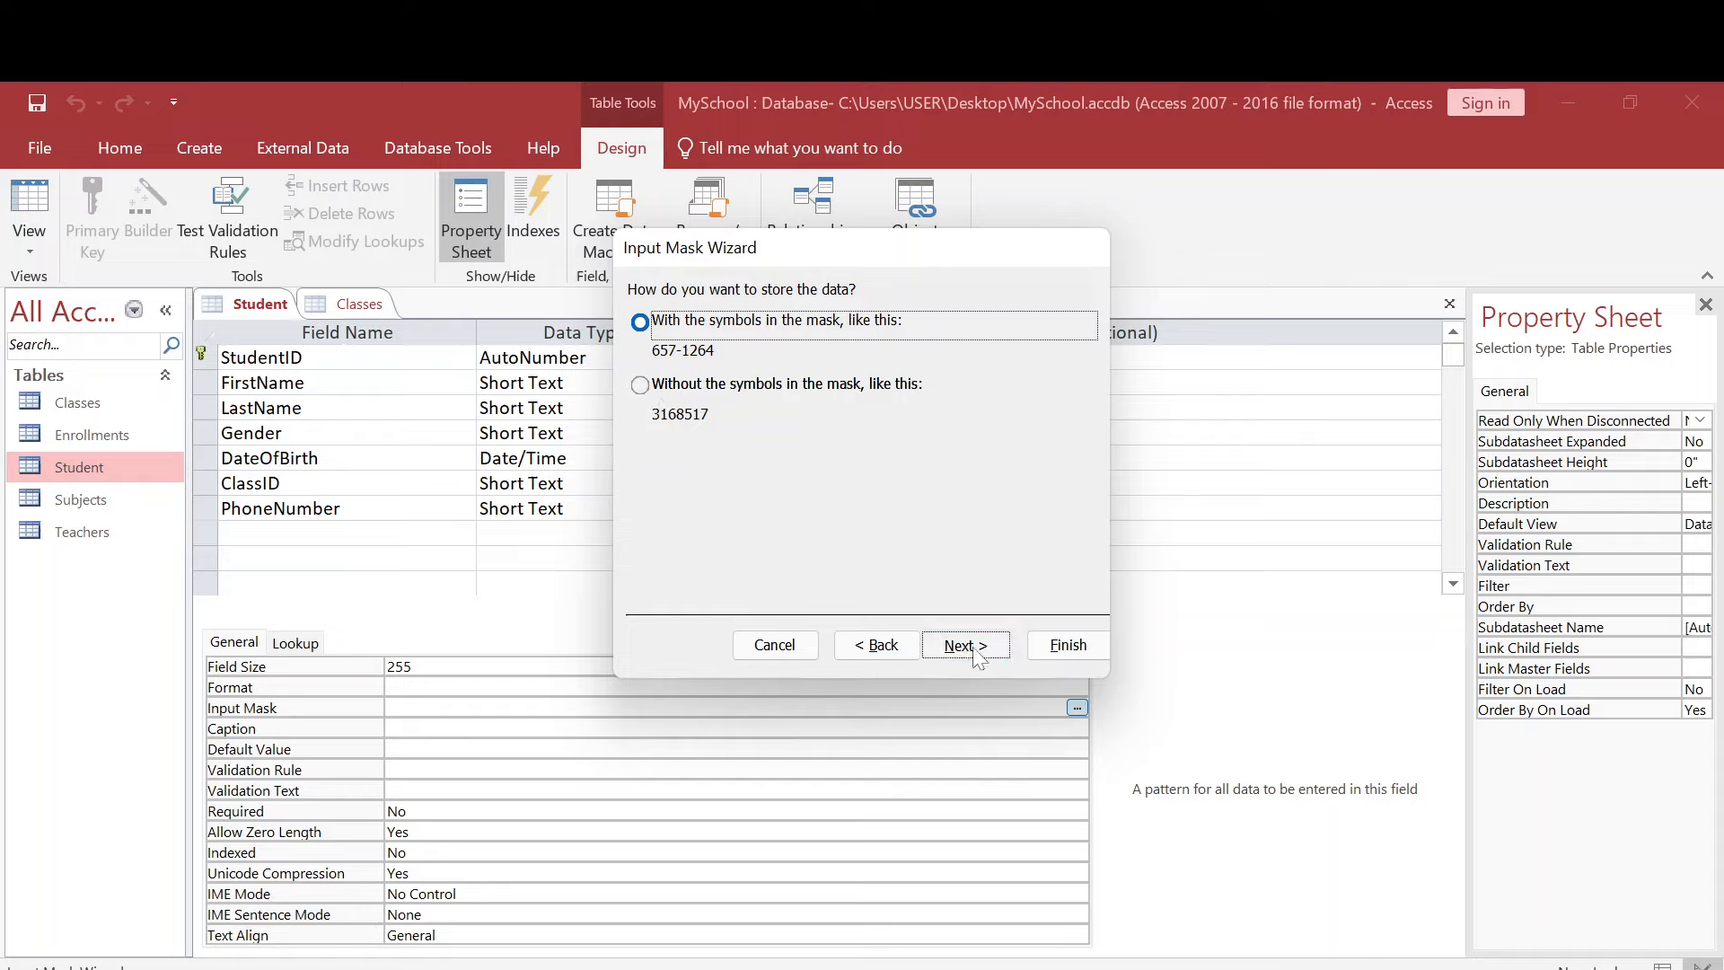
left_click(1061, 647)
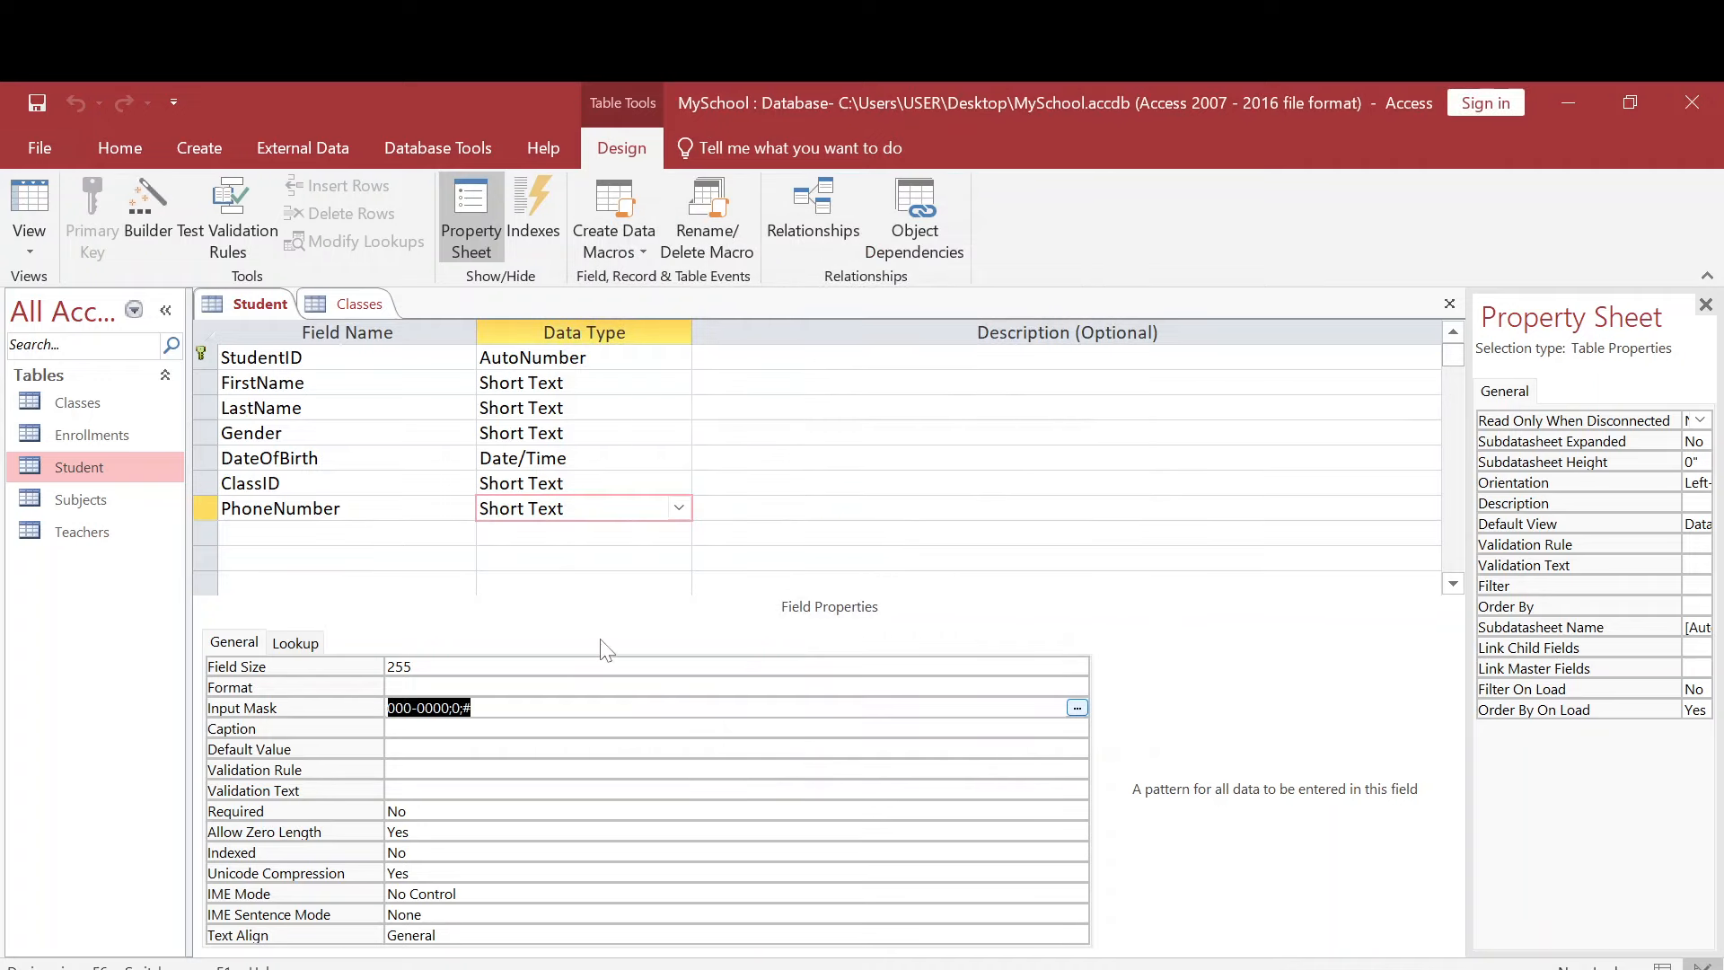
key("Right")
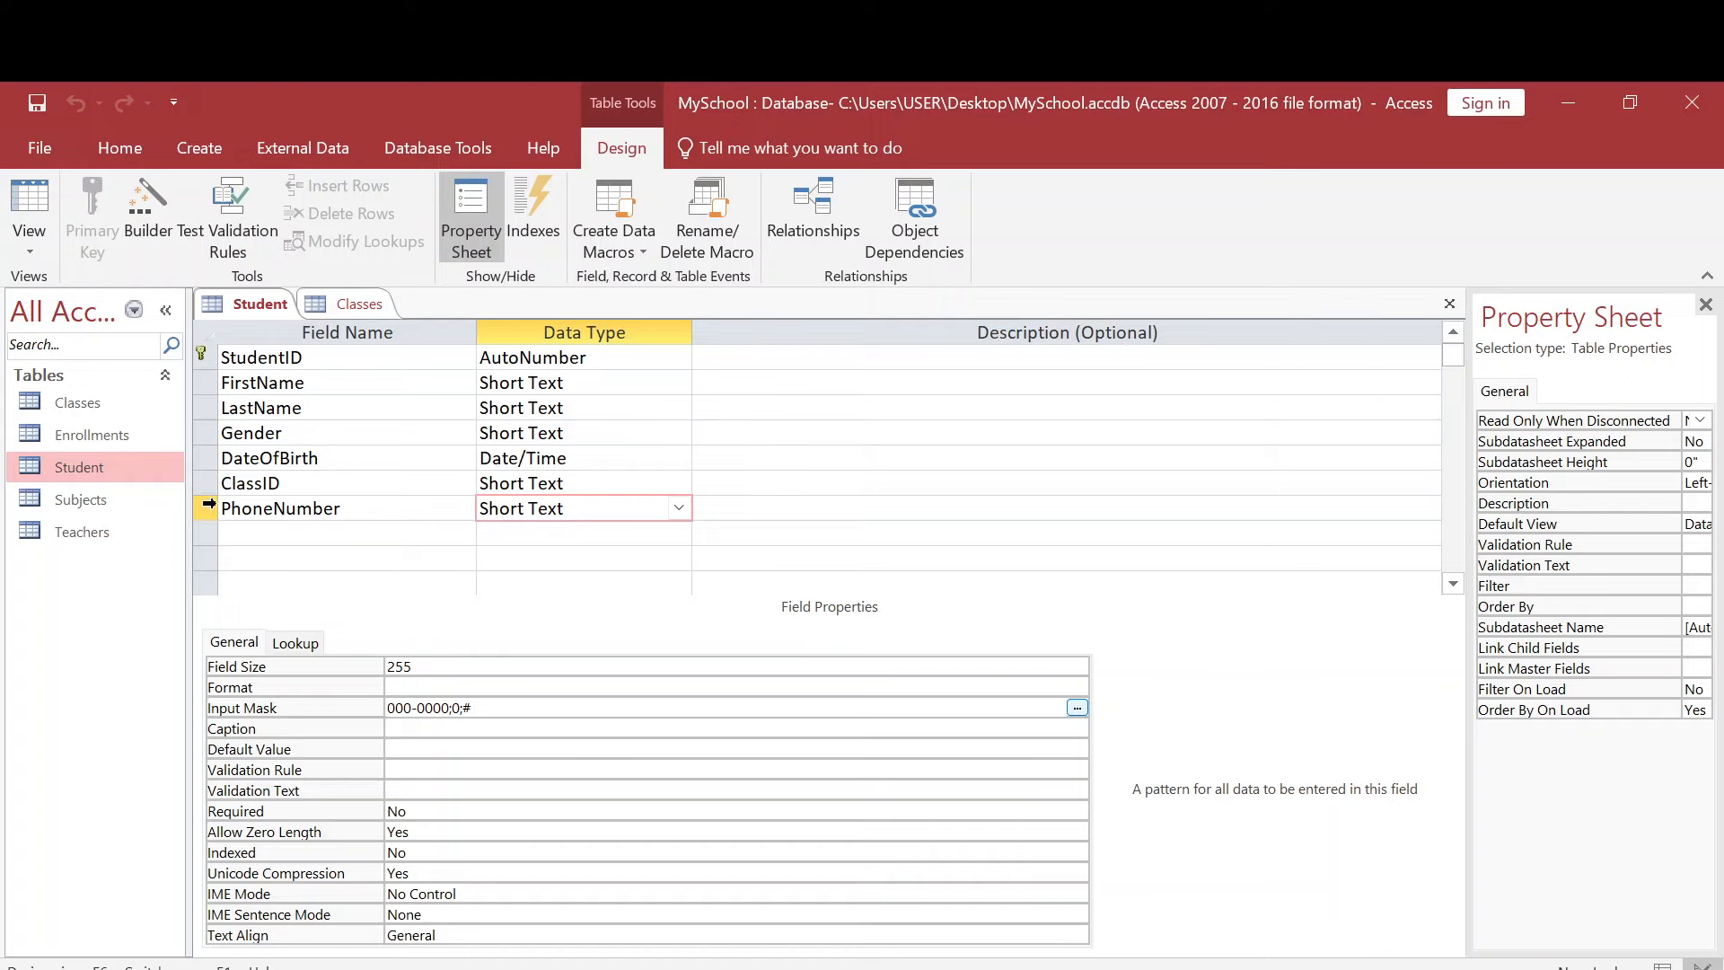
- Open the Student table's datasheet, fill in a sample phone number in the existing record's PhoneNumber field and save the record
double_click(106, 461)
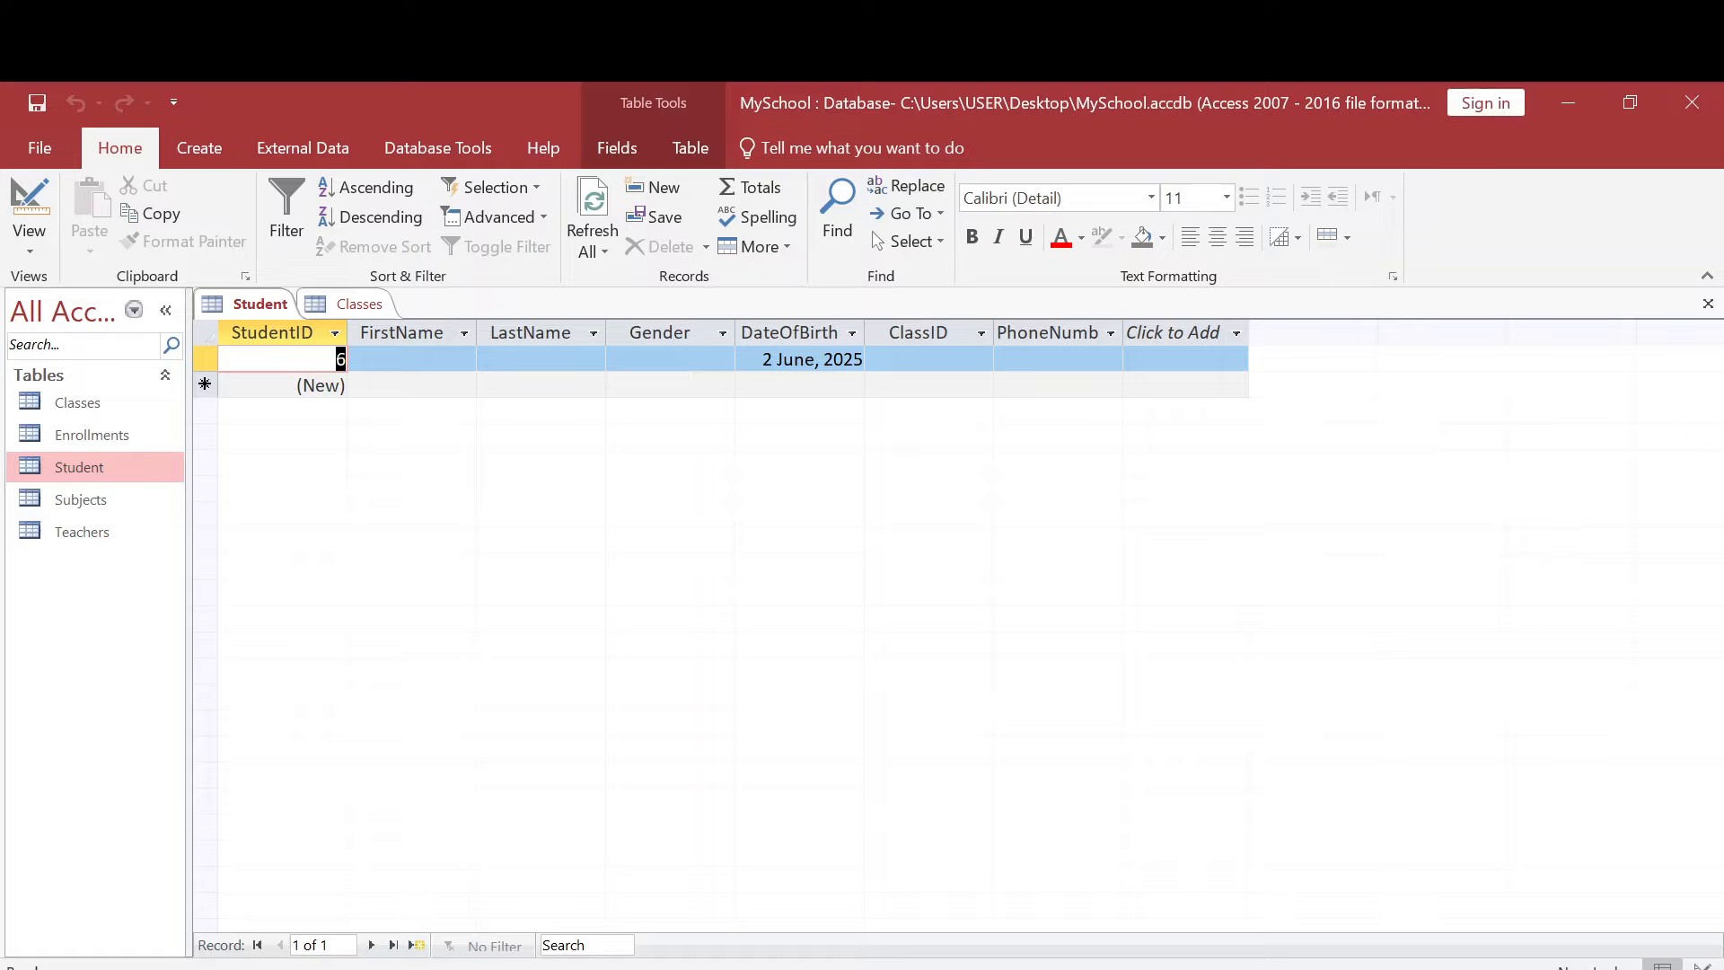
left_click(1035, 367)
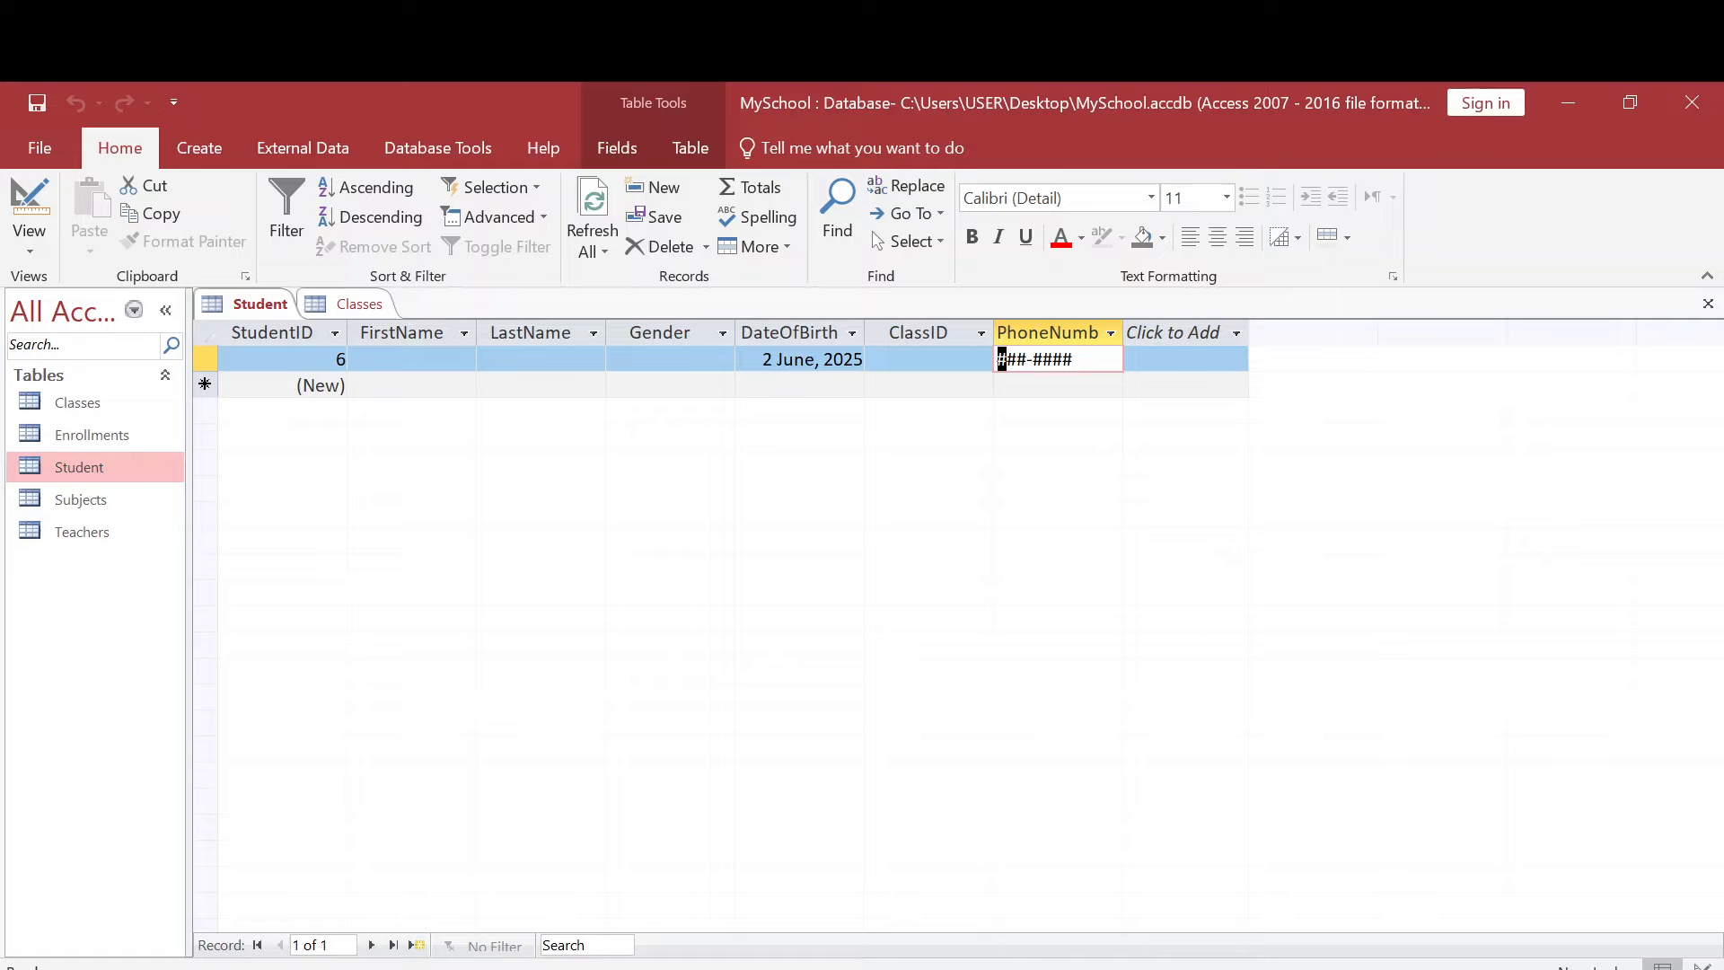
type("111-3333")
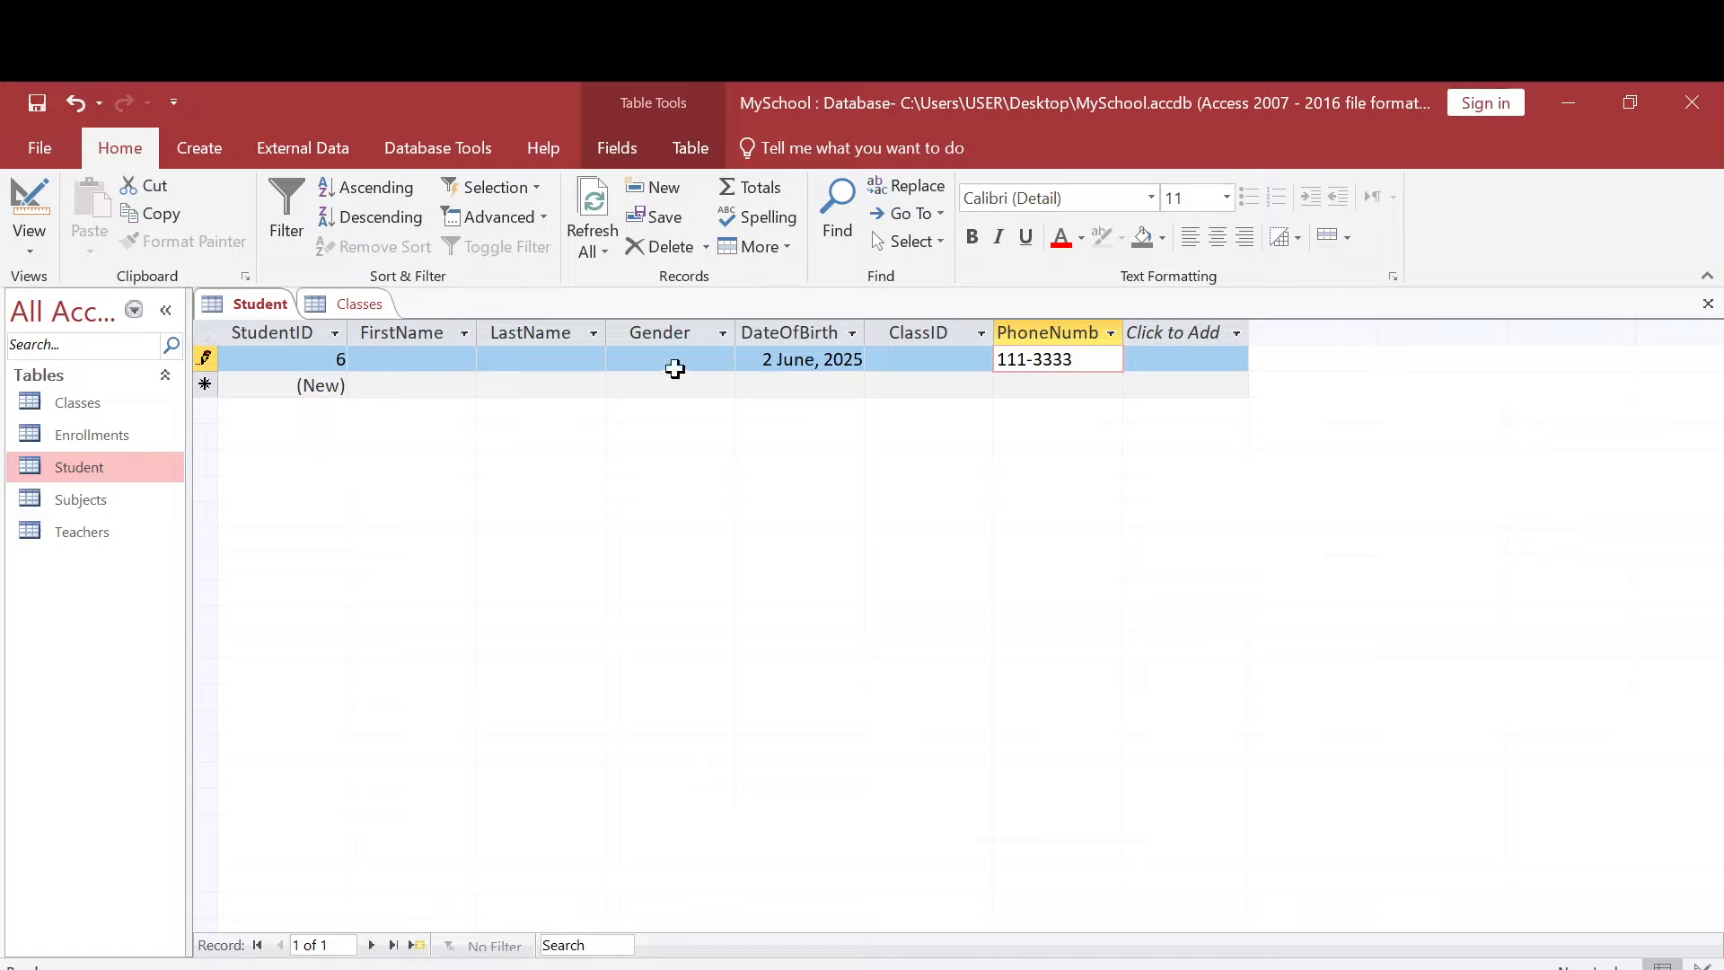
left_click(673, 363)
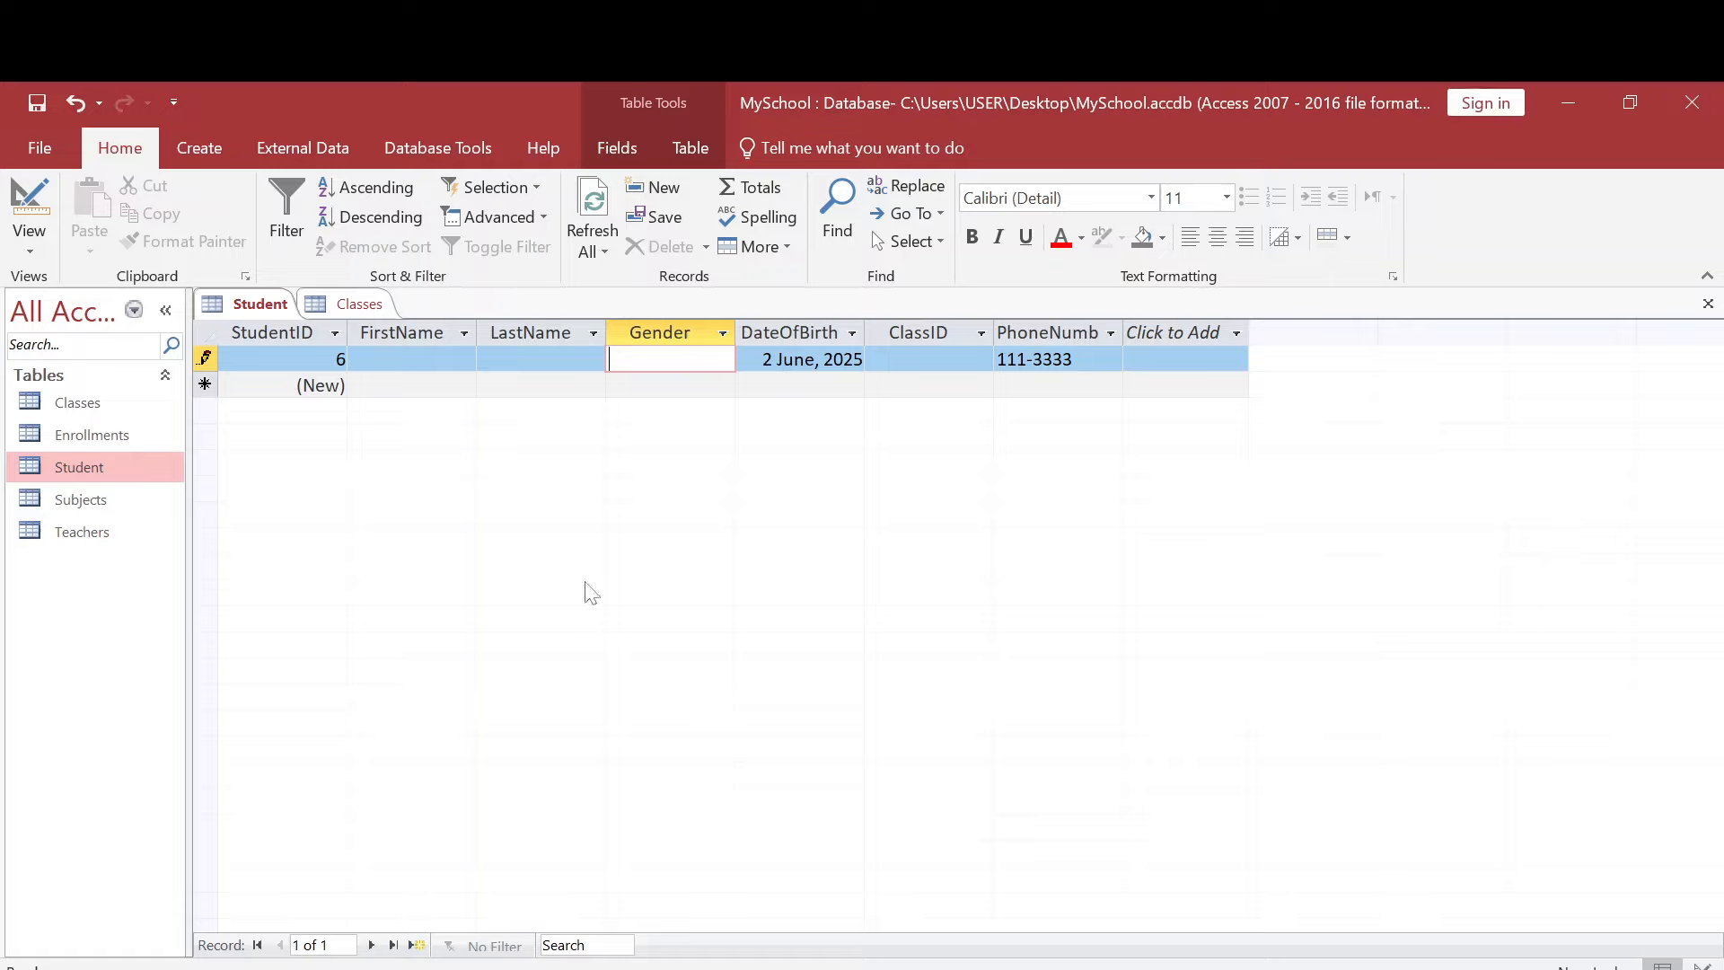
key("ctrl+s")
- Switch to the PowerPoint presentation to check the list of lesson topics, and return to the Access database
mouse_move(748, 968)
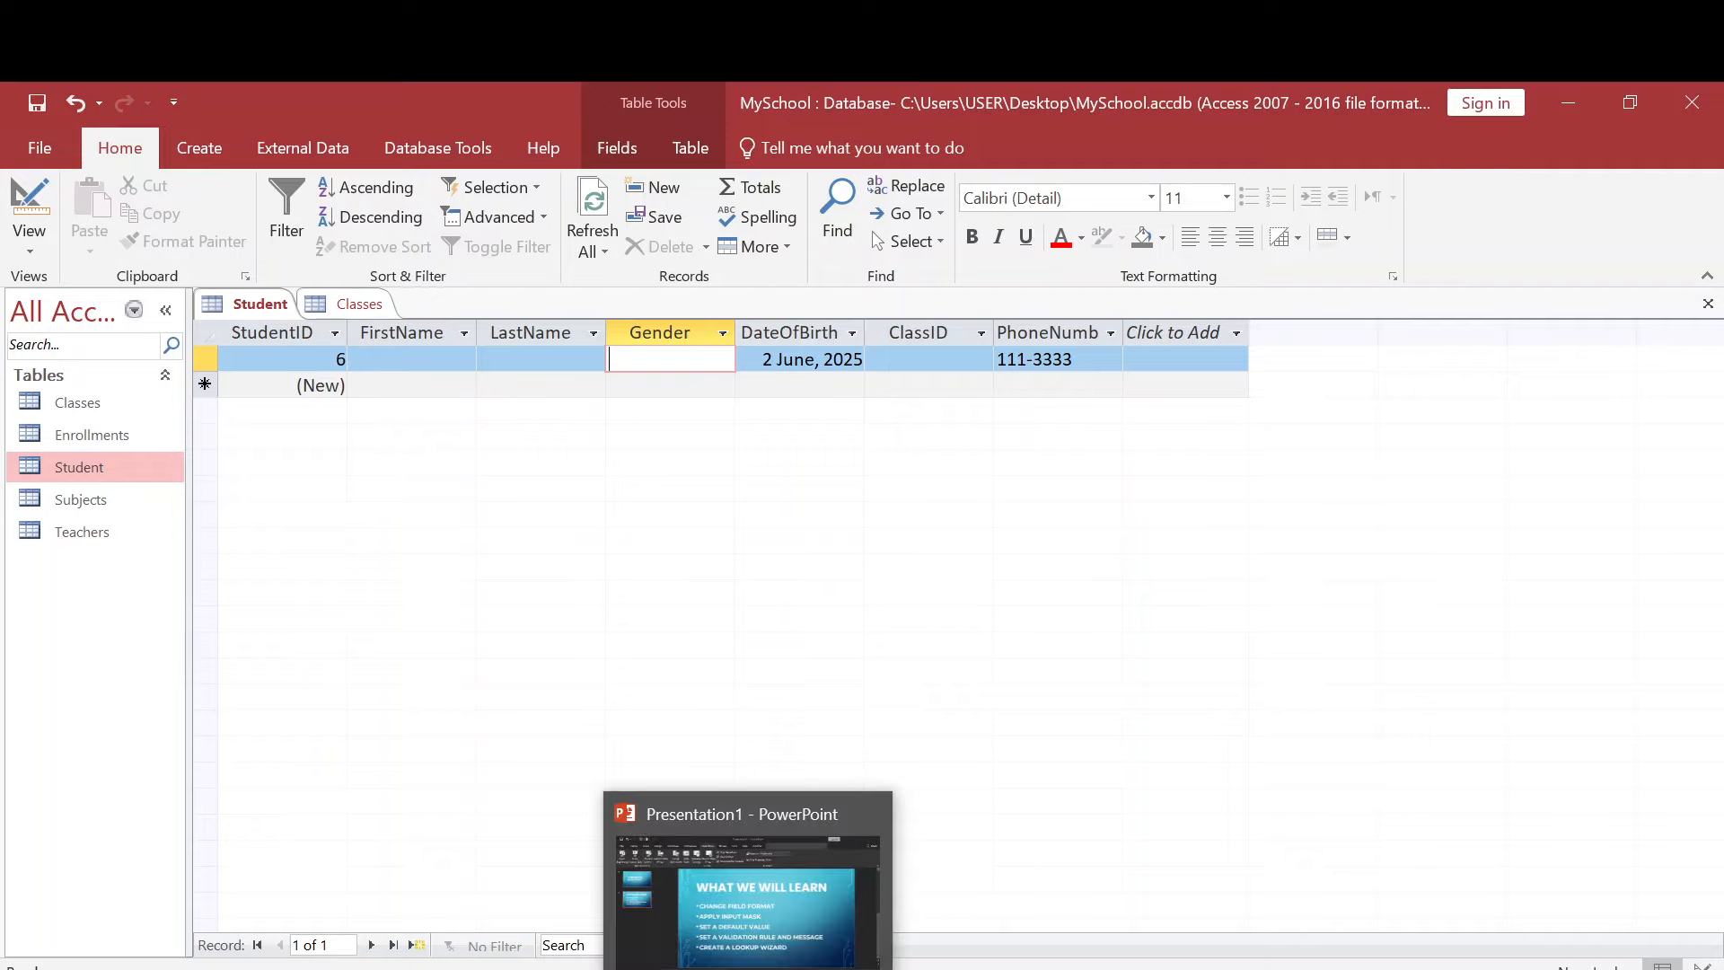
left_click(748, 889)
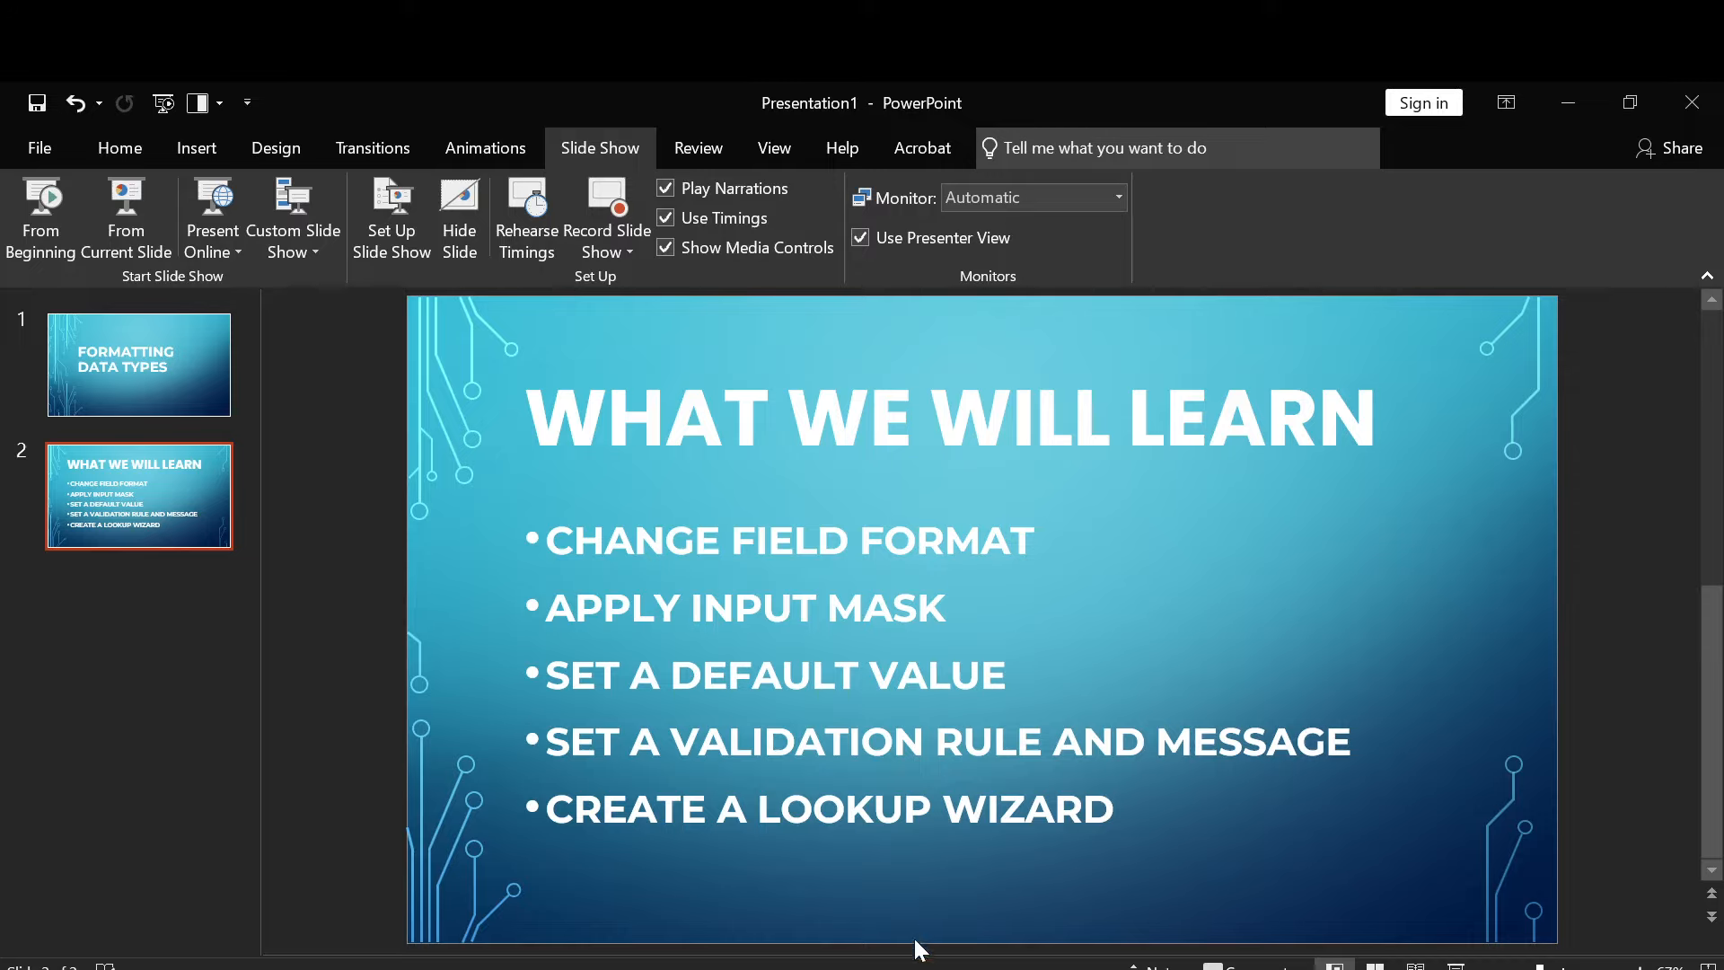
mouse_move(689, 968)
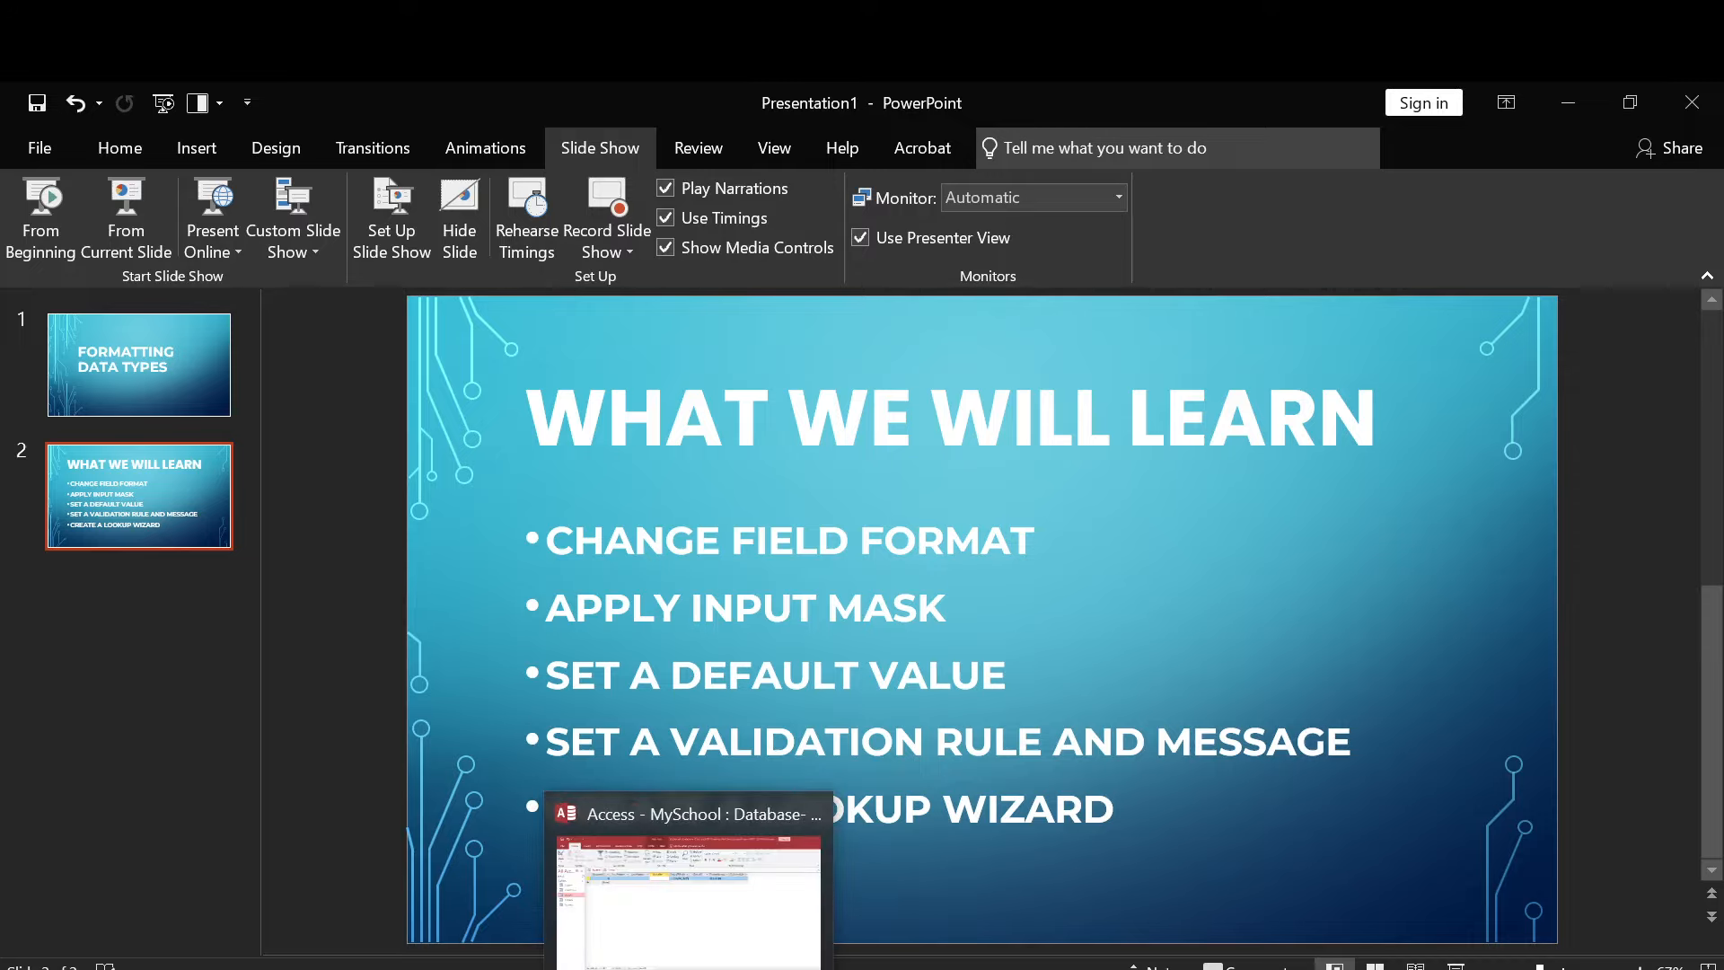
left_click(688, 889)
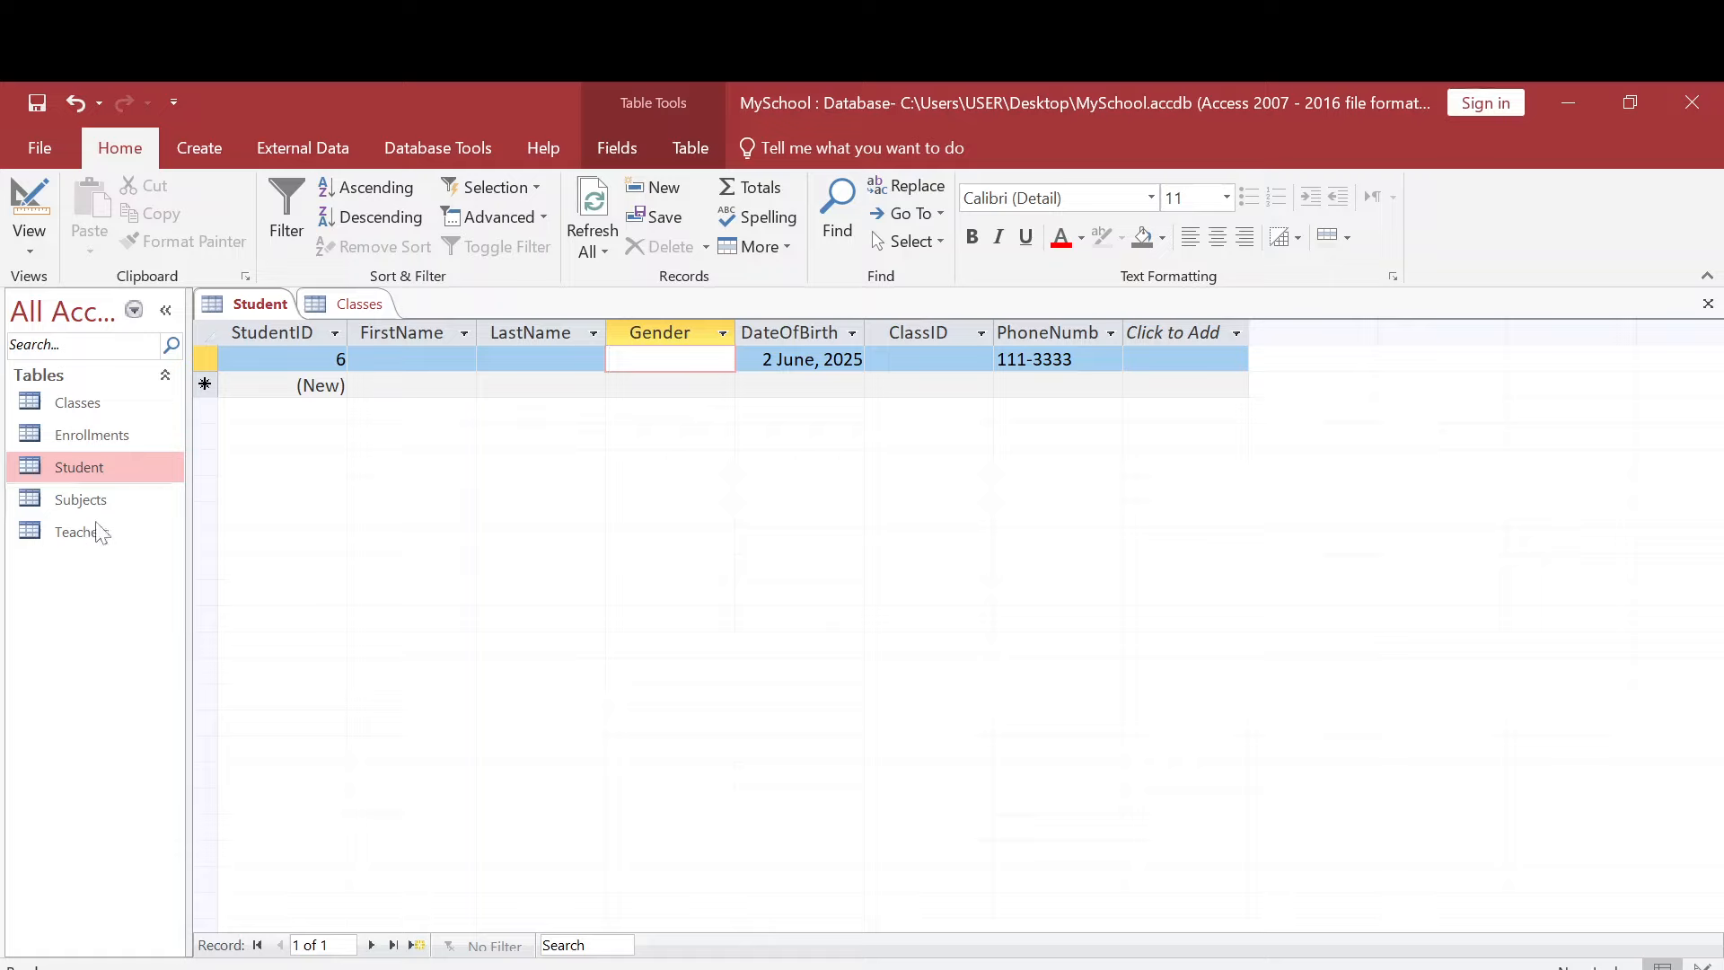
- Open the Classes and Enrollments tables and look through their fields, ending at the Term field of Enrollments
double_click(106, 412)
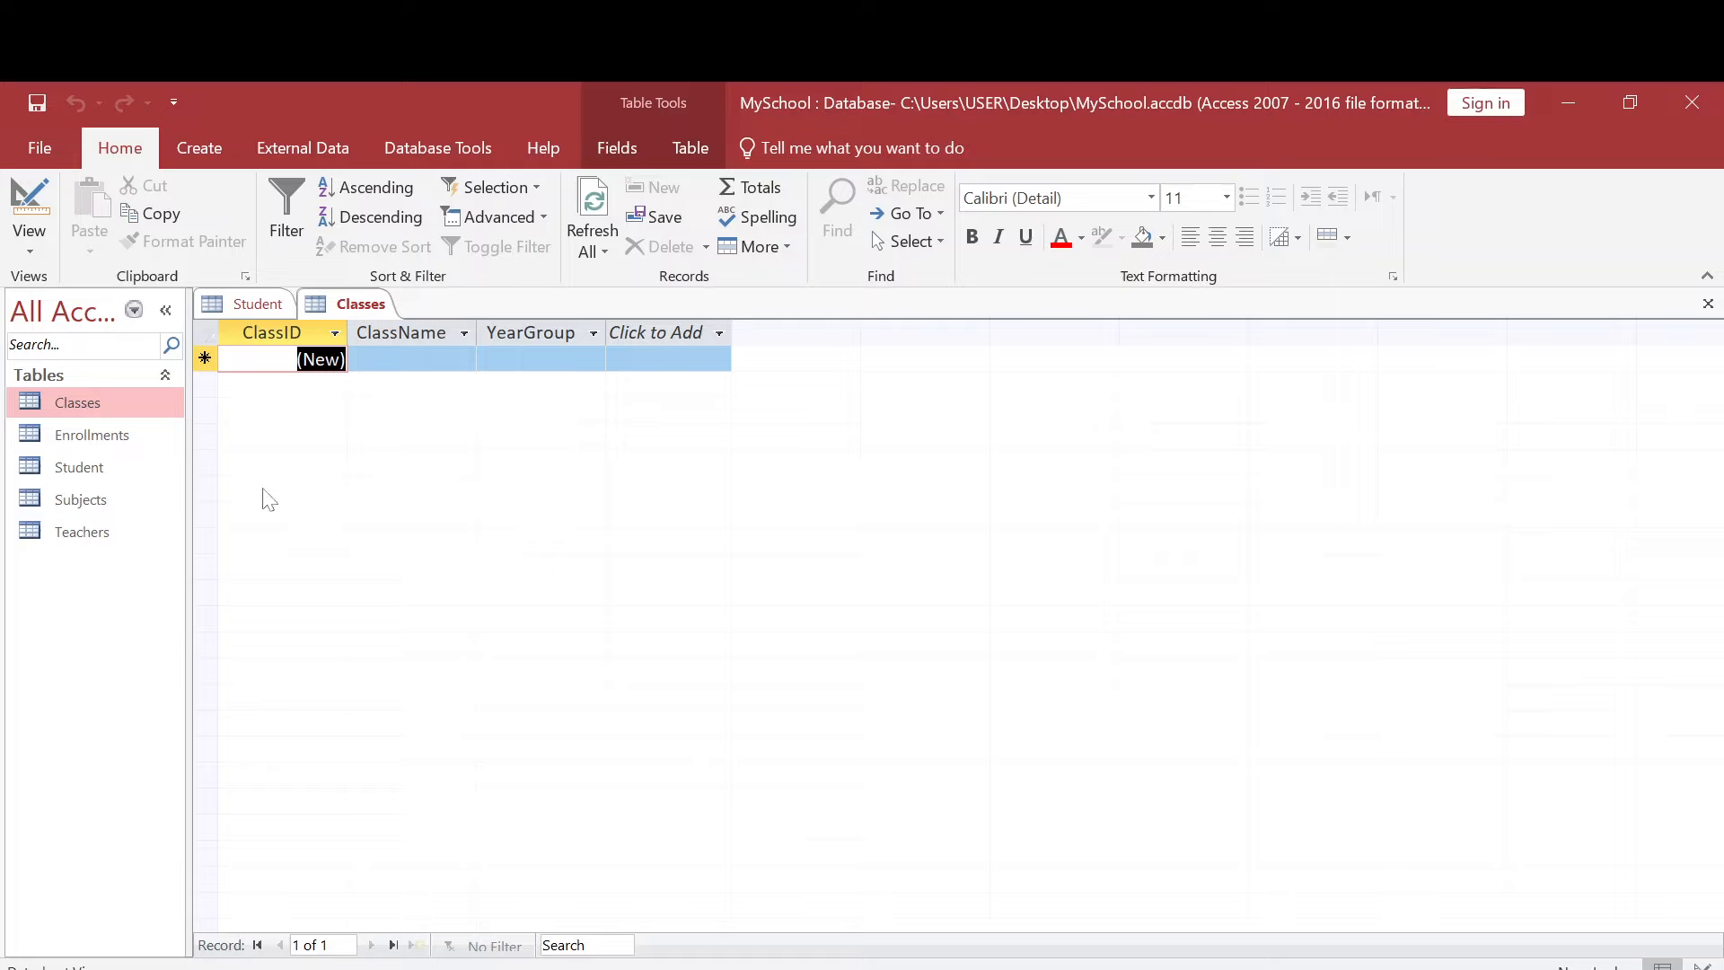
left_click(97, 449)
double_click(99, 453)
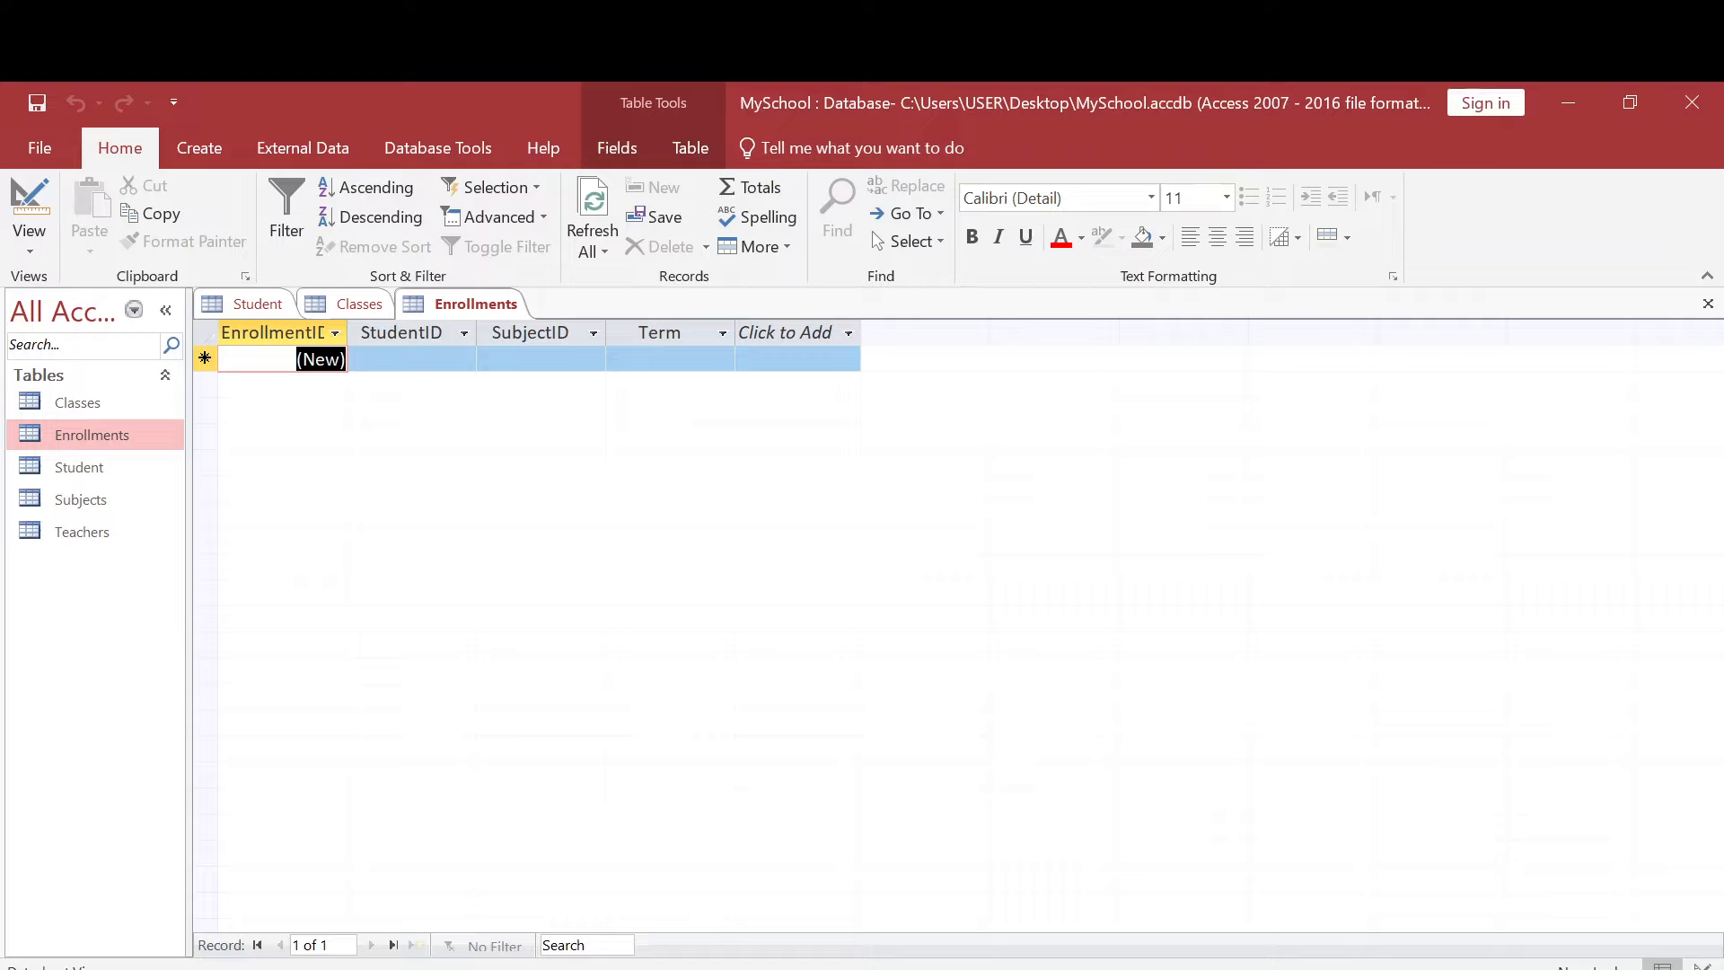
key("Tab")
key("Tab")
key("Tab")
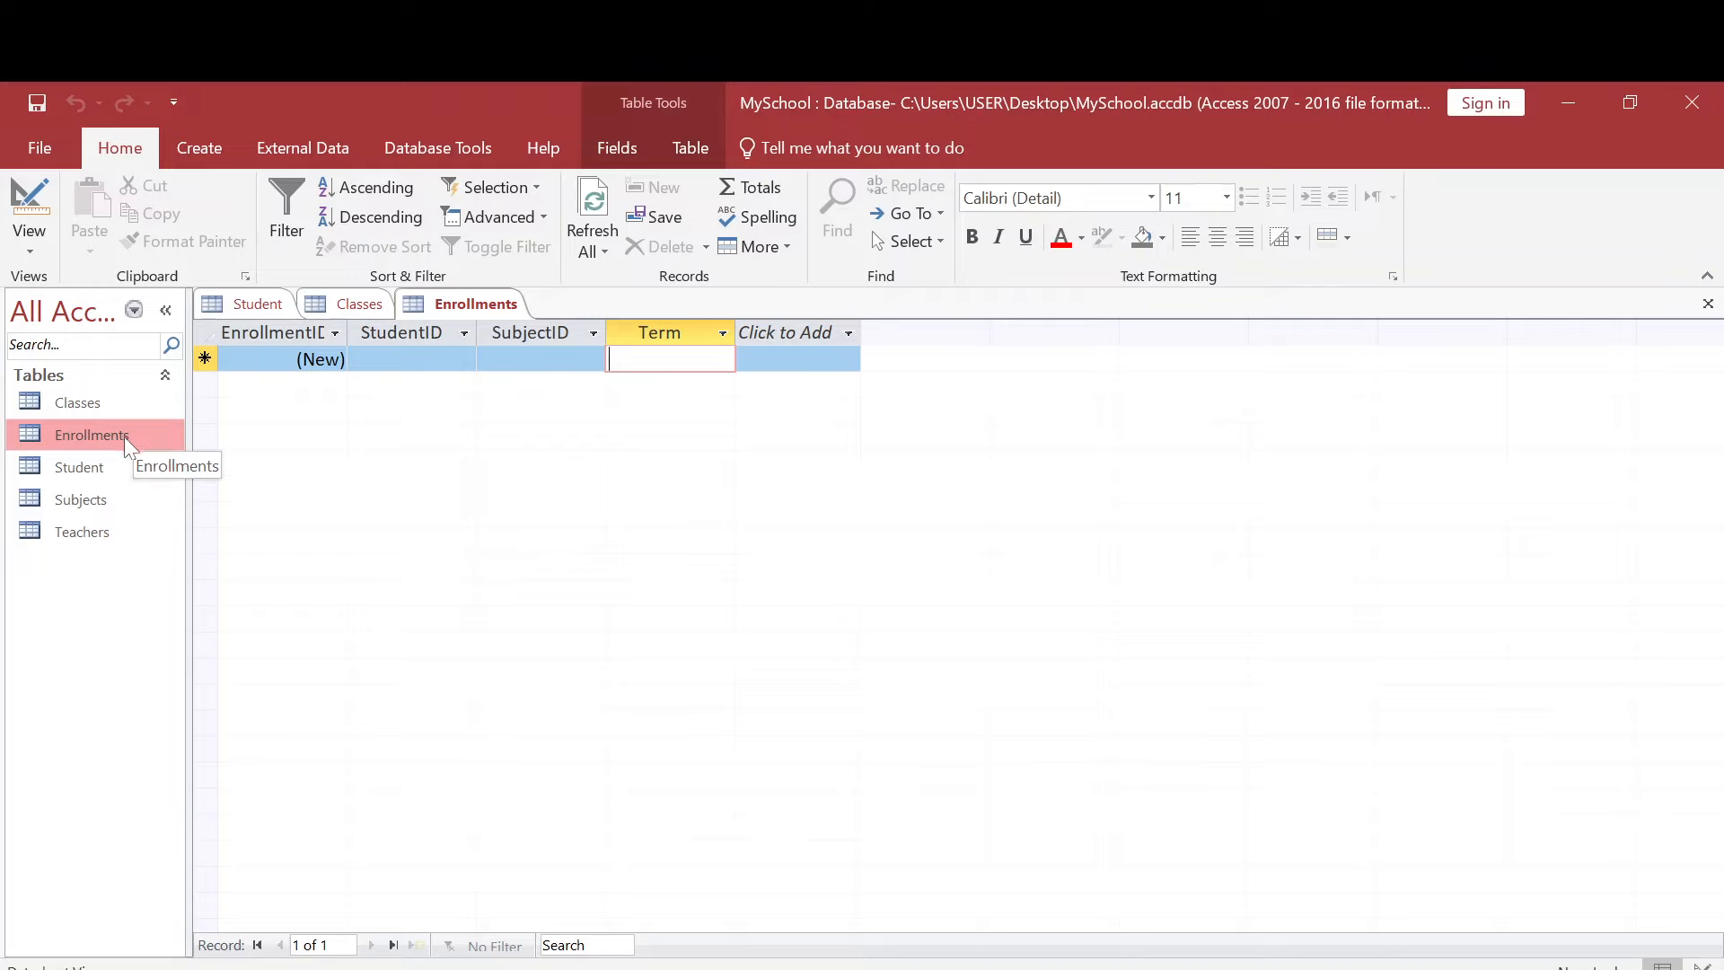
- Show the Enrollments table in Design View and open the Expression Builder for the Term field's default value
left_click(32, 241)
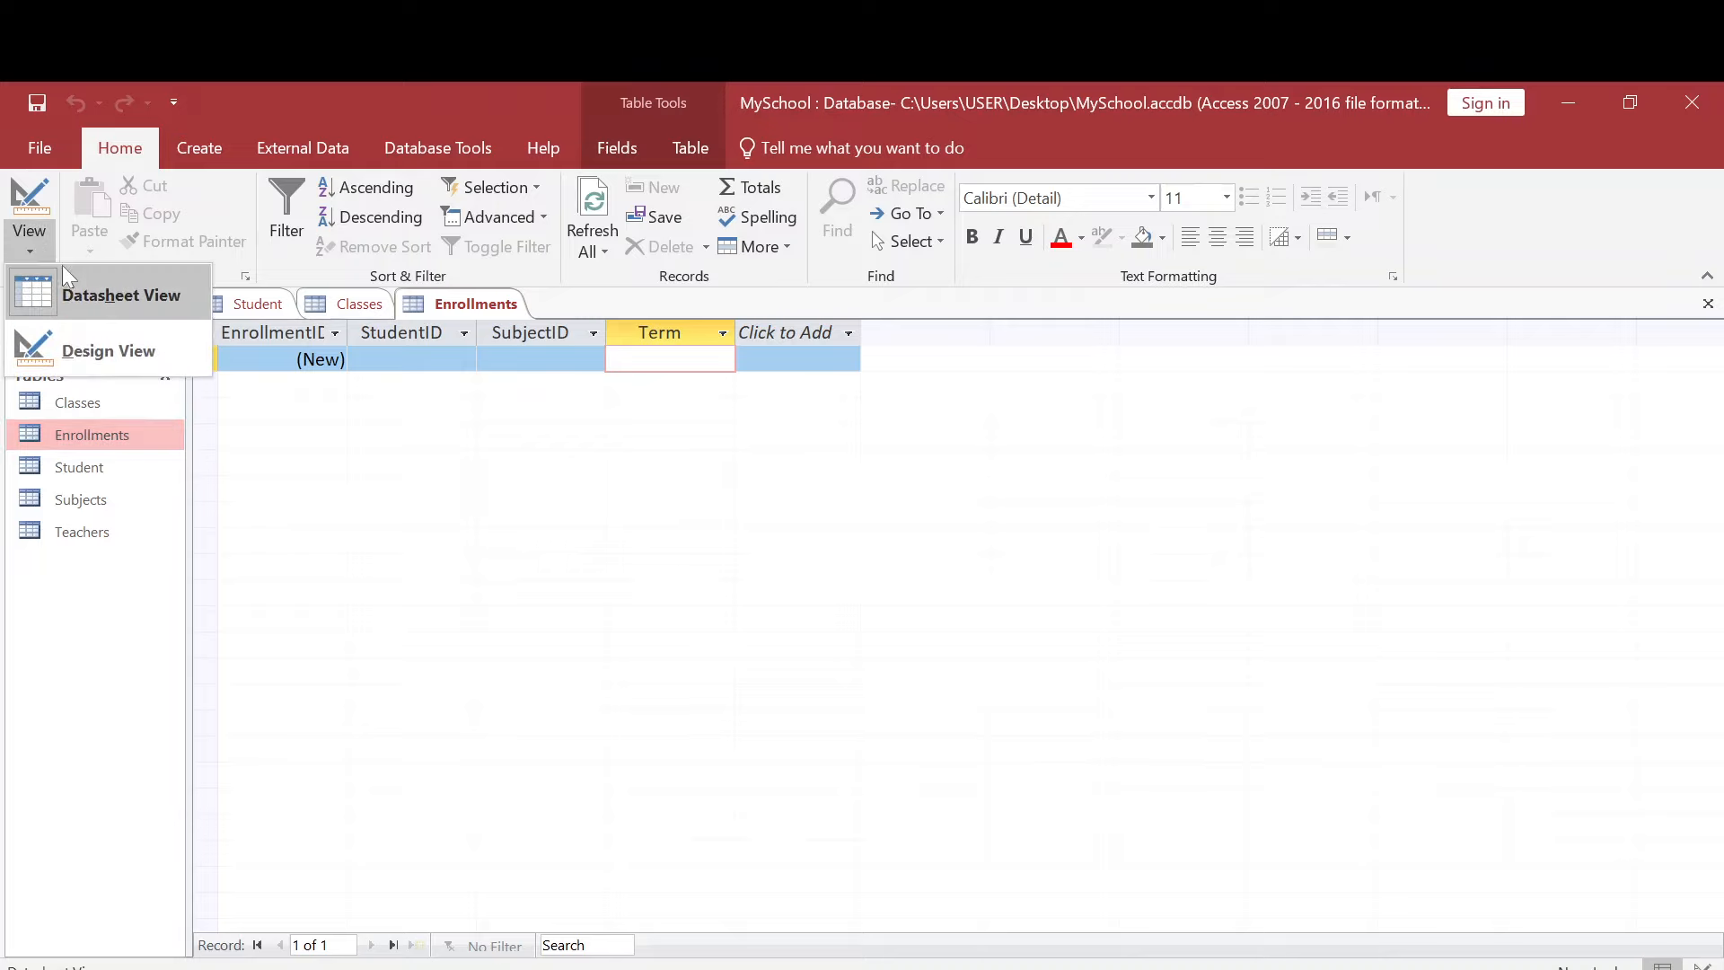
left_click(87, 346)
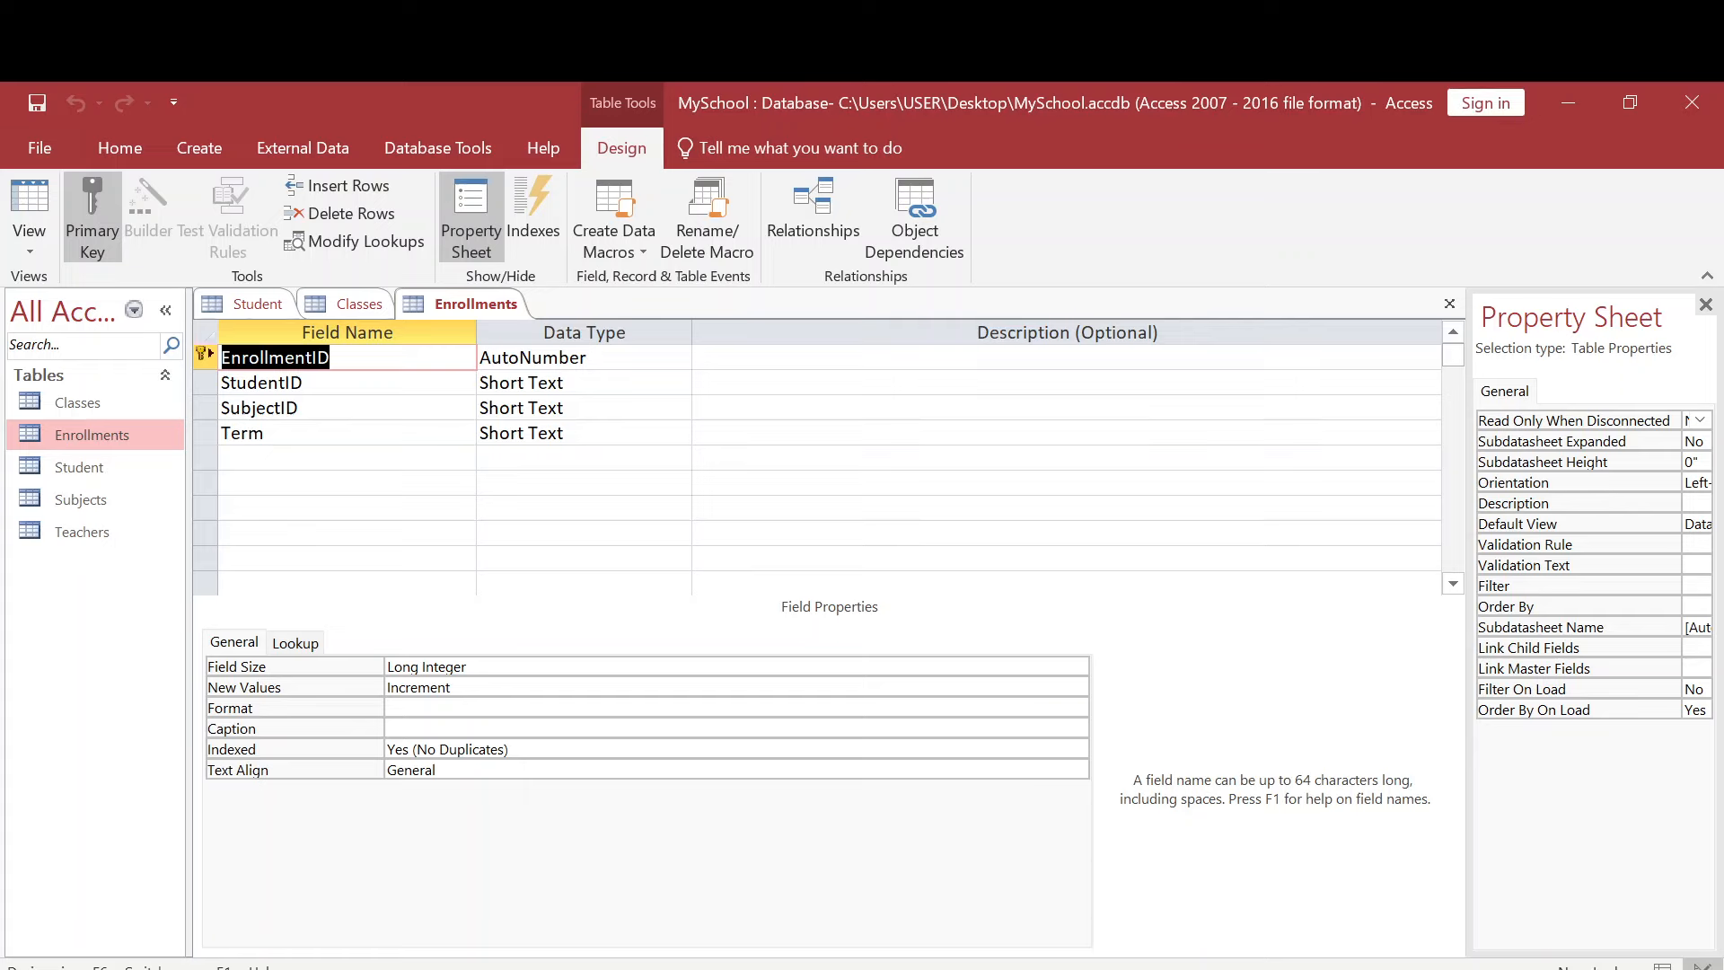
left_click(585, 432)
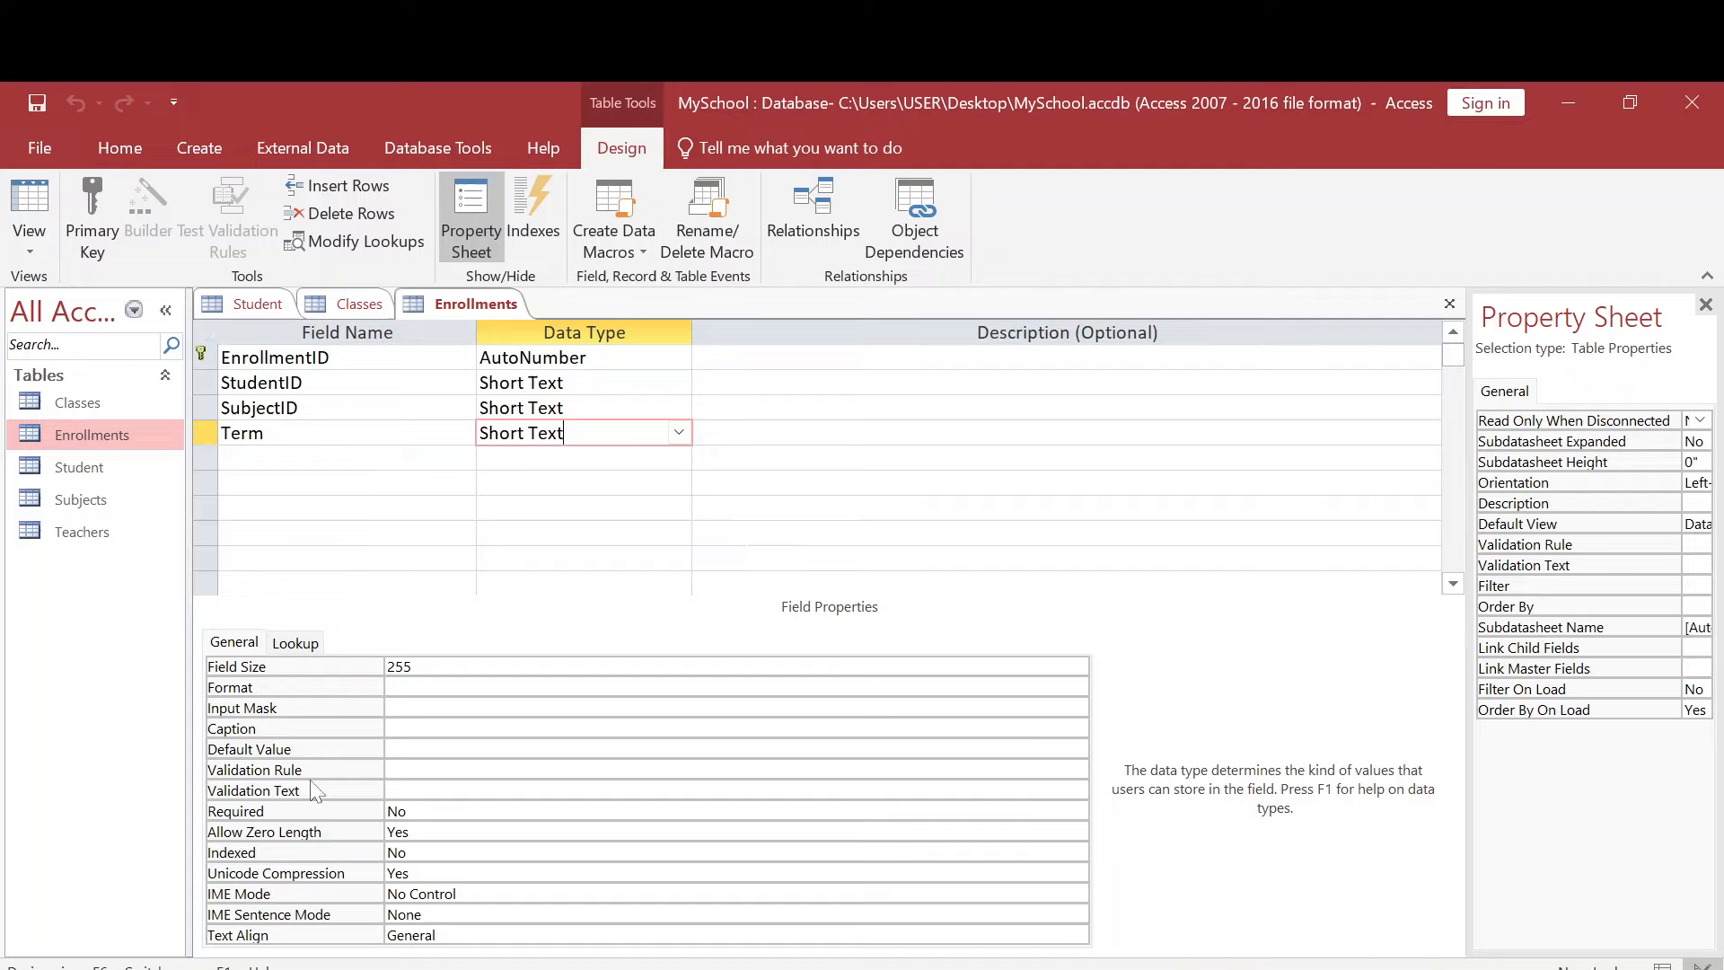
left_click(395, 748)
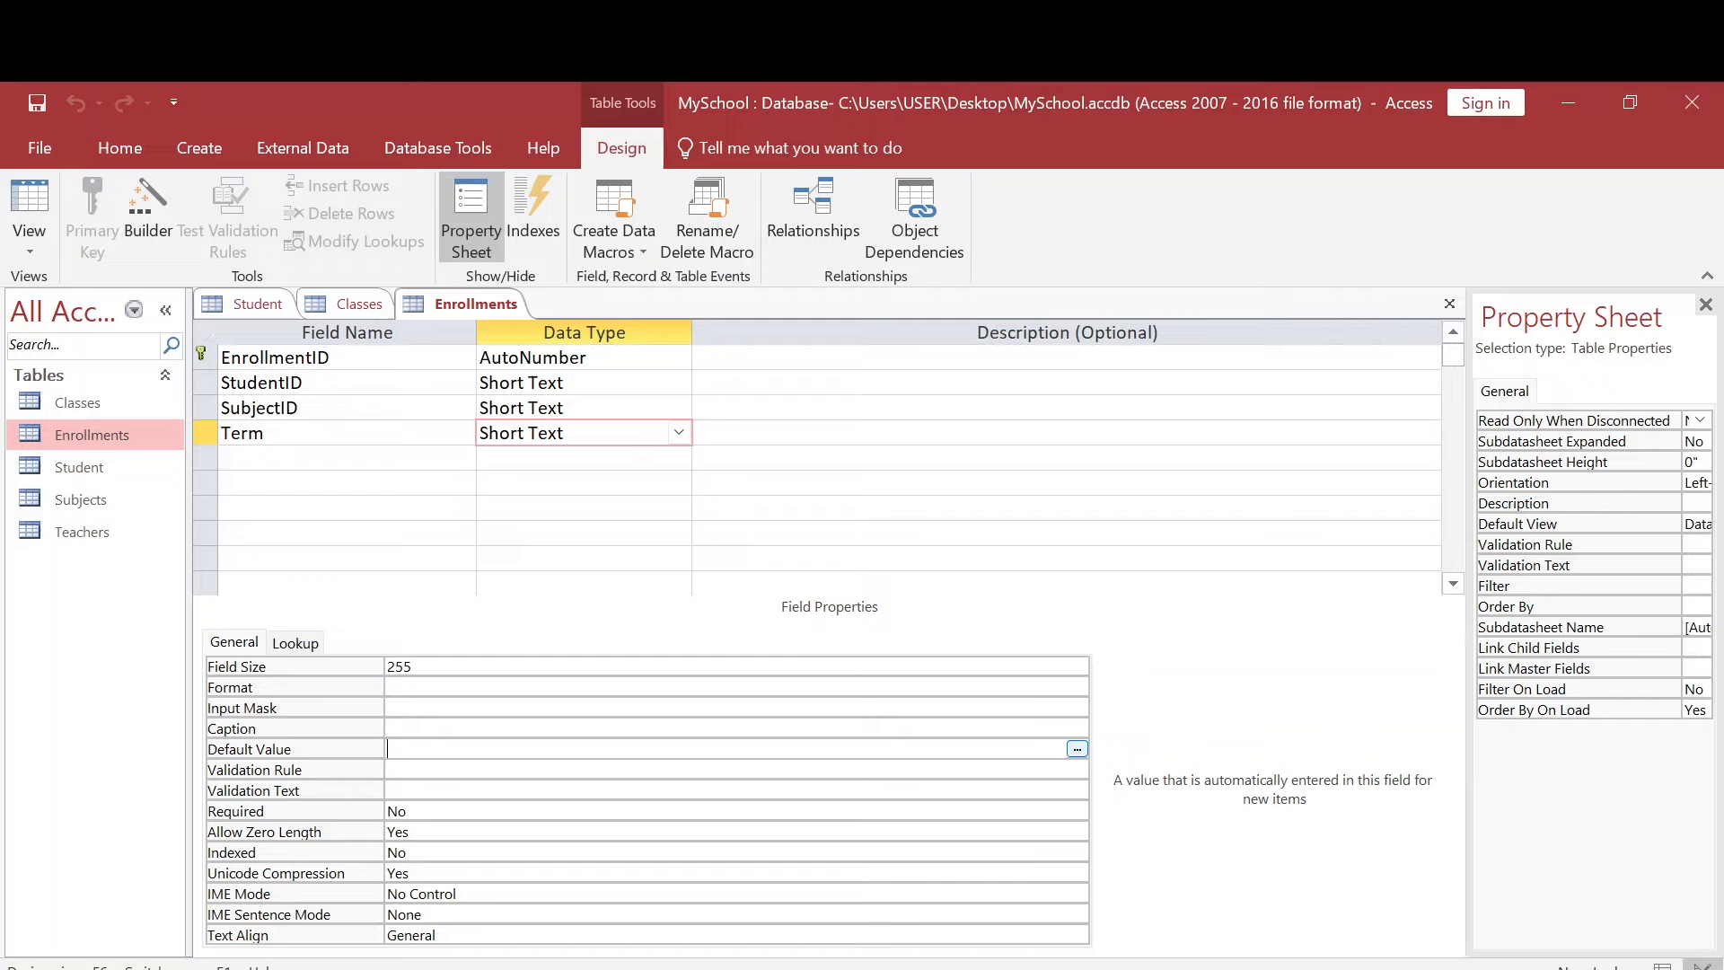
left_click(1077, 749)
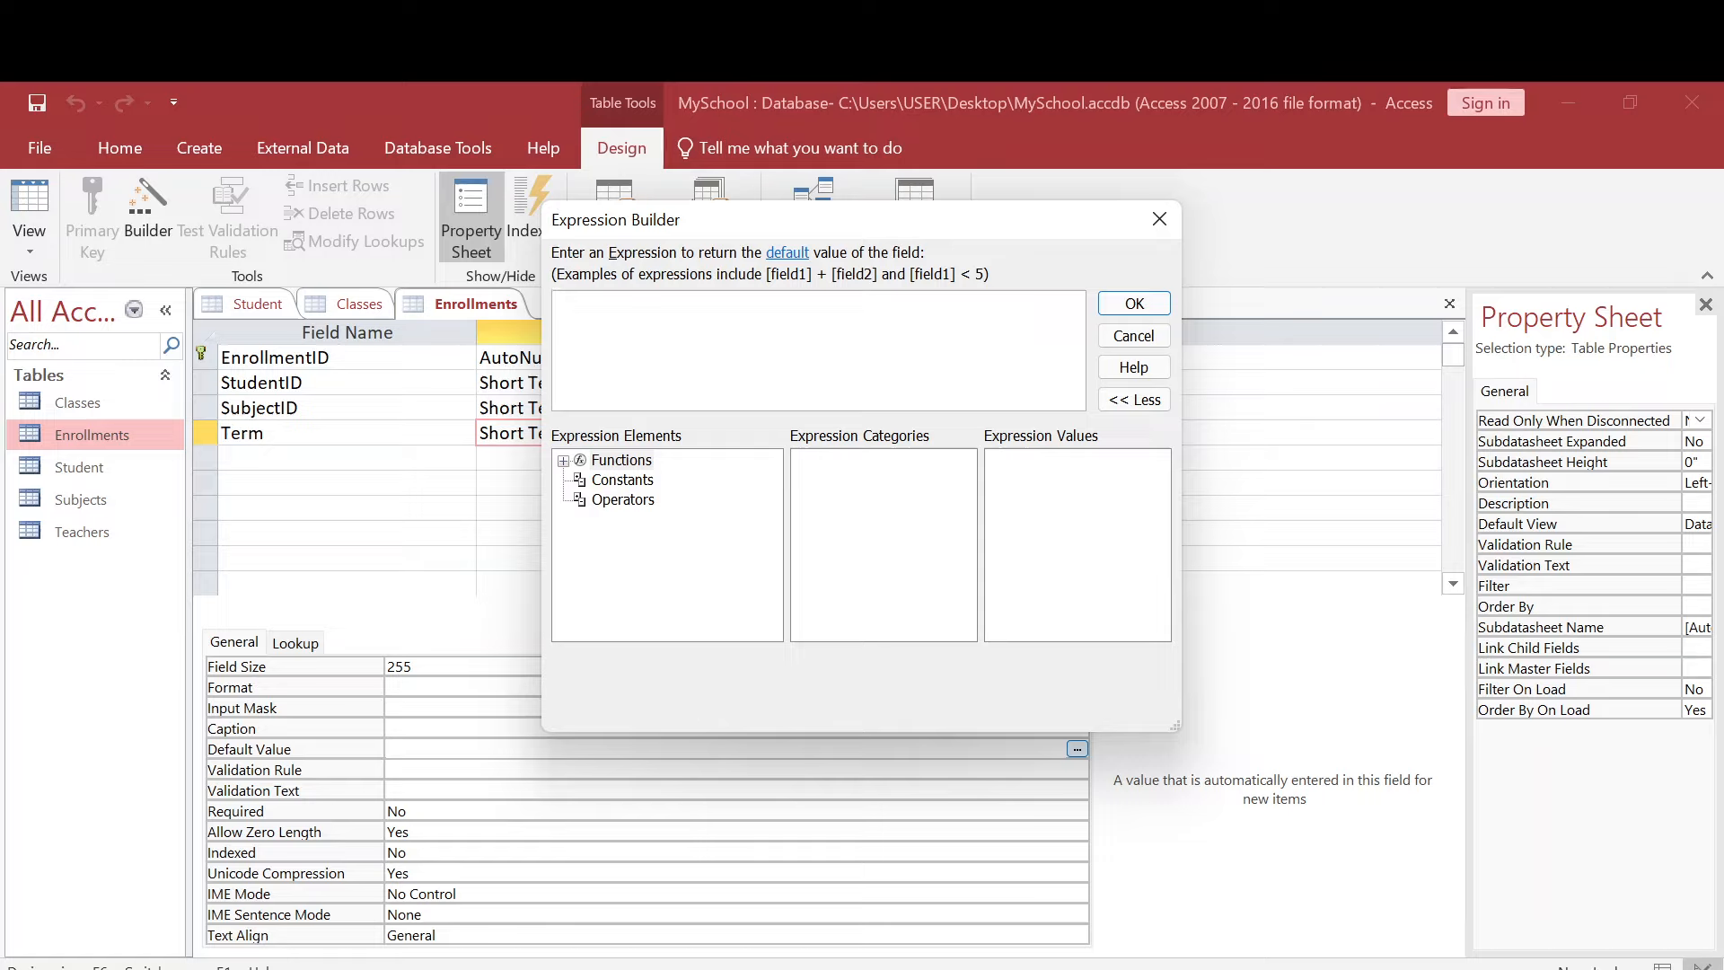
- Set the Term field's default value to the expression "TERM 1" in quotation marks and save the Enrollments table
type("\"TERM")
key("BackSpace")
key("BackSpace")
key("BackSpace")
key("BackSpace")
key("BackSpace")
type("\"TERM1 \"")
left_click(1134, 303)
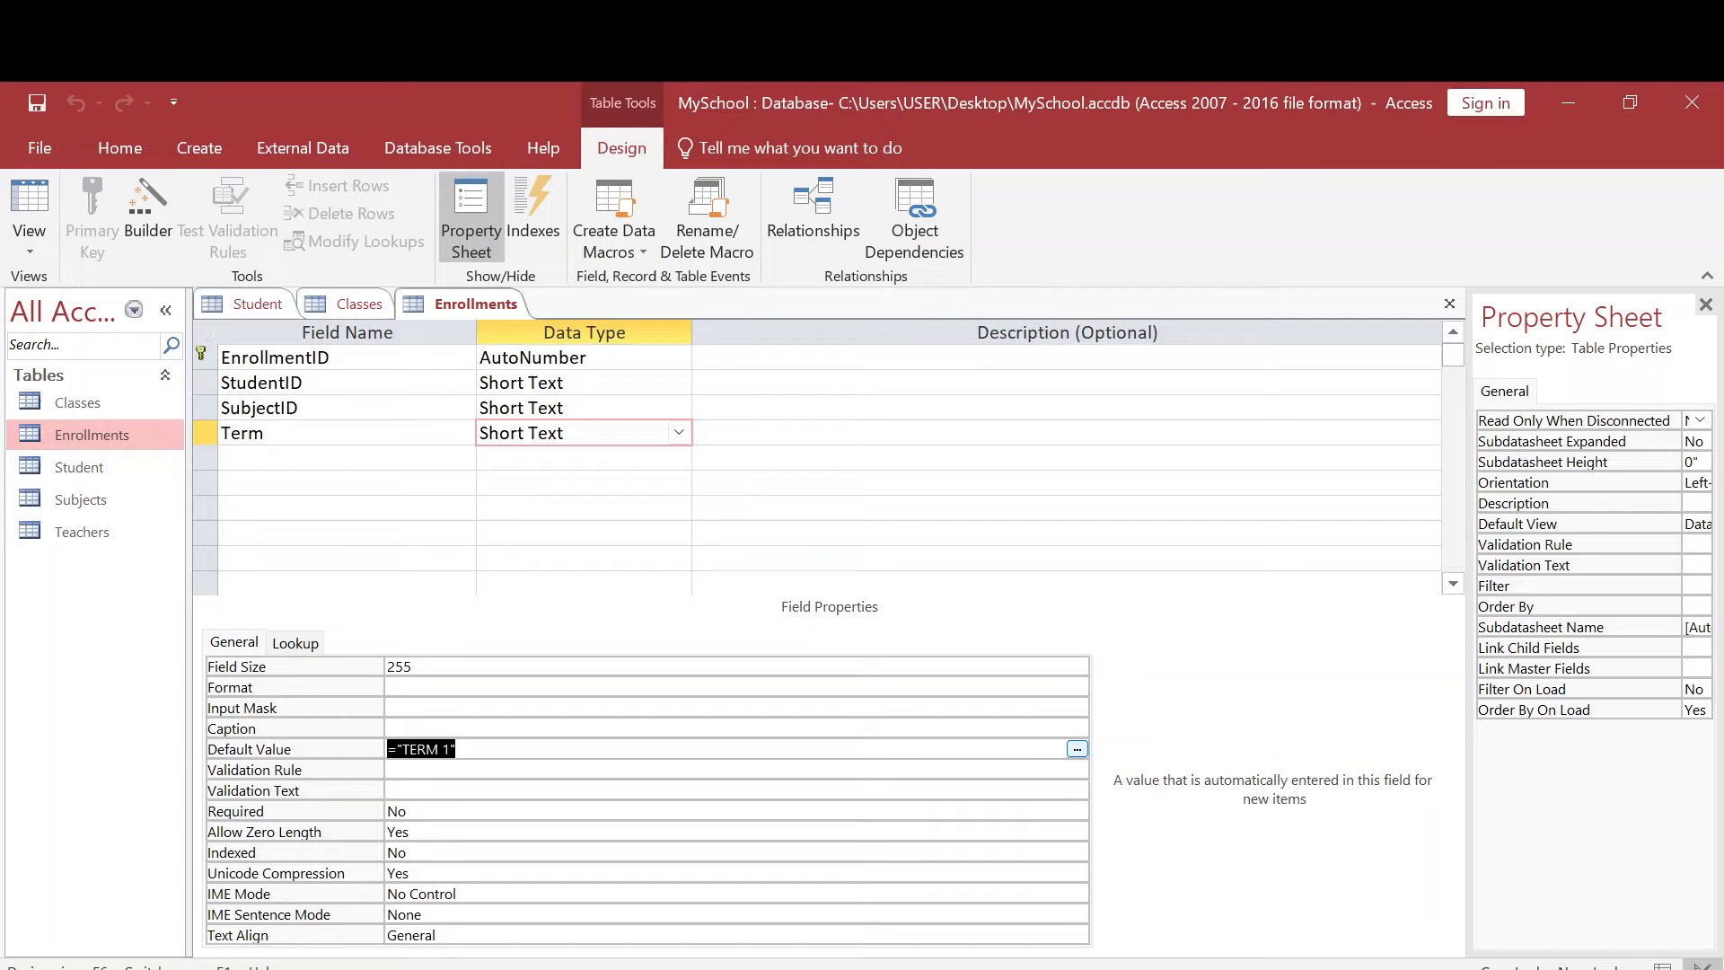
key("F6")
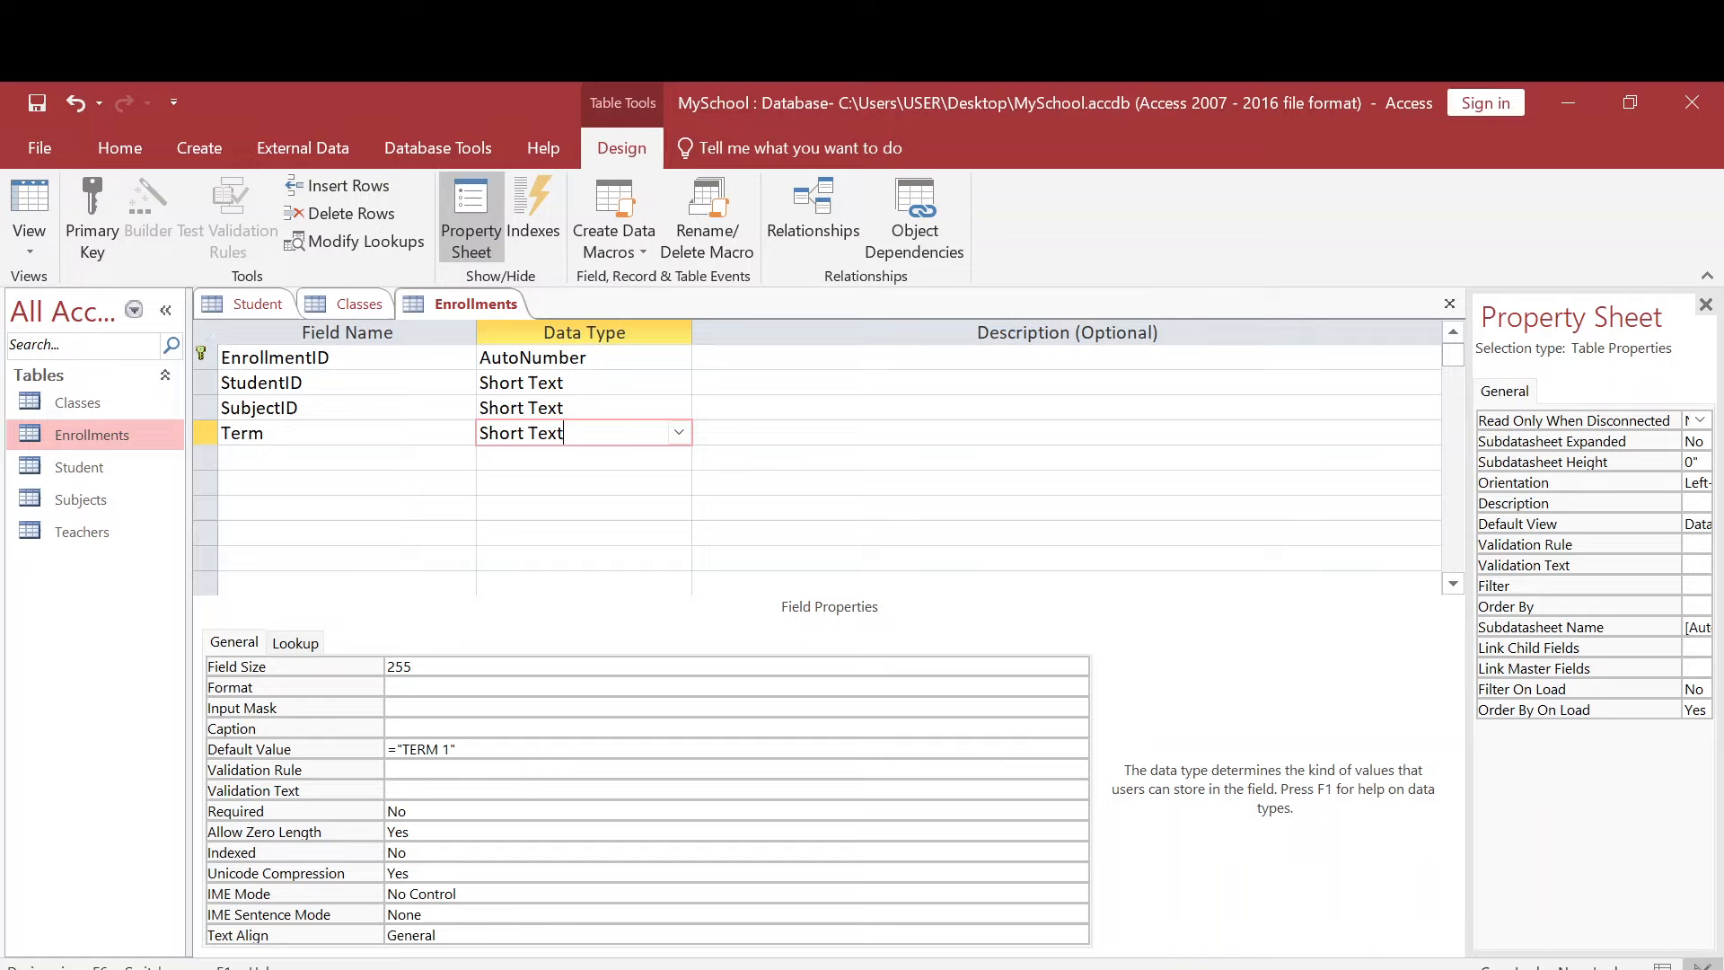
key("ctrl+s")
- Open the Enrollments datasheet and check the Term field's default value in the new record
double_click(144, 442)
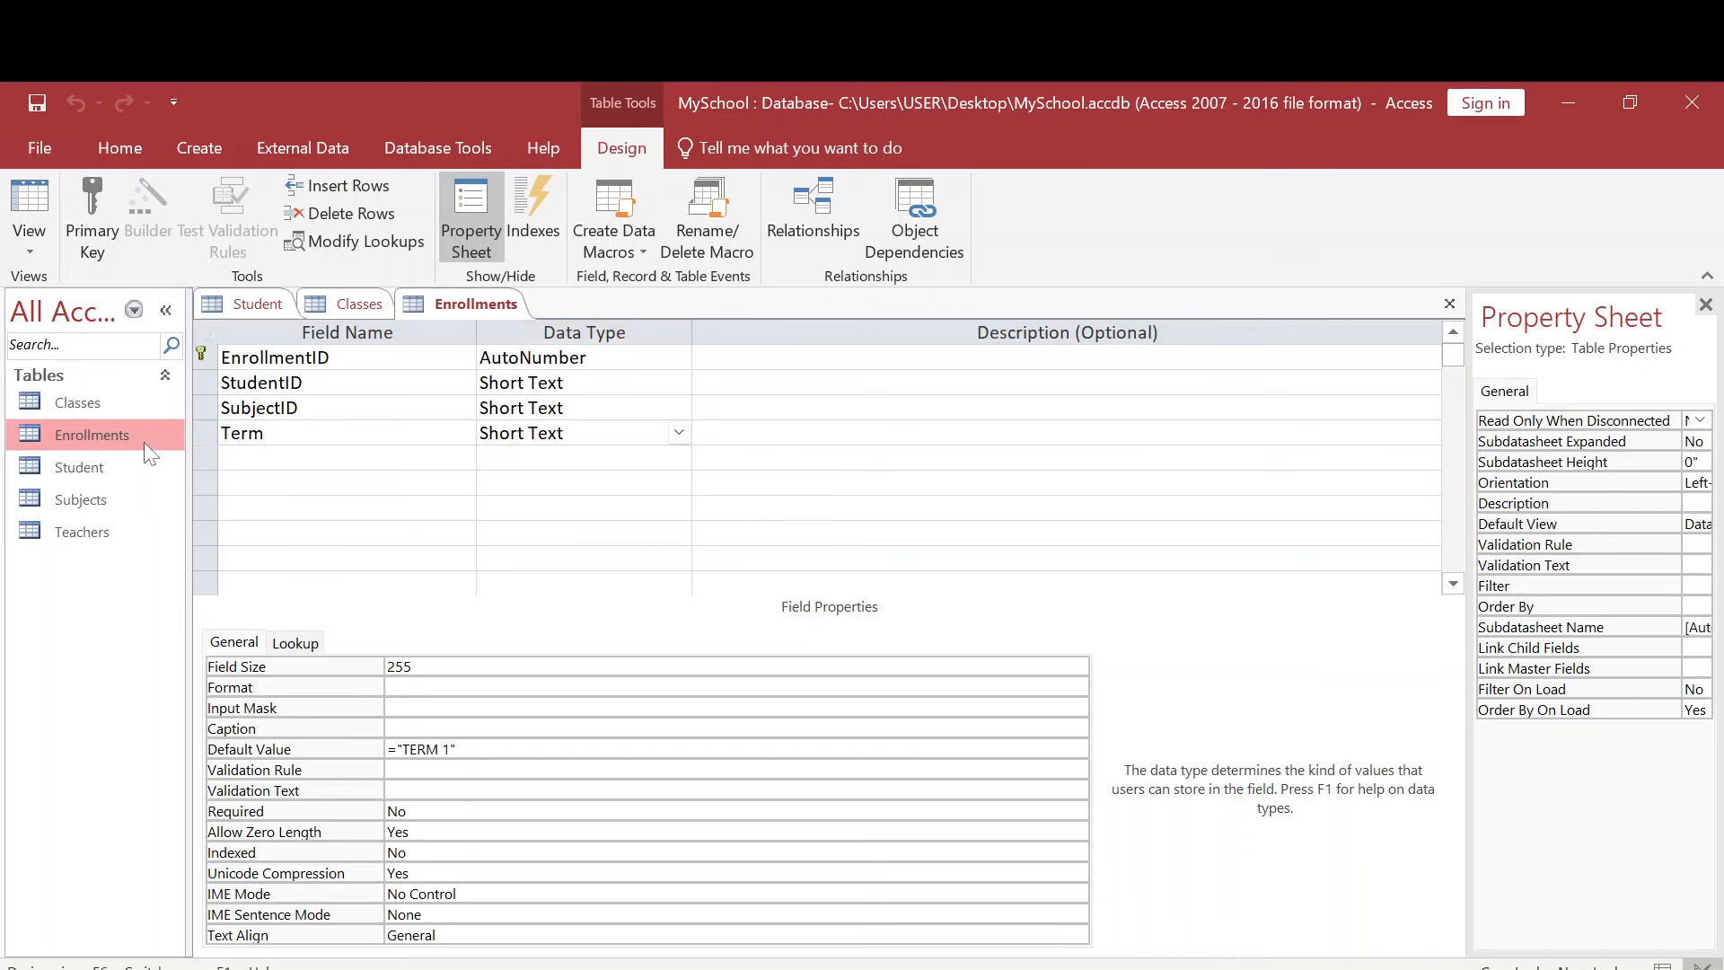
left_click(672, 359)
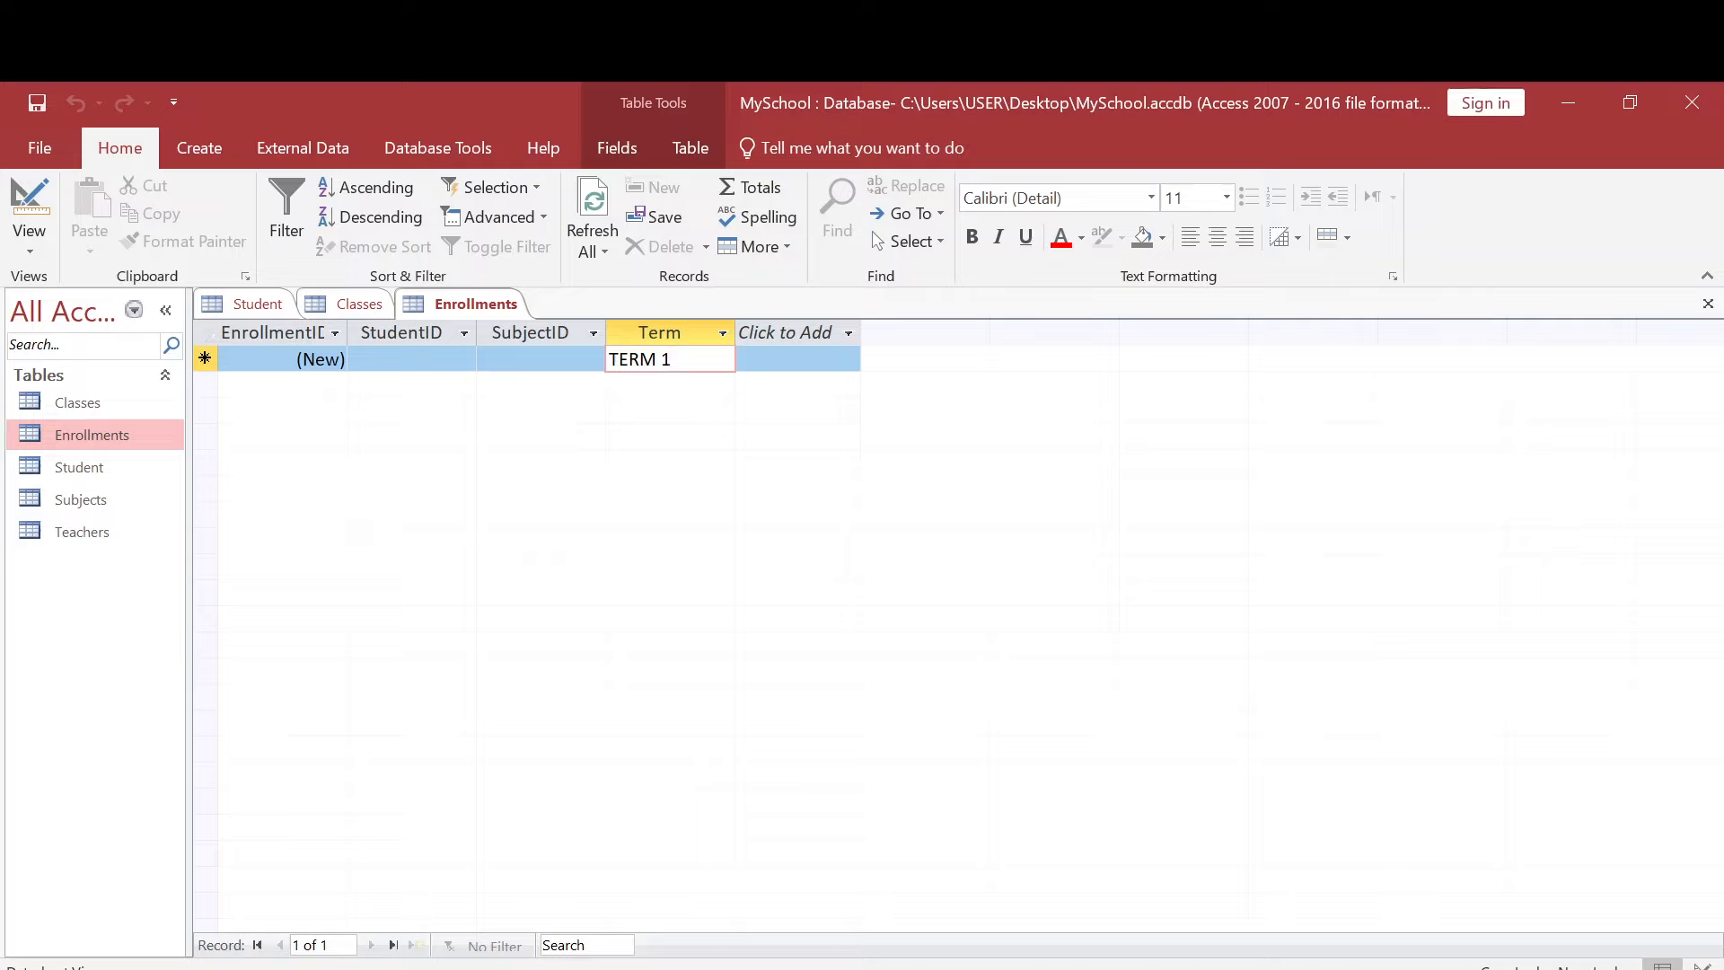
left_click(798, 359)
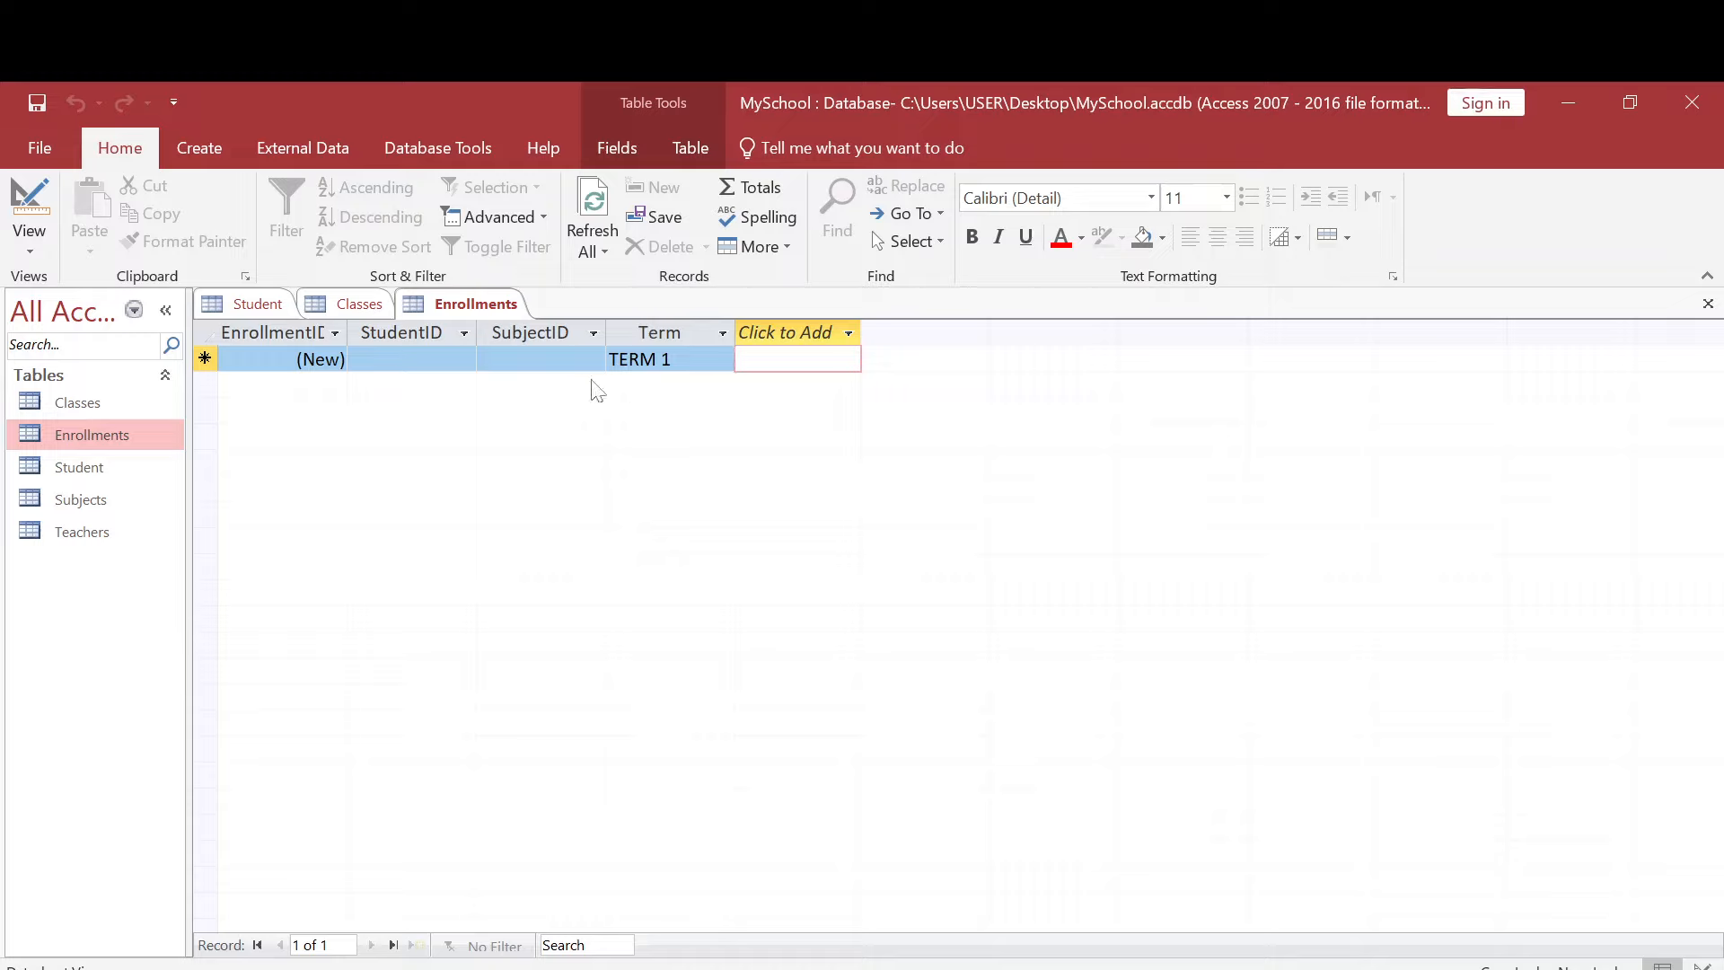
left_click(302, 359)
left_click(406, 359)
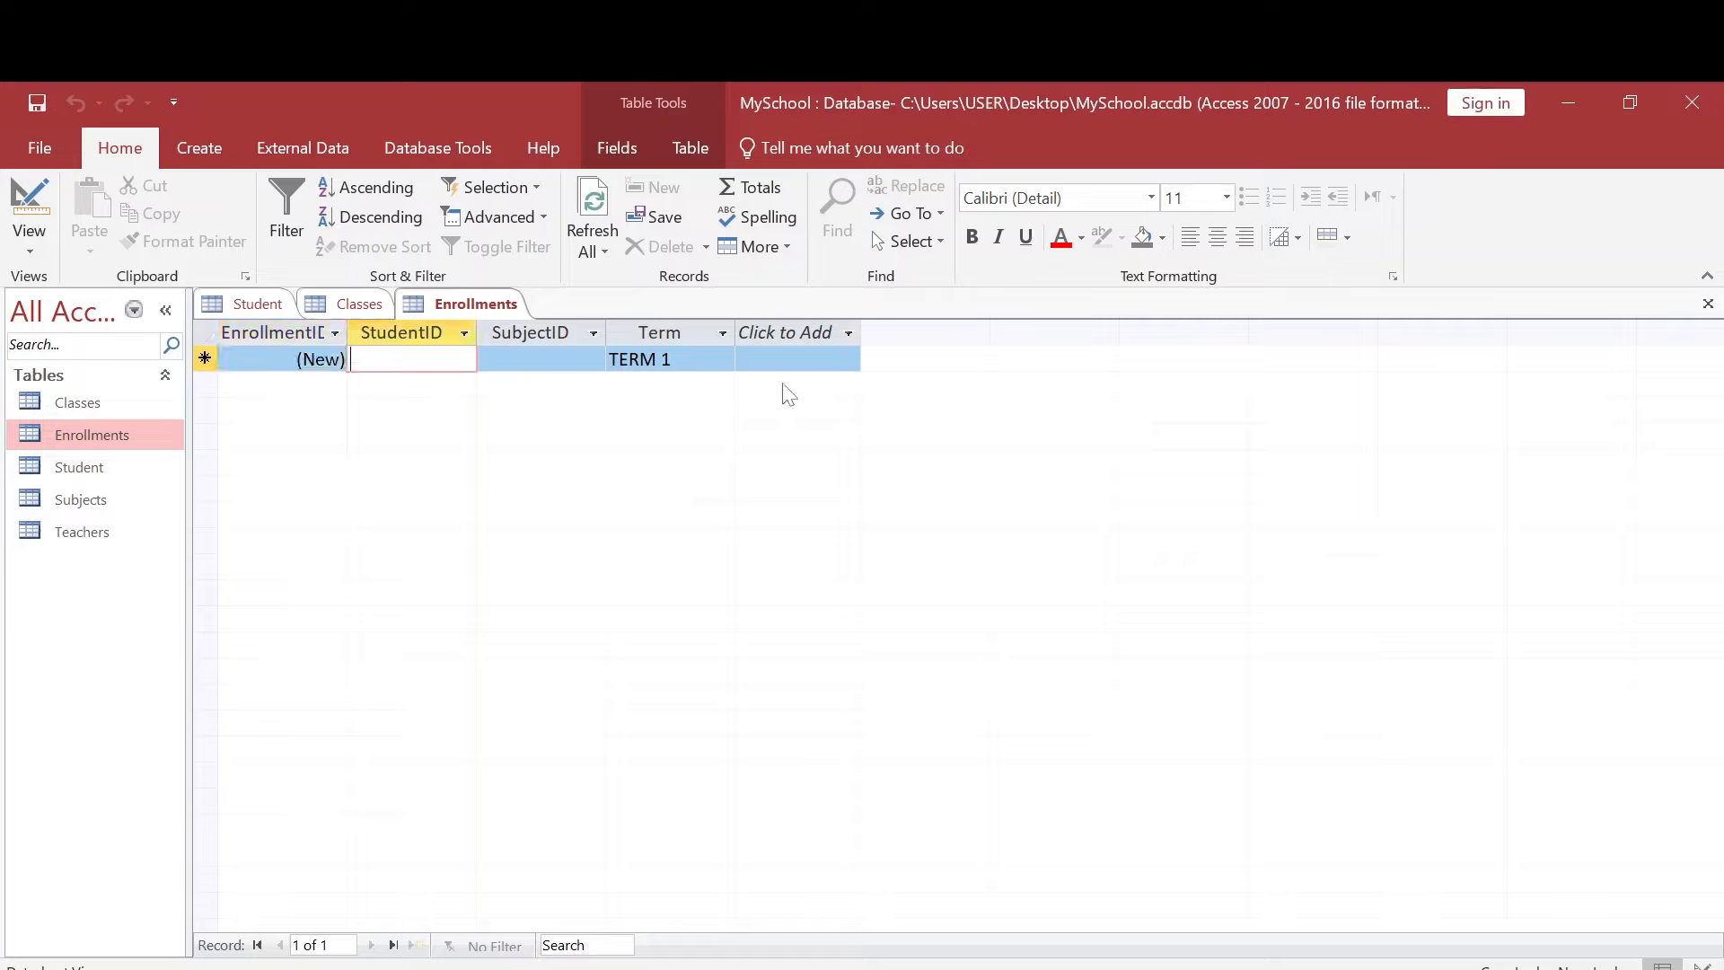
left_click(758, 362)
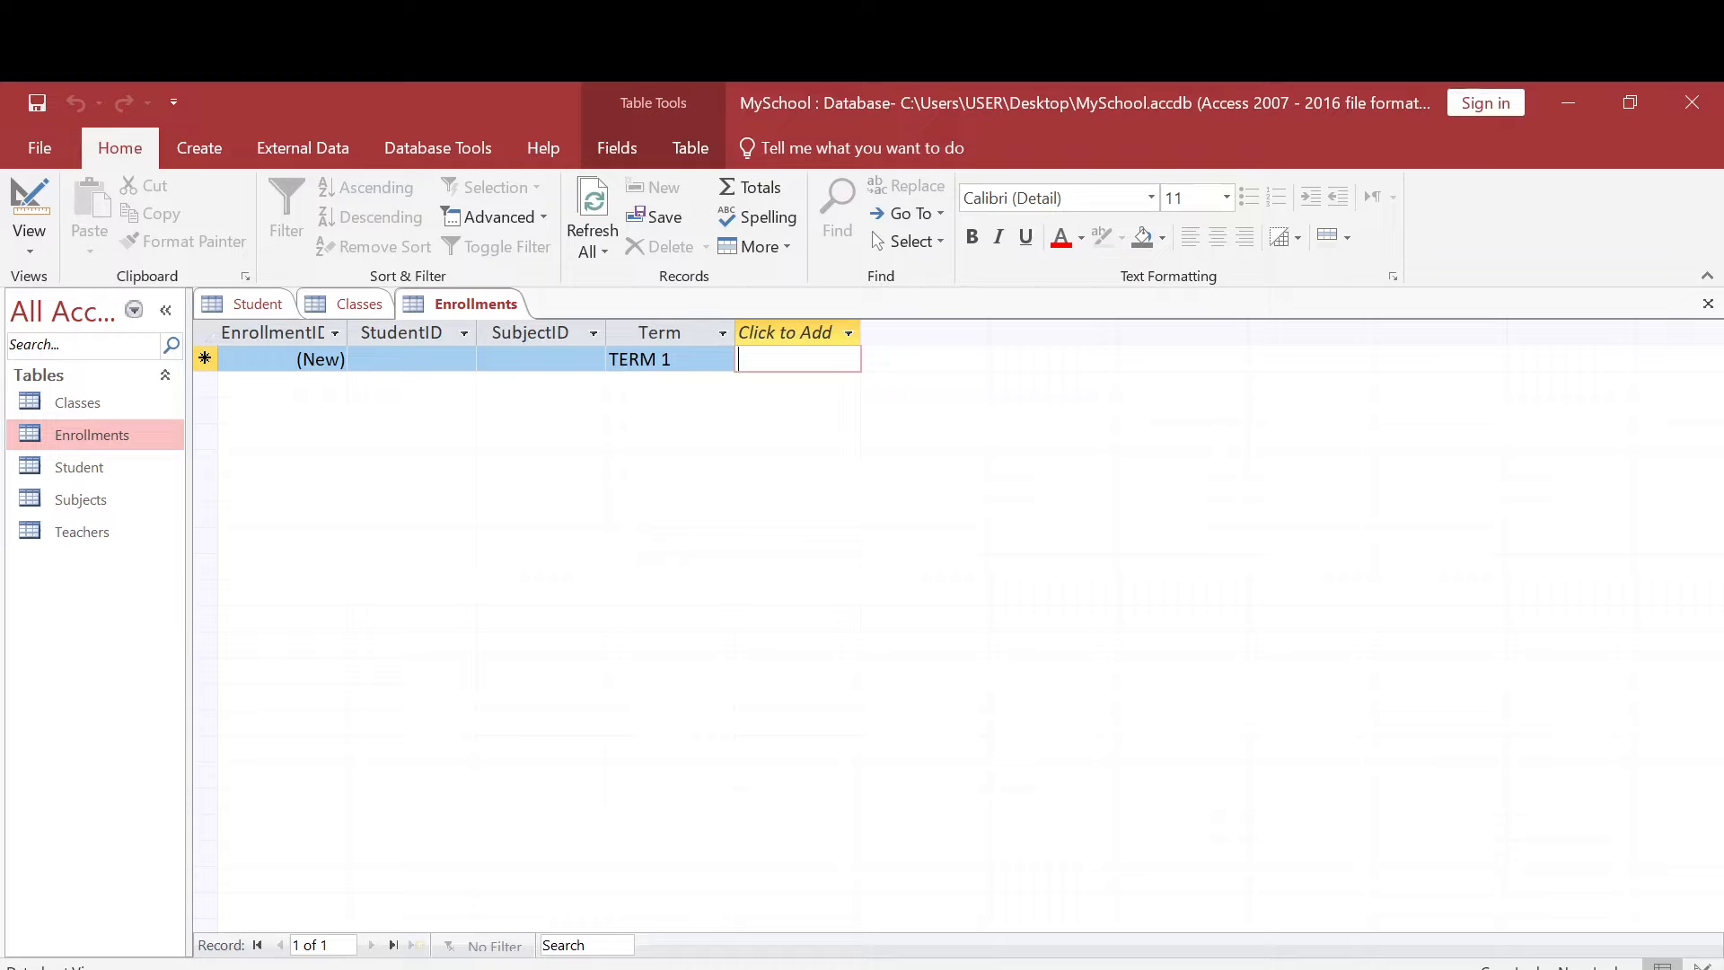
left_click(673, 359)
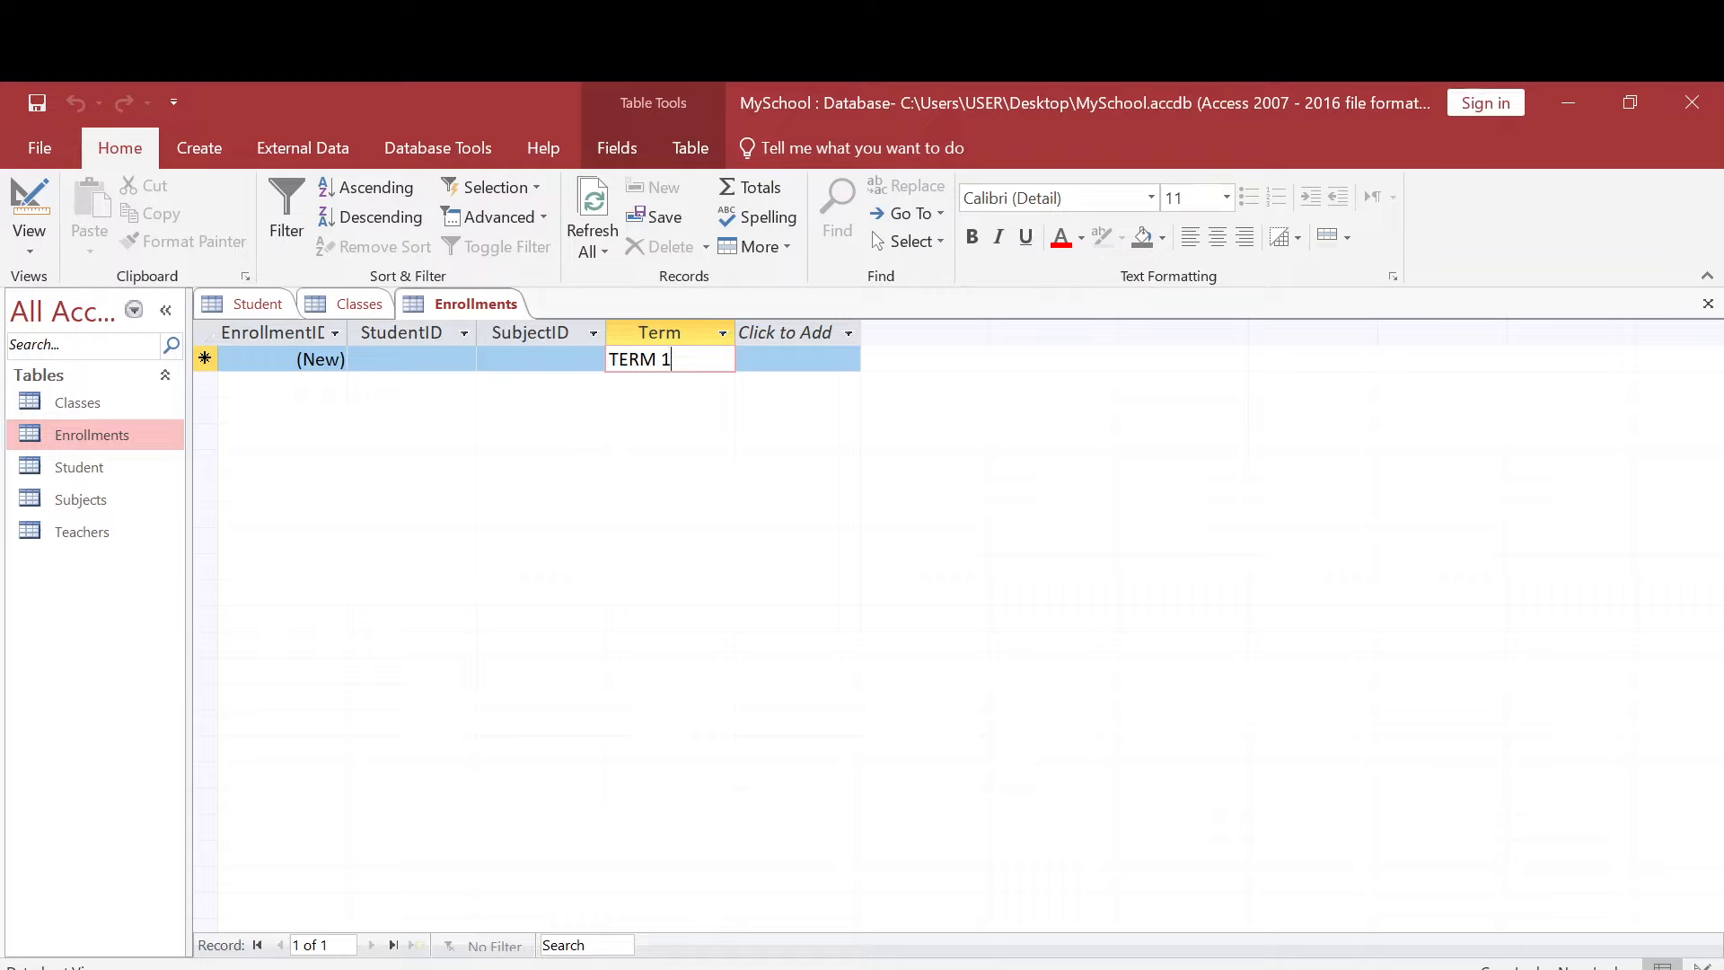
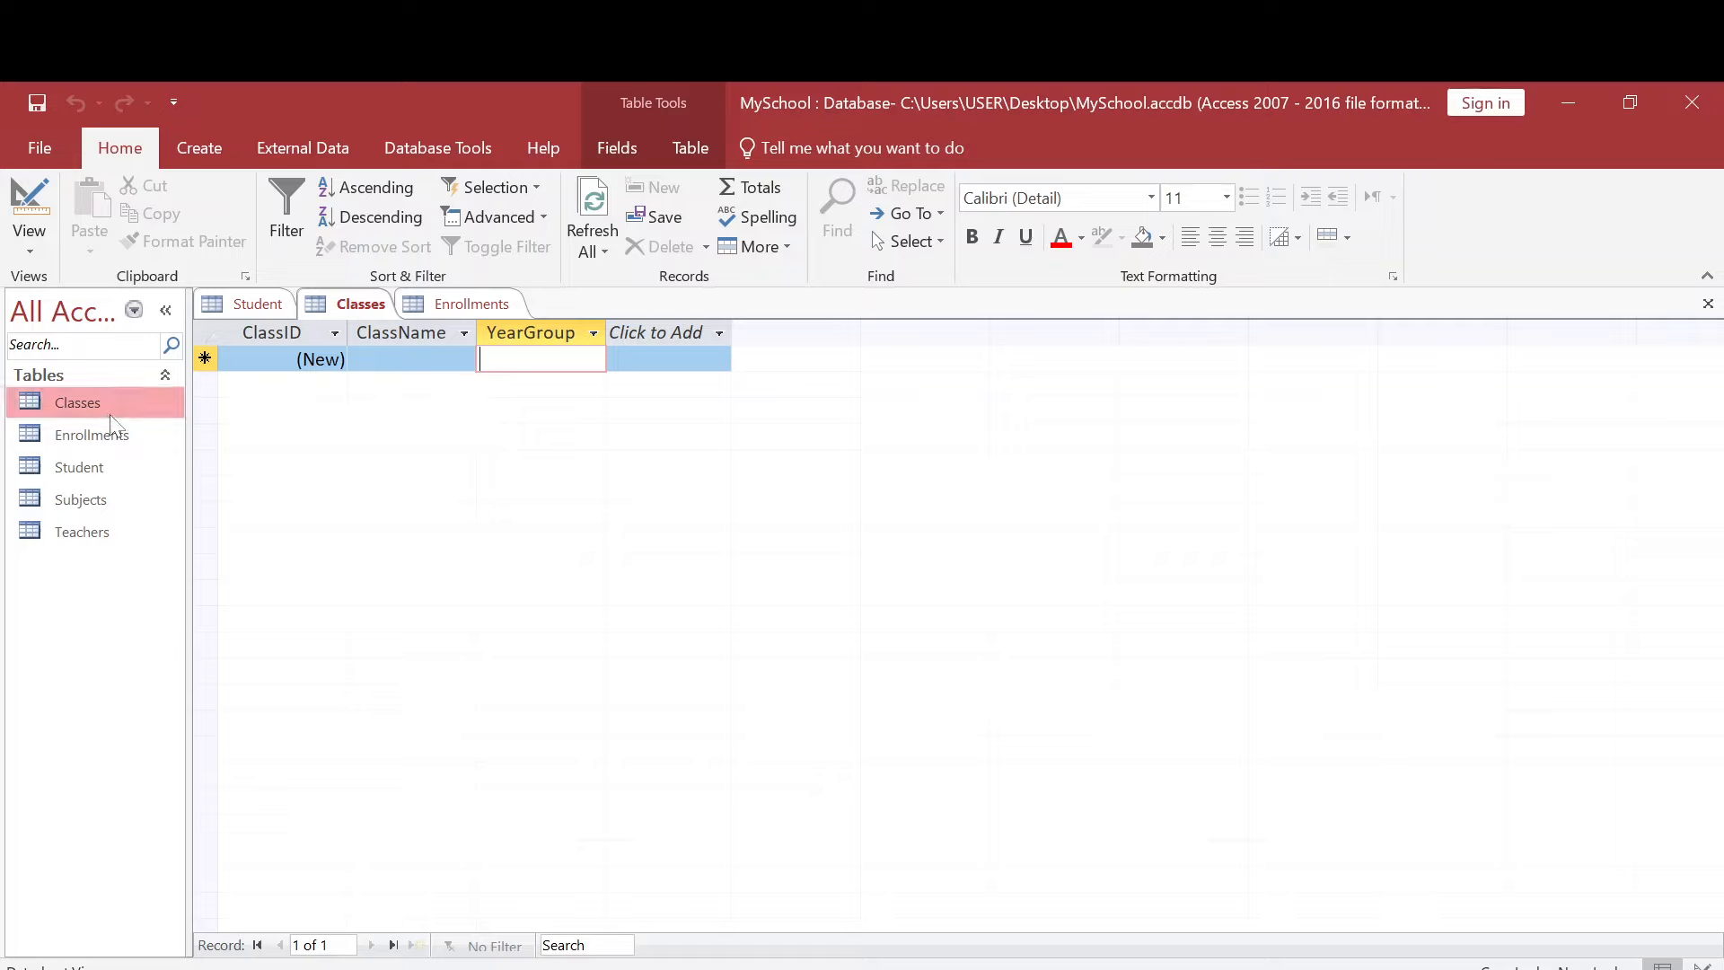
- Show the Classes table in Design View and change the YearGroup field's data type to Number
left_click(27, 247)
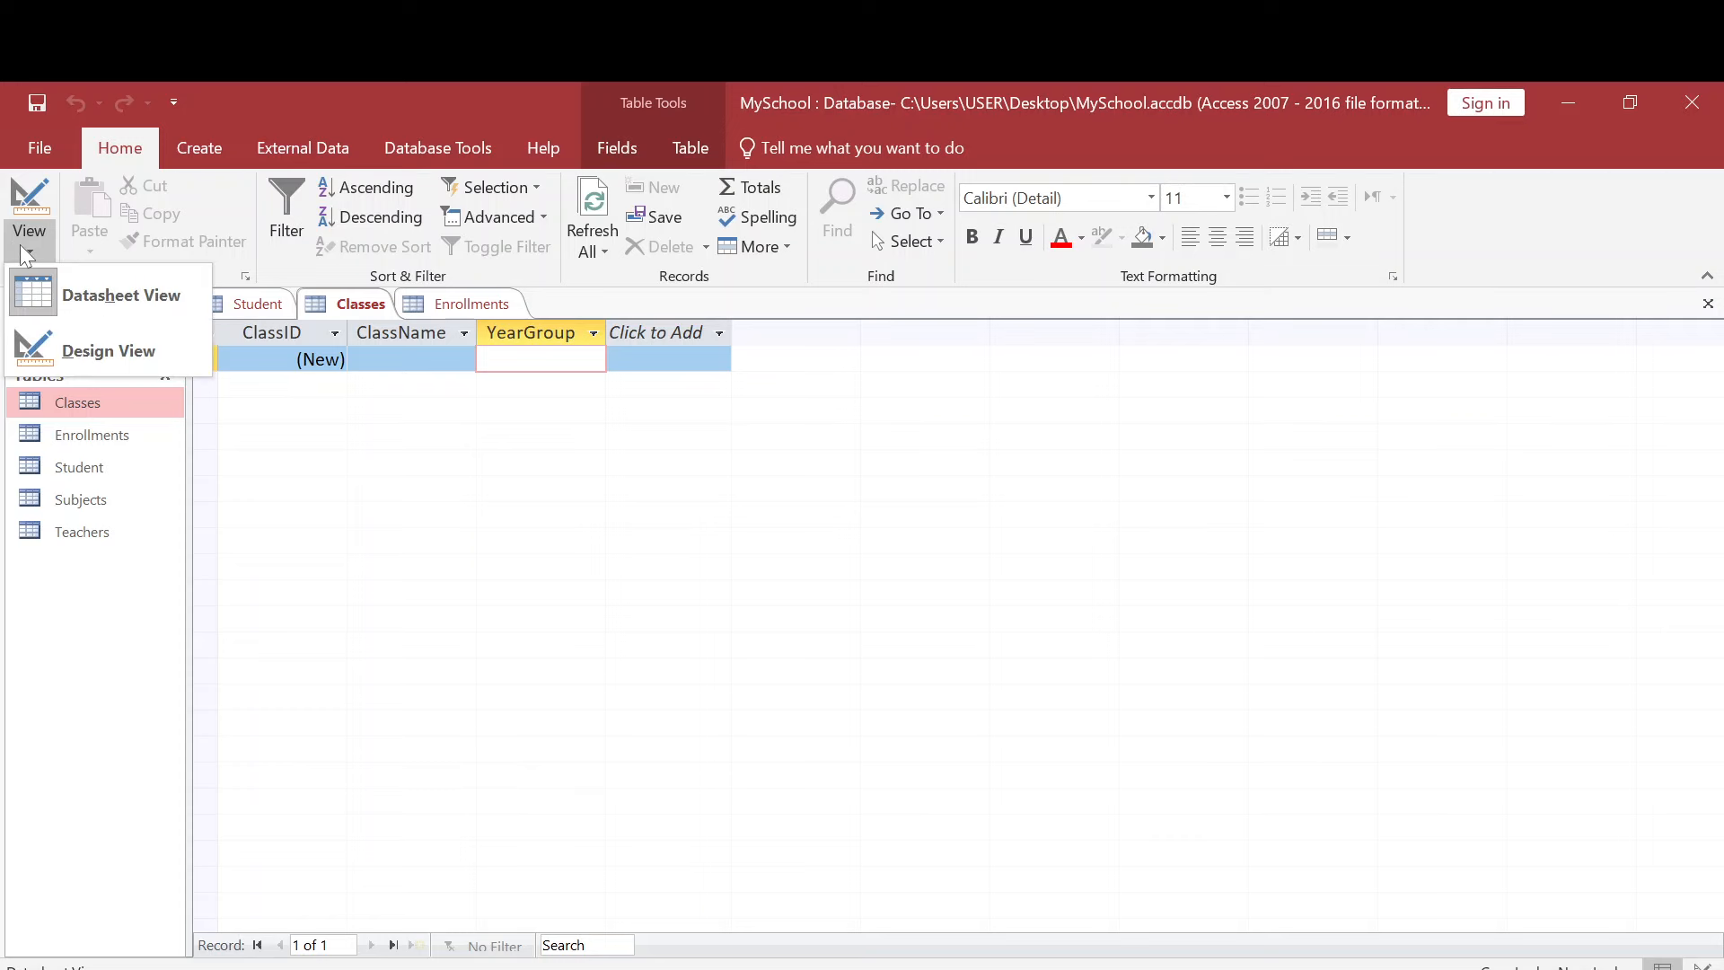
left_click(99, 345)
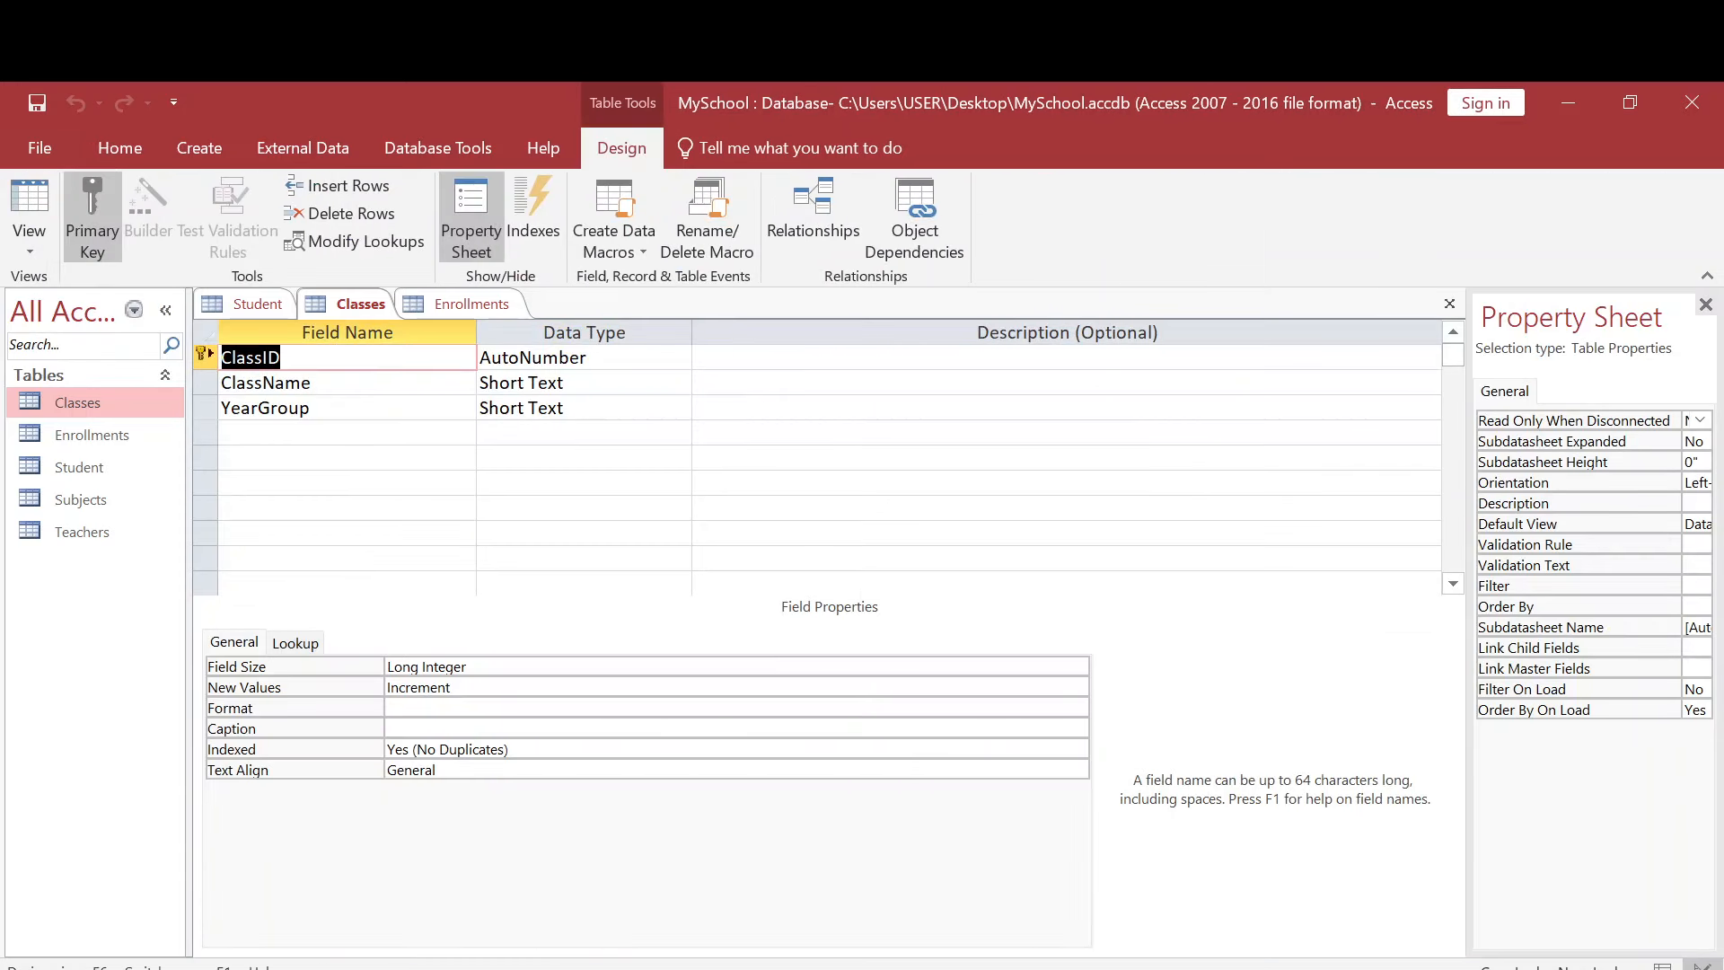
left_click(595, 409)
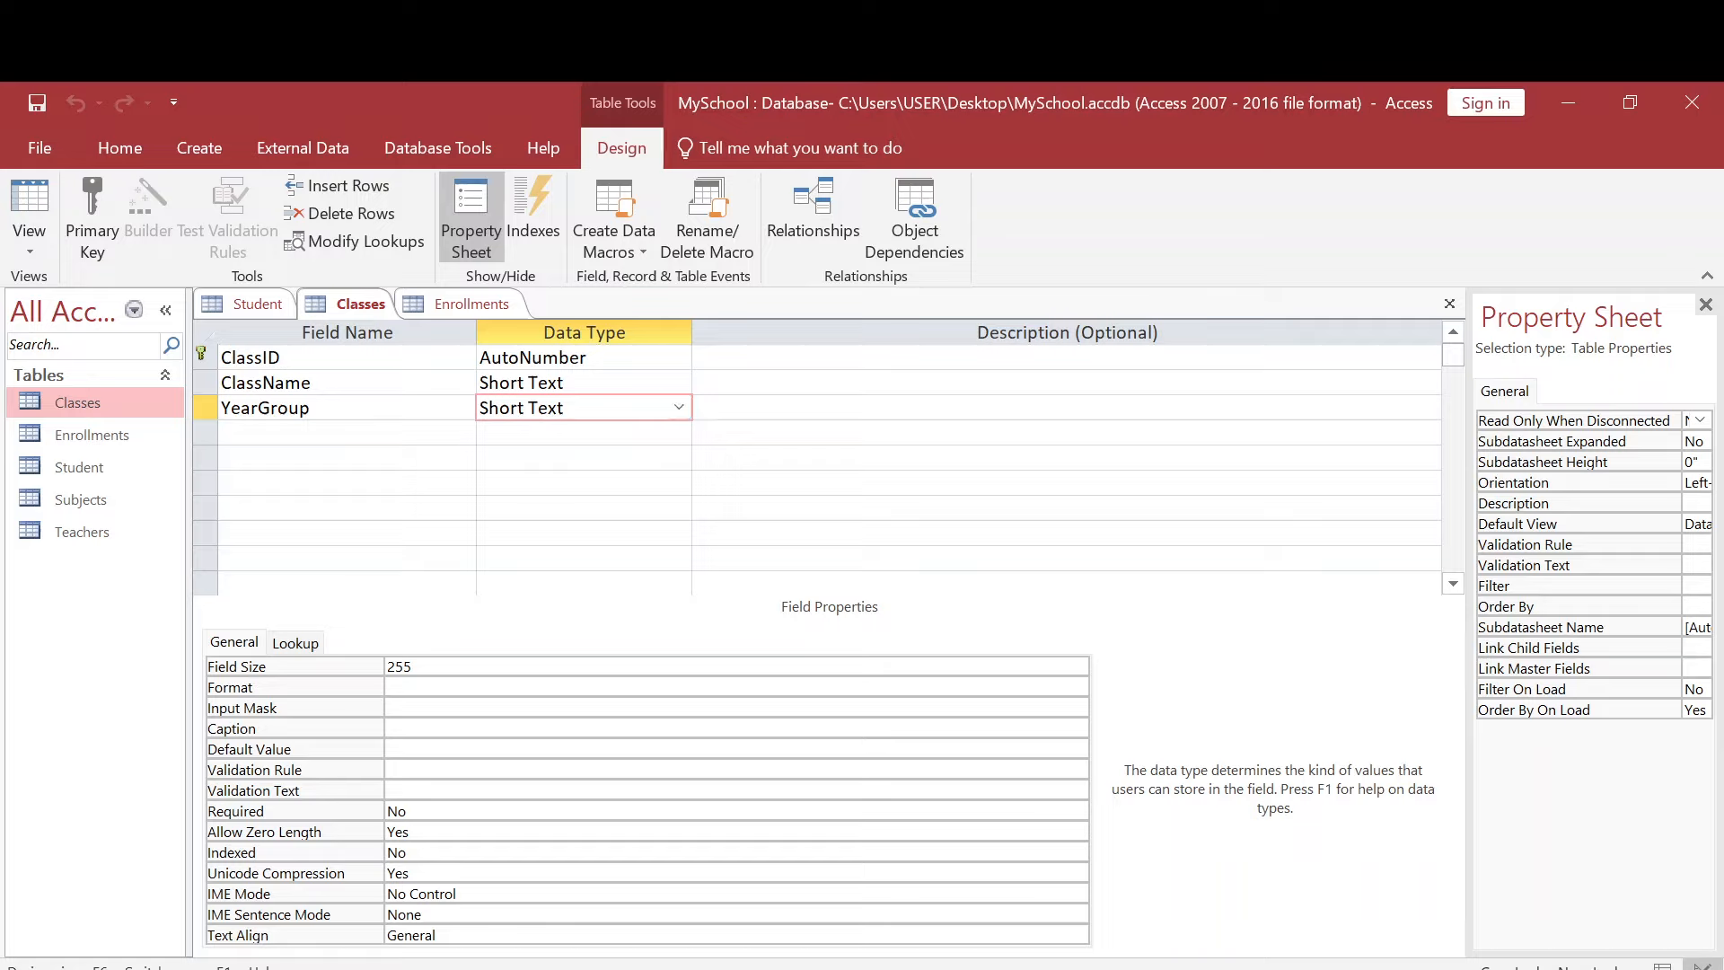
left_click(679, 408)
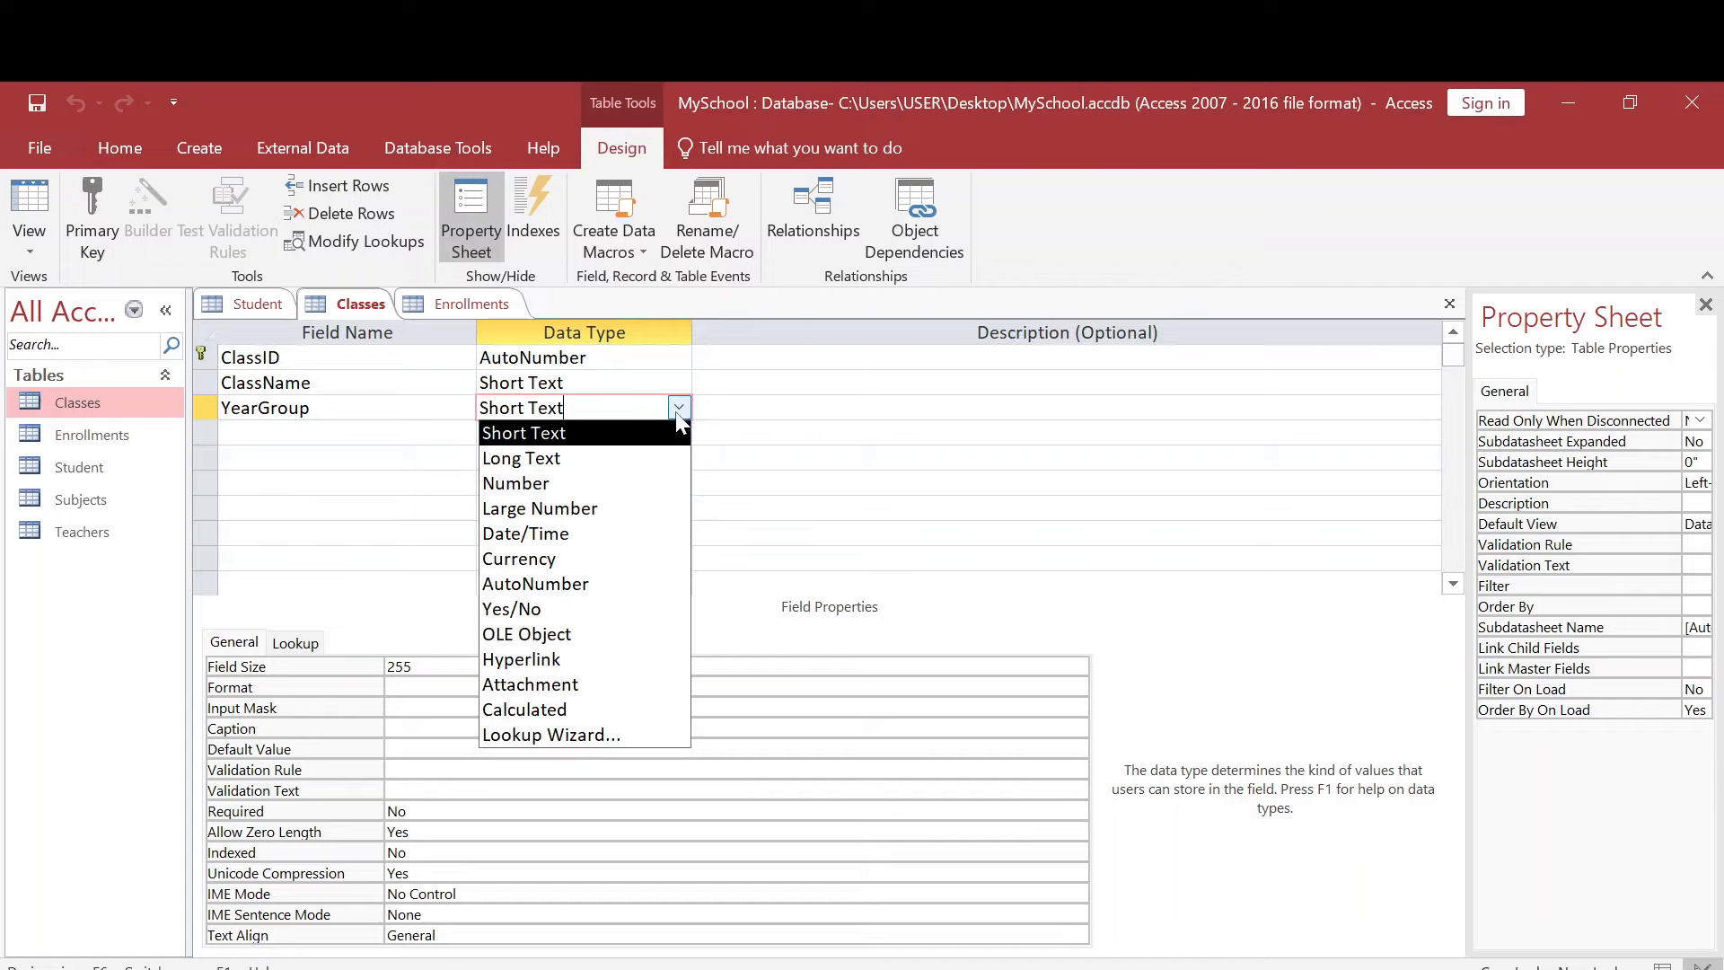
left_click(539, 481)
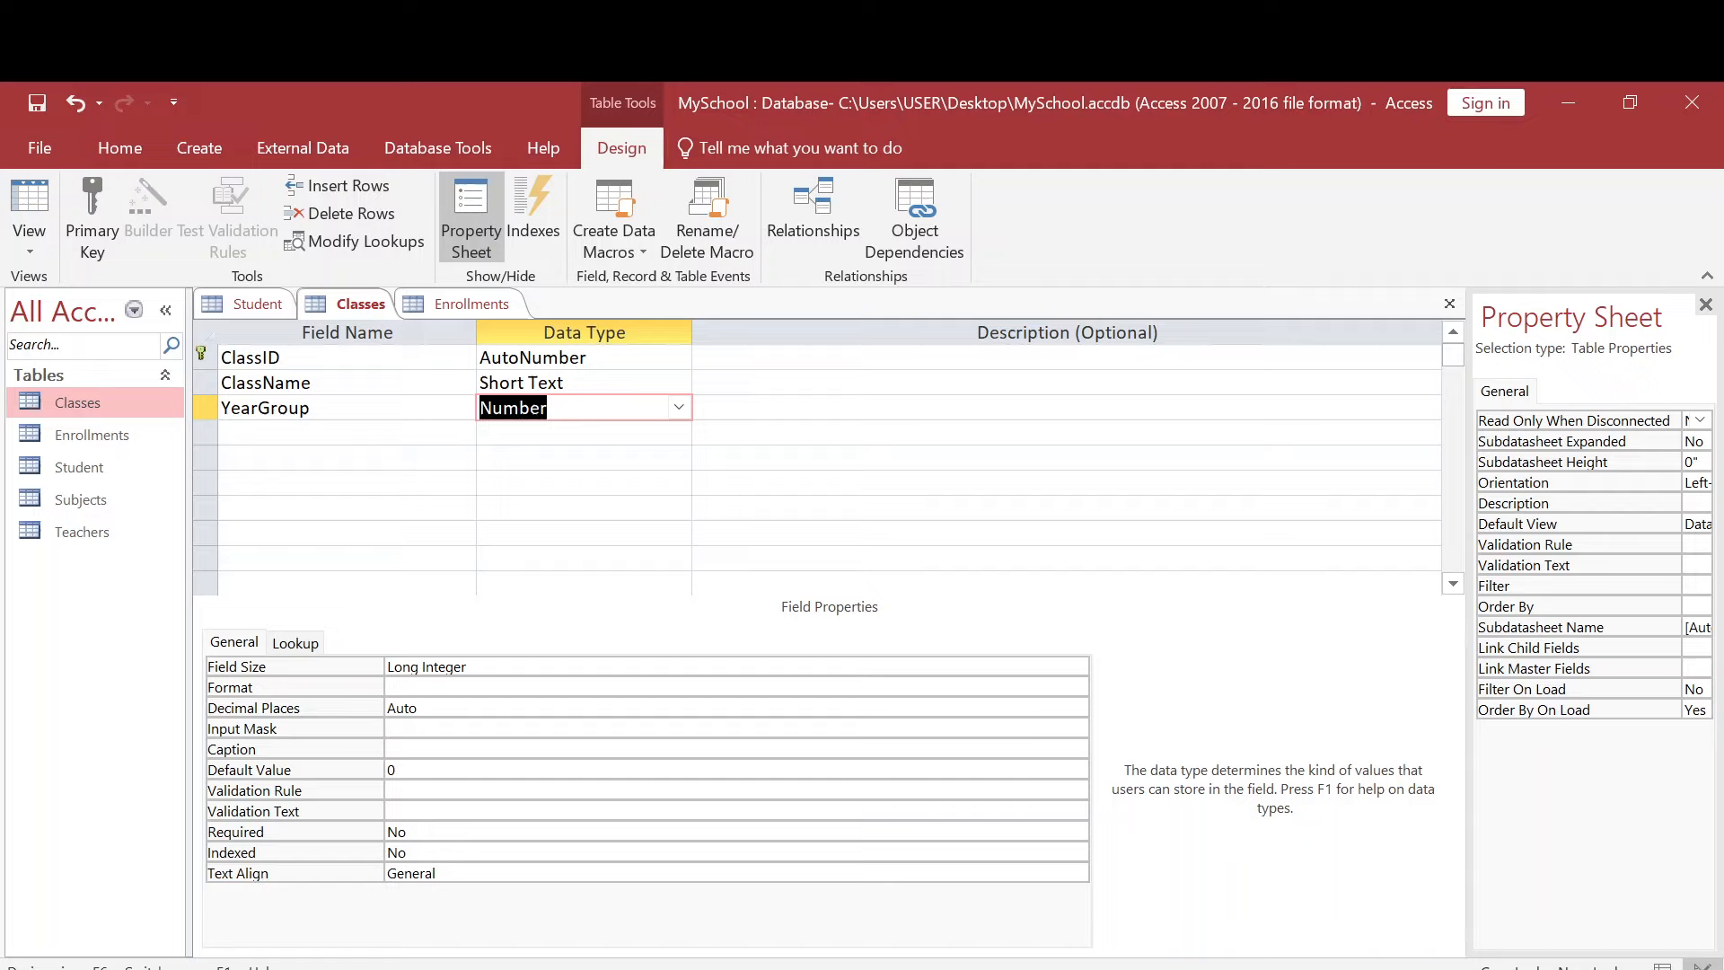
- Set the YearGroup field's validation rule to >=7 And <=18 in the Expression Builder
left_click(449, 790)
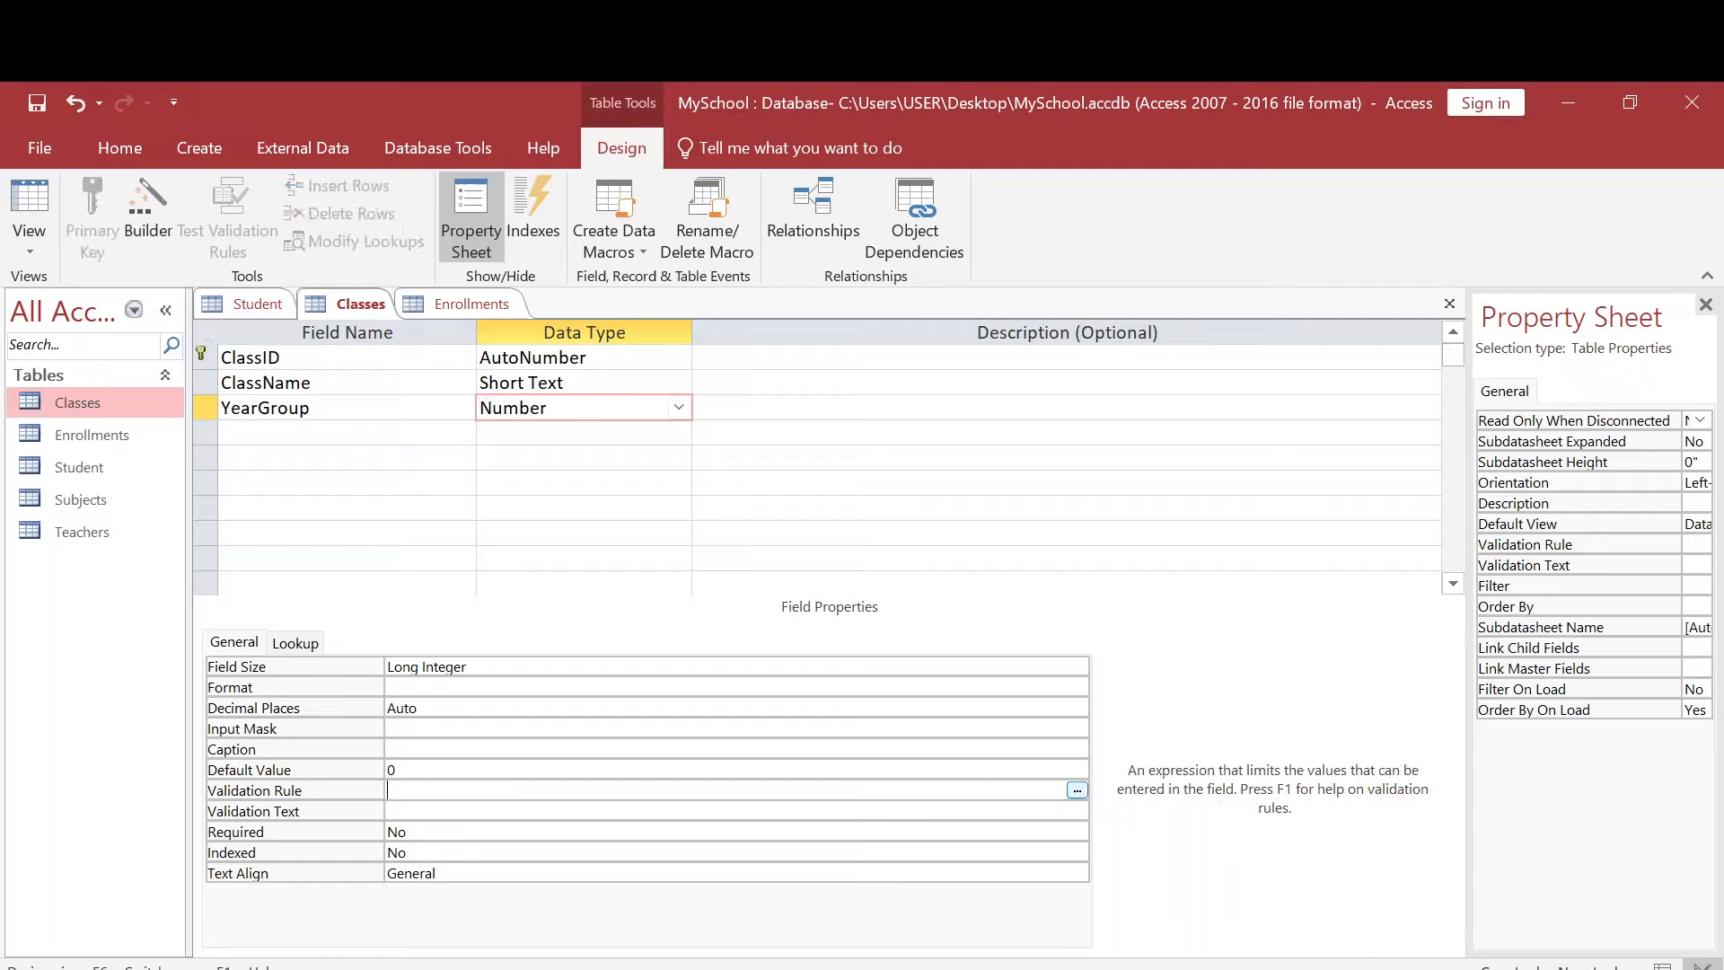
left_click(1077, 790)
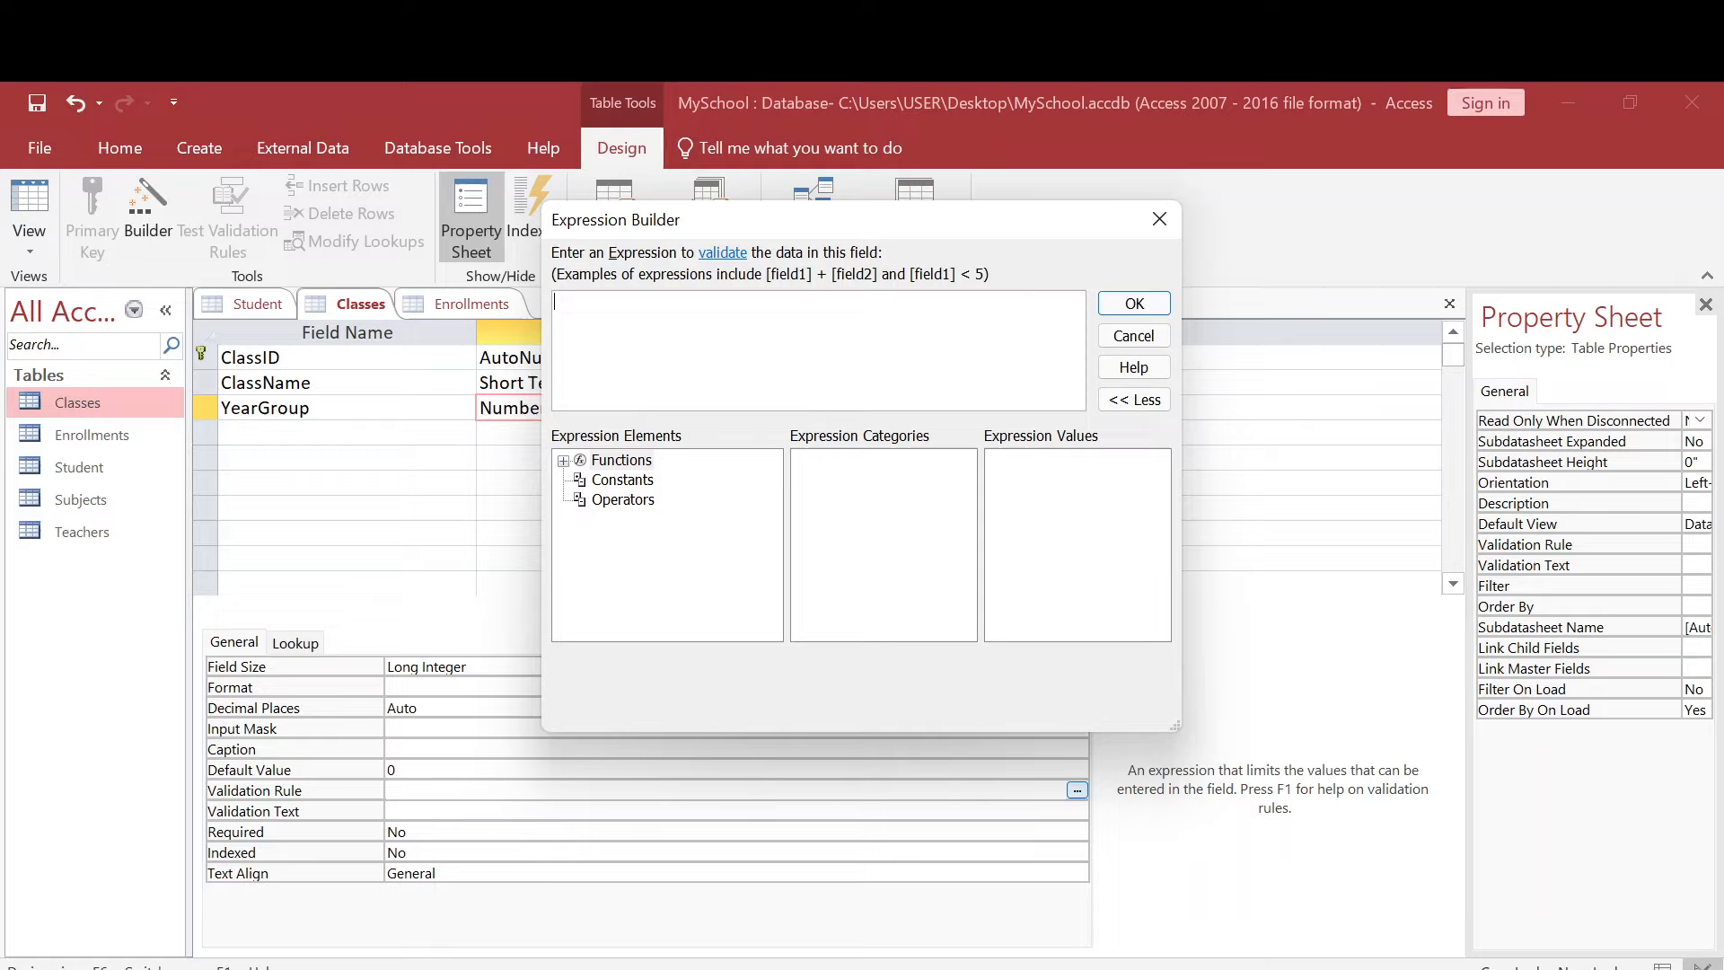
type(">")
type("7")
type("=")
type("A")
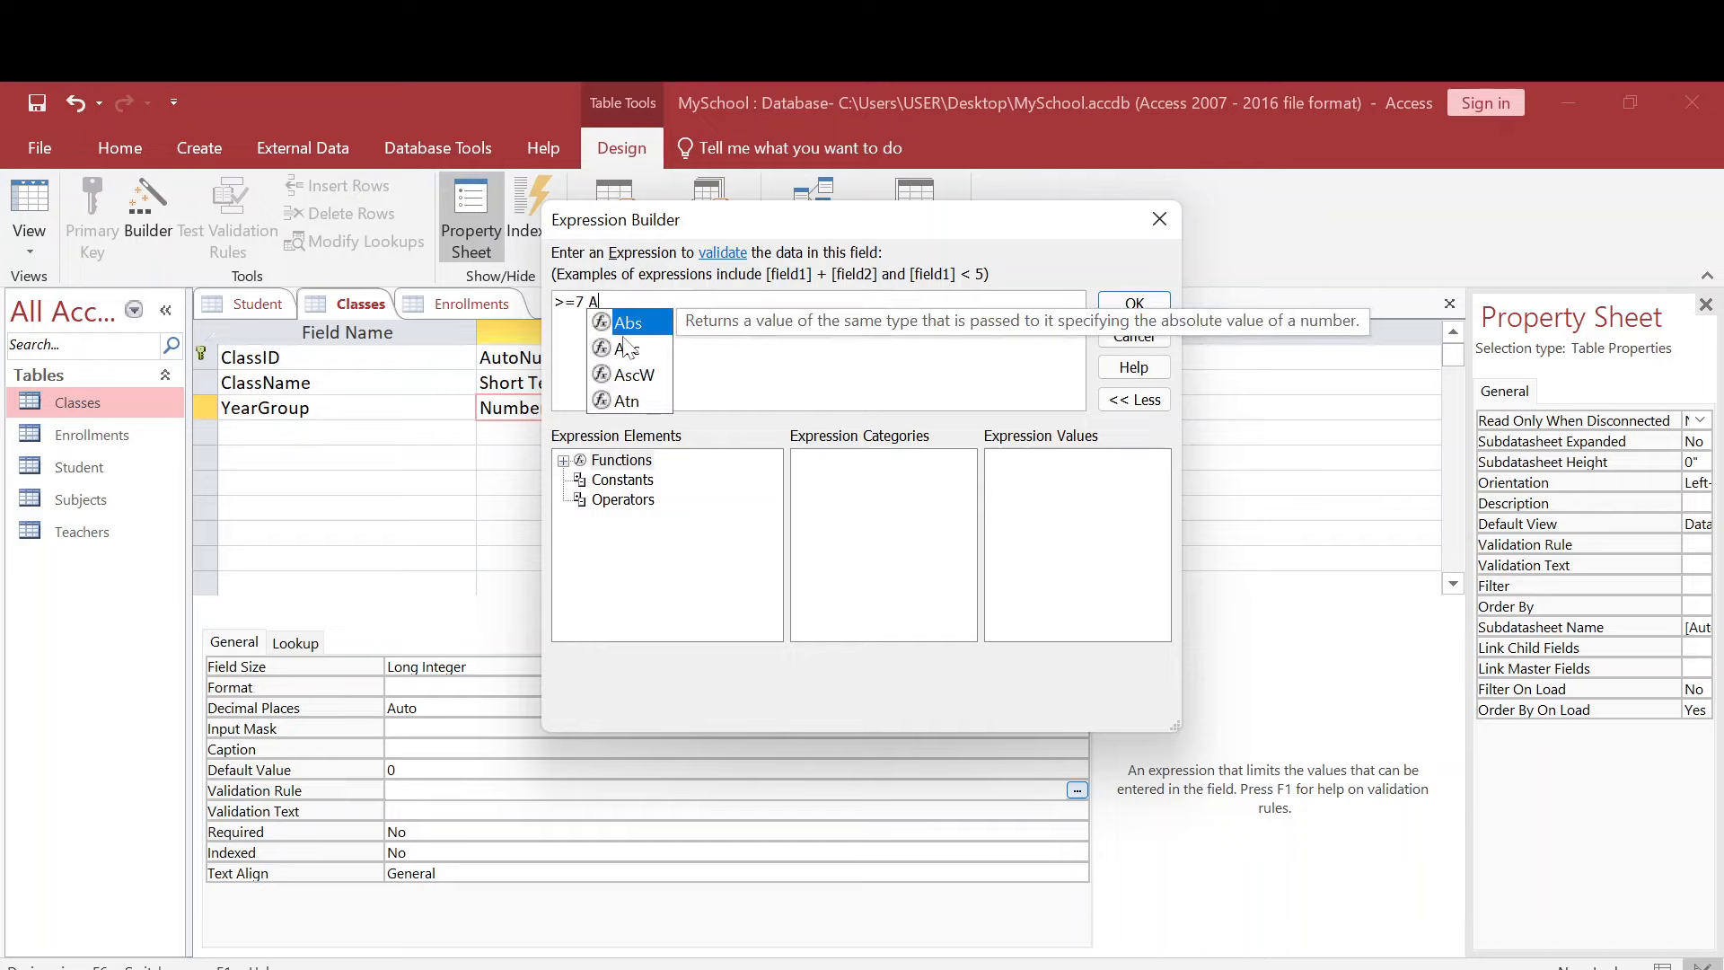
type("nd")
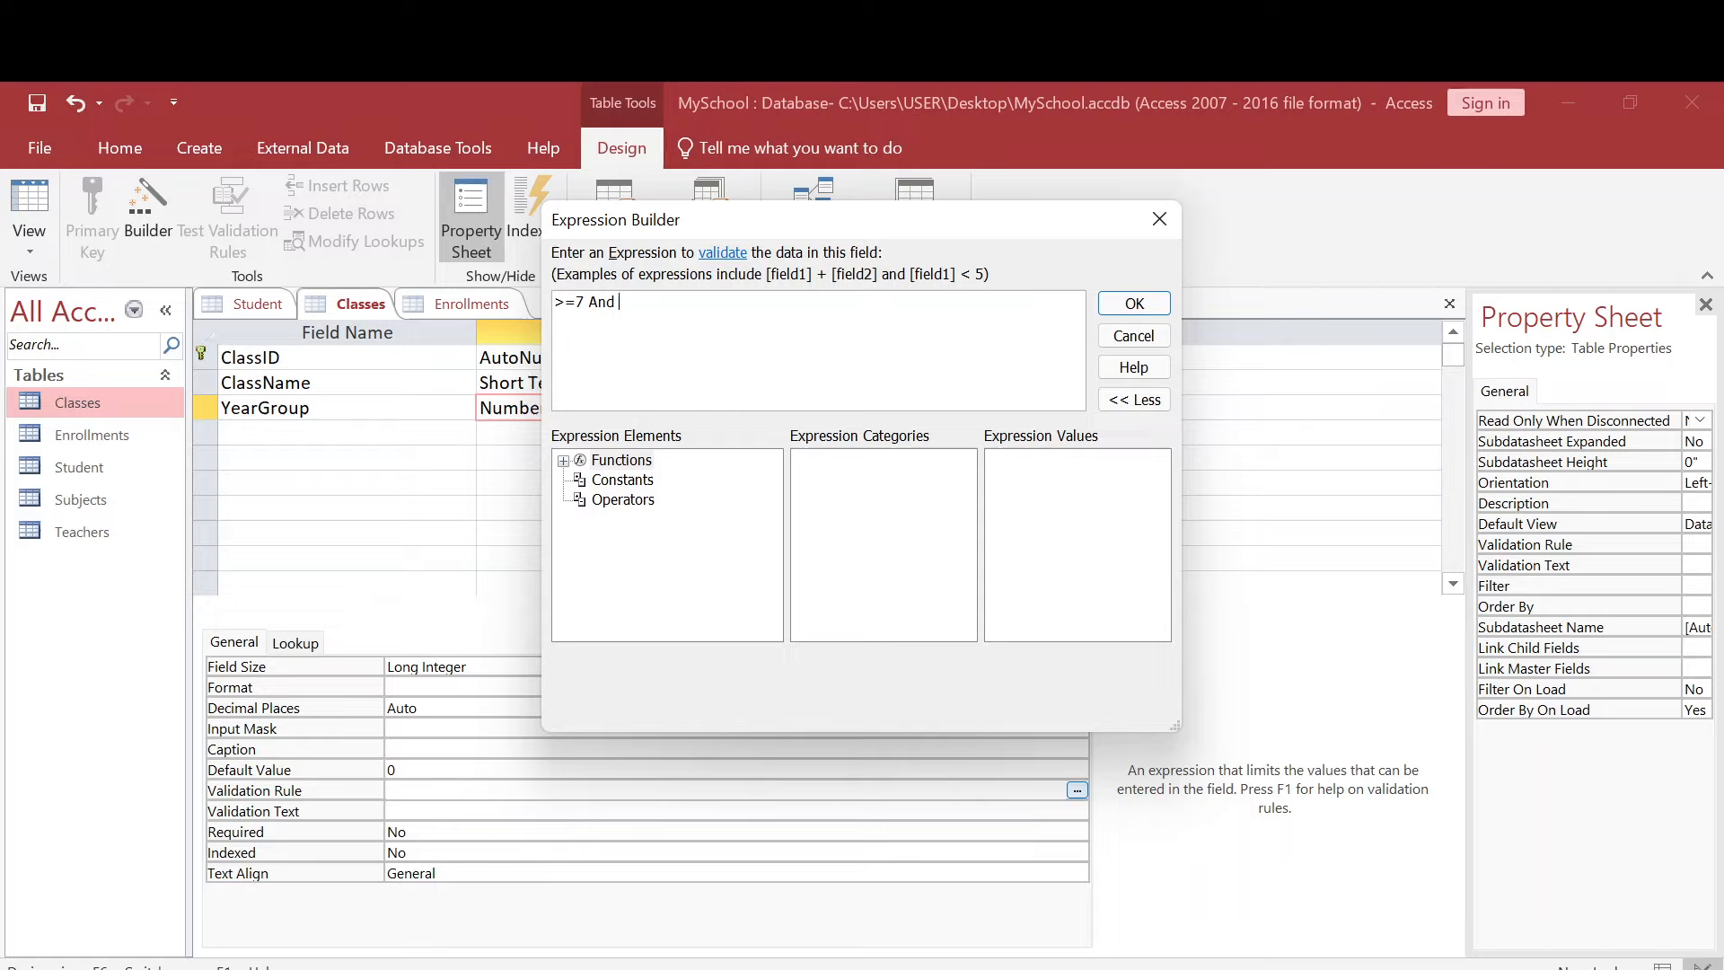
type(" <=18")
left_click(1145, 304)
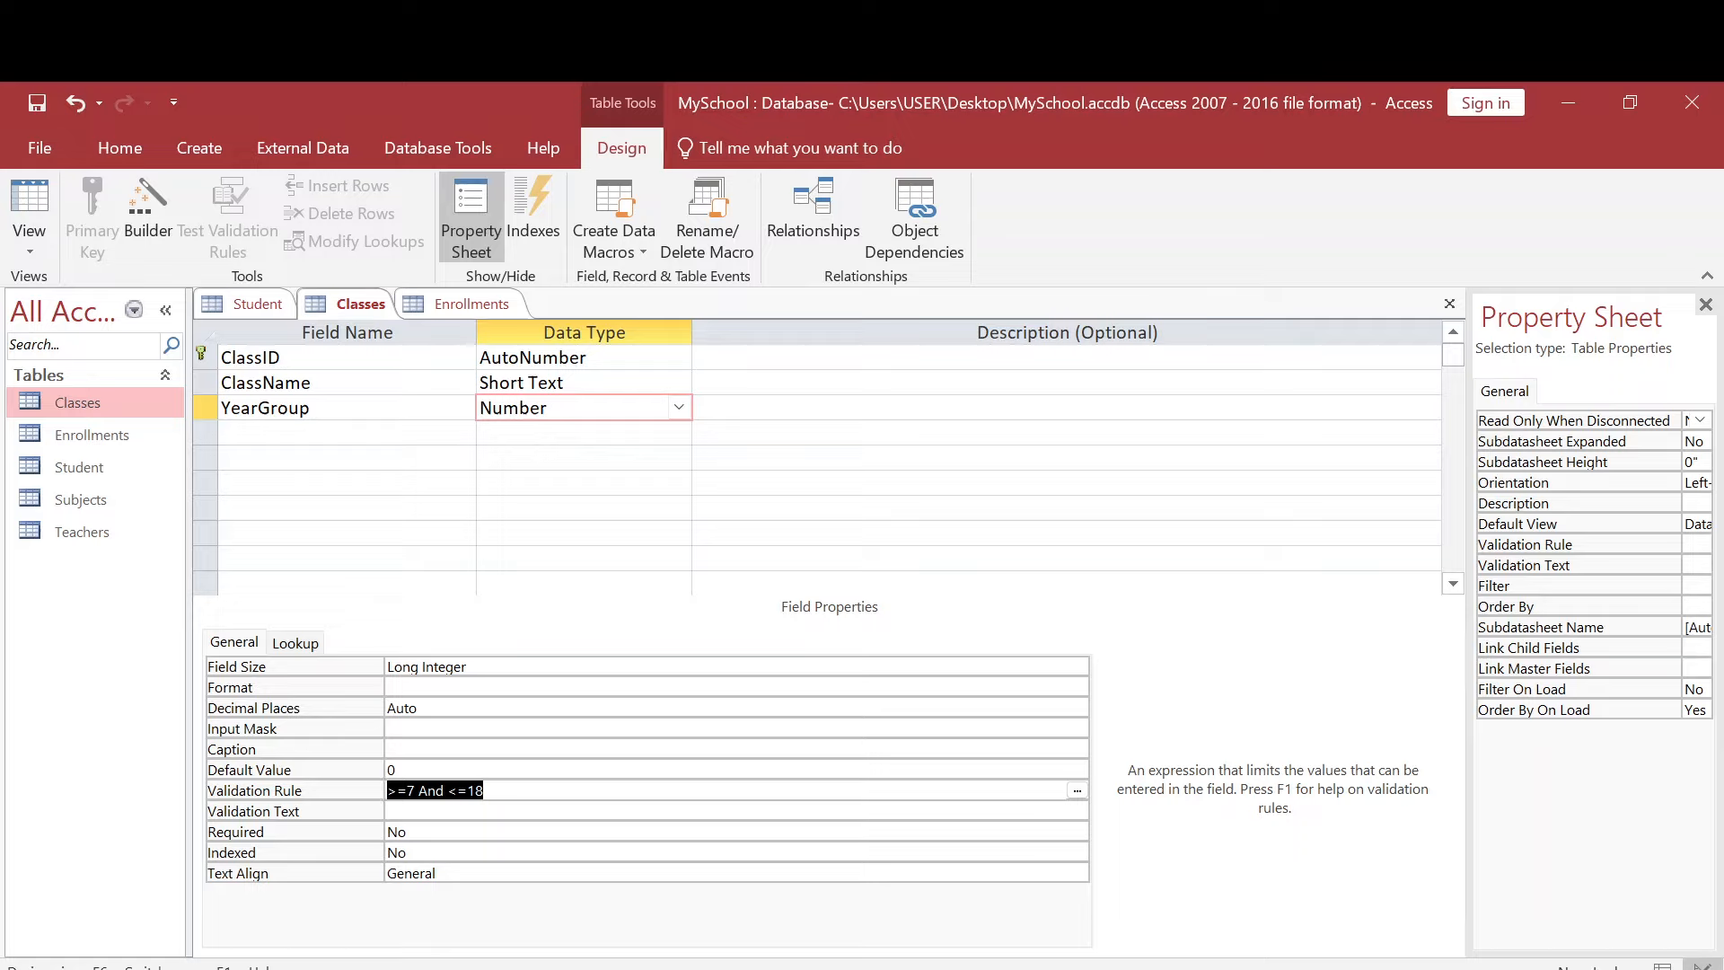
- Set the YearGroup field's validation text to "You are ineligible to enrol" in quotation marks and save the Classes table
left_click(390, 811)
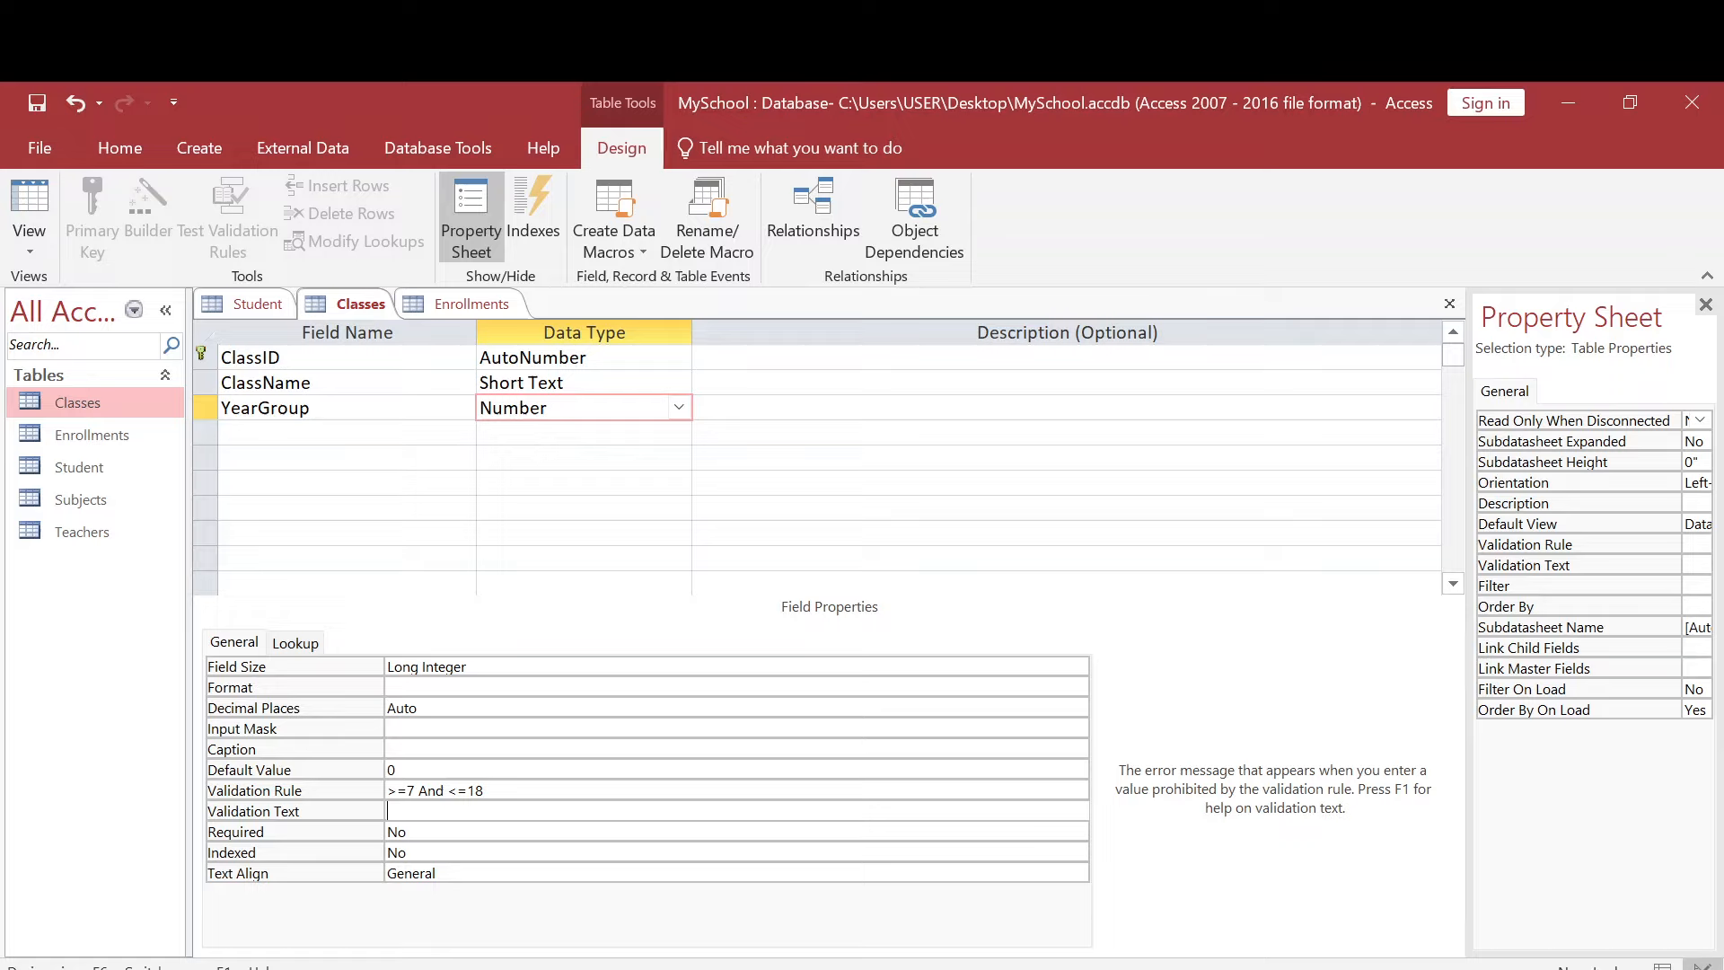
type("\"You are ineligible to enrol")
left_click(392, 749)
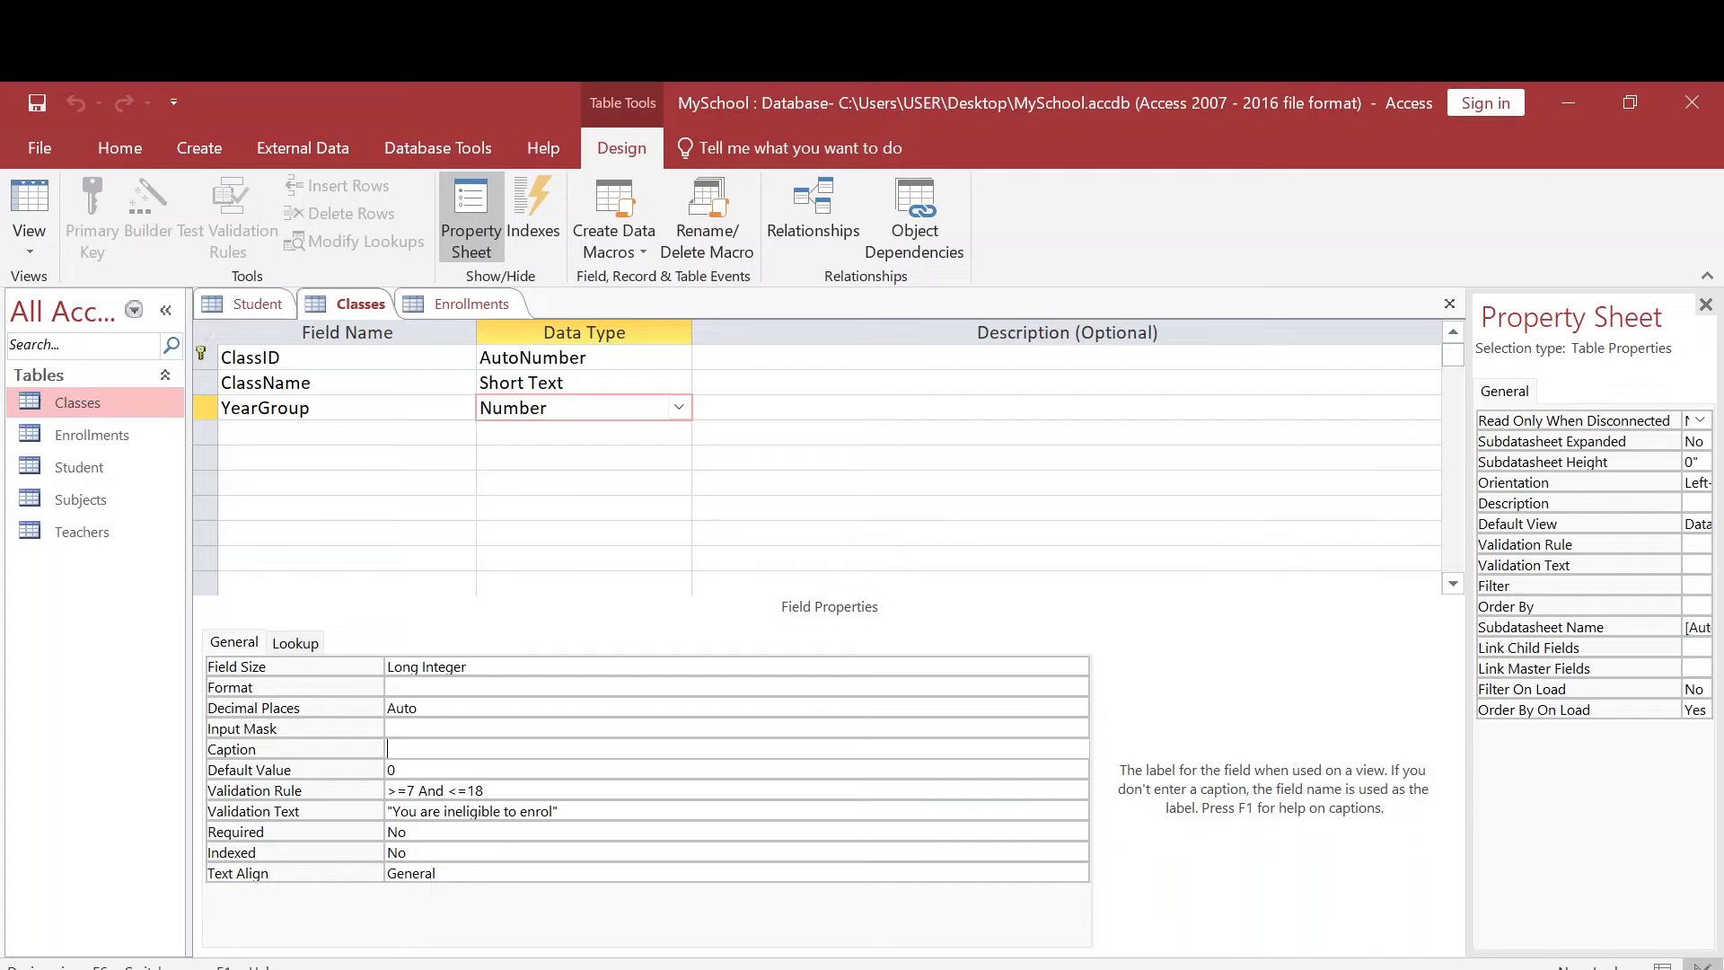
- Open the Classes datasheet and enter 7 as the YearGroup of the first record
double_click(113, 408)
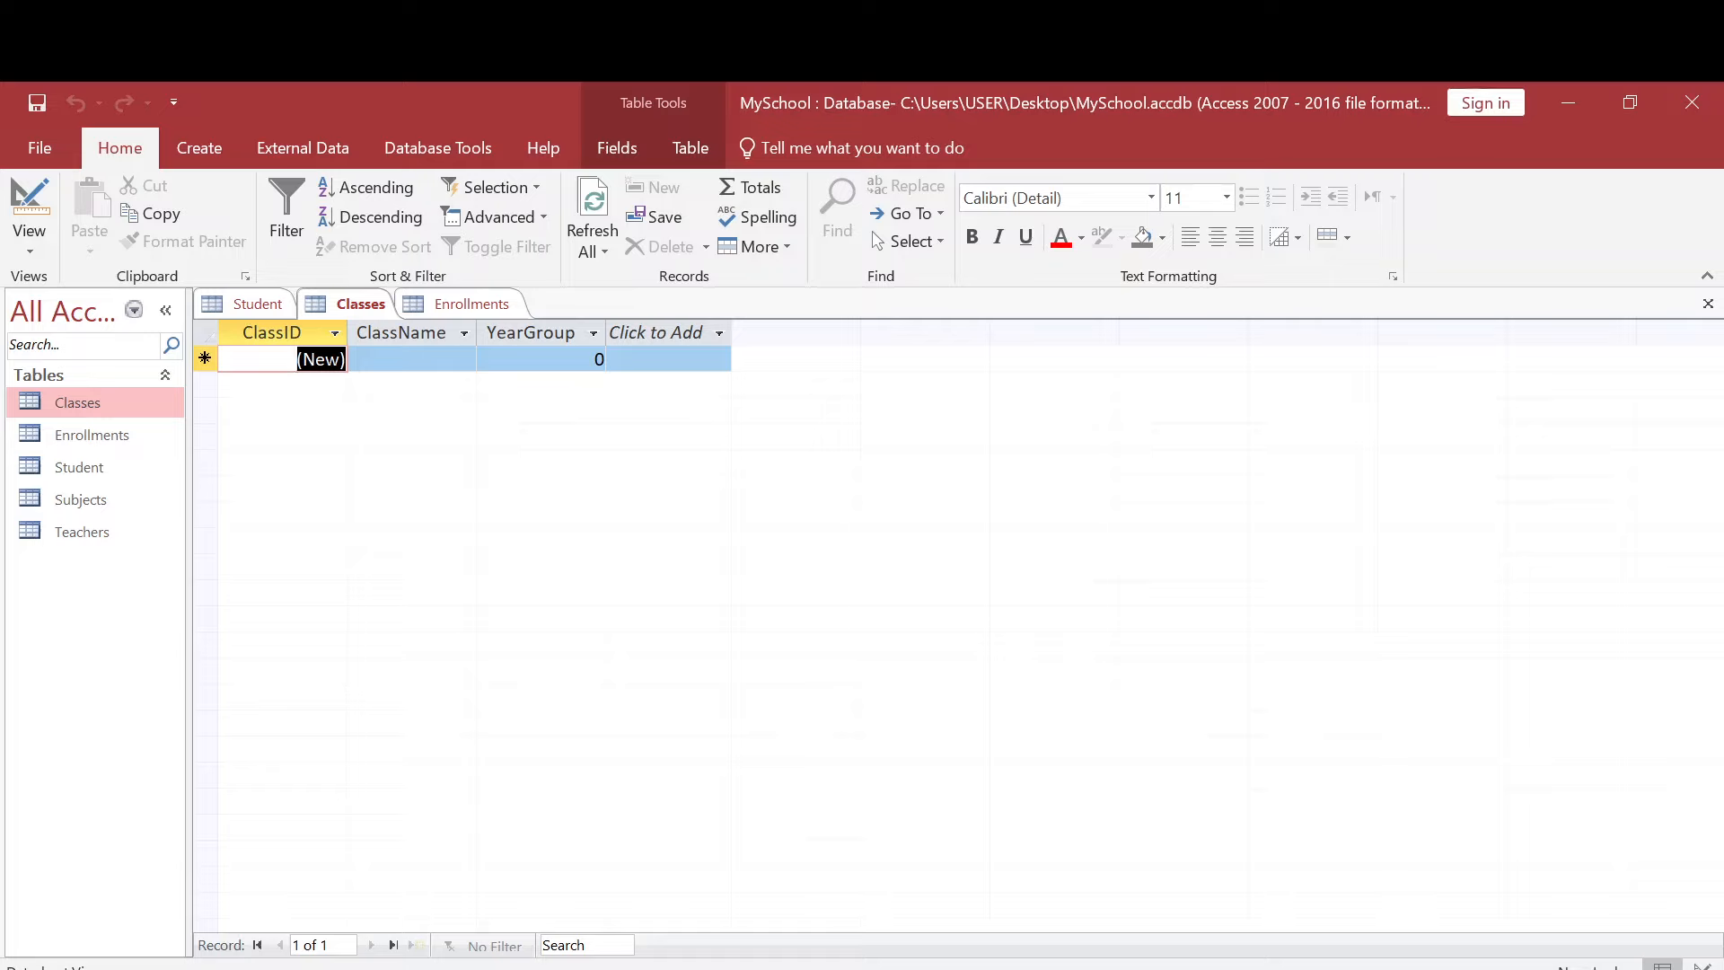
left_click(541, 361)
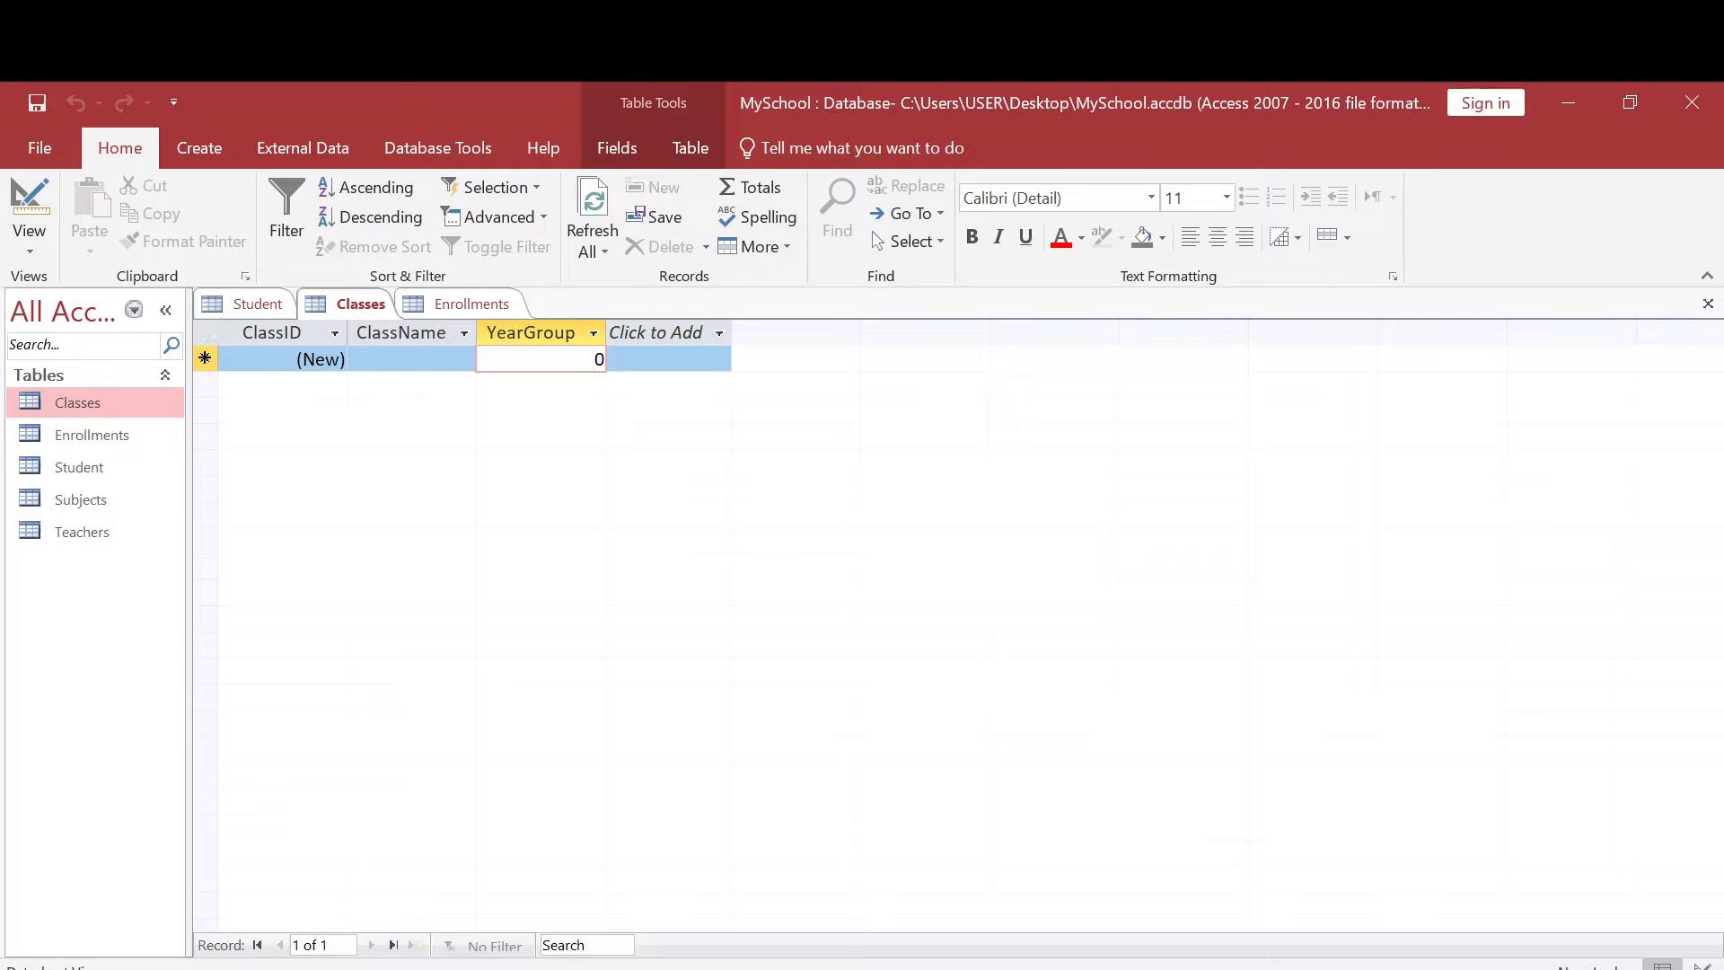
type("7")
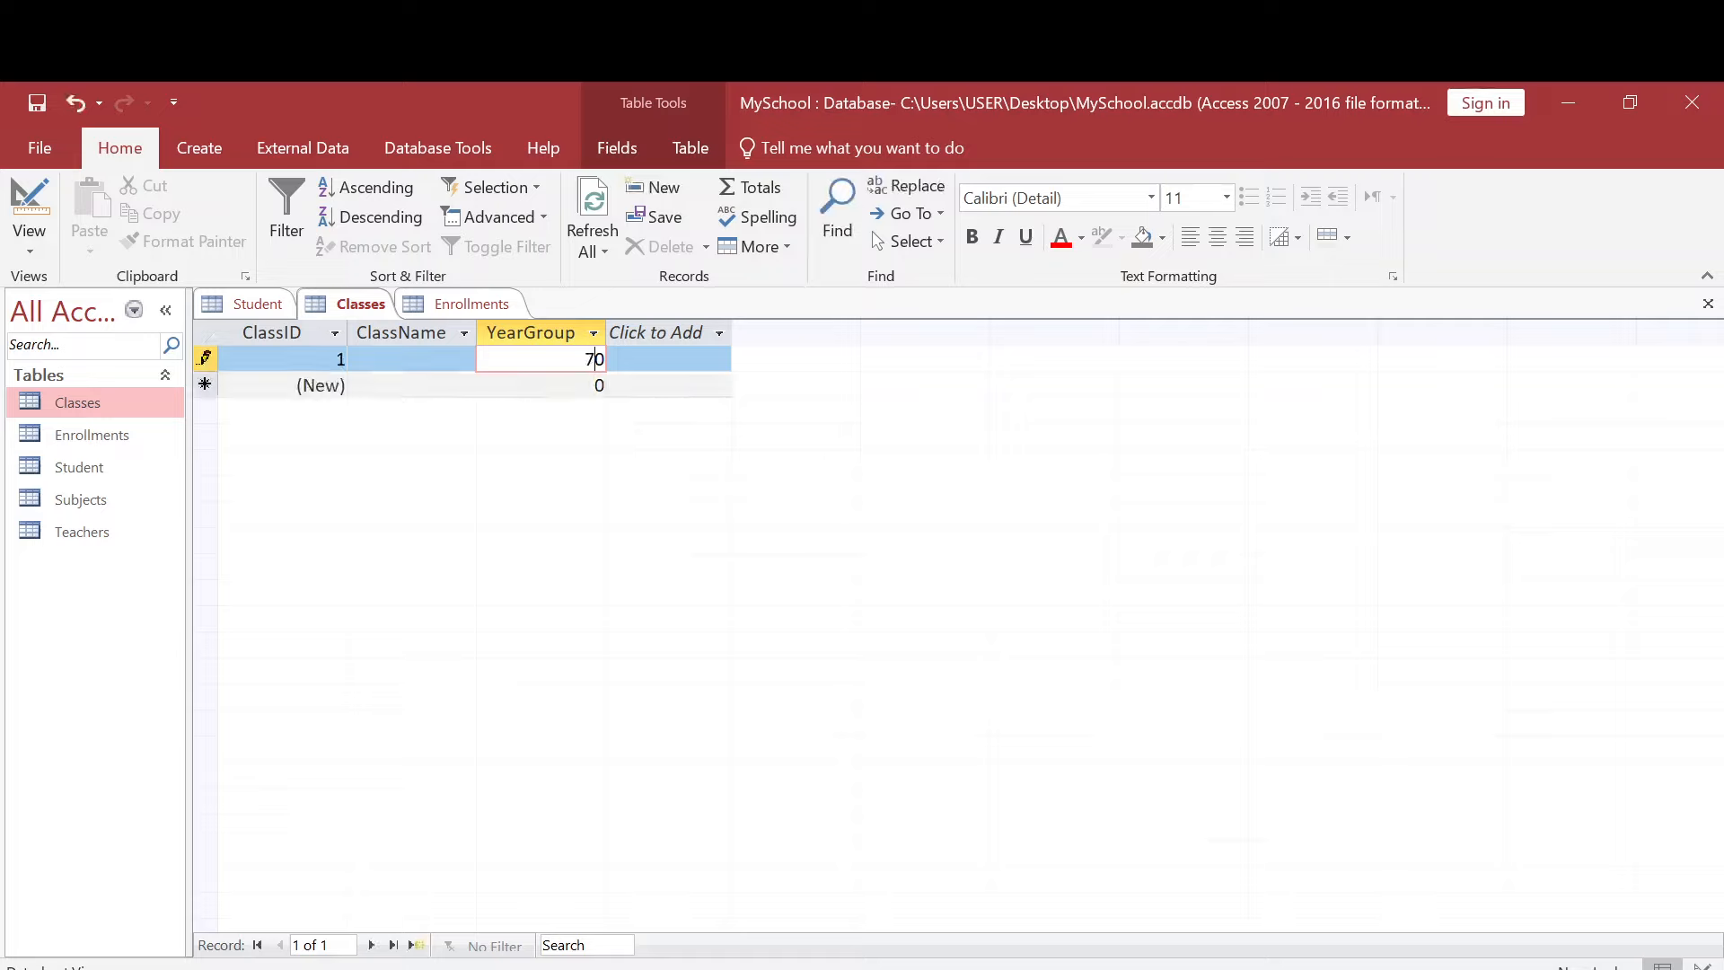
key("Delete")
key("Down")
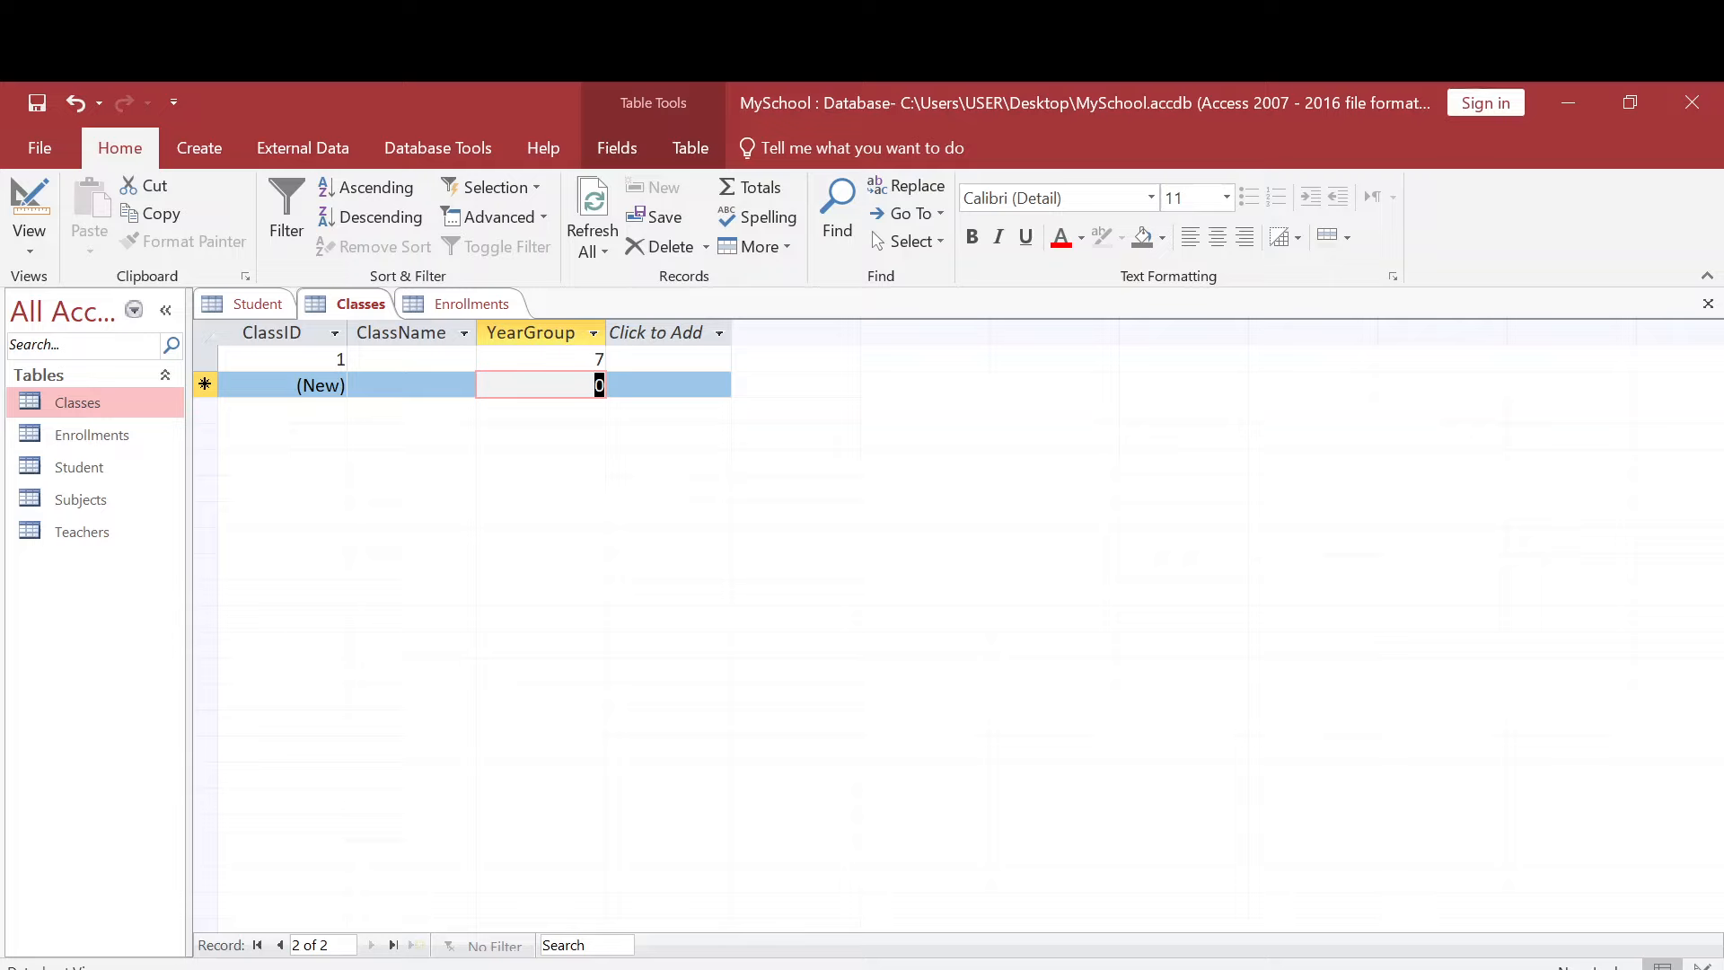
- Try to enter 19 as the YearGroup of the second record to test the validation rule
type("1")
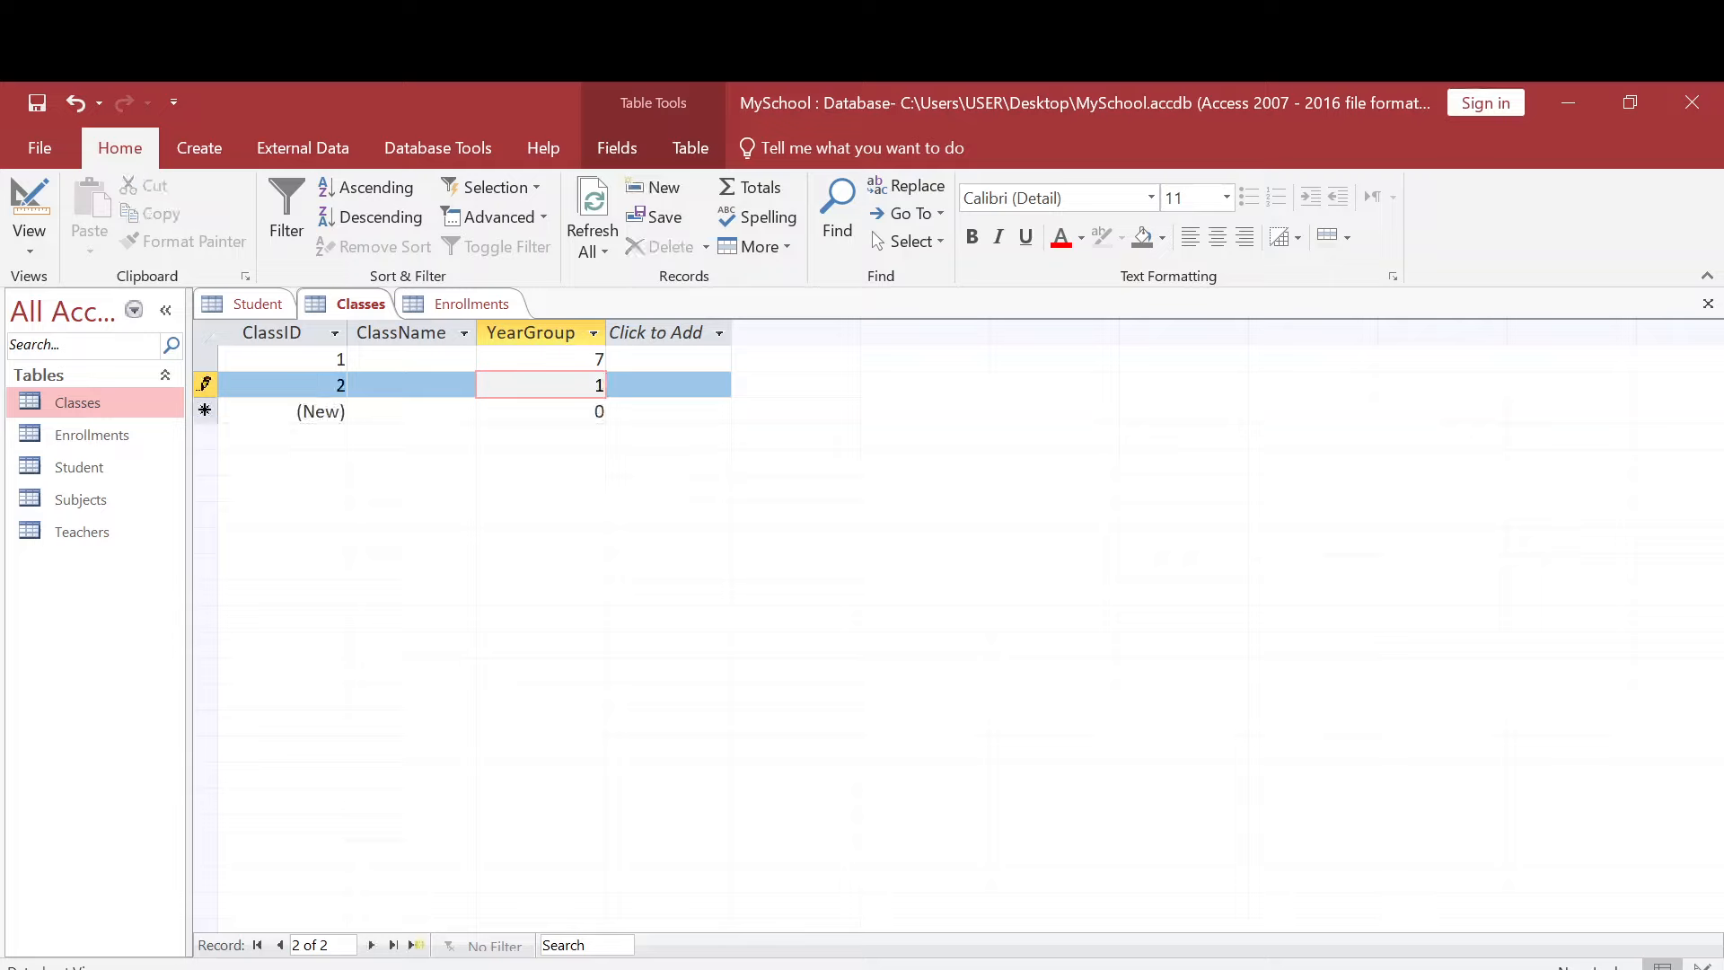
type("9")
key("Return")
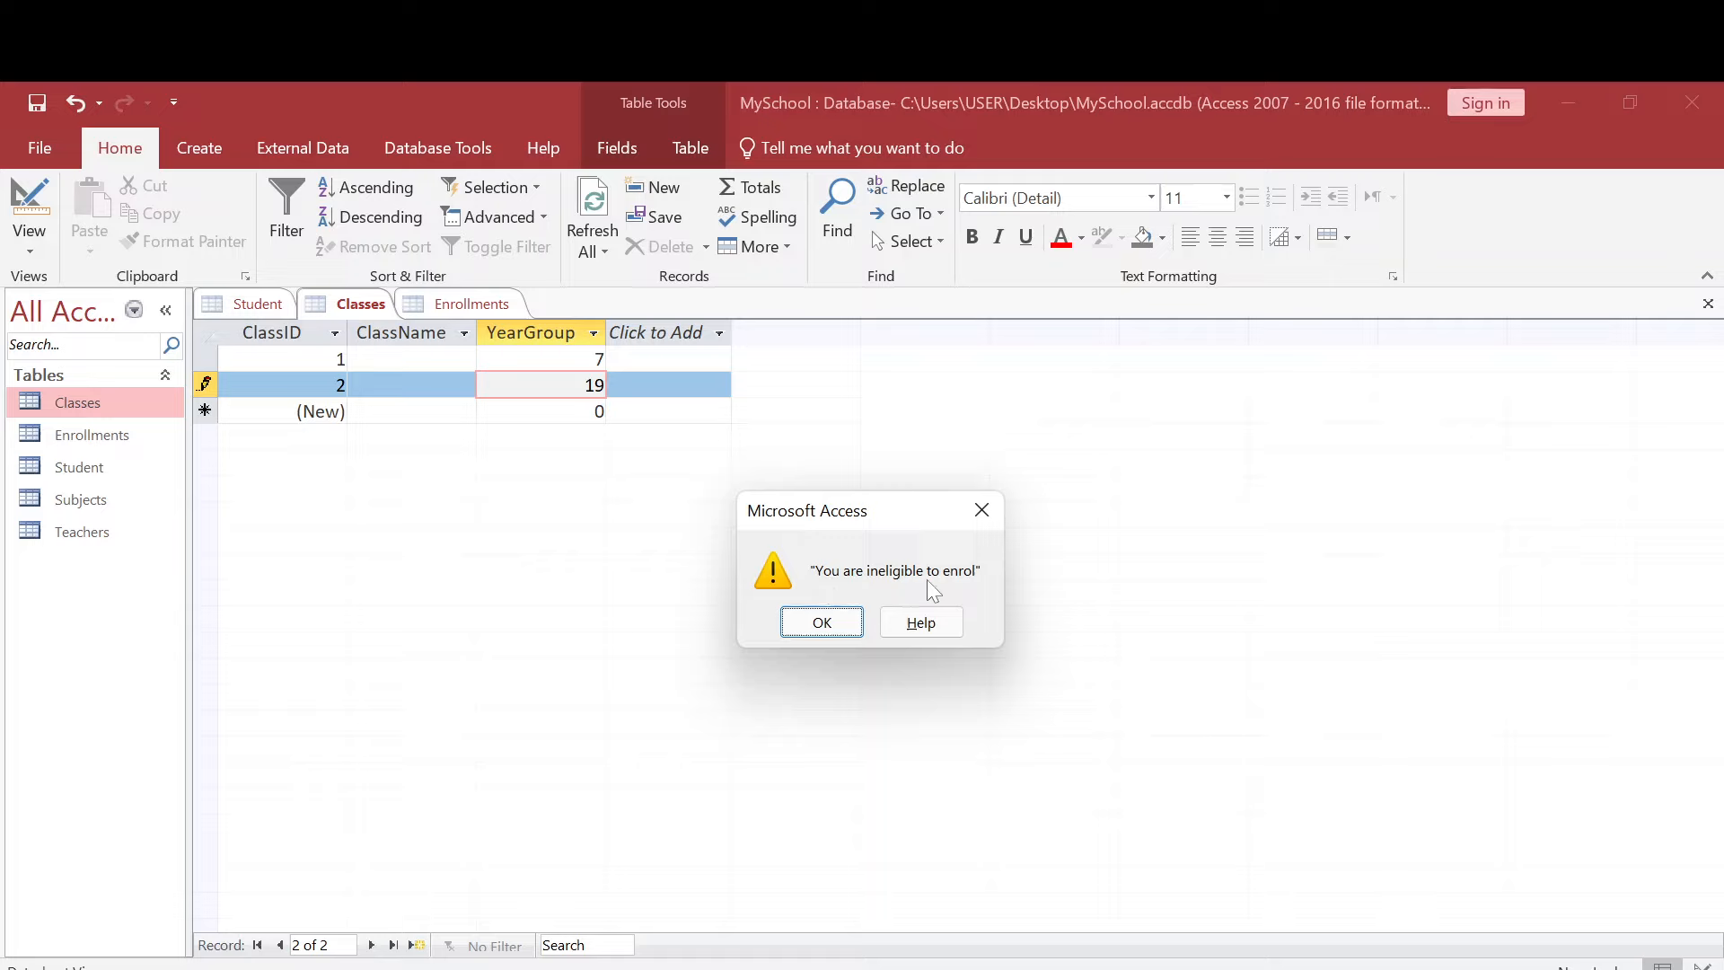
left_click(822, 622)
- Set the YearGroup of the second record to 17 and leave the field
key("alt")
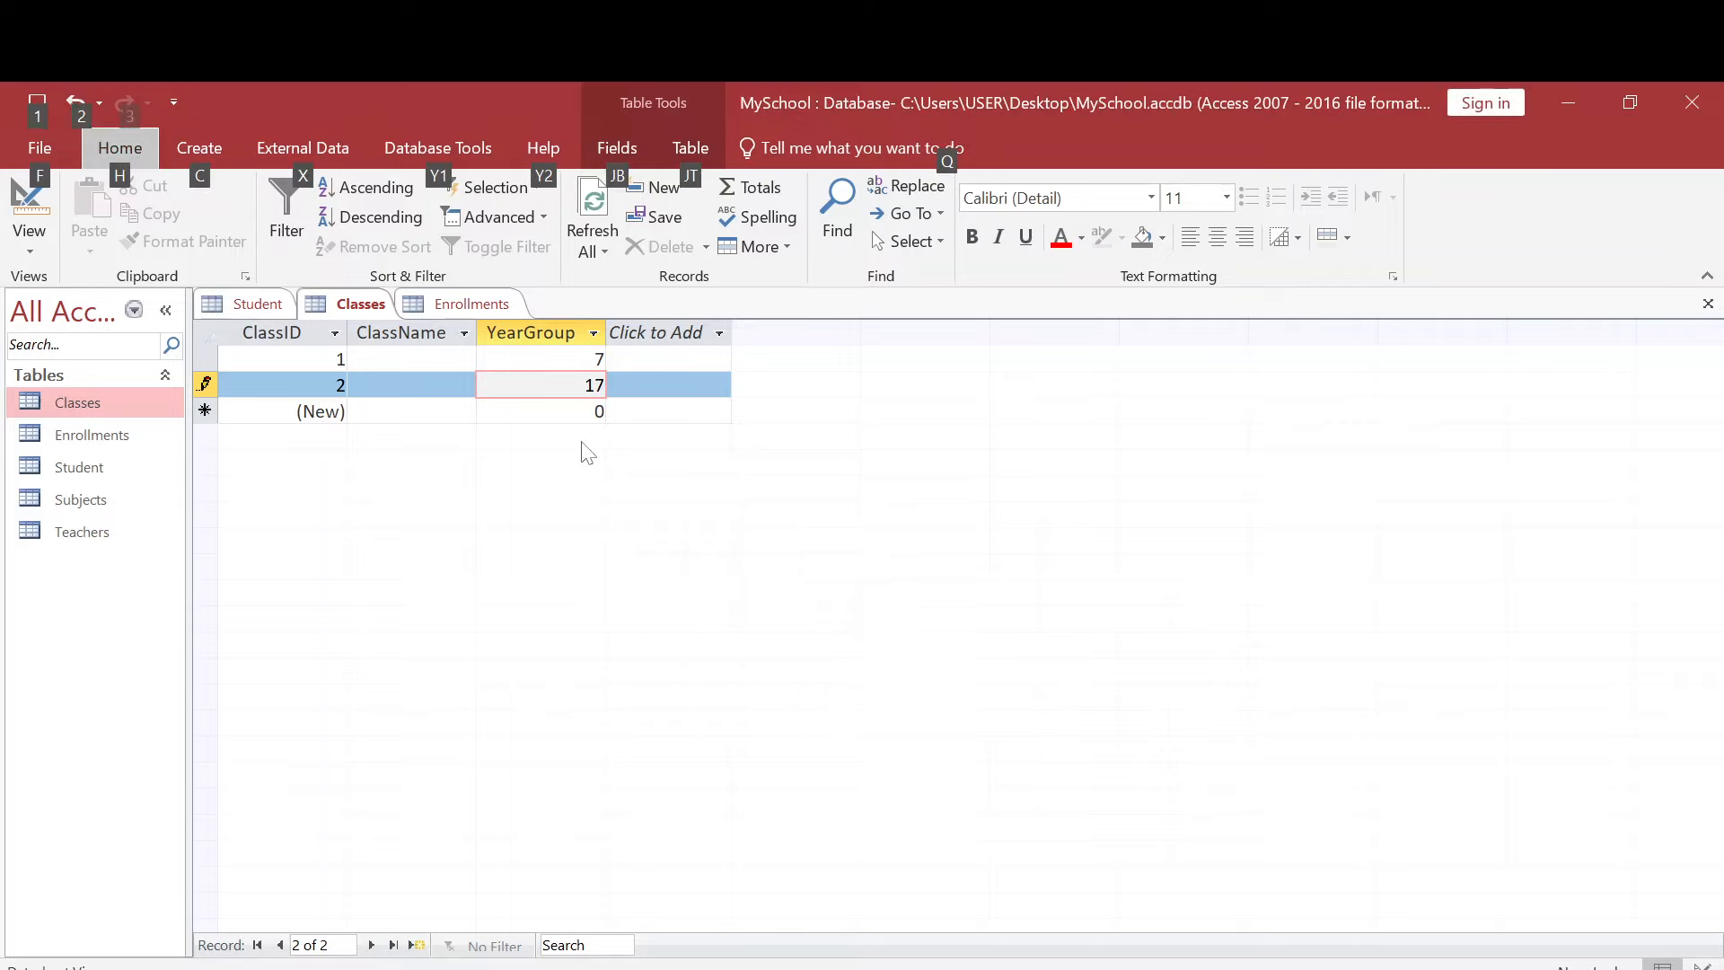
left_click(594, 385)
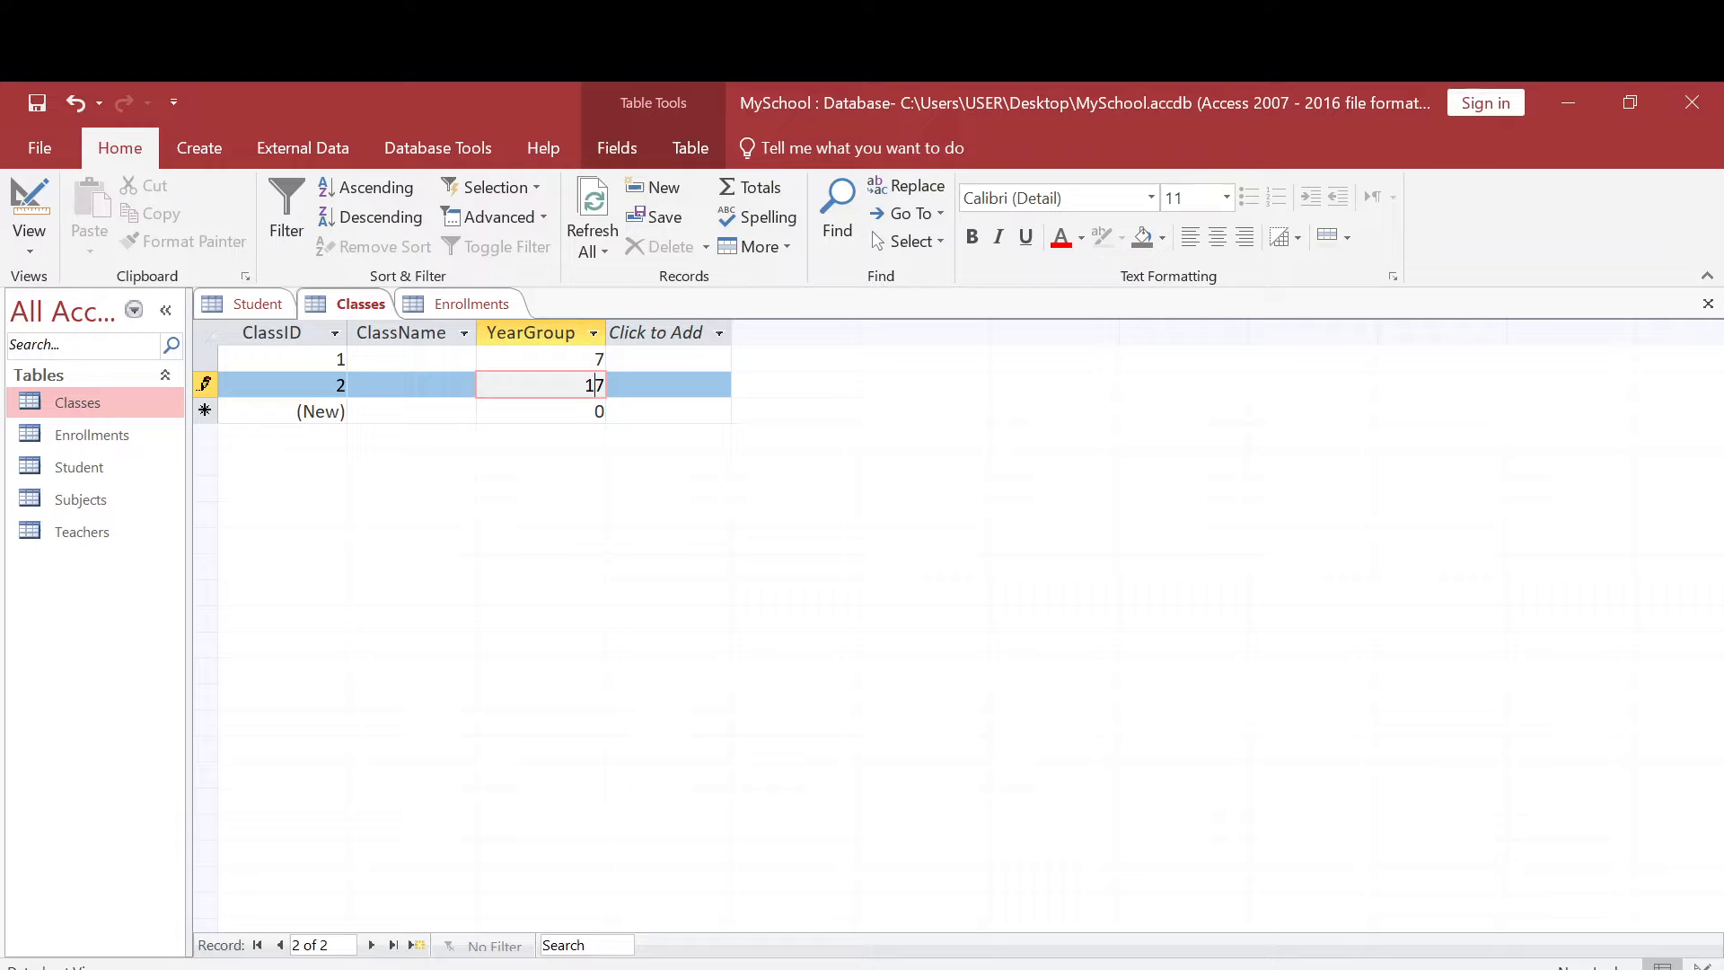
left_click(668, 385)
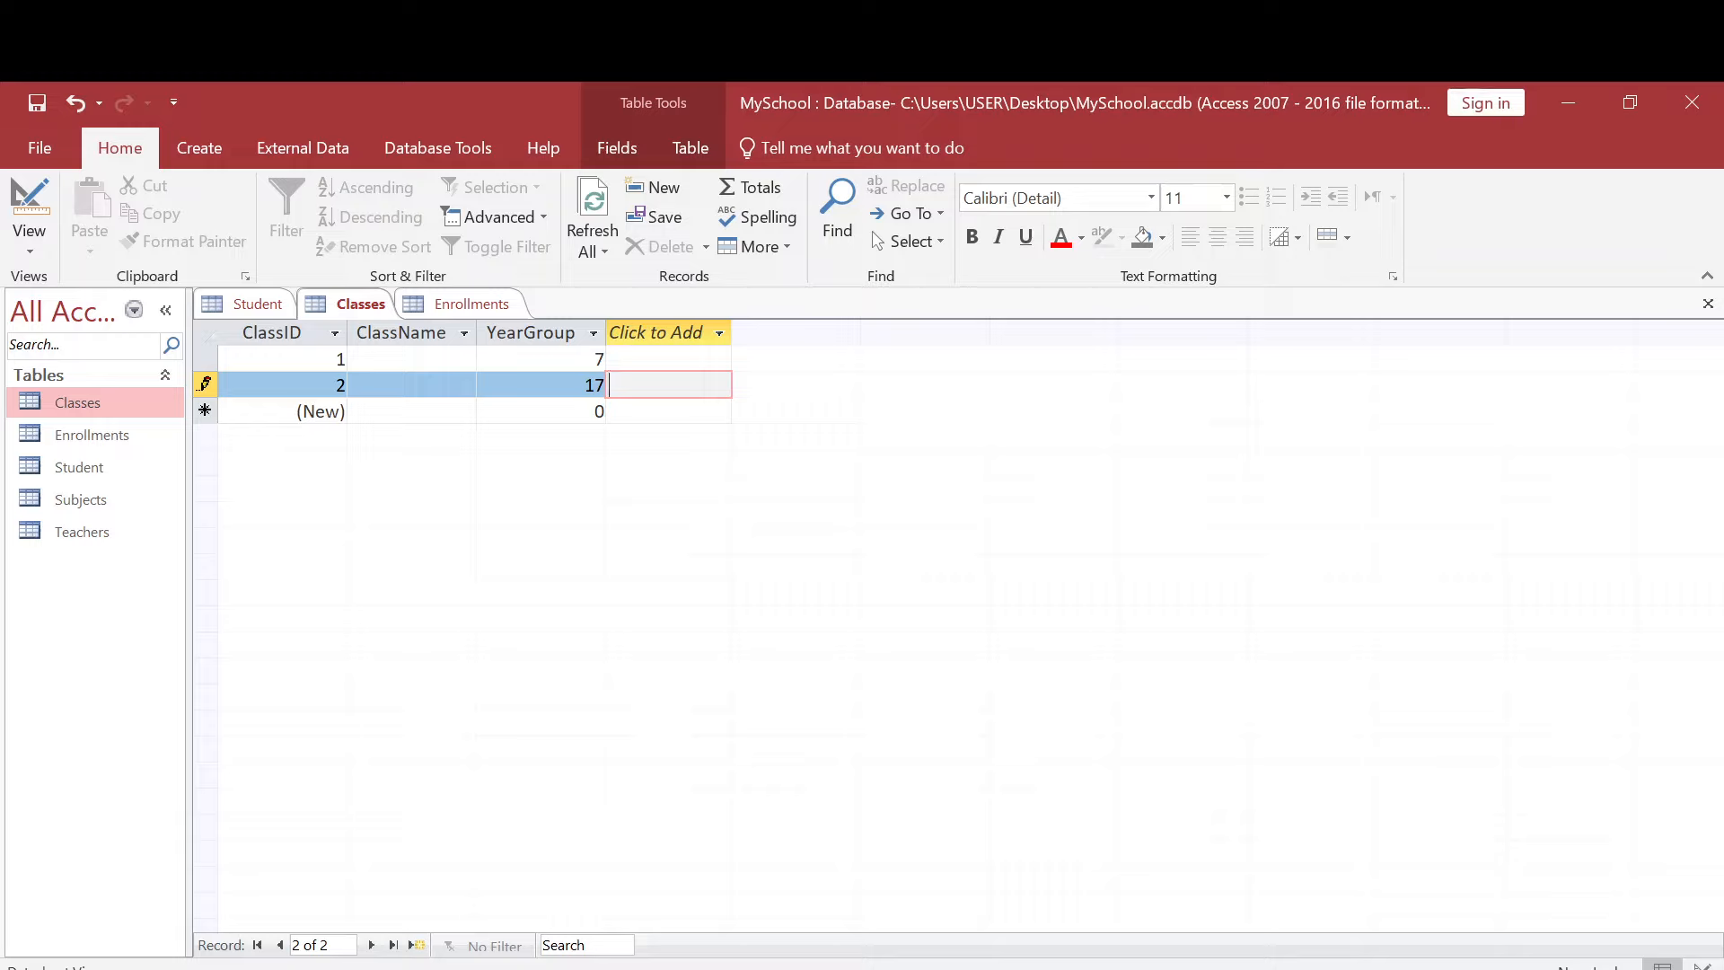
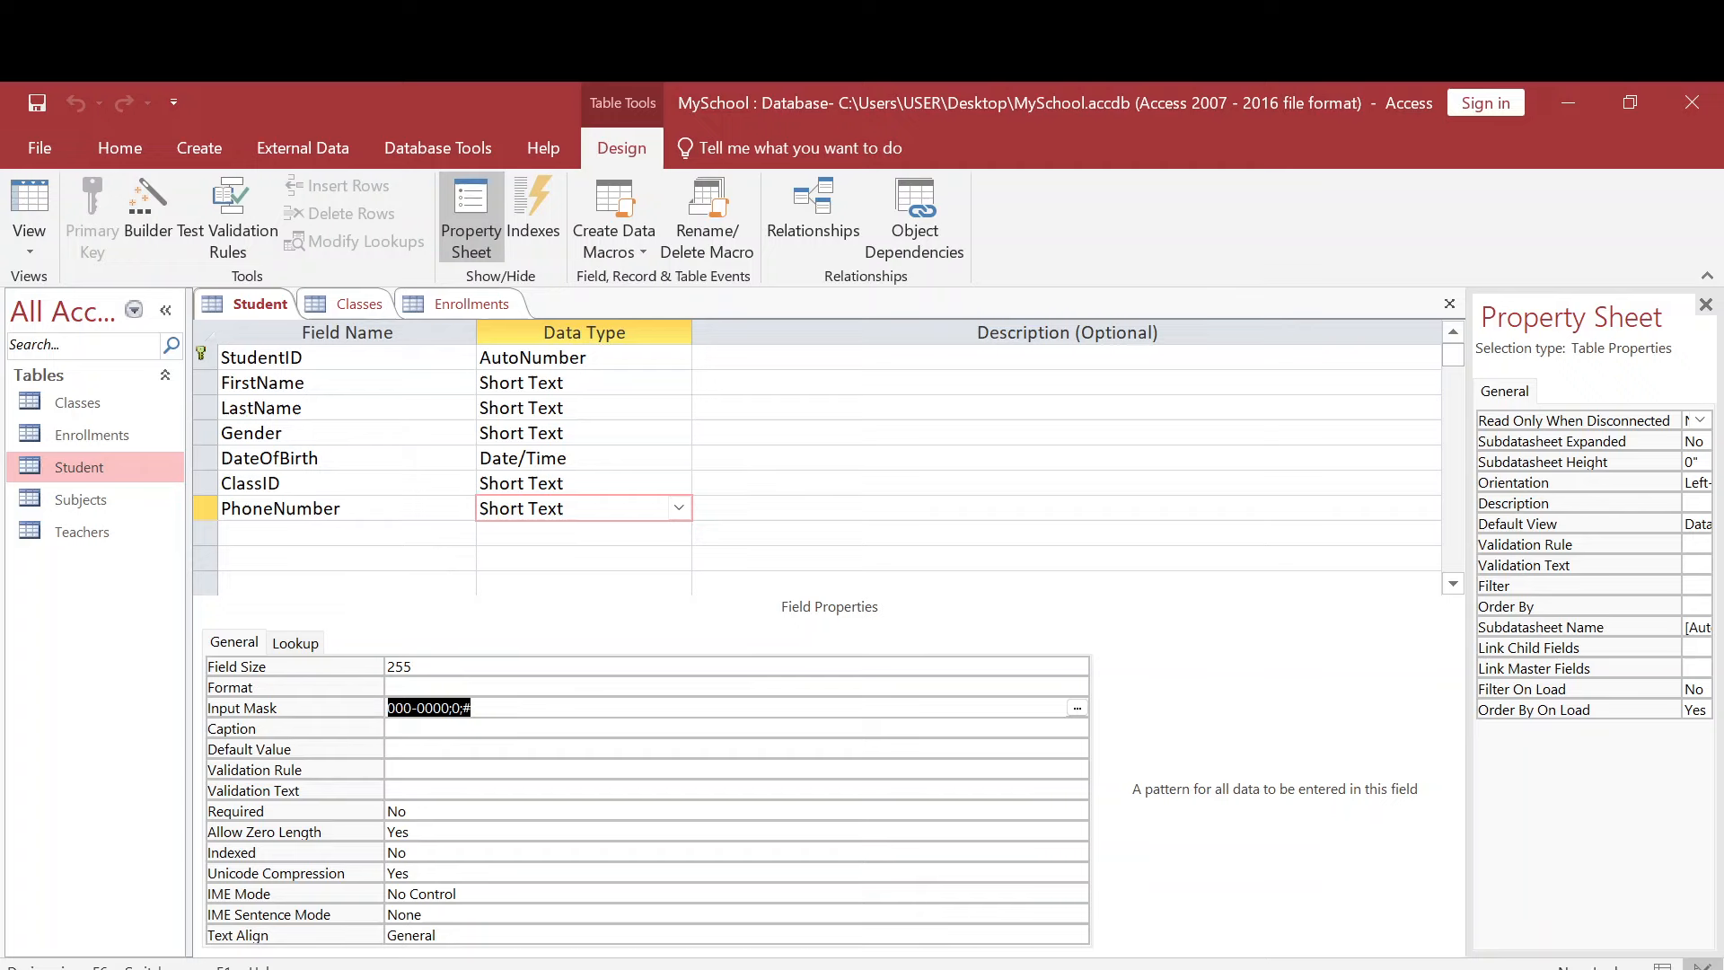
- Start the Lookup Wizard for the Gender field in the Student table, choosing to type in the values
left_click(678, 432)
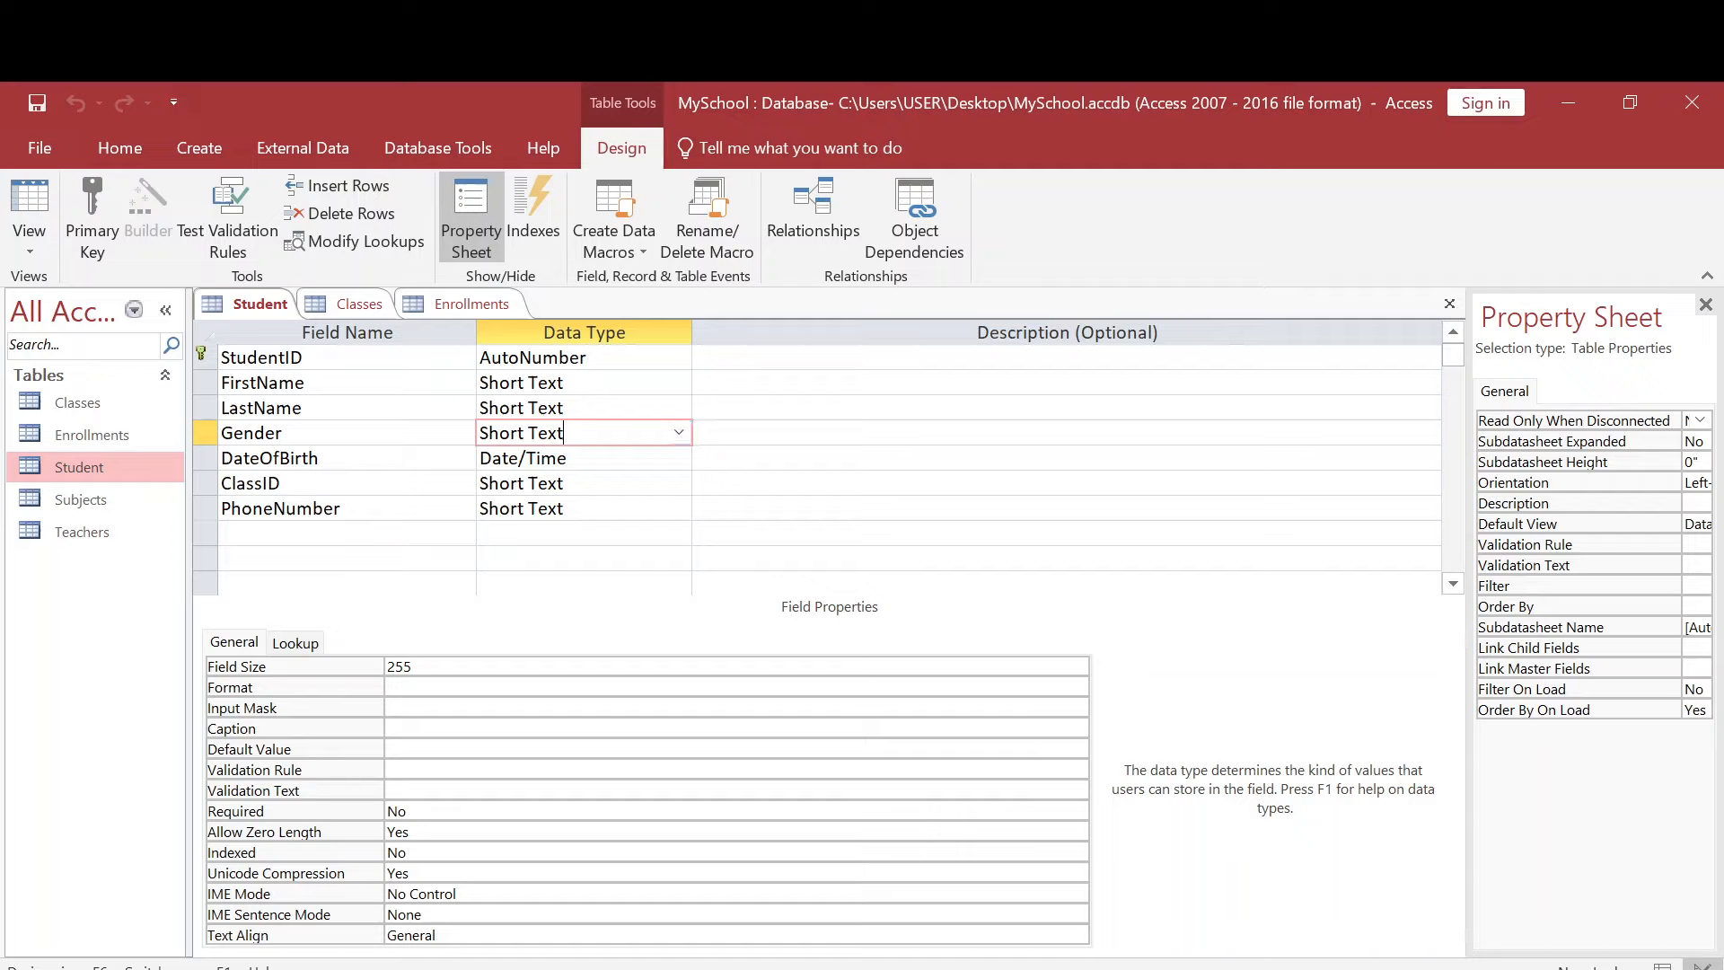
left_click(679, 439)
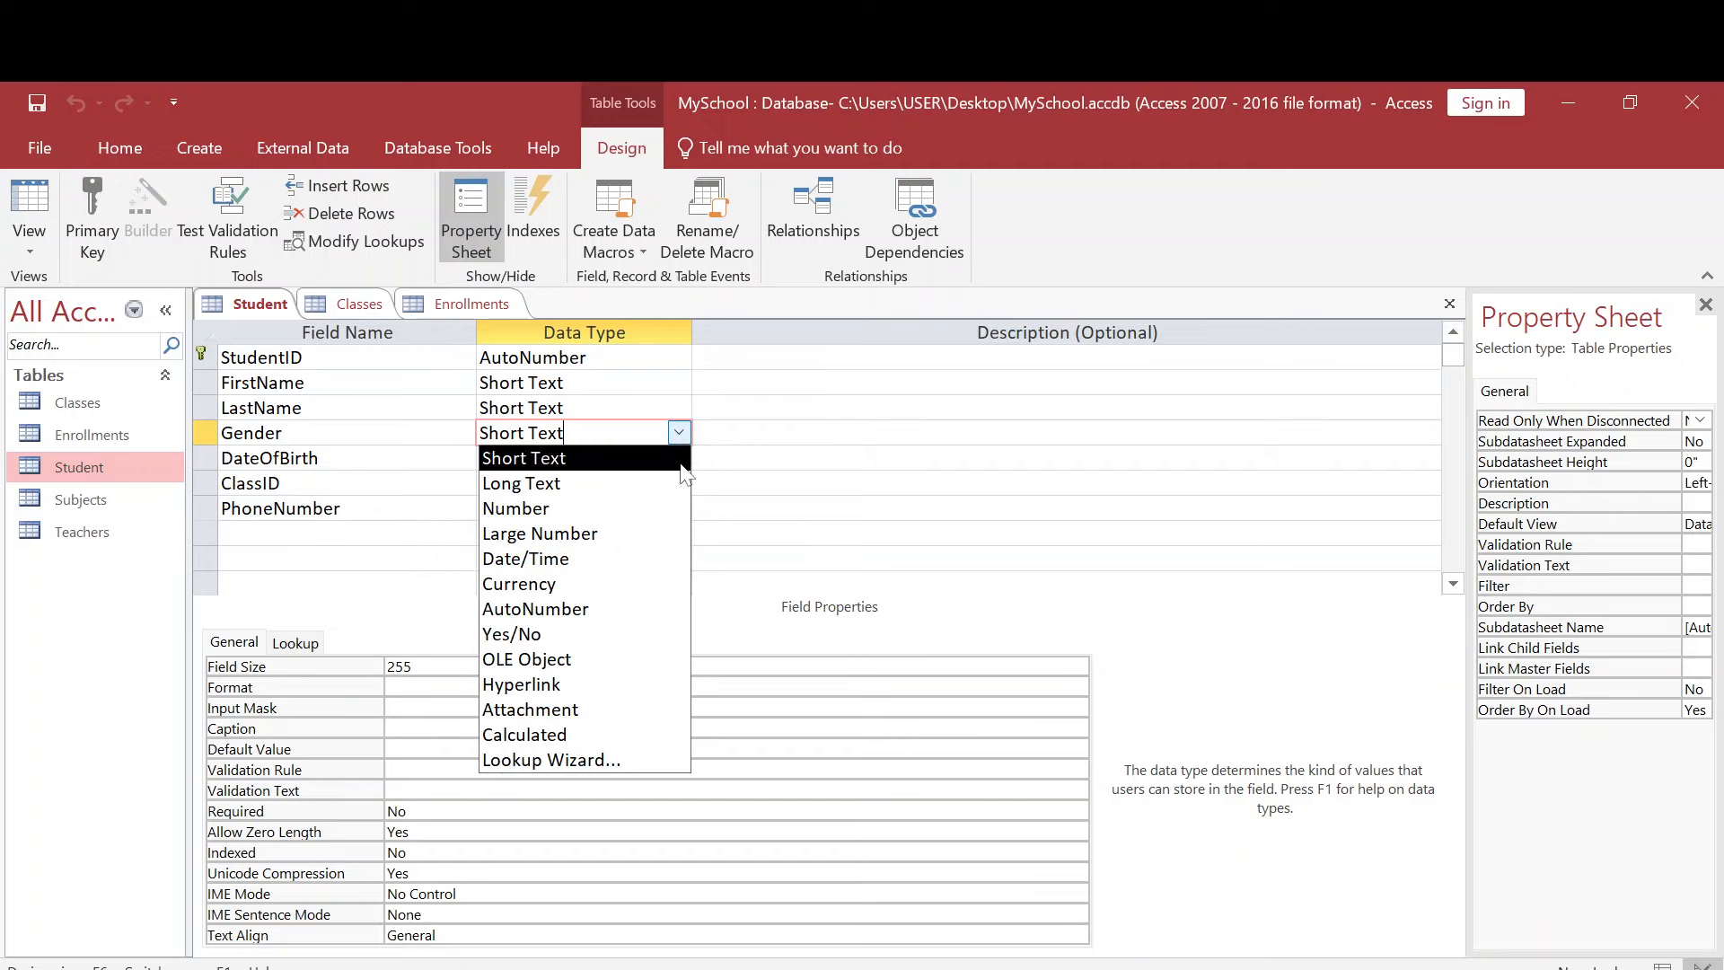
left_click(599, 770)
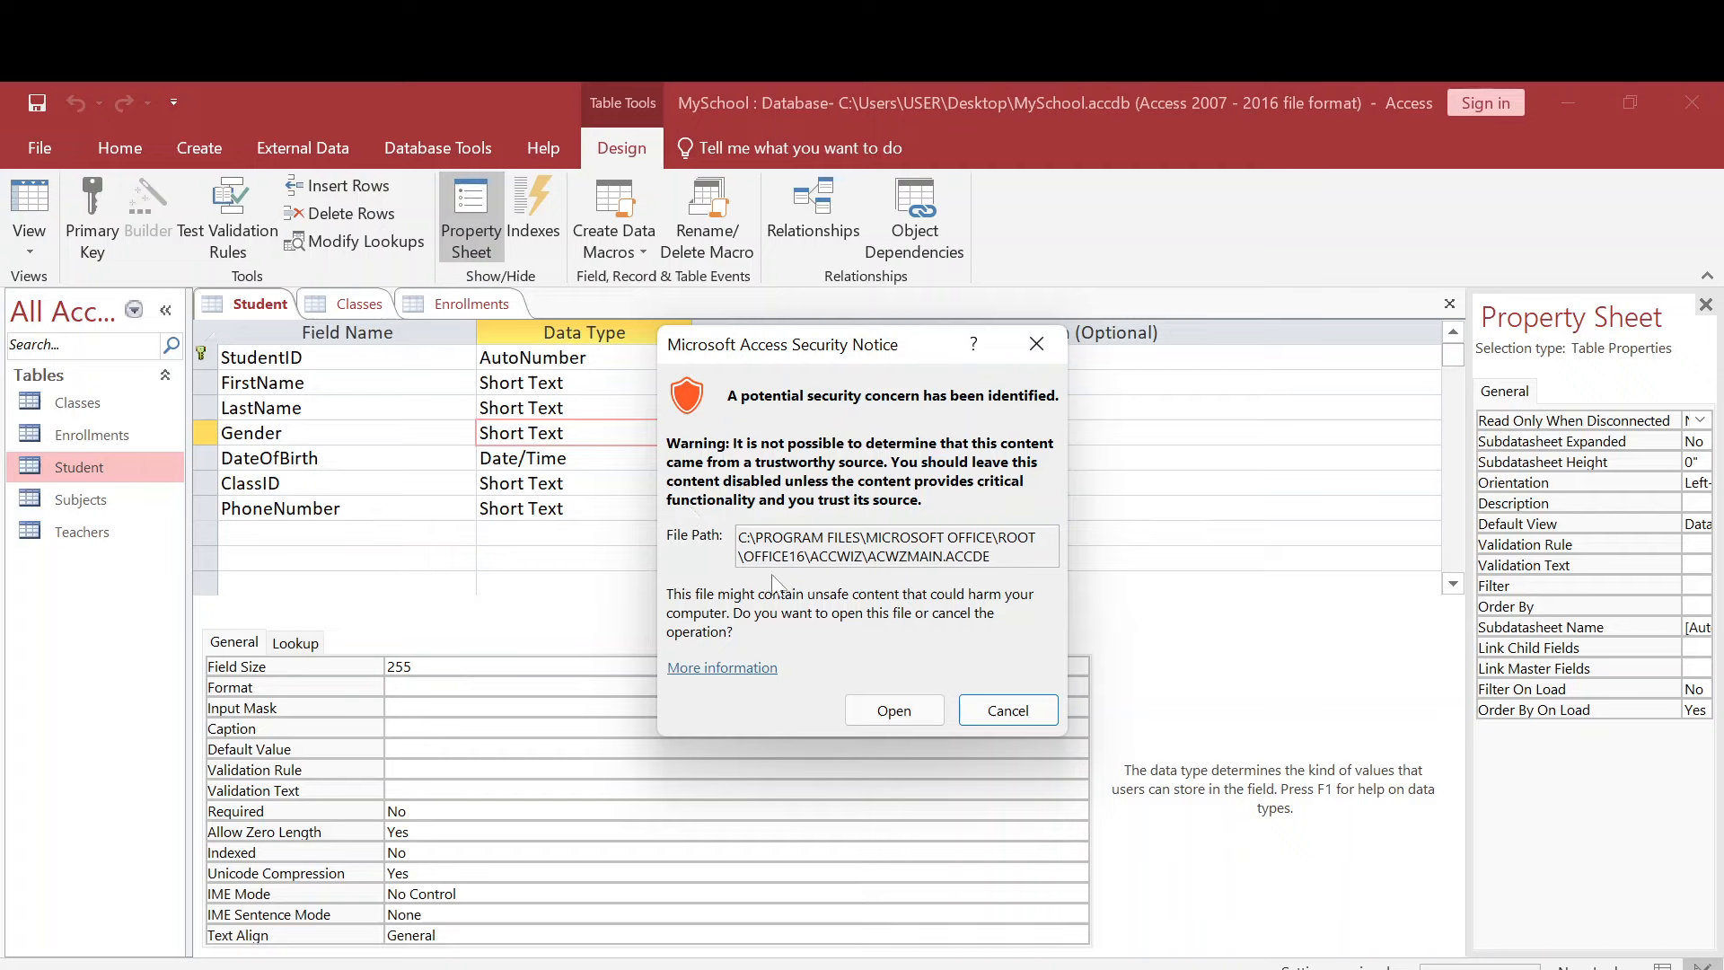
left_click(902, 712)
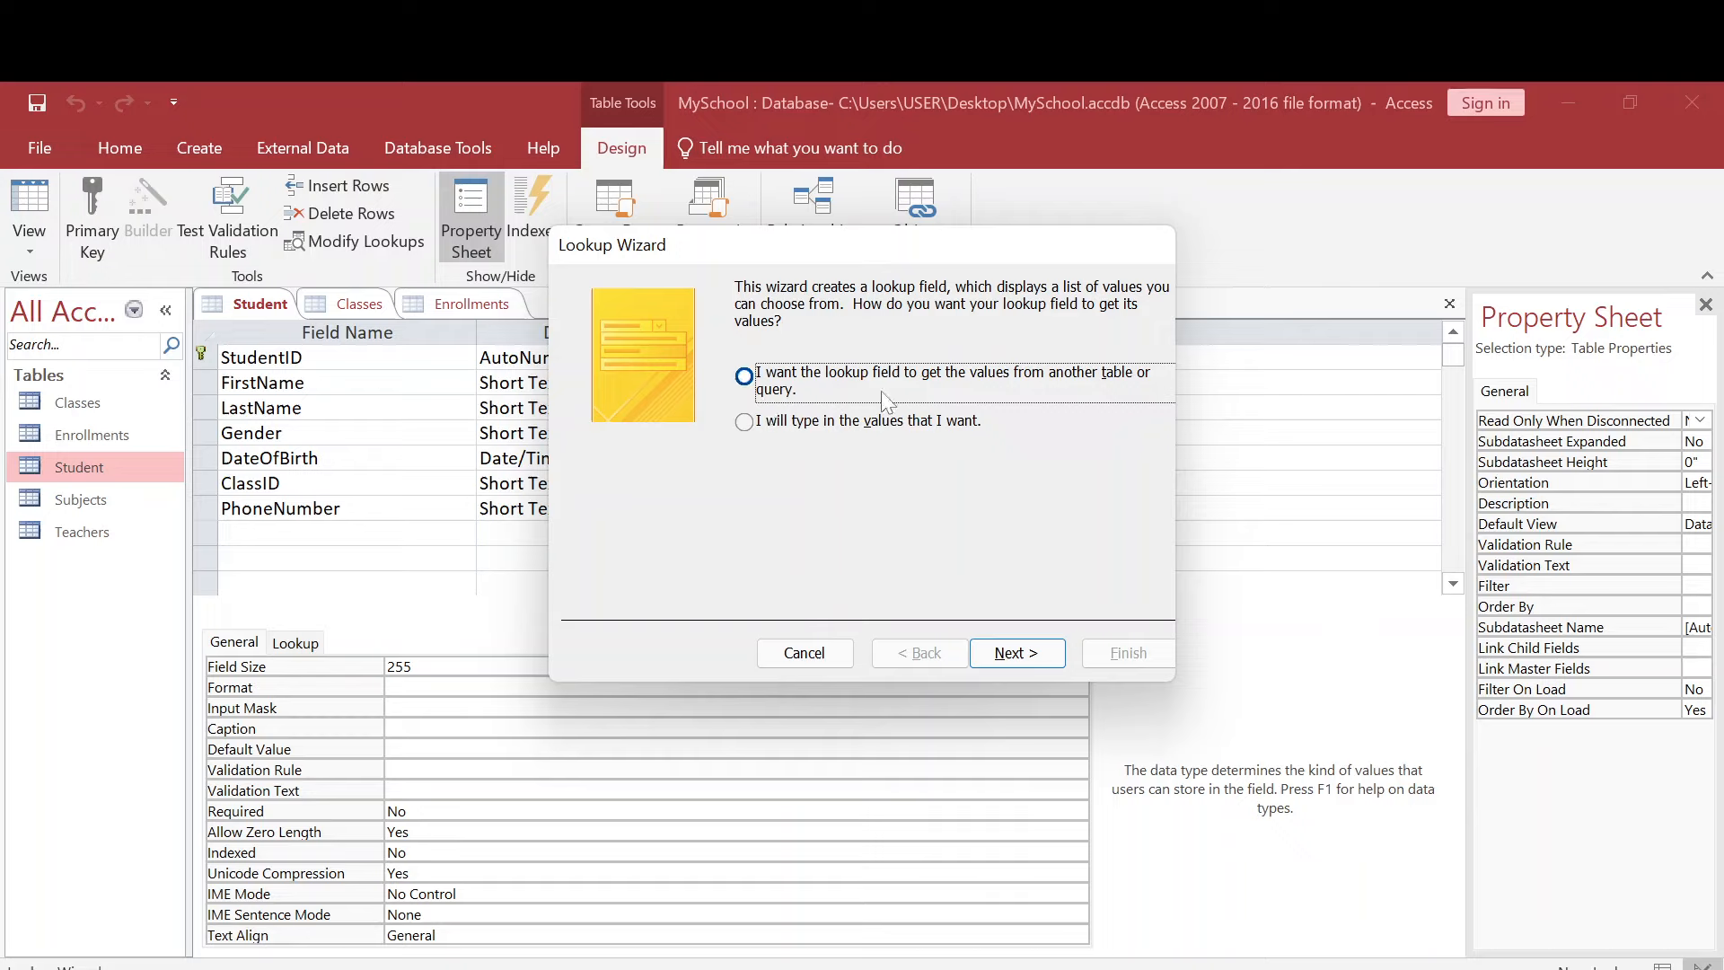
left_click(751, 427)
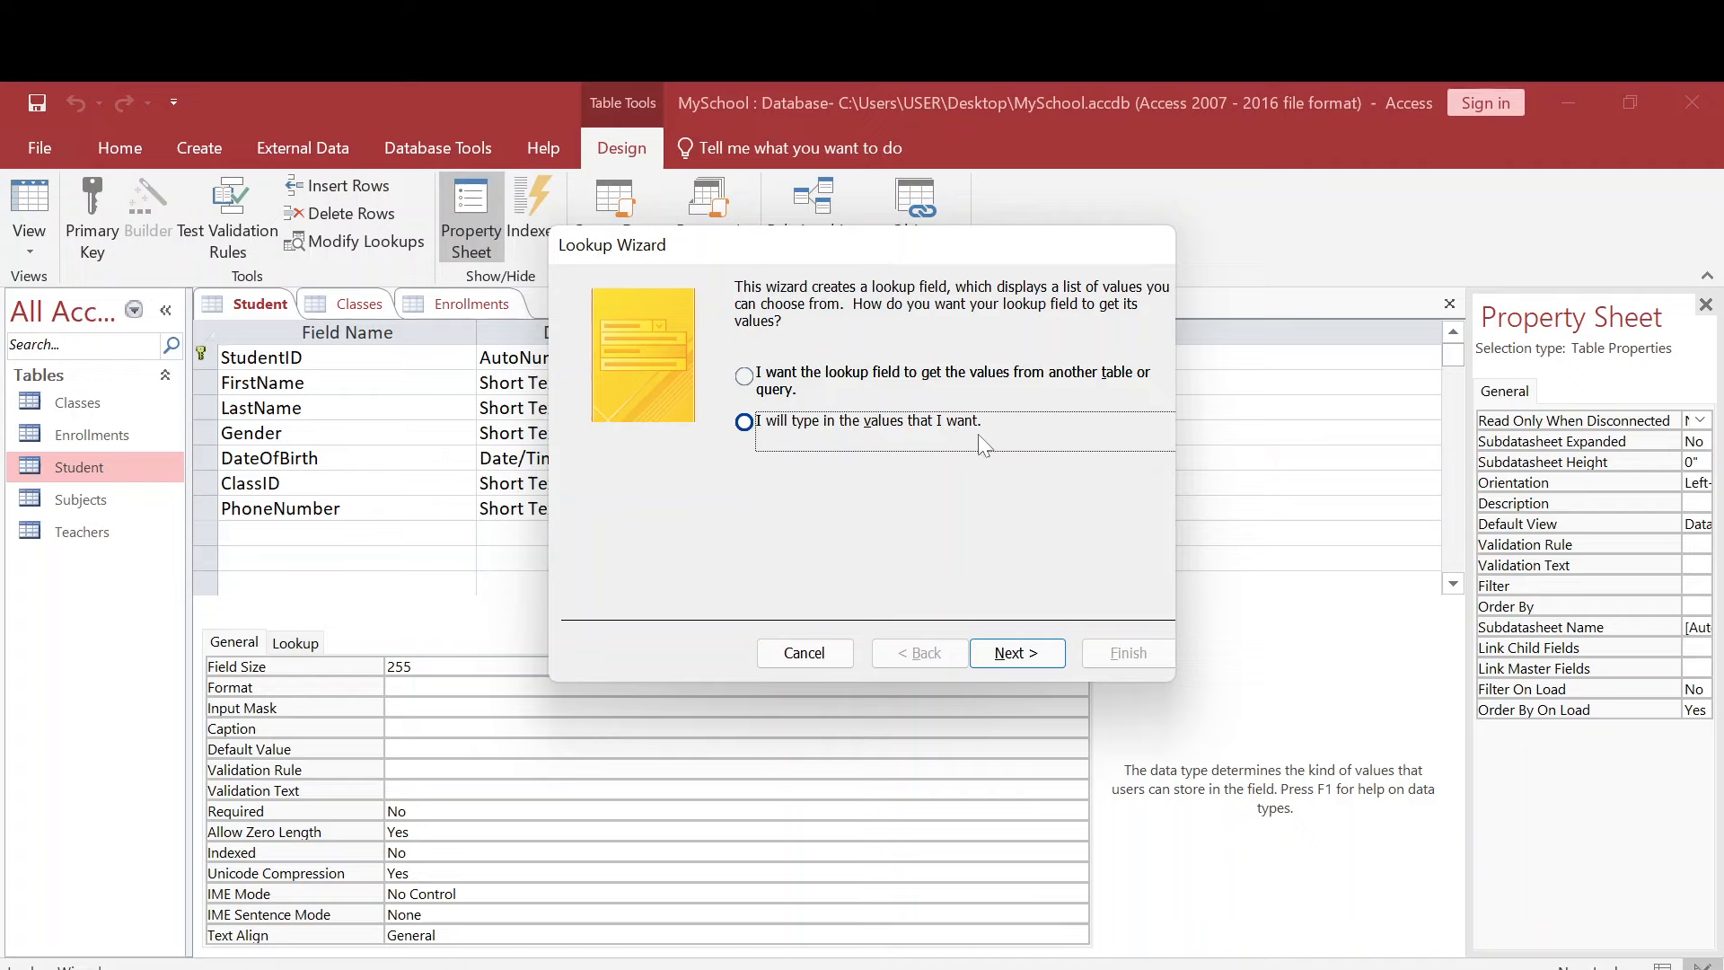
left_click(1015, 653)
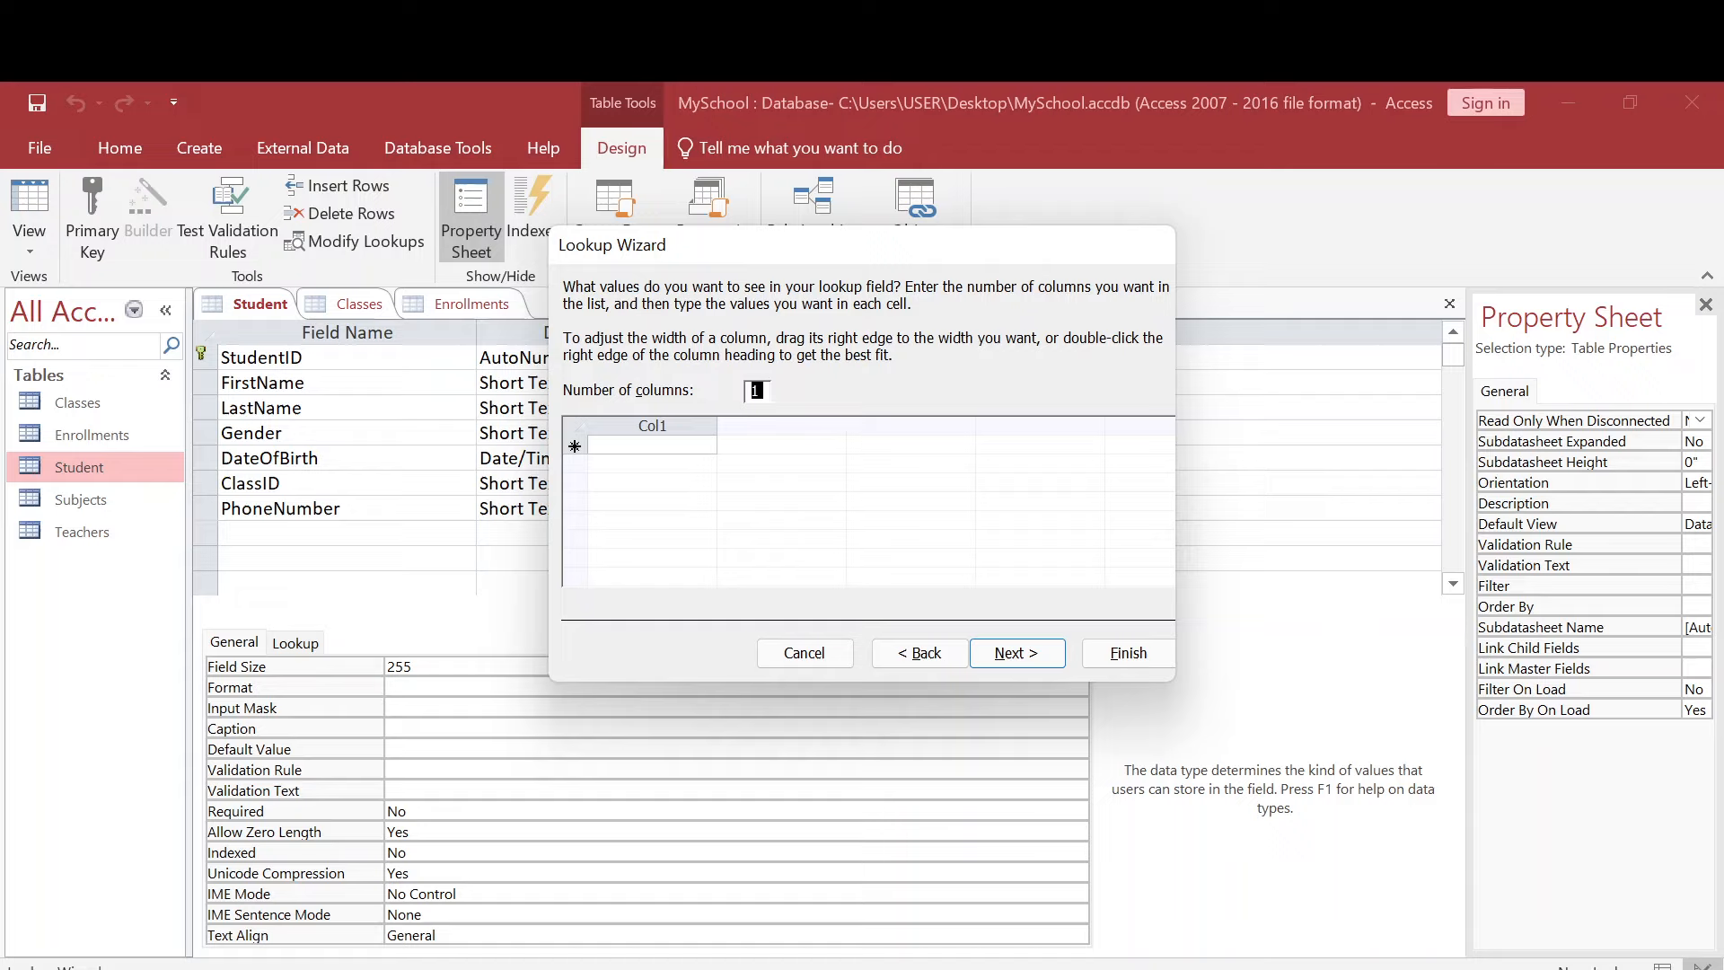
- Enter MALE and FEMALE as the Gender lookup values, finish the wizard with the label Gender, and save the Student table
left_click(653, 445)
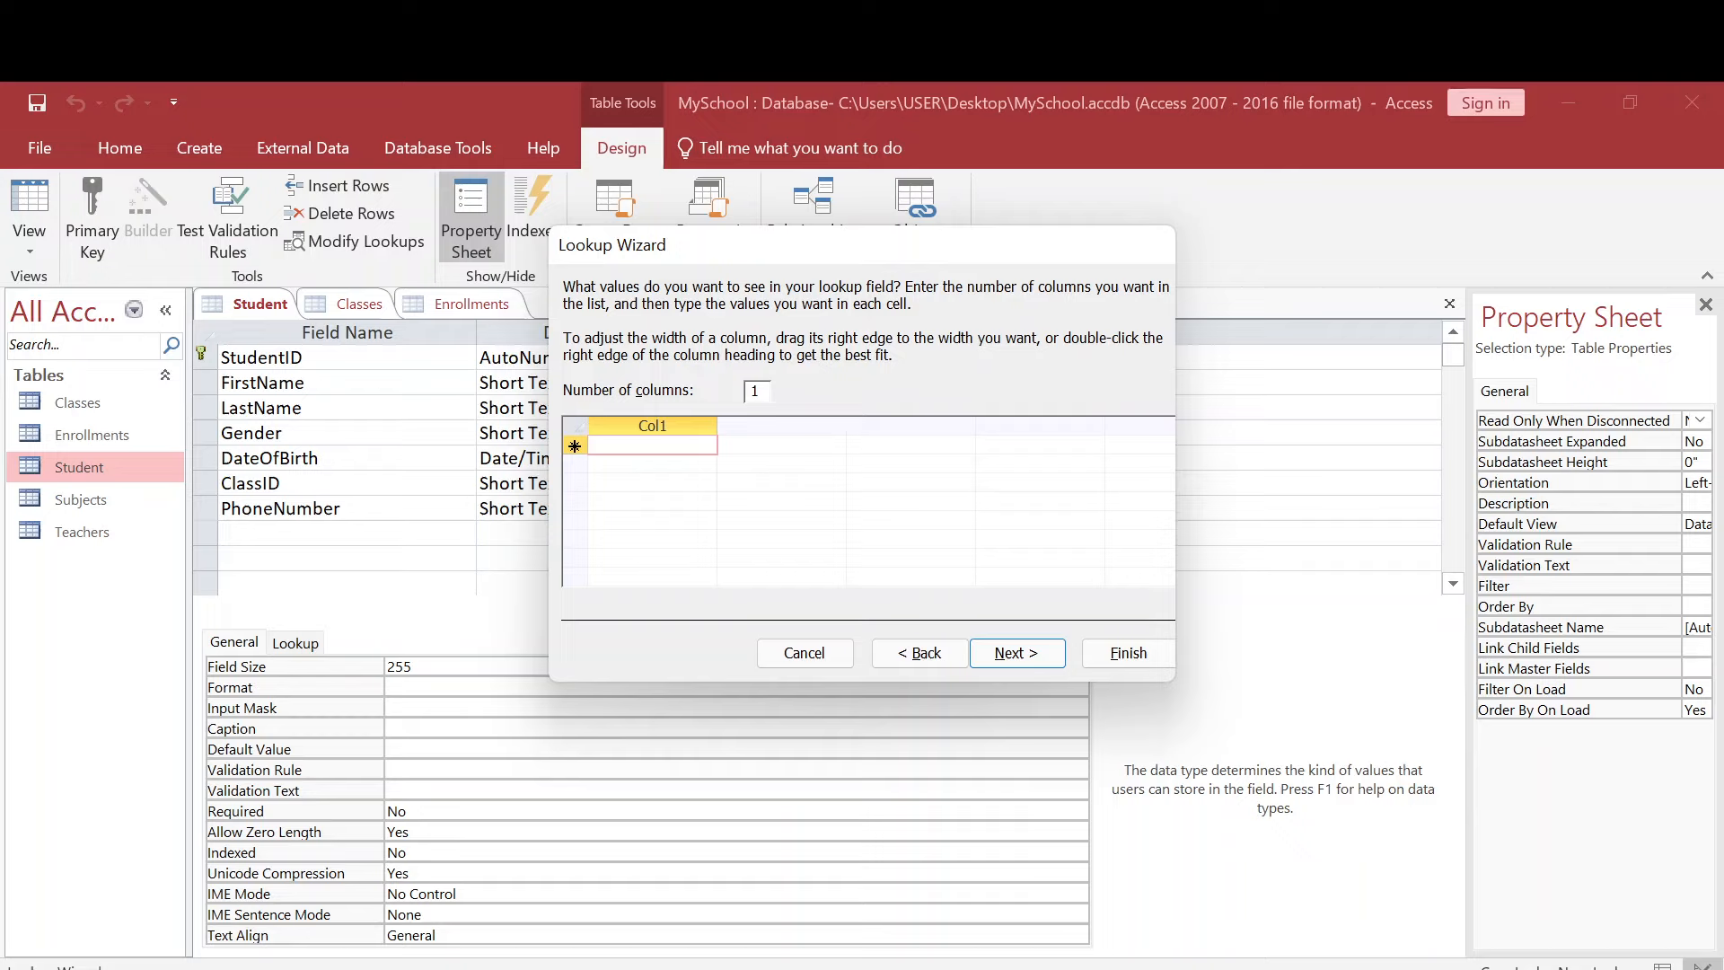
type("MALE")
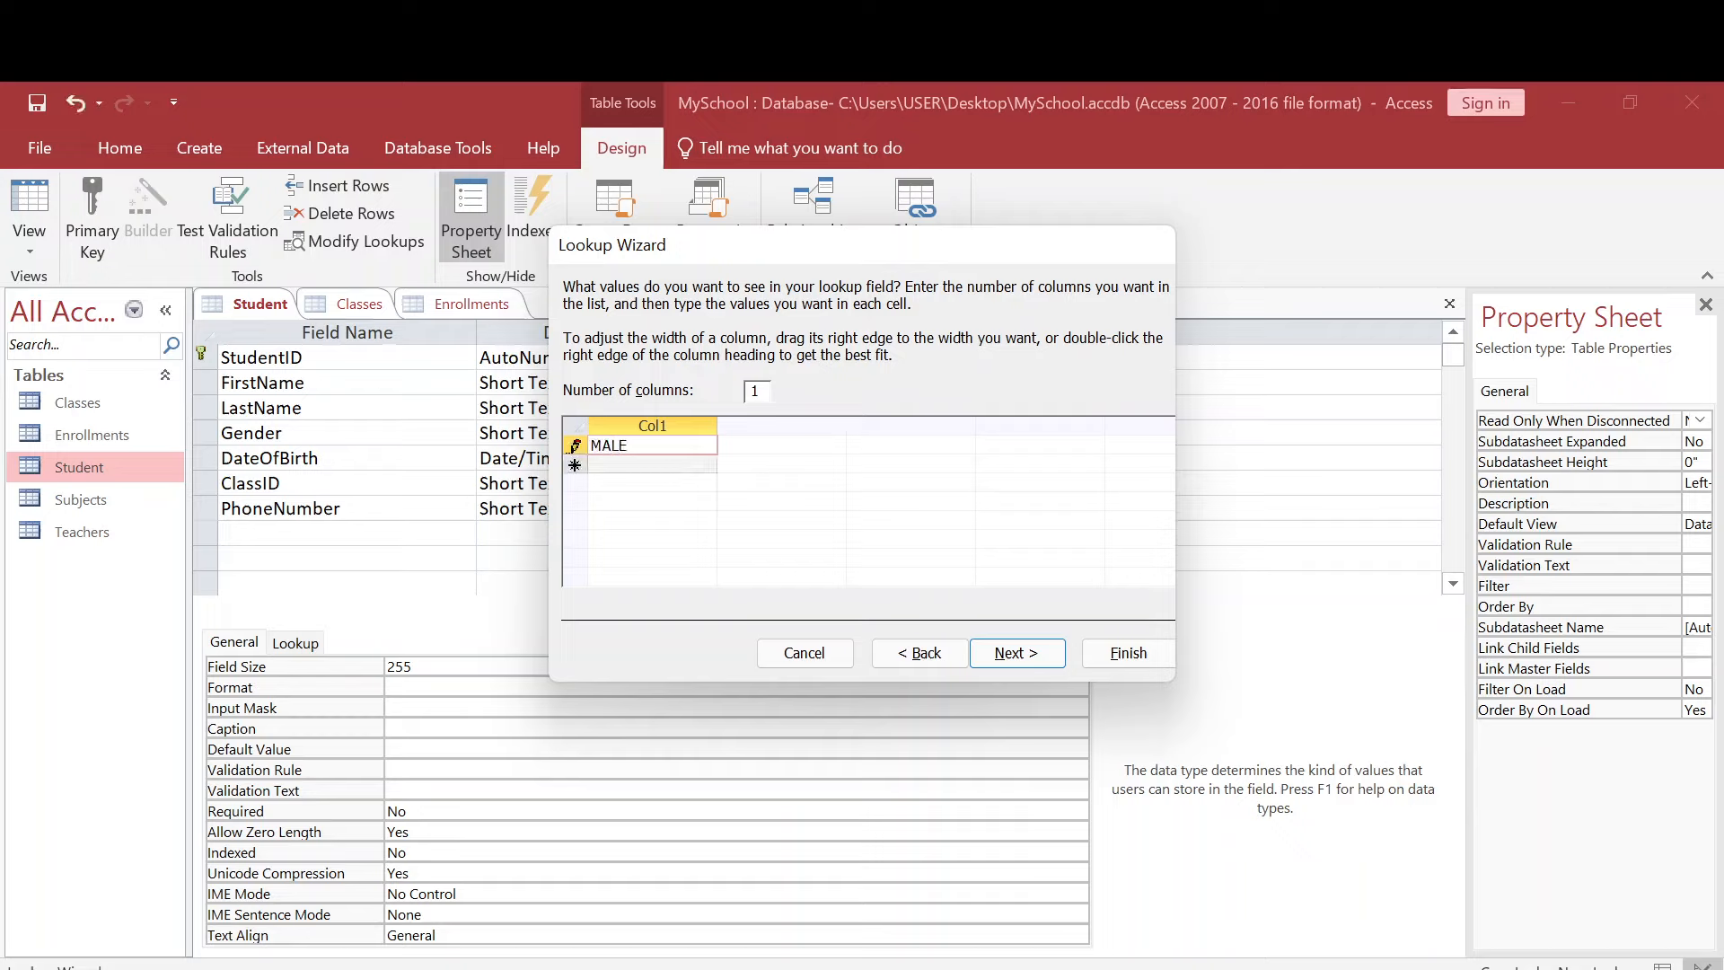
key("Return")
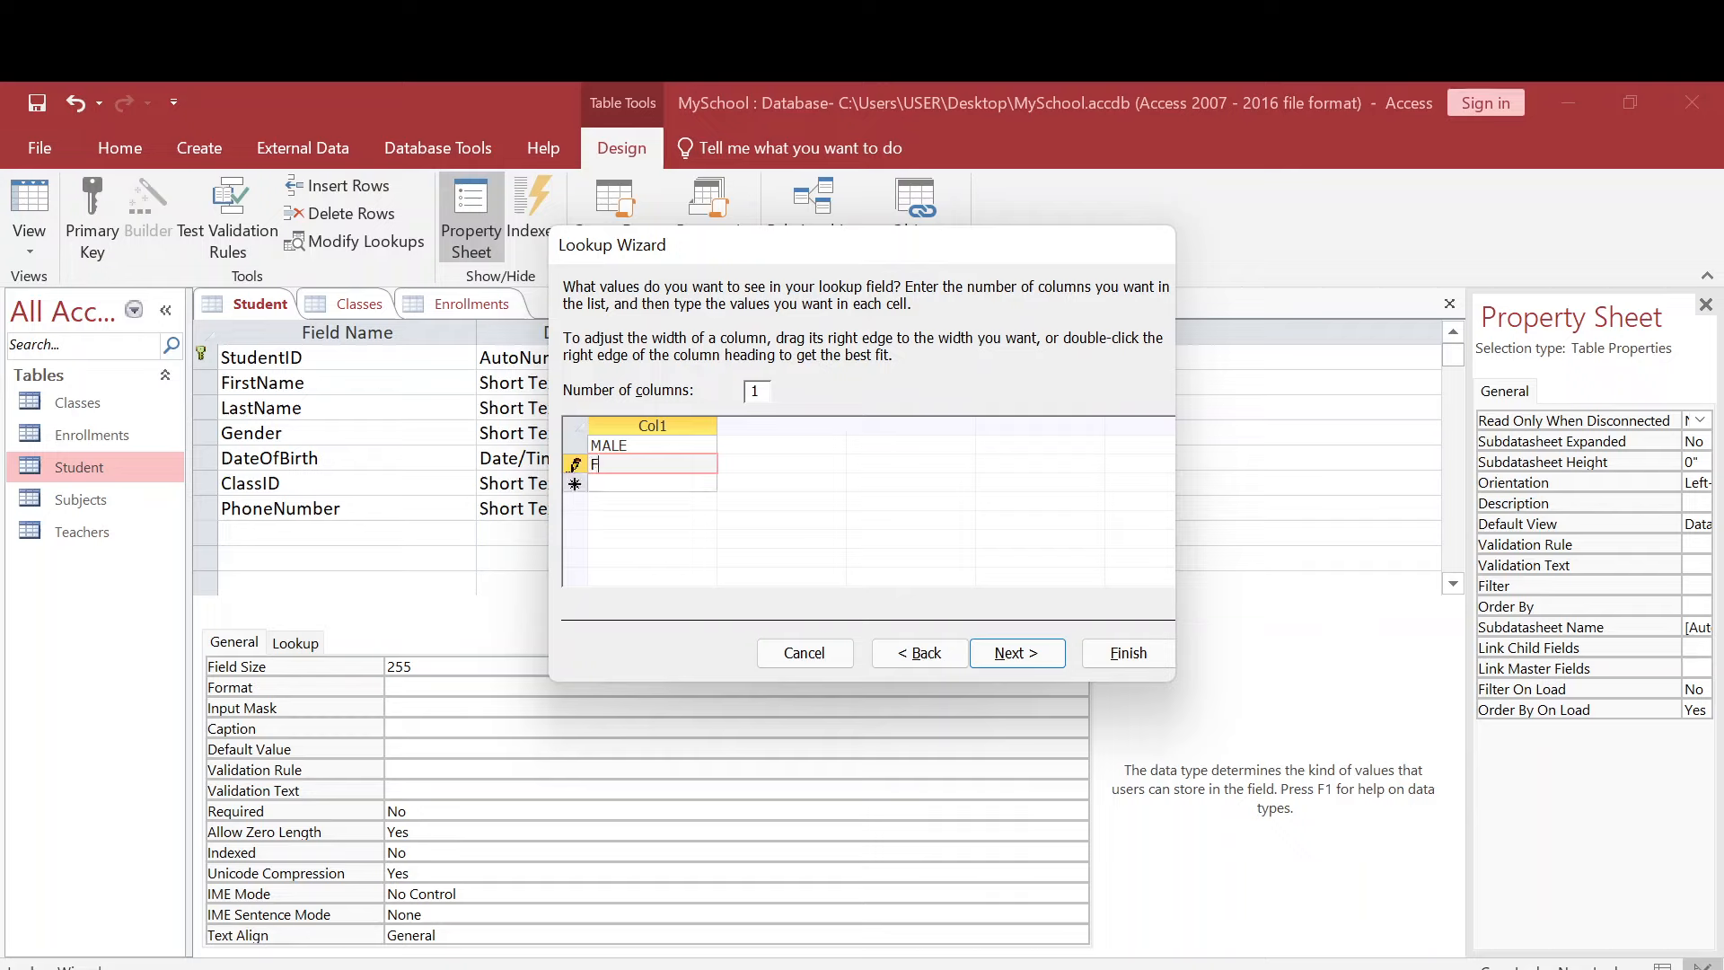
type("FEMALE")
left_click(1020, 653)
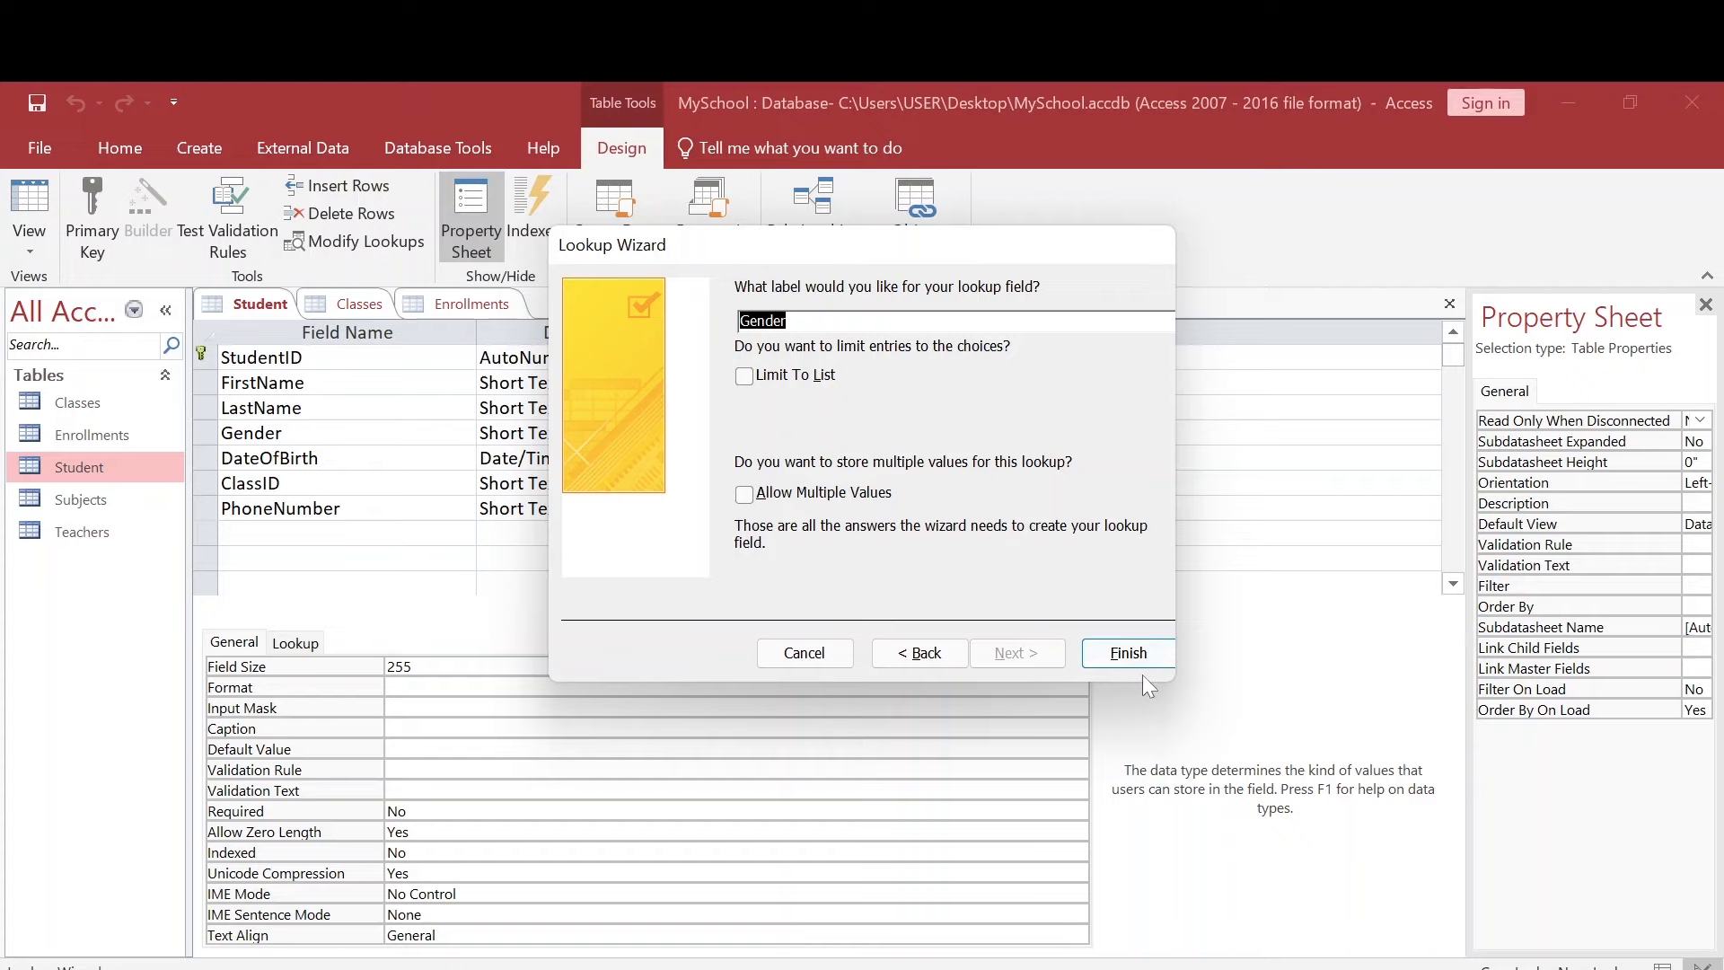
left_click(1129, 653)
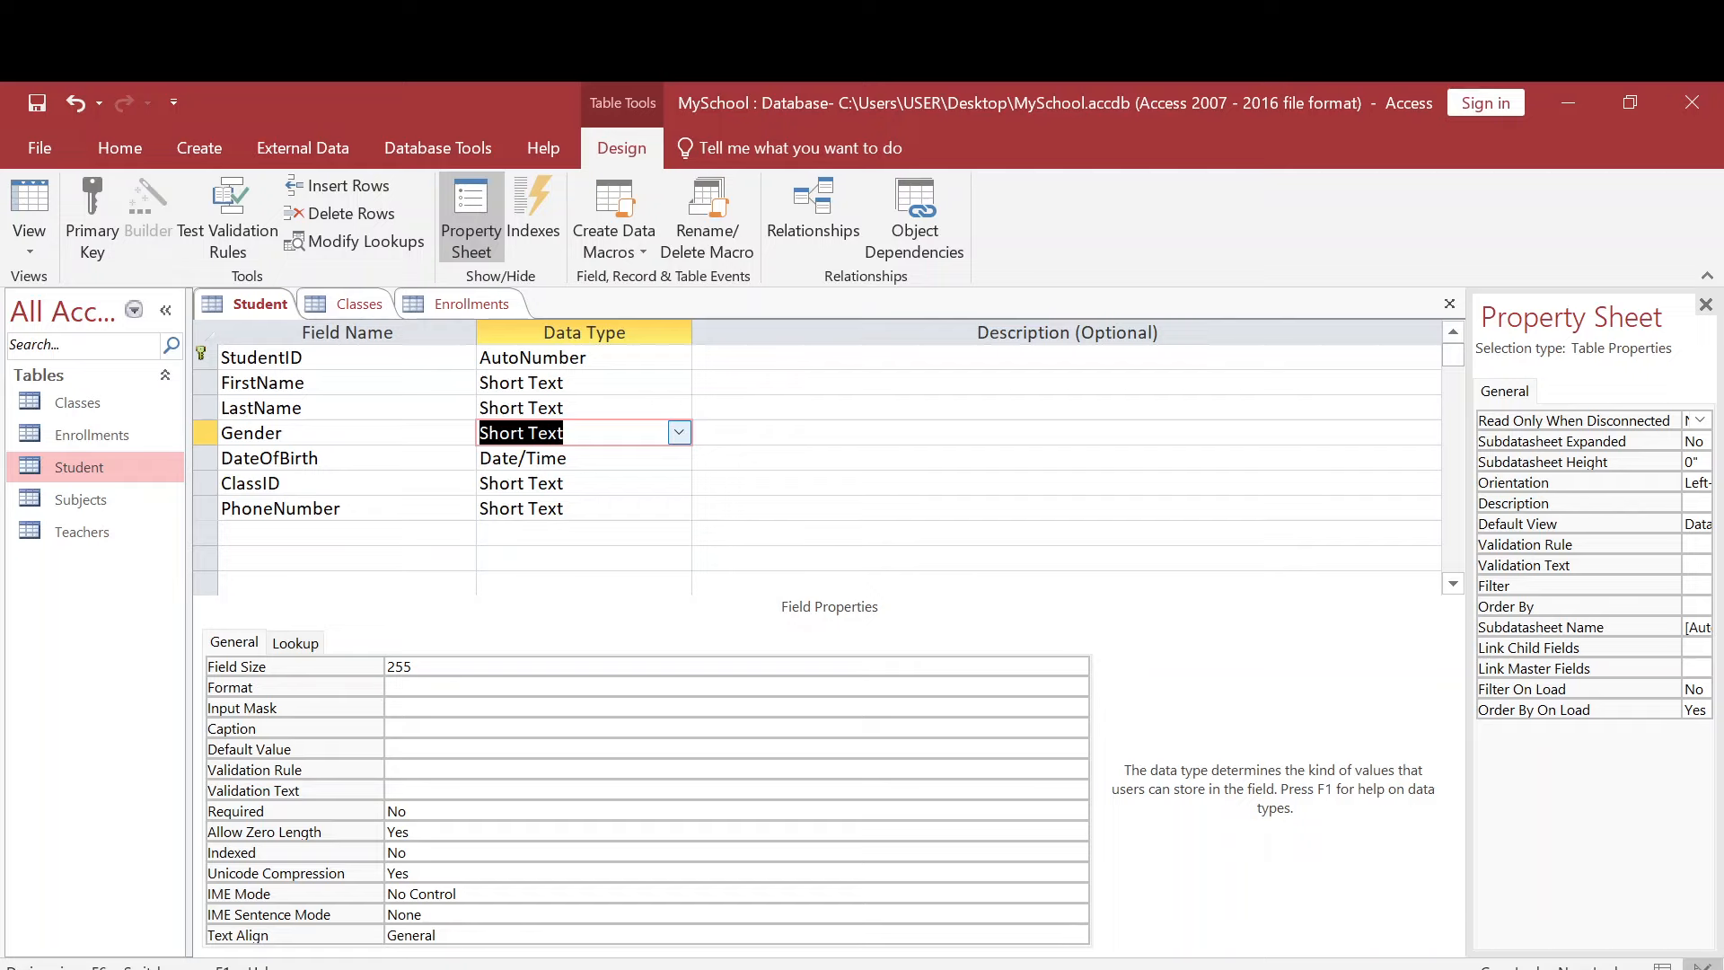
key("ctrl+s")
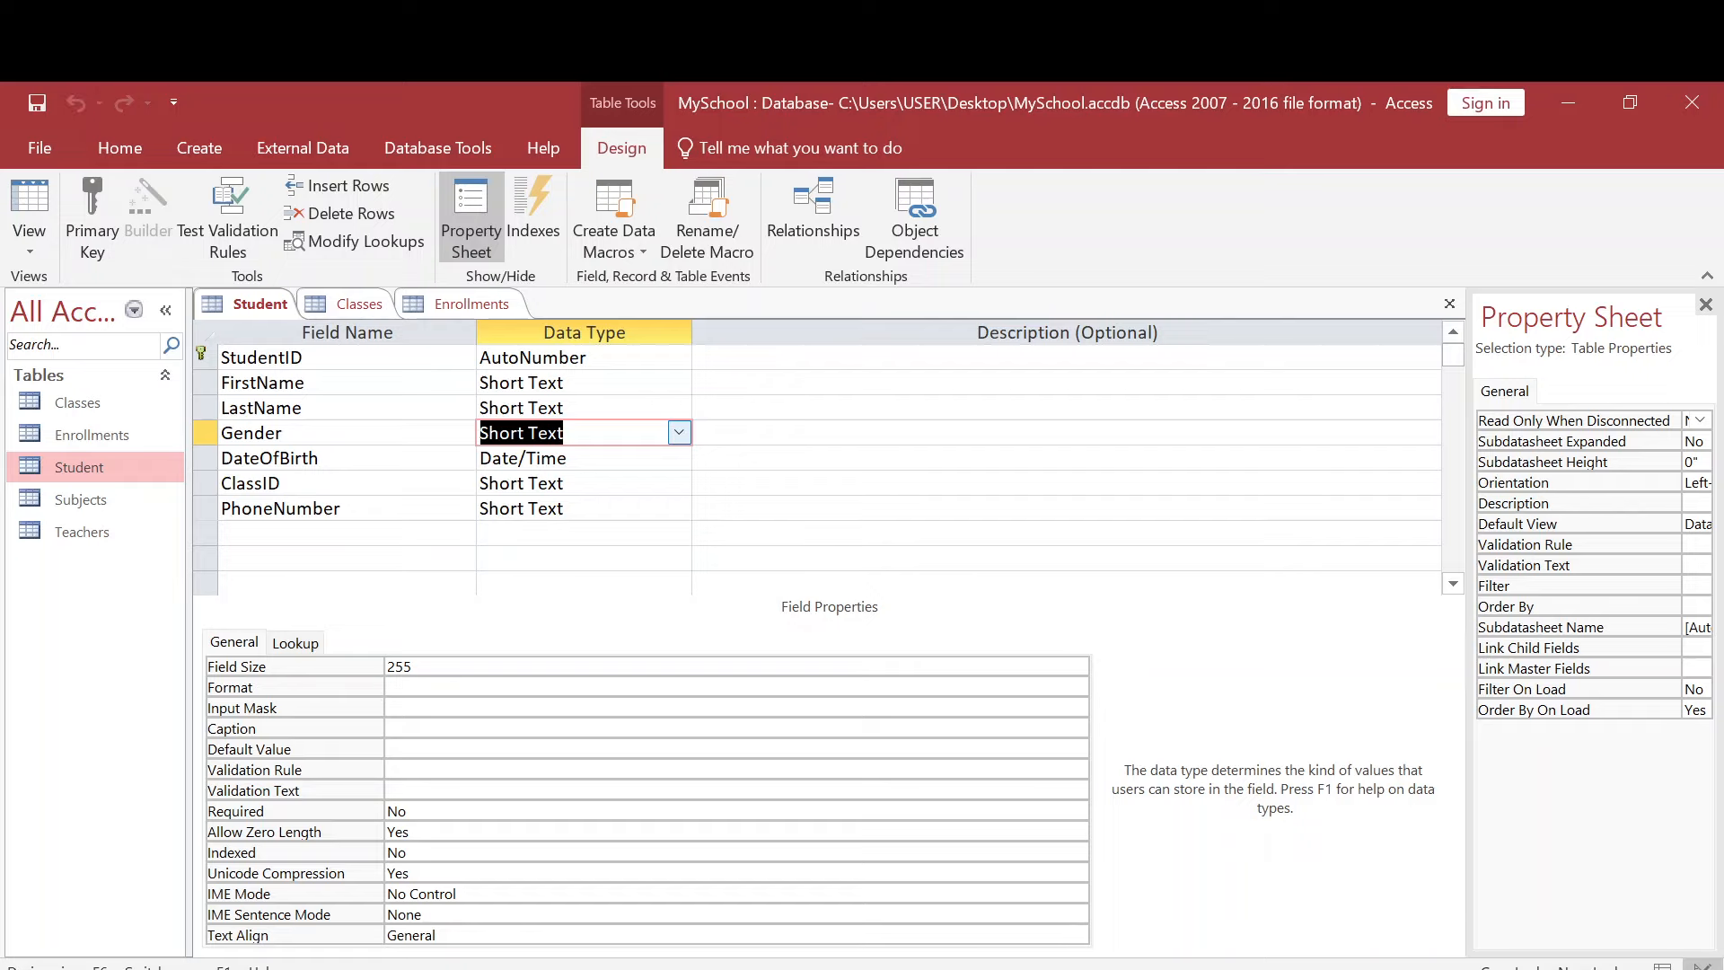
- Open the Student datasheet and try the Gender lookup on the existing record, choosing MALE and finally FEMALE
double_click(124, 474)
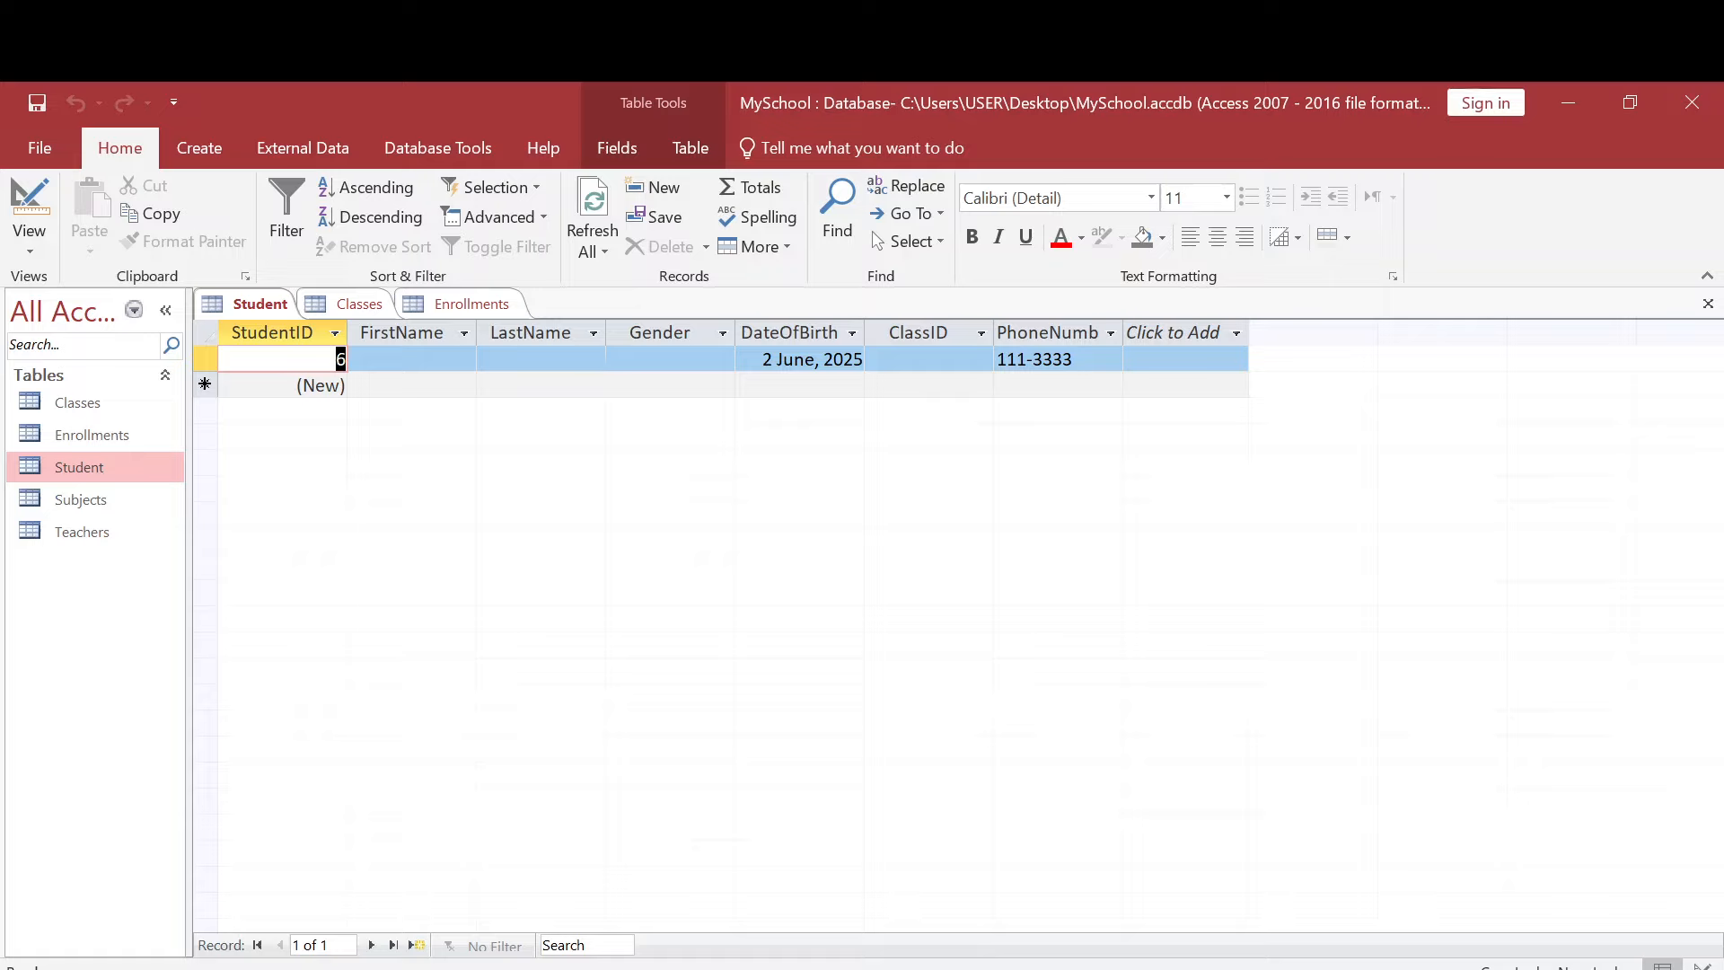
left_click(655, 364)
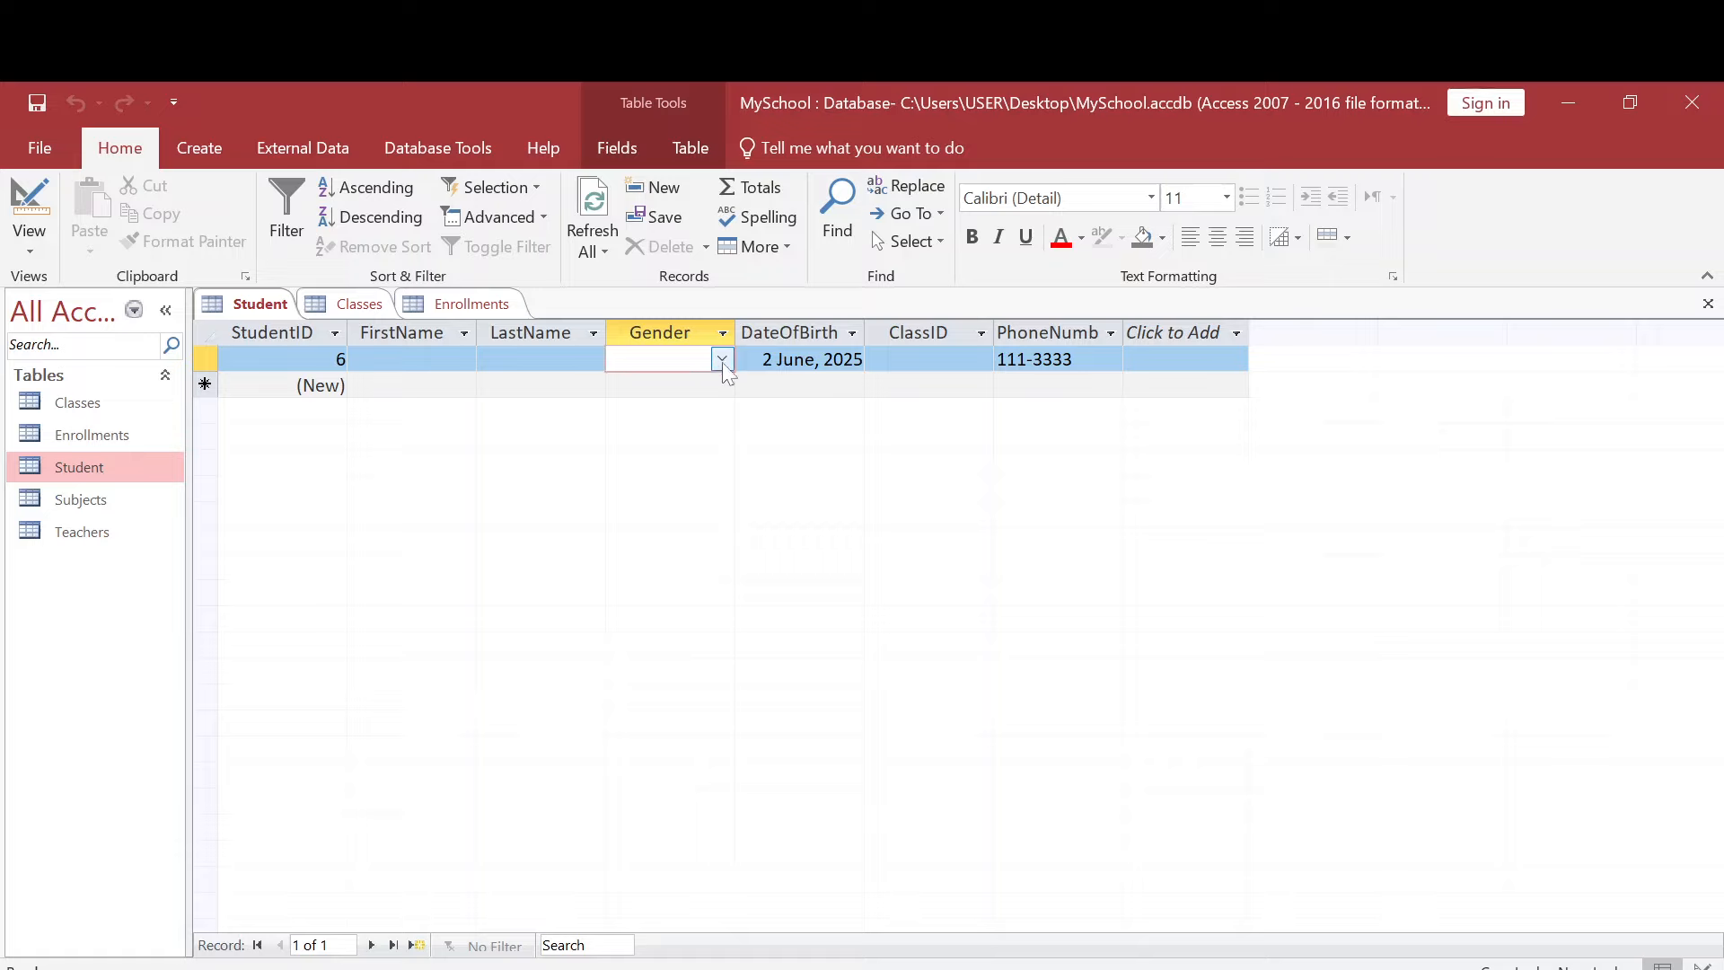
left_click(723, 360)
left_click(687, 384)
left_click(722, 360)
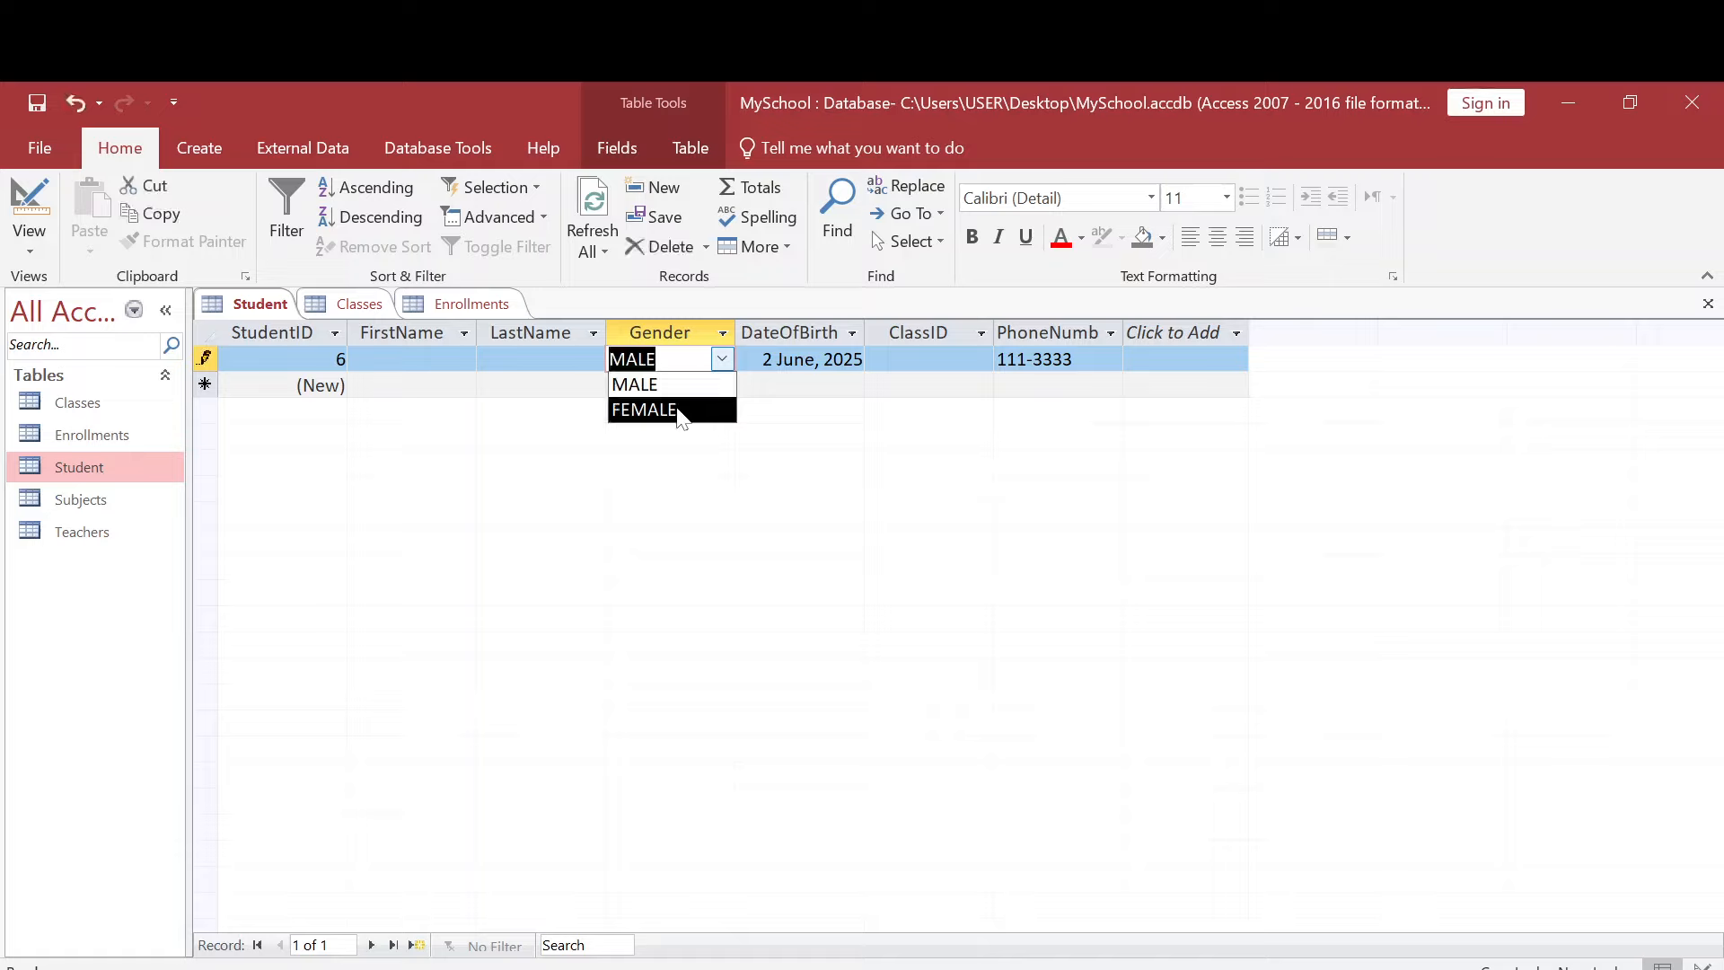
left_click(679, 410)
left_click(722, 359)
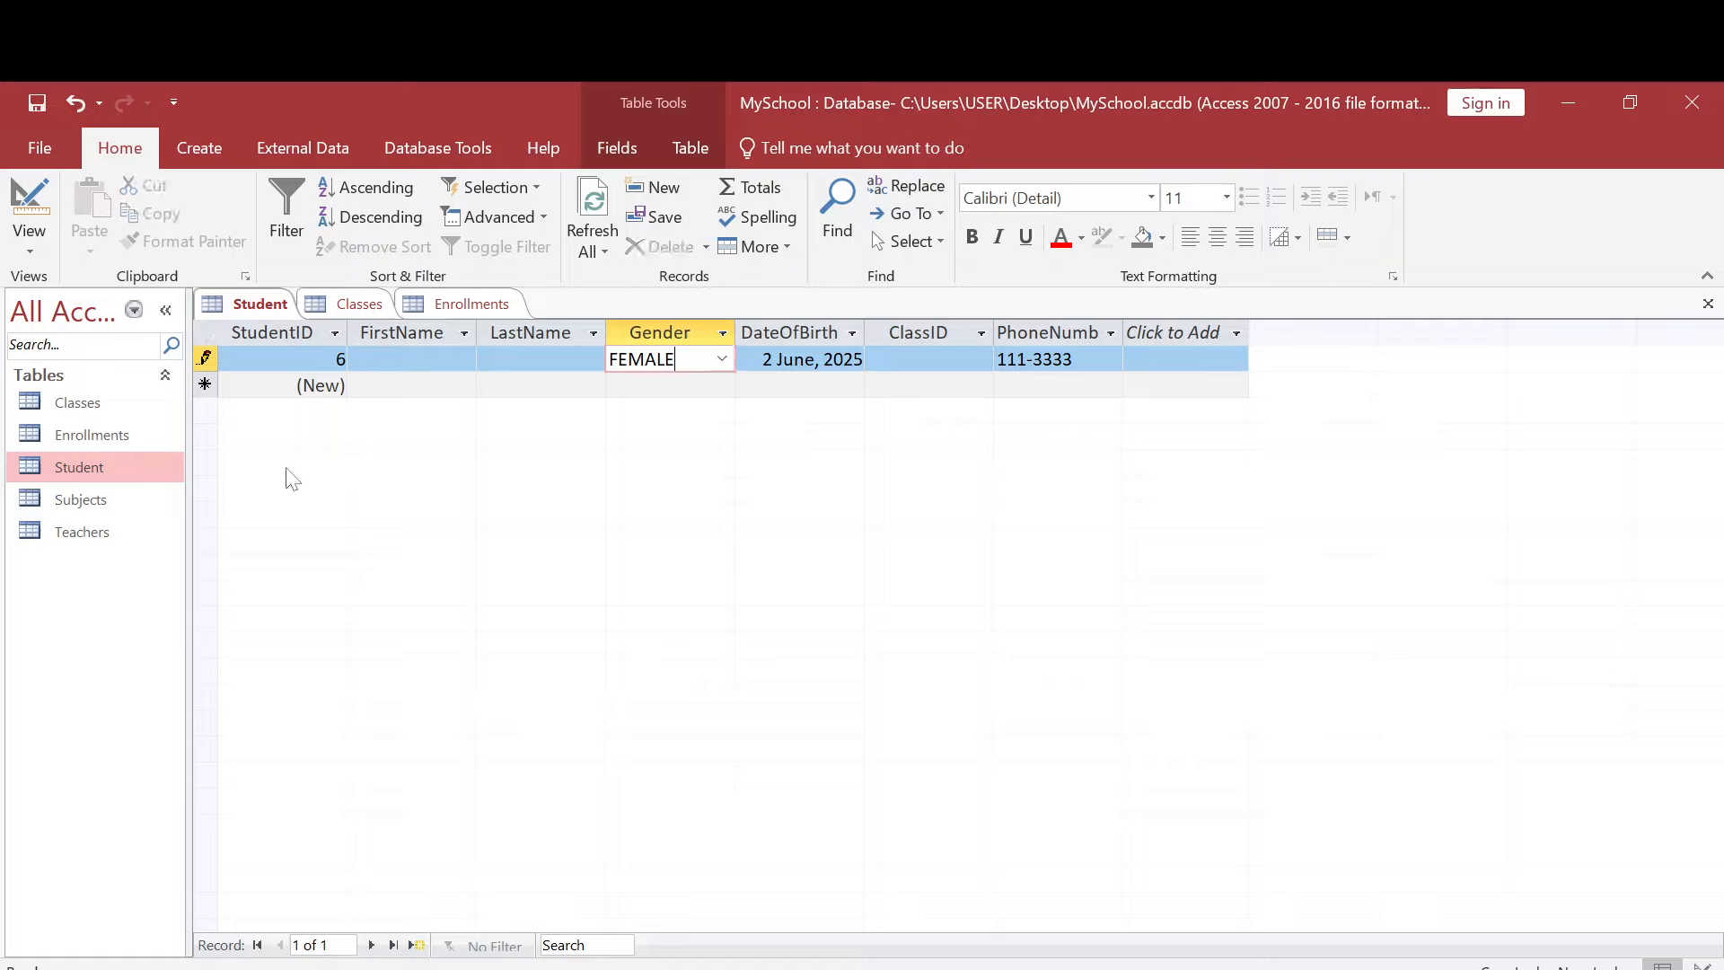
- Open the Classes table in Design View and start the Lookup Wizard for ClassName, choosing to type in the values
double_click(104, 404)
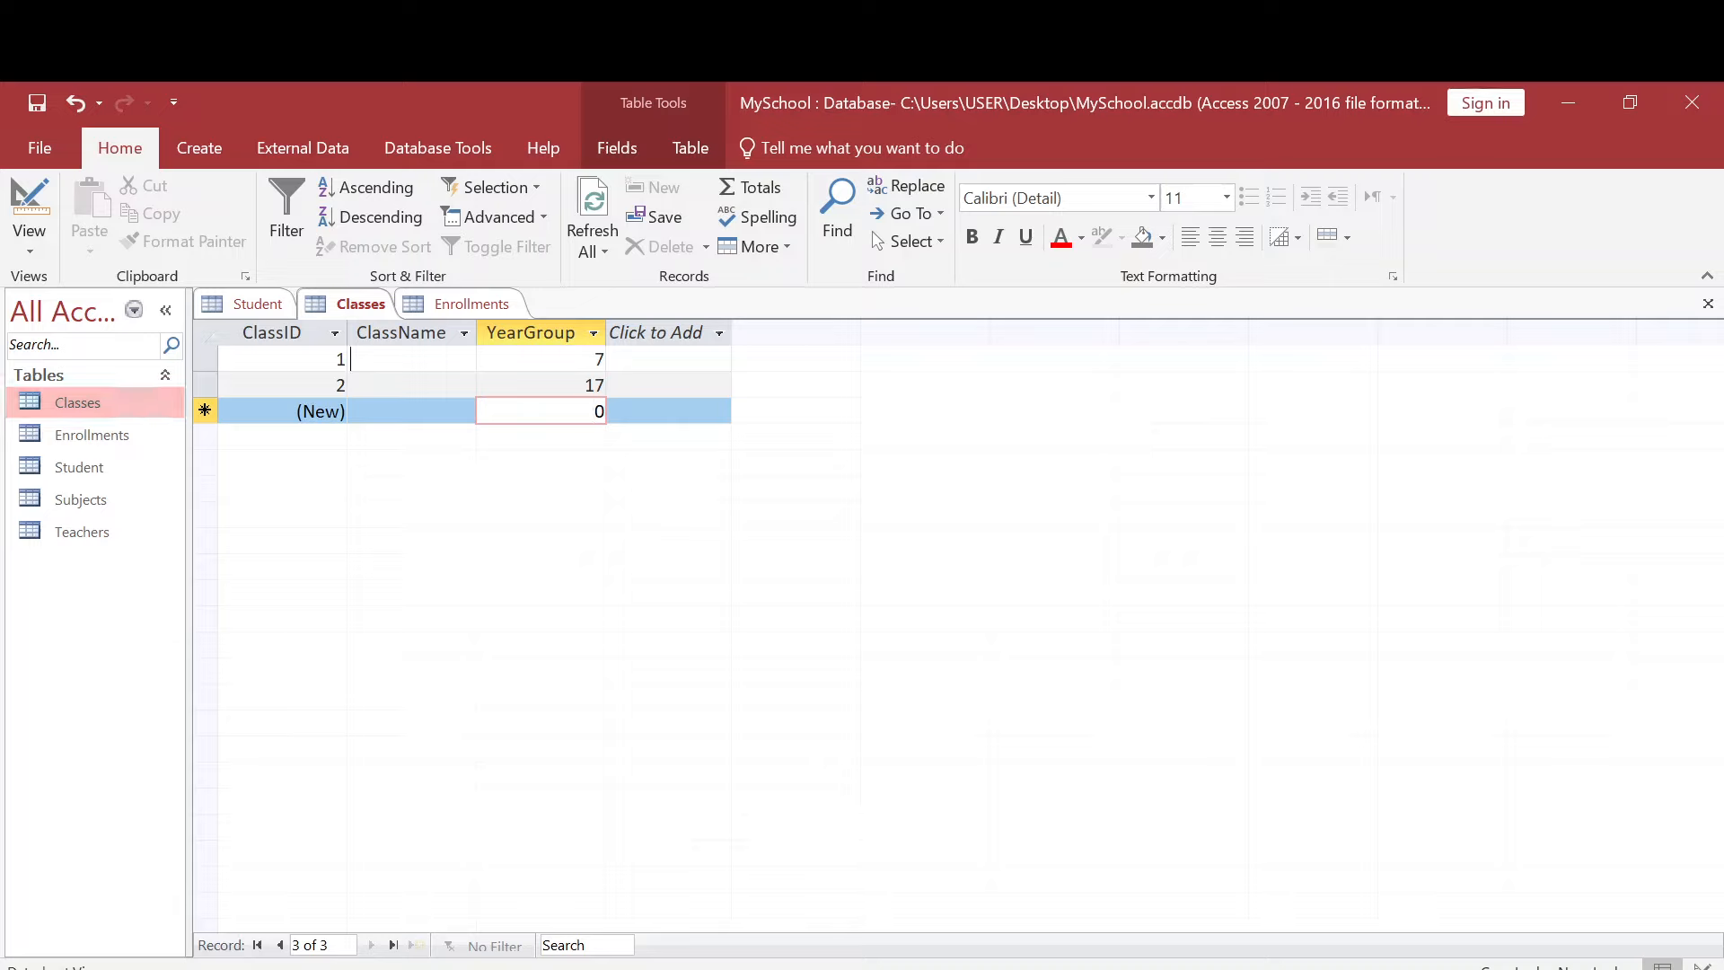
left_click(352, 359)
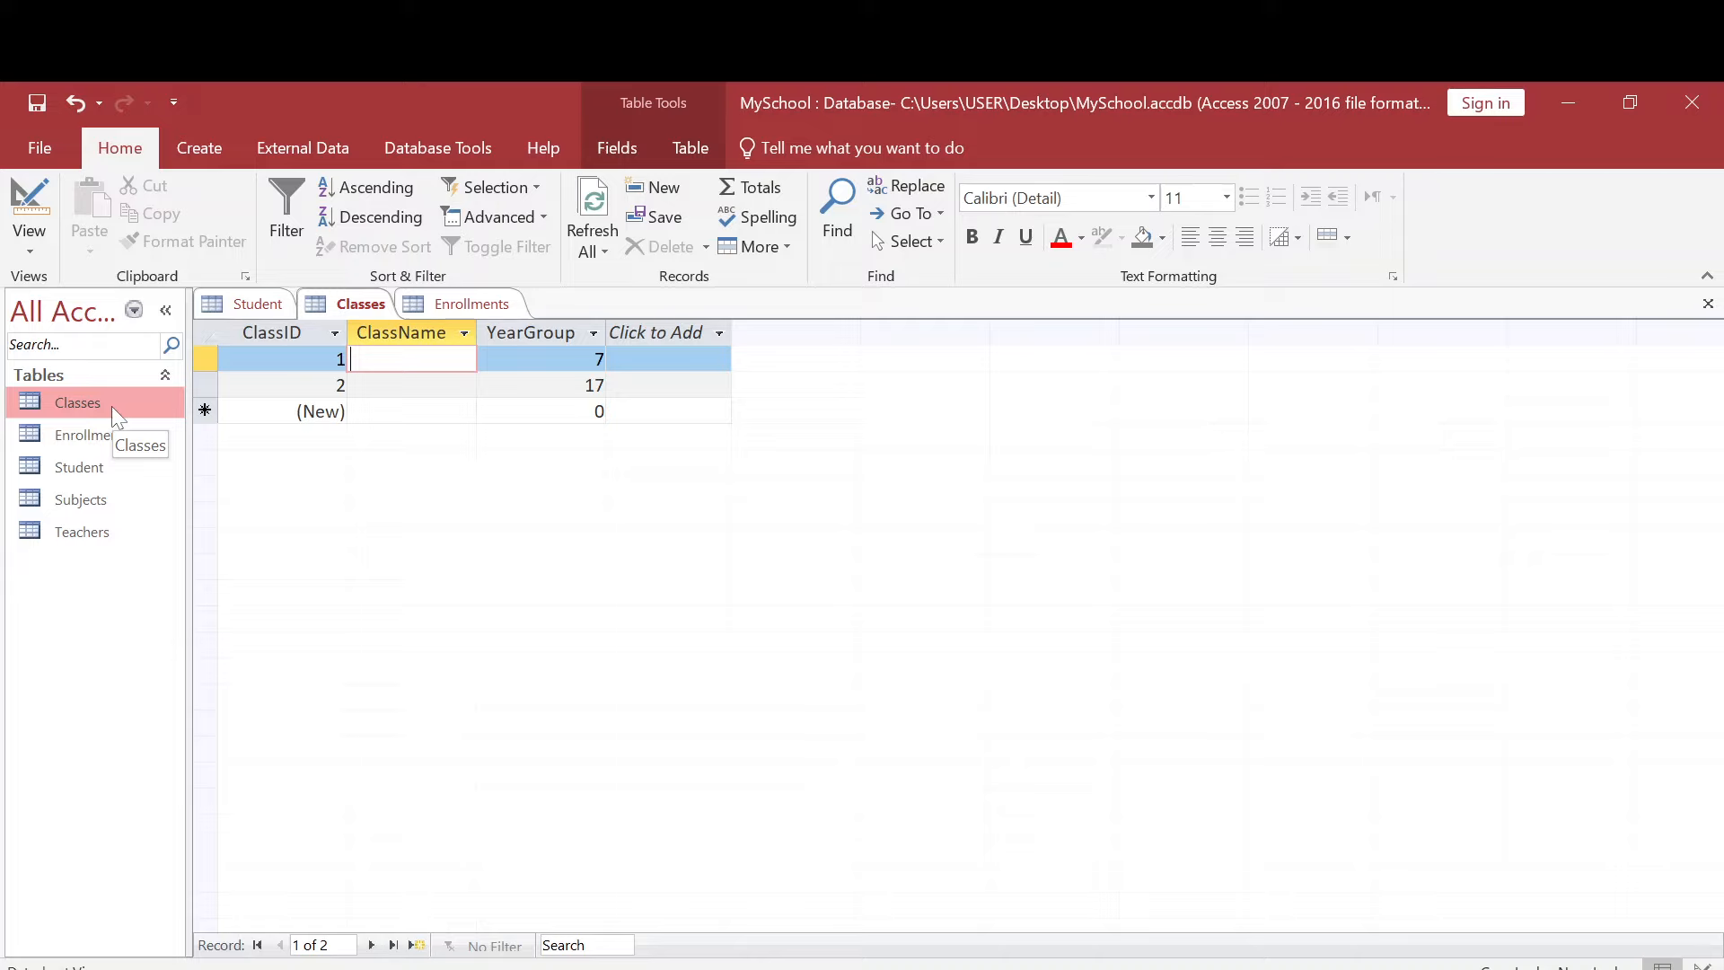
left_click(29, 243)
left_click(101, 348)
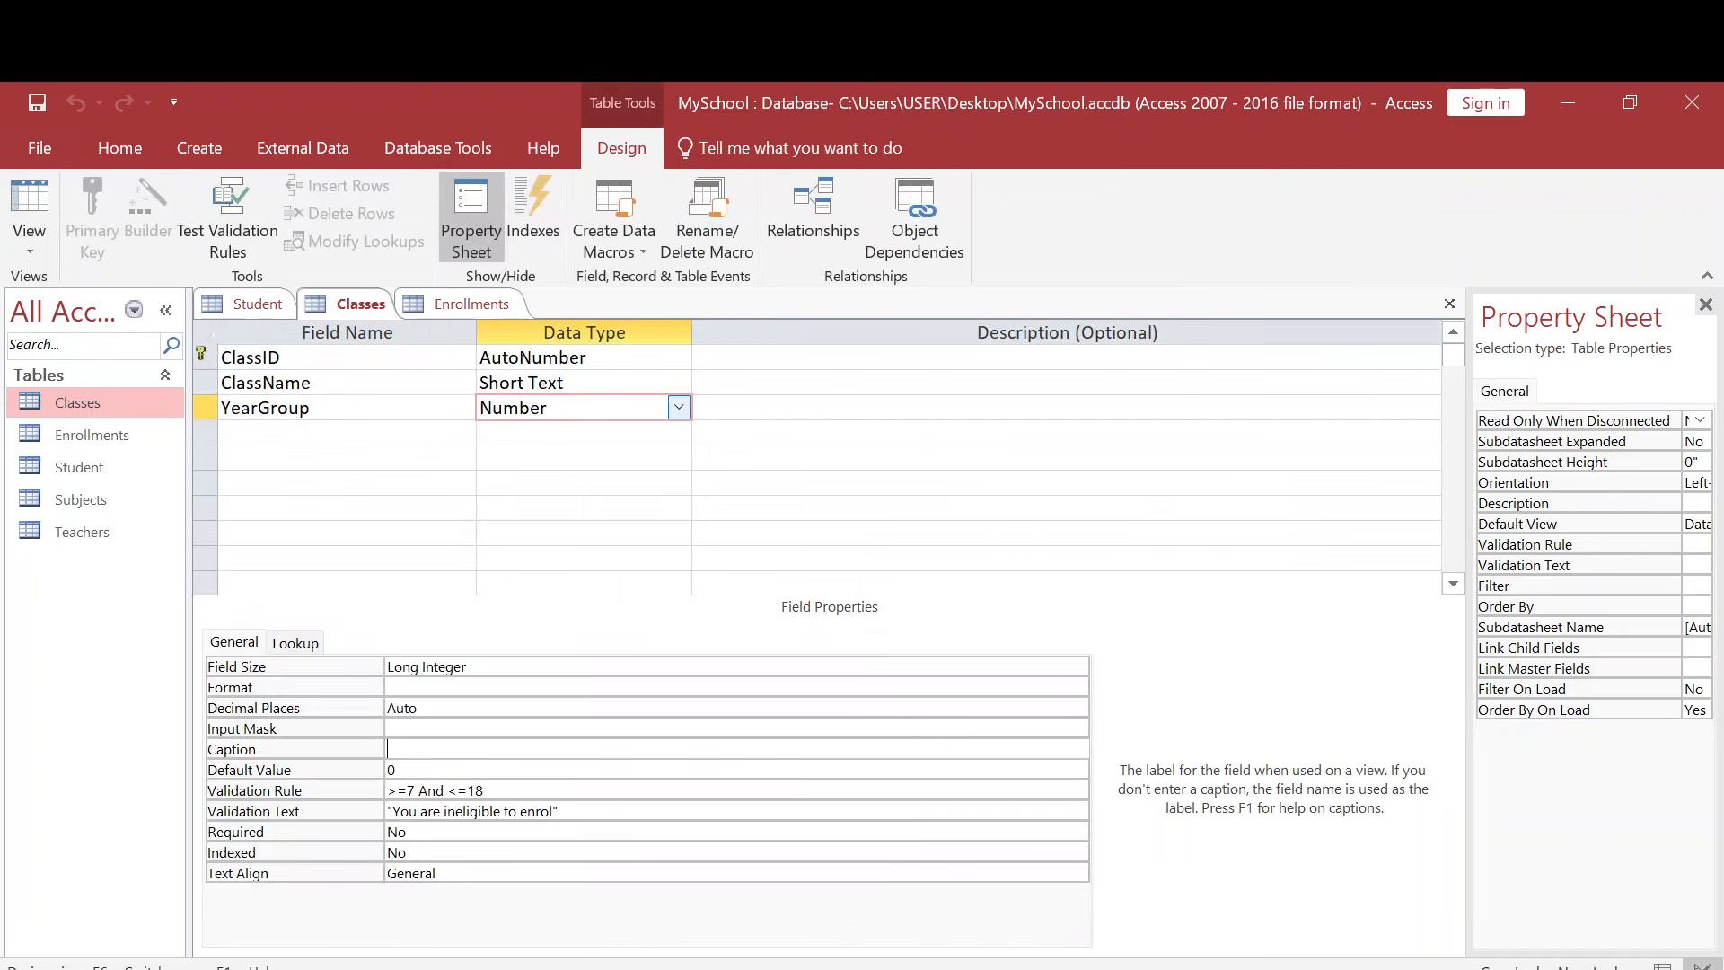
left_click(574, 383)
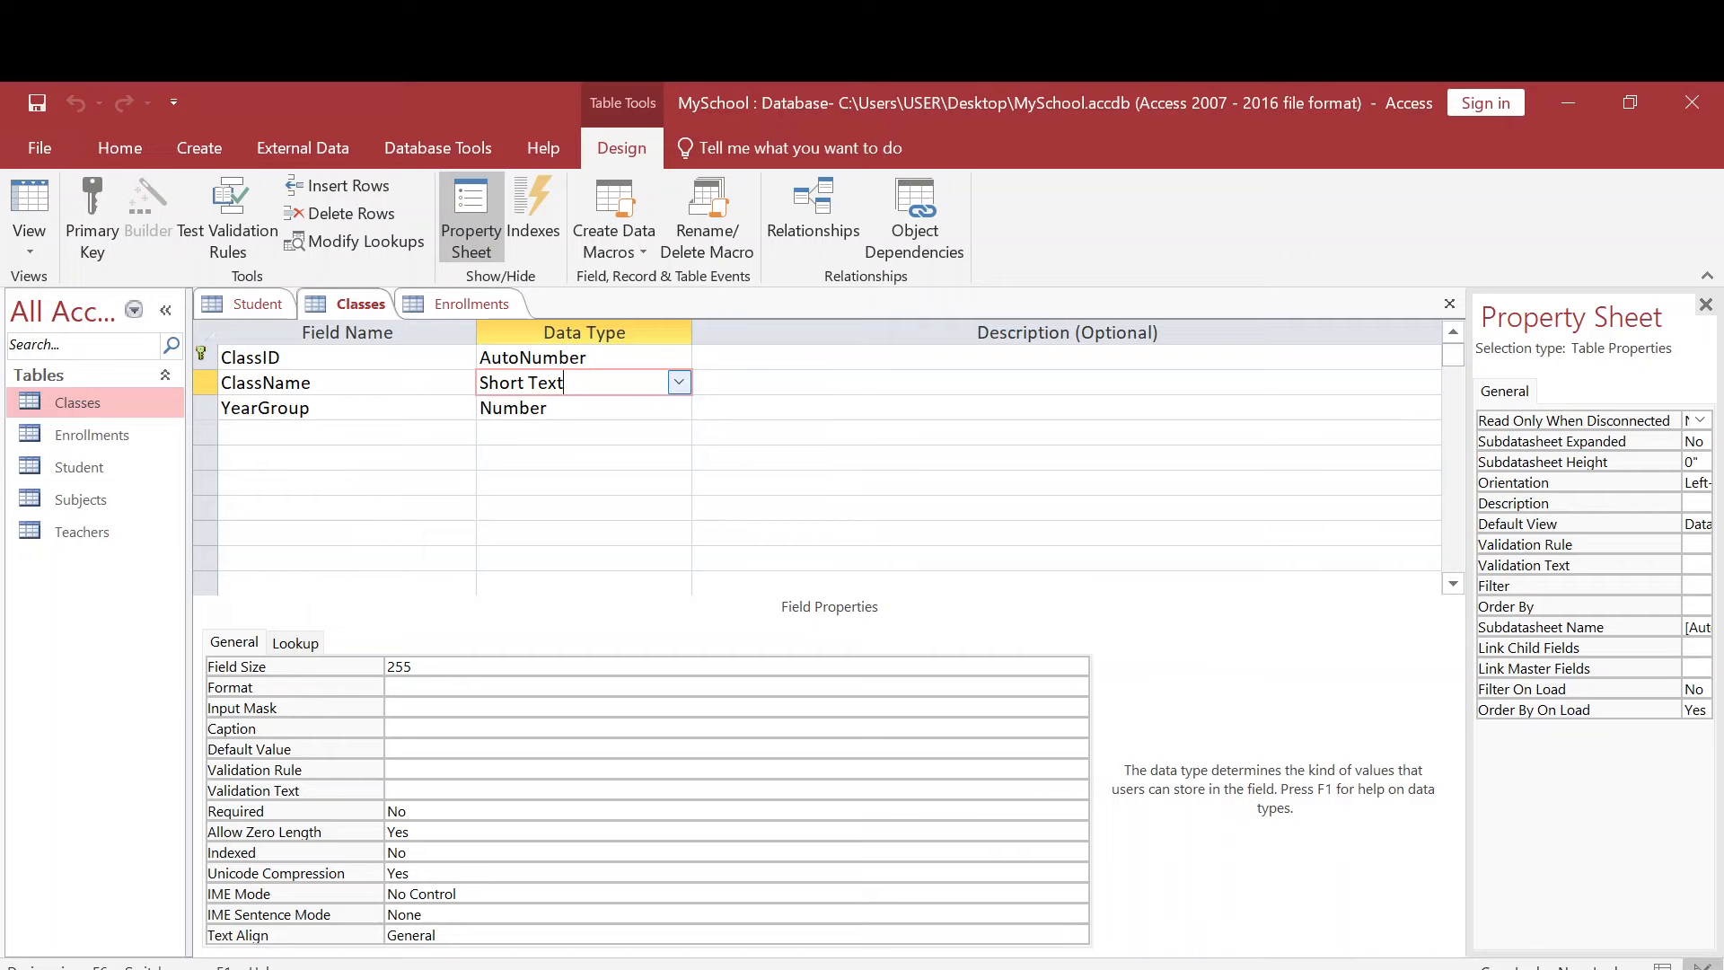
left_click(679, 382)
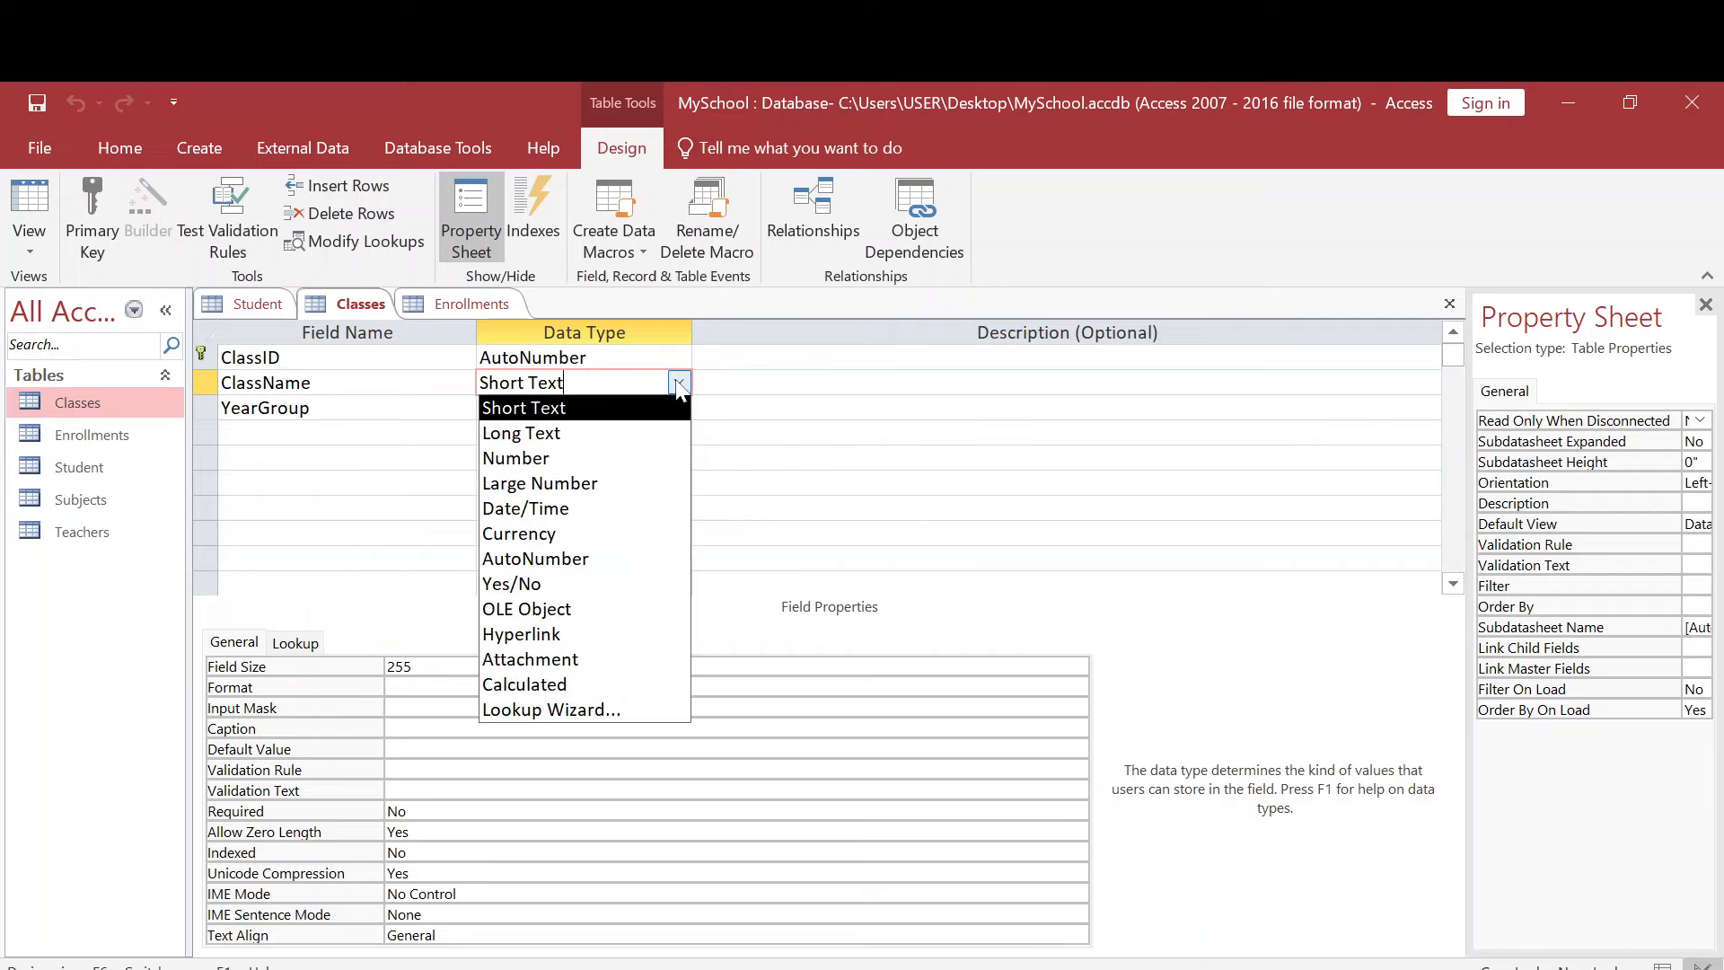
left_click(612, 711)
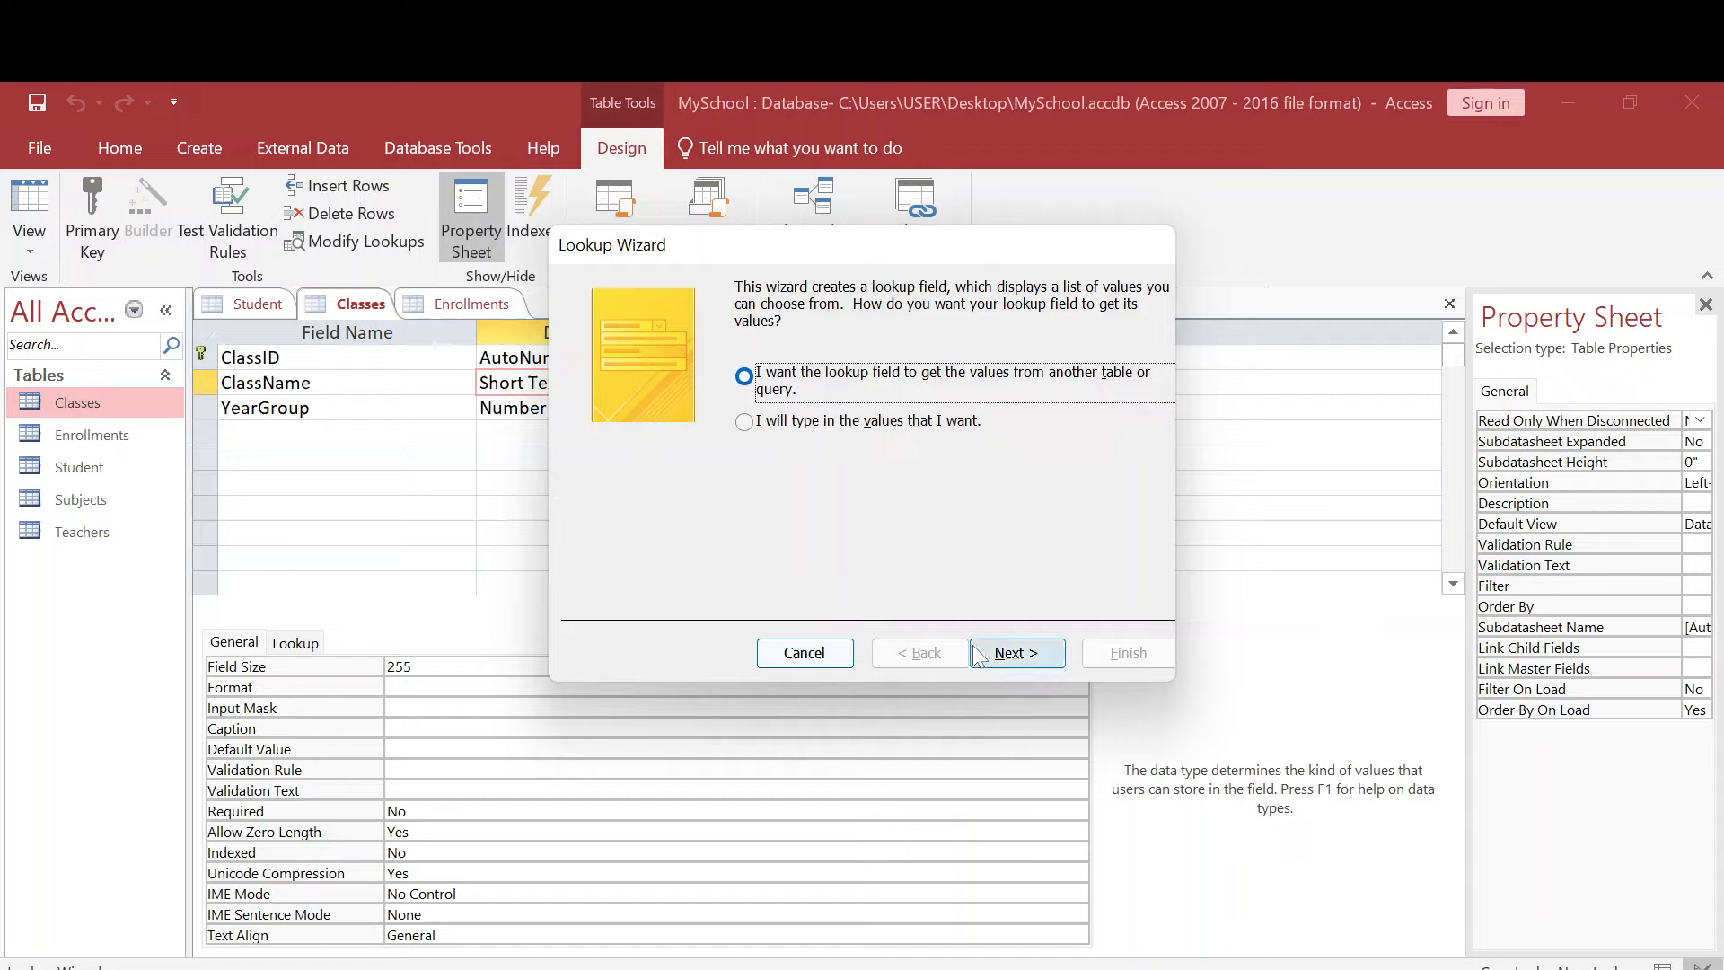
left_click(746, 424)
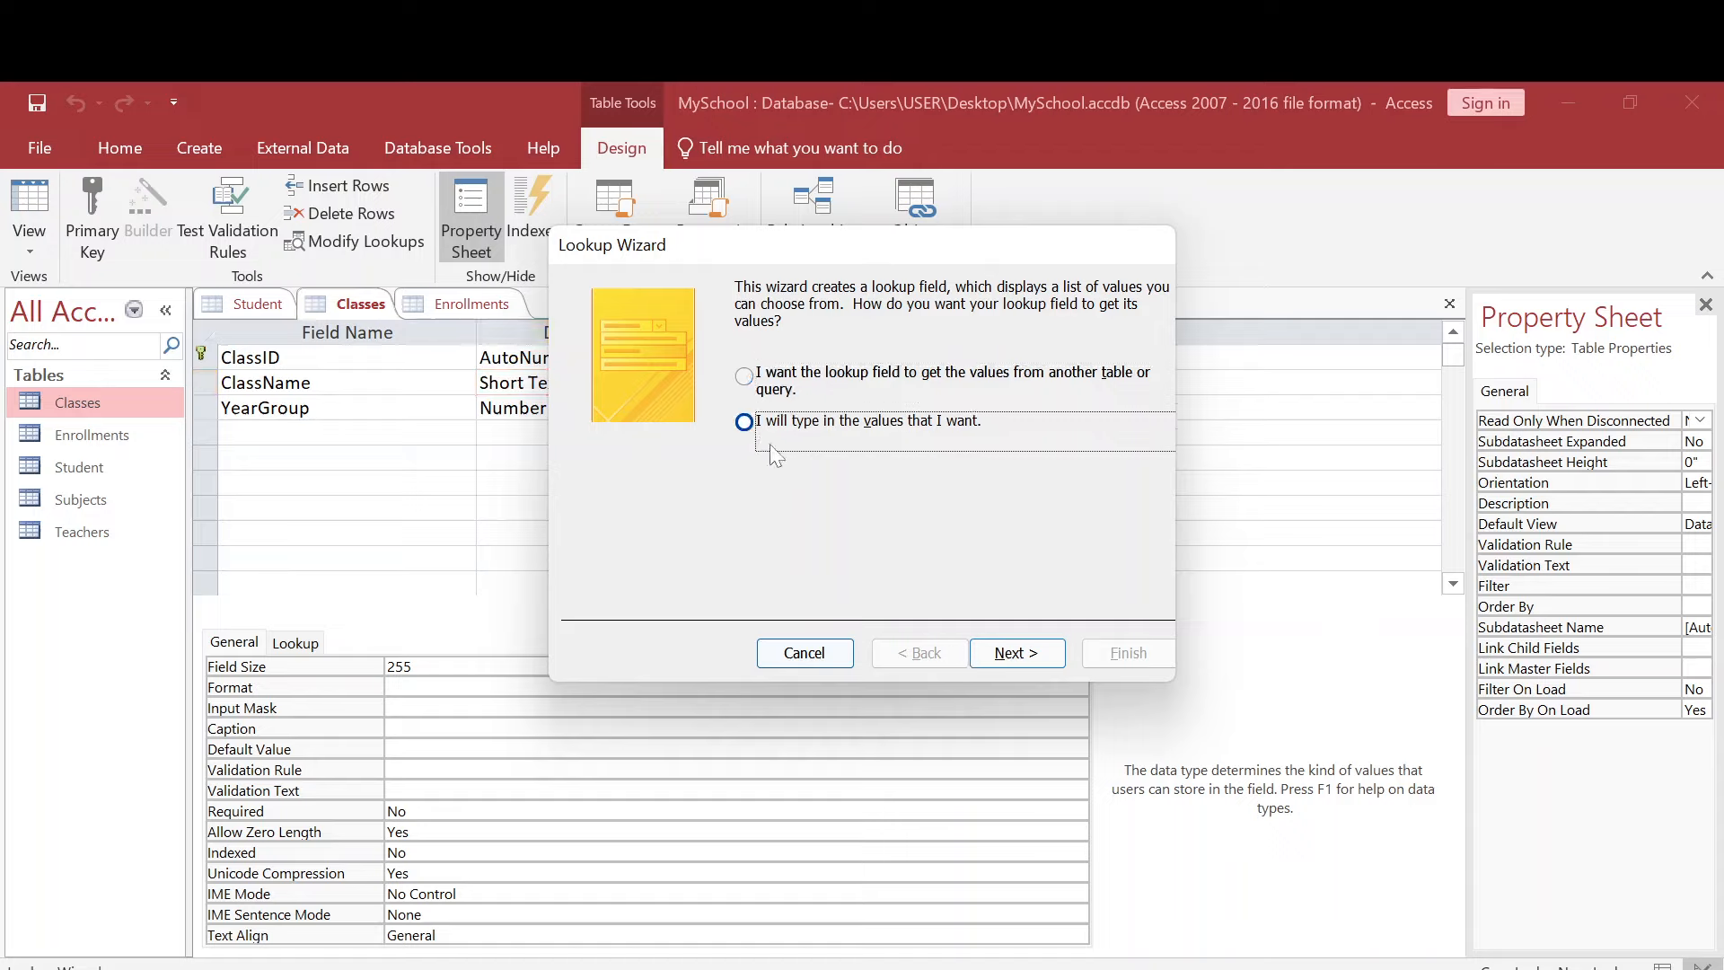
left_click(1035, 662)
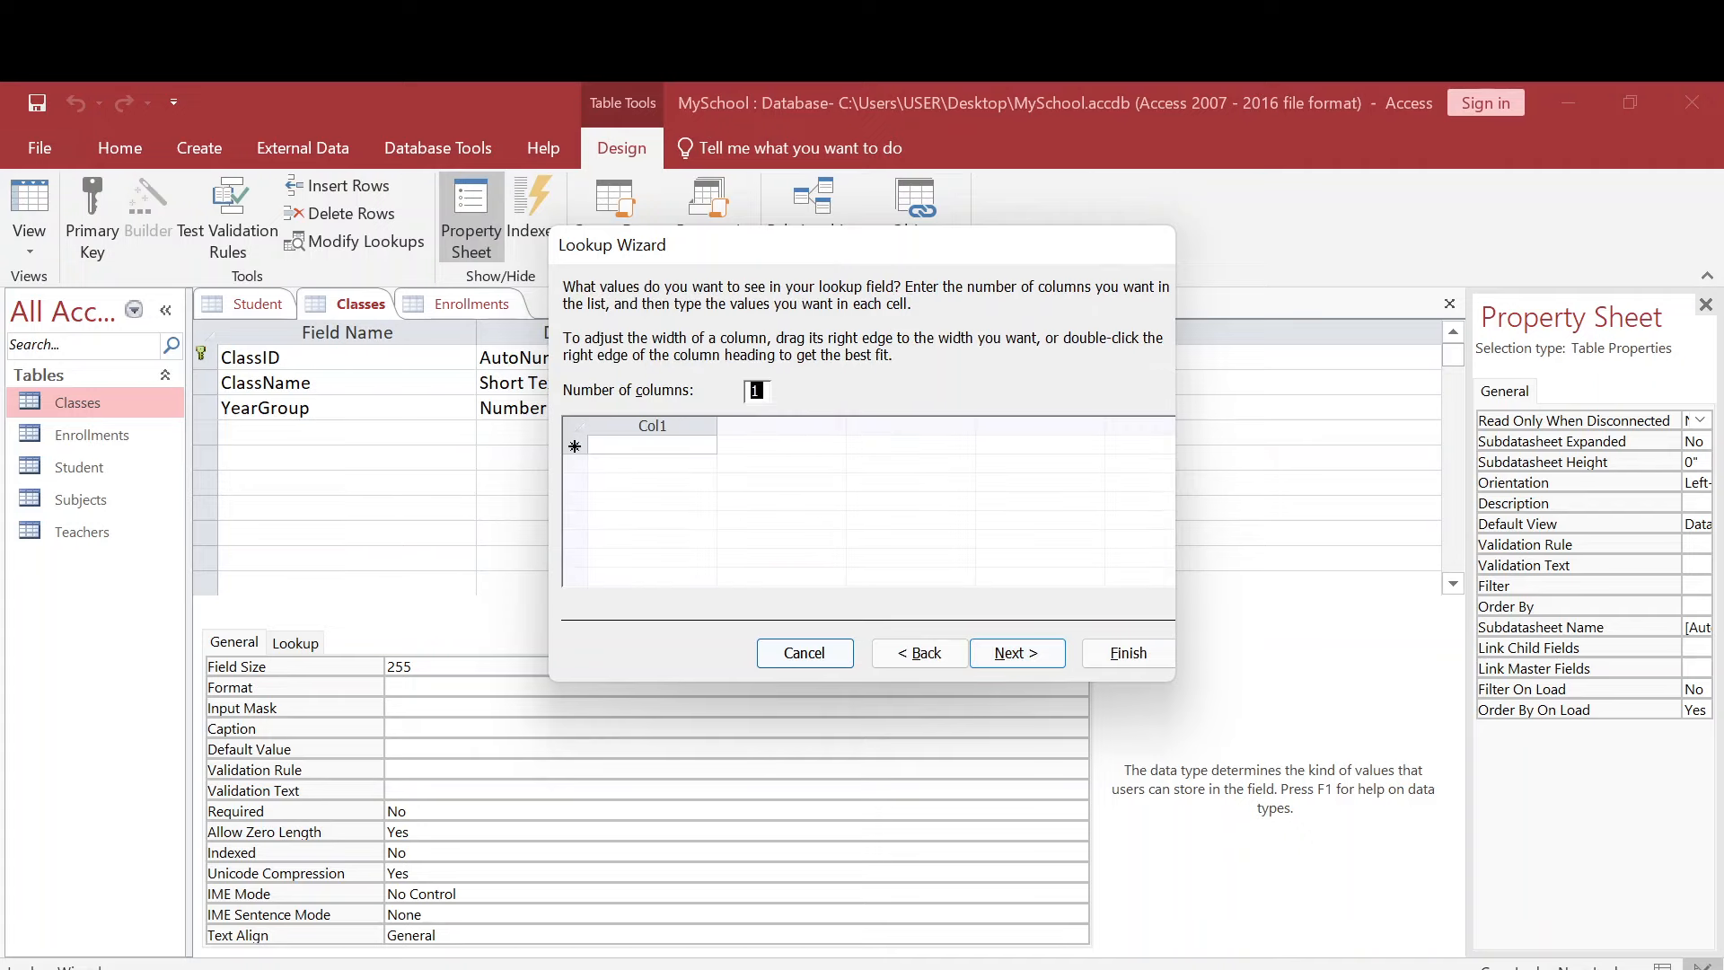
- Enter GRADE 1 through GRADE 6 as the lookup values and finish the wizard with the label ClassName
type("GRA")
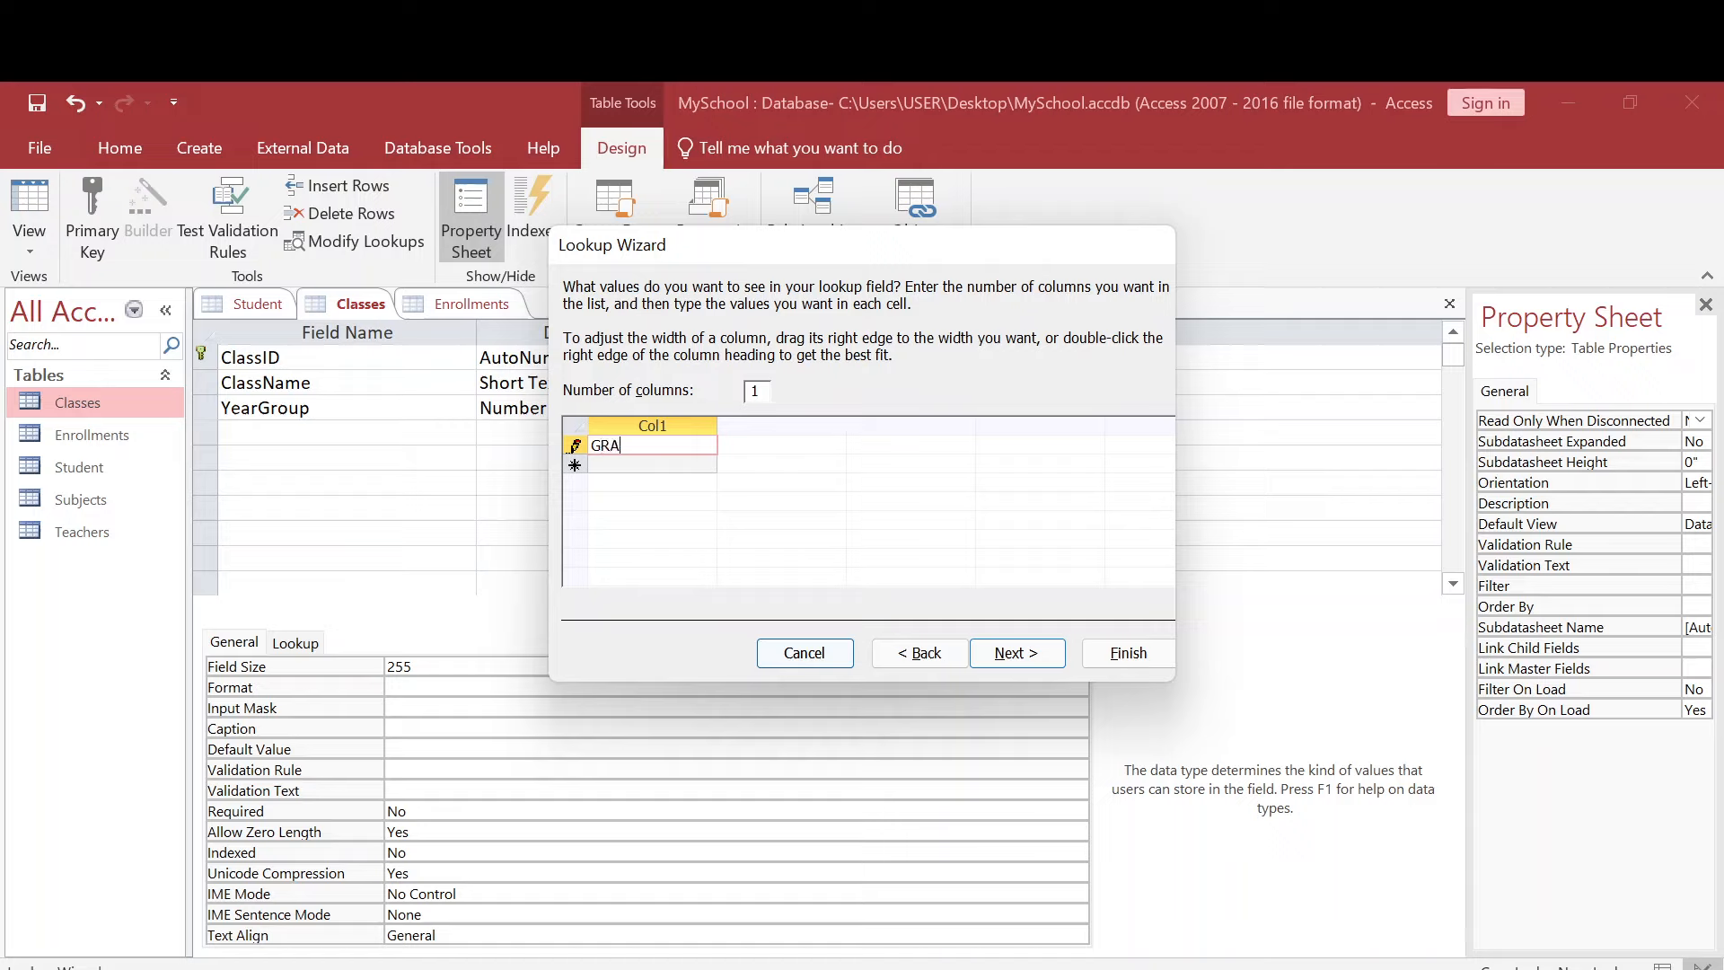
type("DE 1")
key("Tab")
type("GRAD")
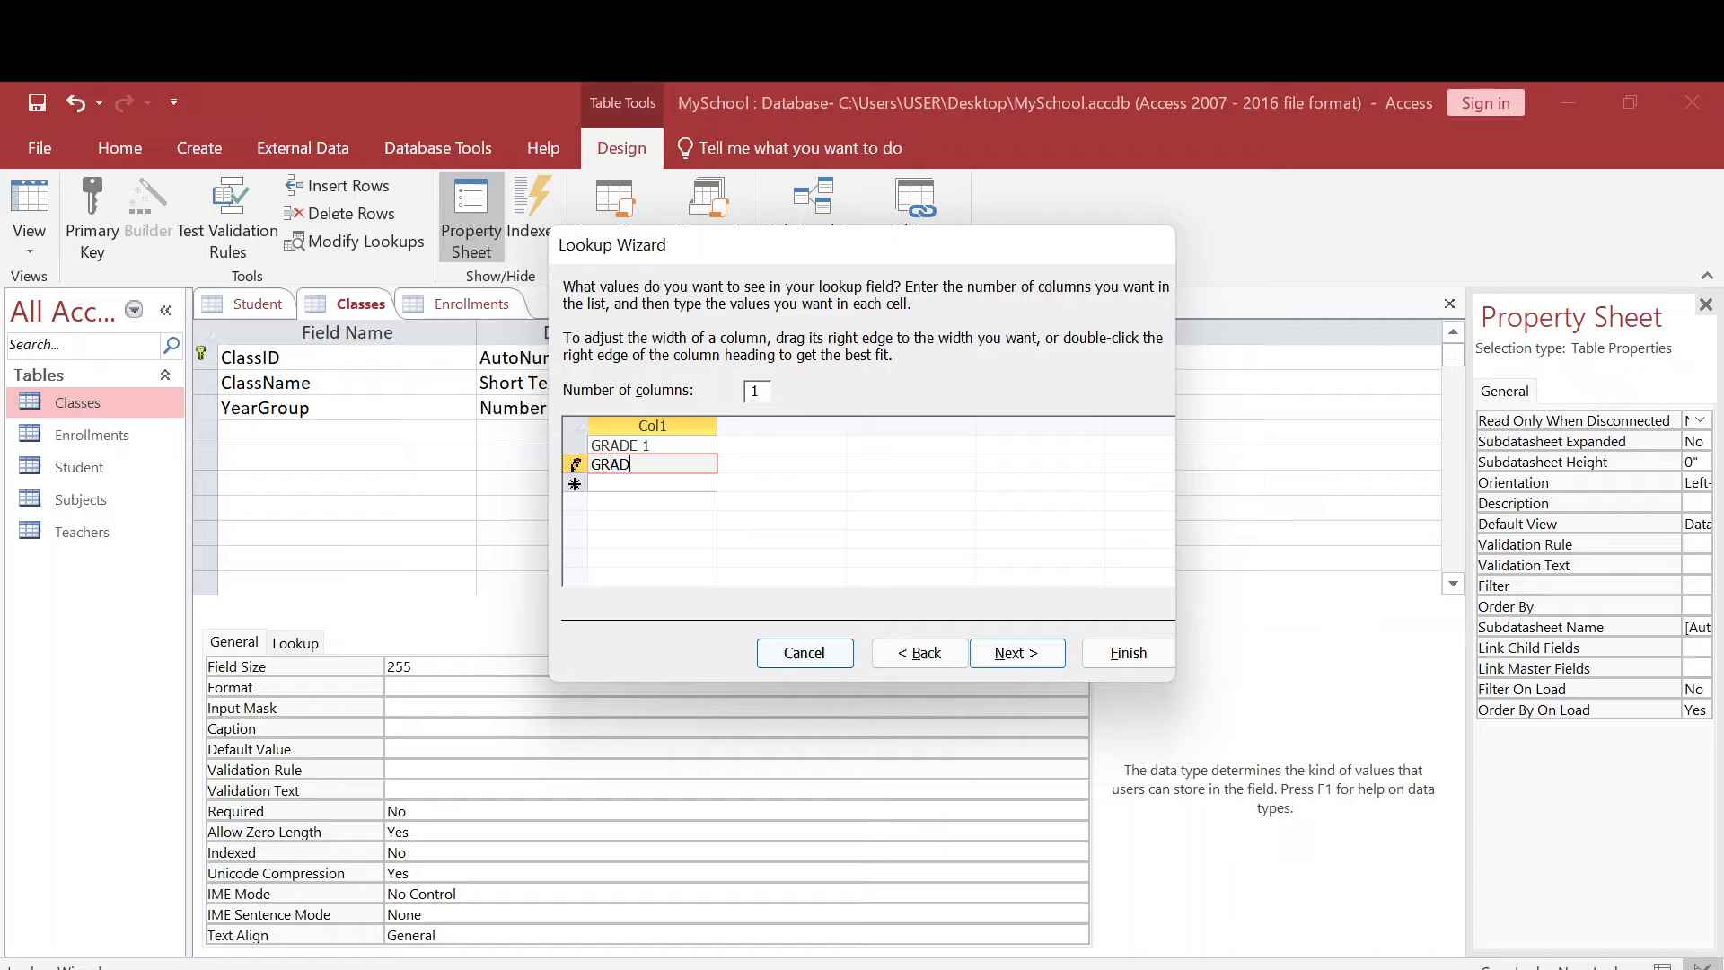
type("E 2")
key("Tab")
type("GRADE")
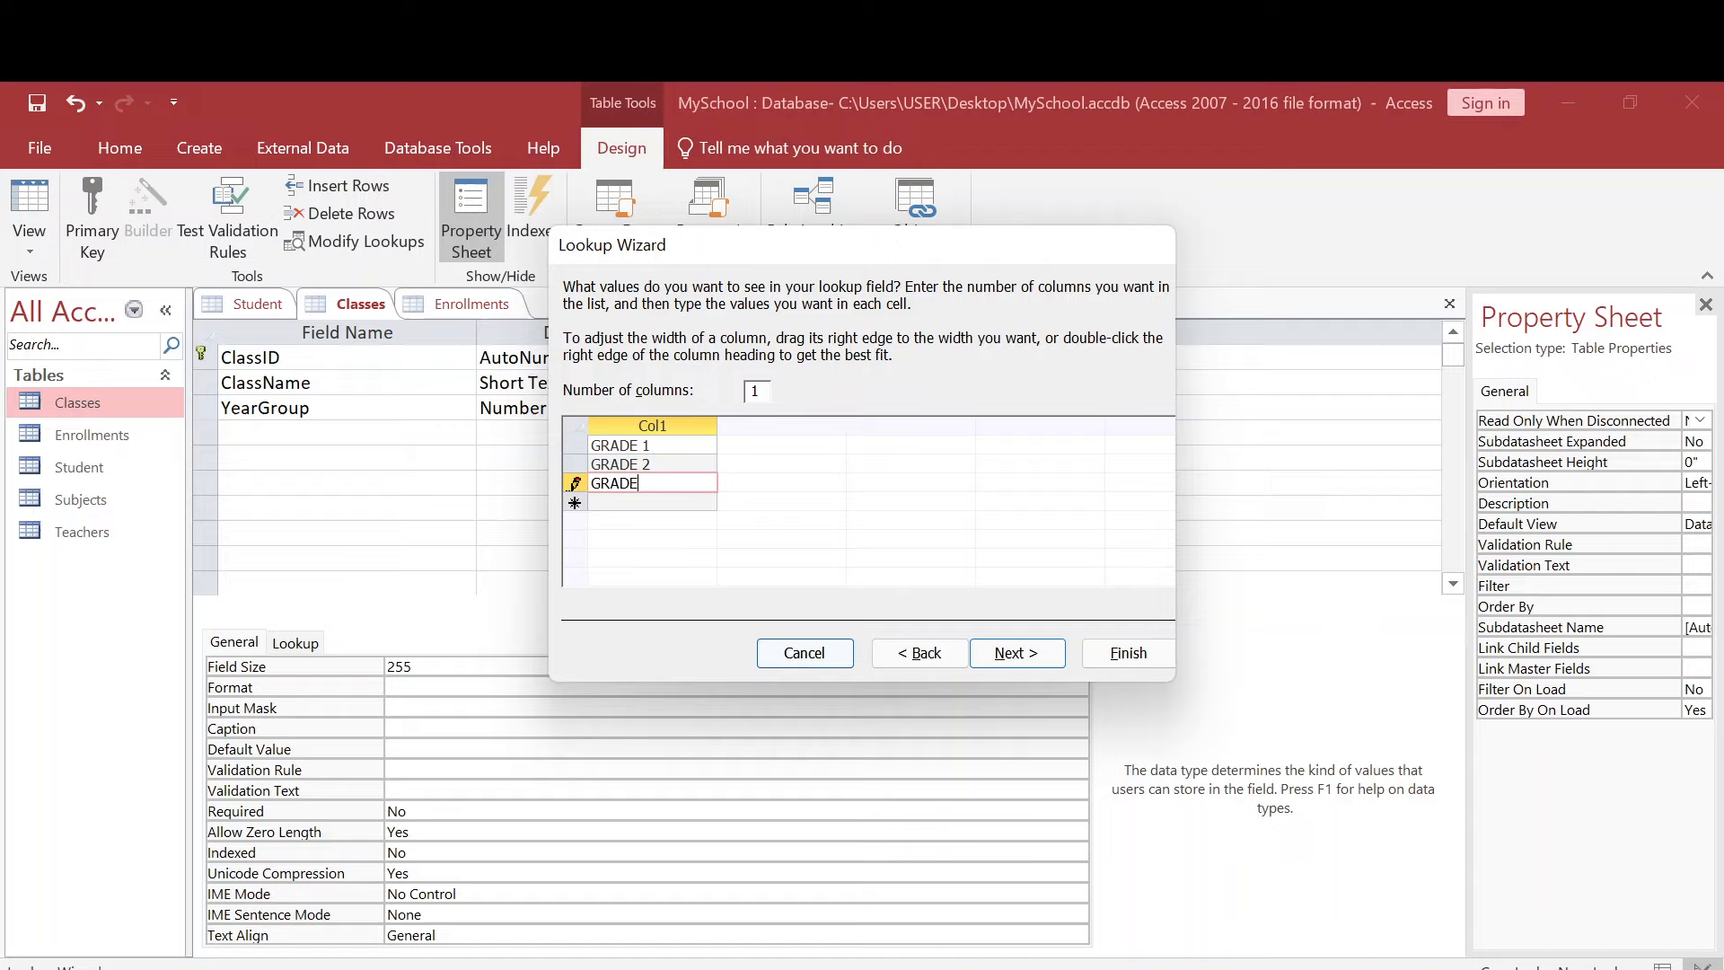
type(" 3")
key("Tab")
type("GRADE")
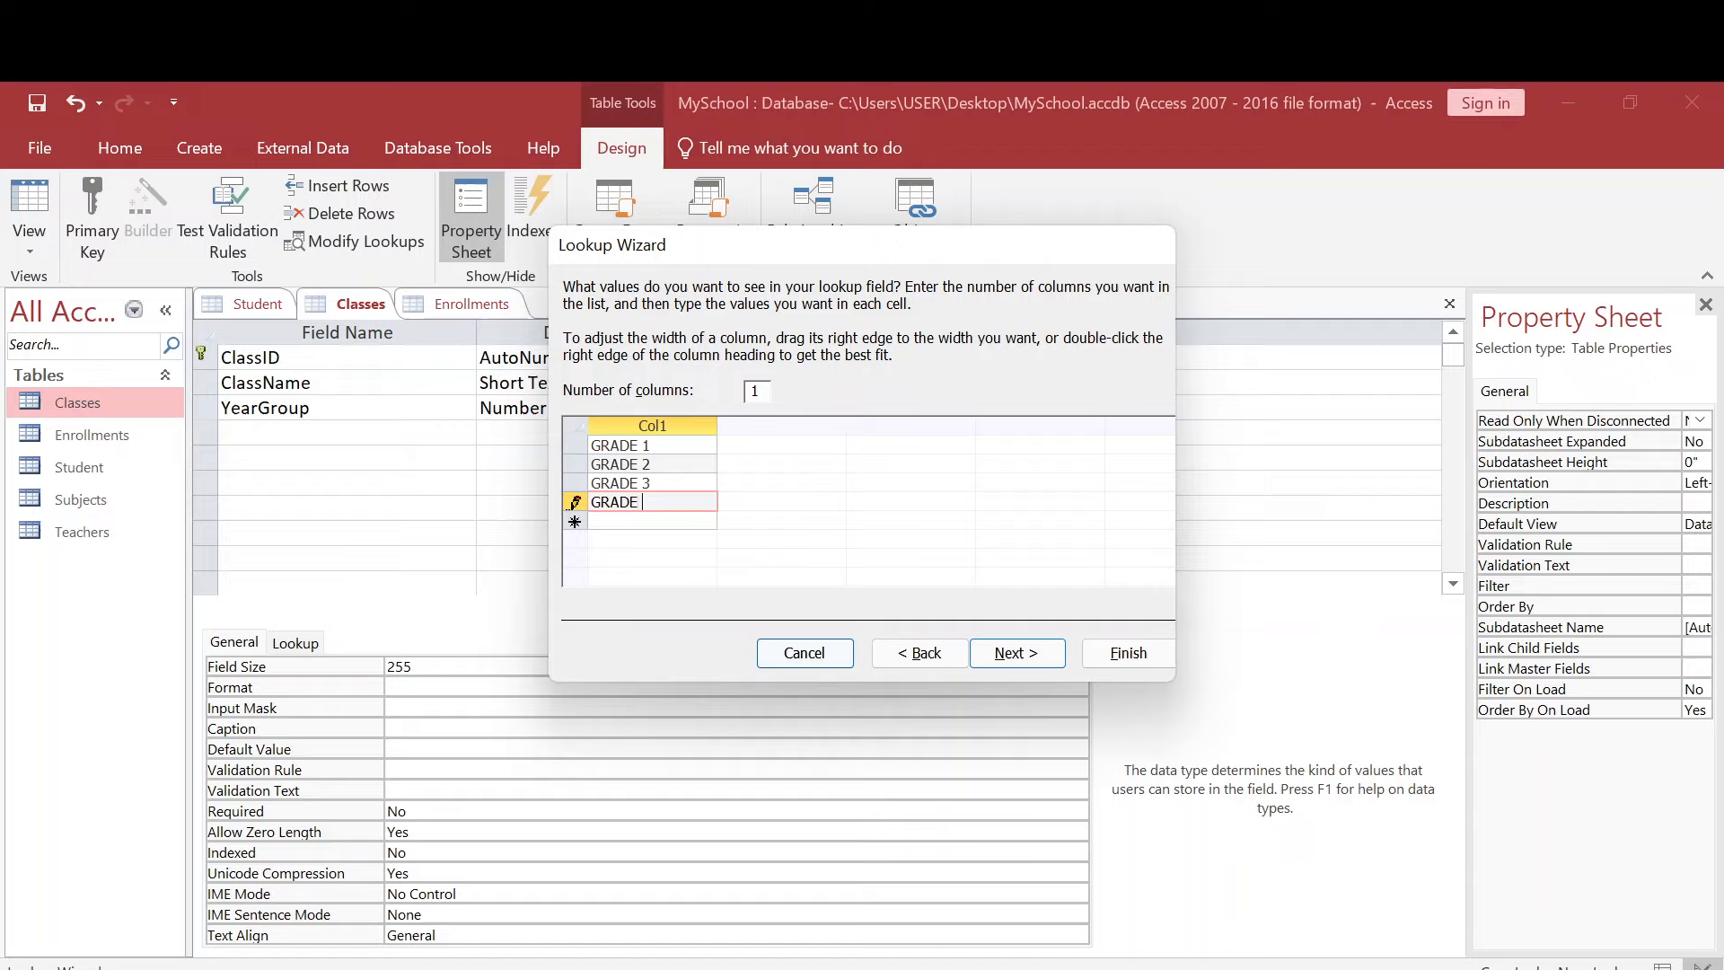
type(" 4")
key("Tab")
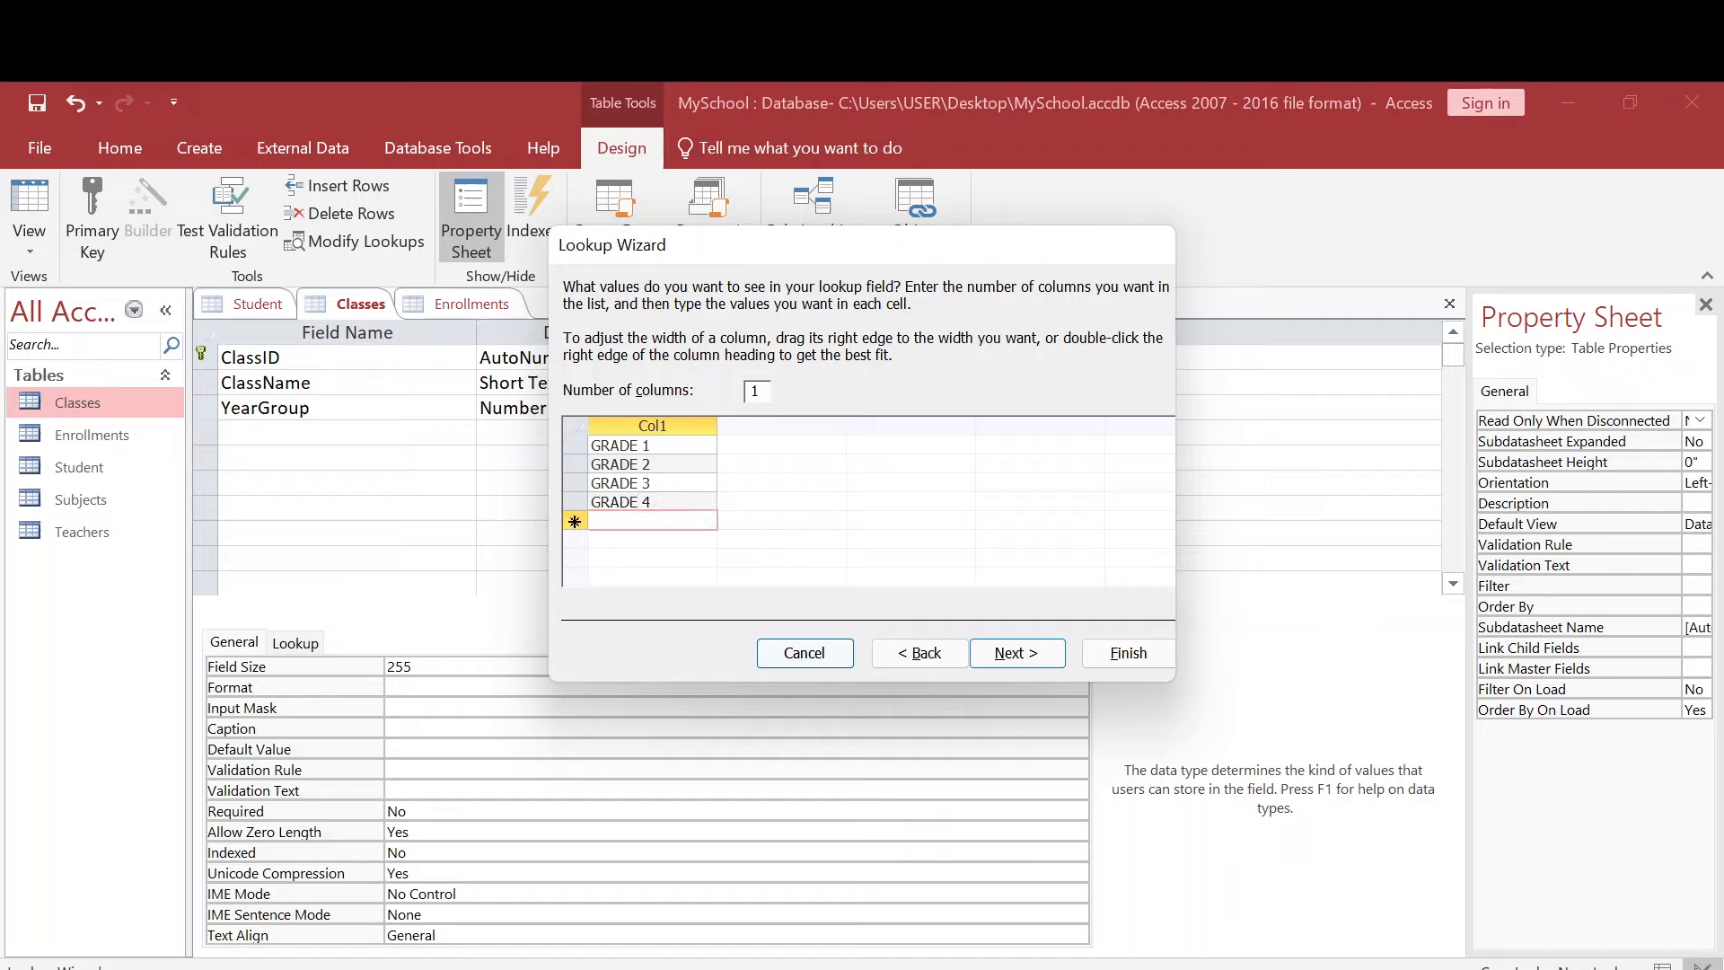
type("GRADE")
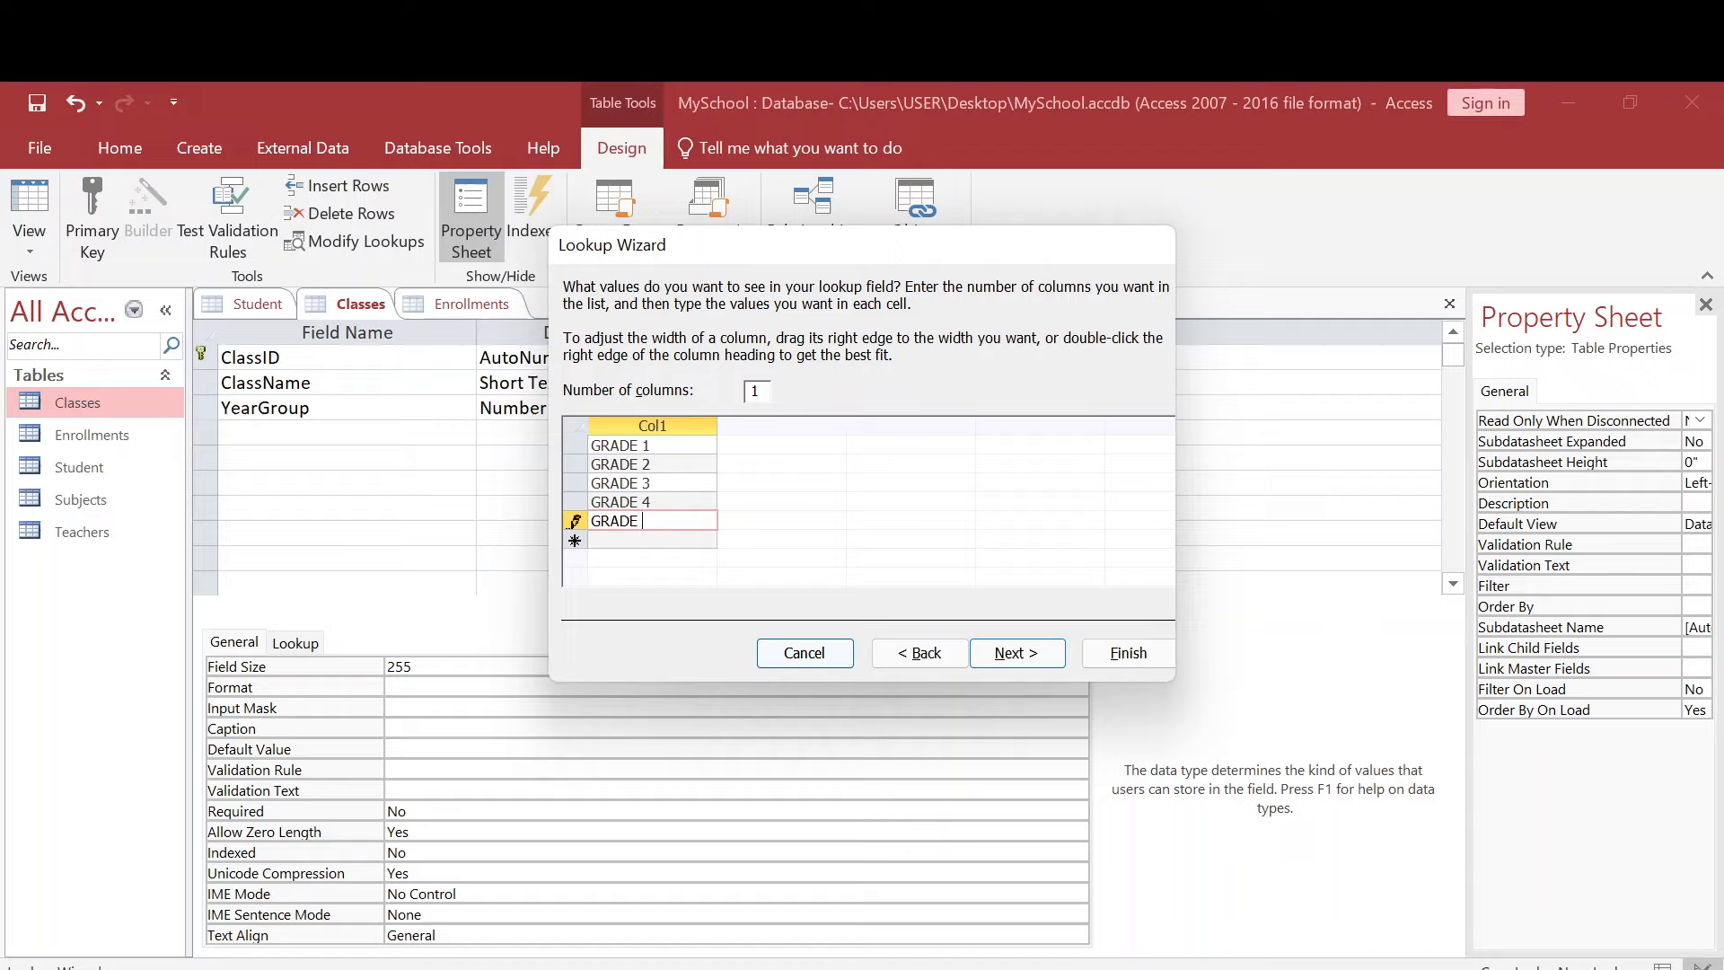
type(" 5")
key("Tab")
type("GRADE")
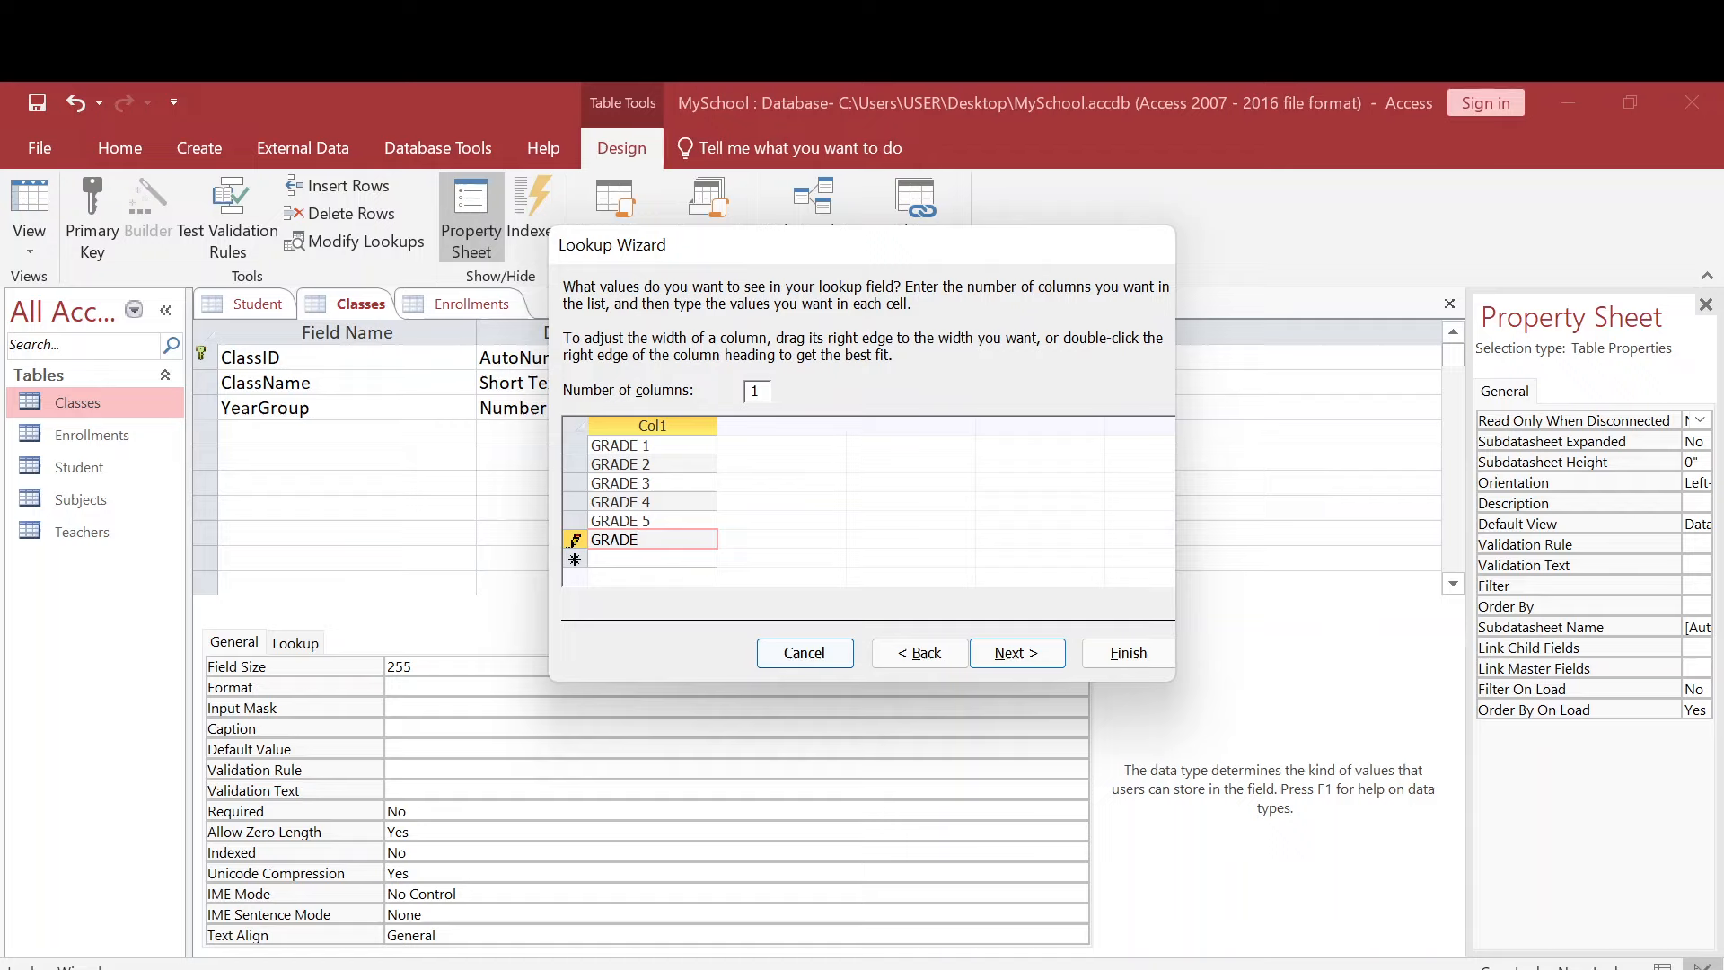
type(" 6")
left_click(995, 660)
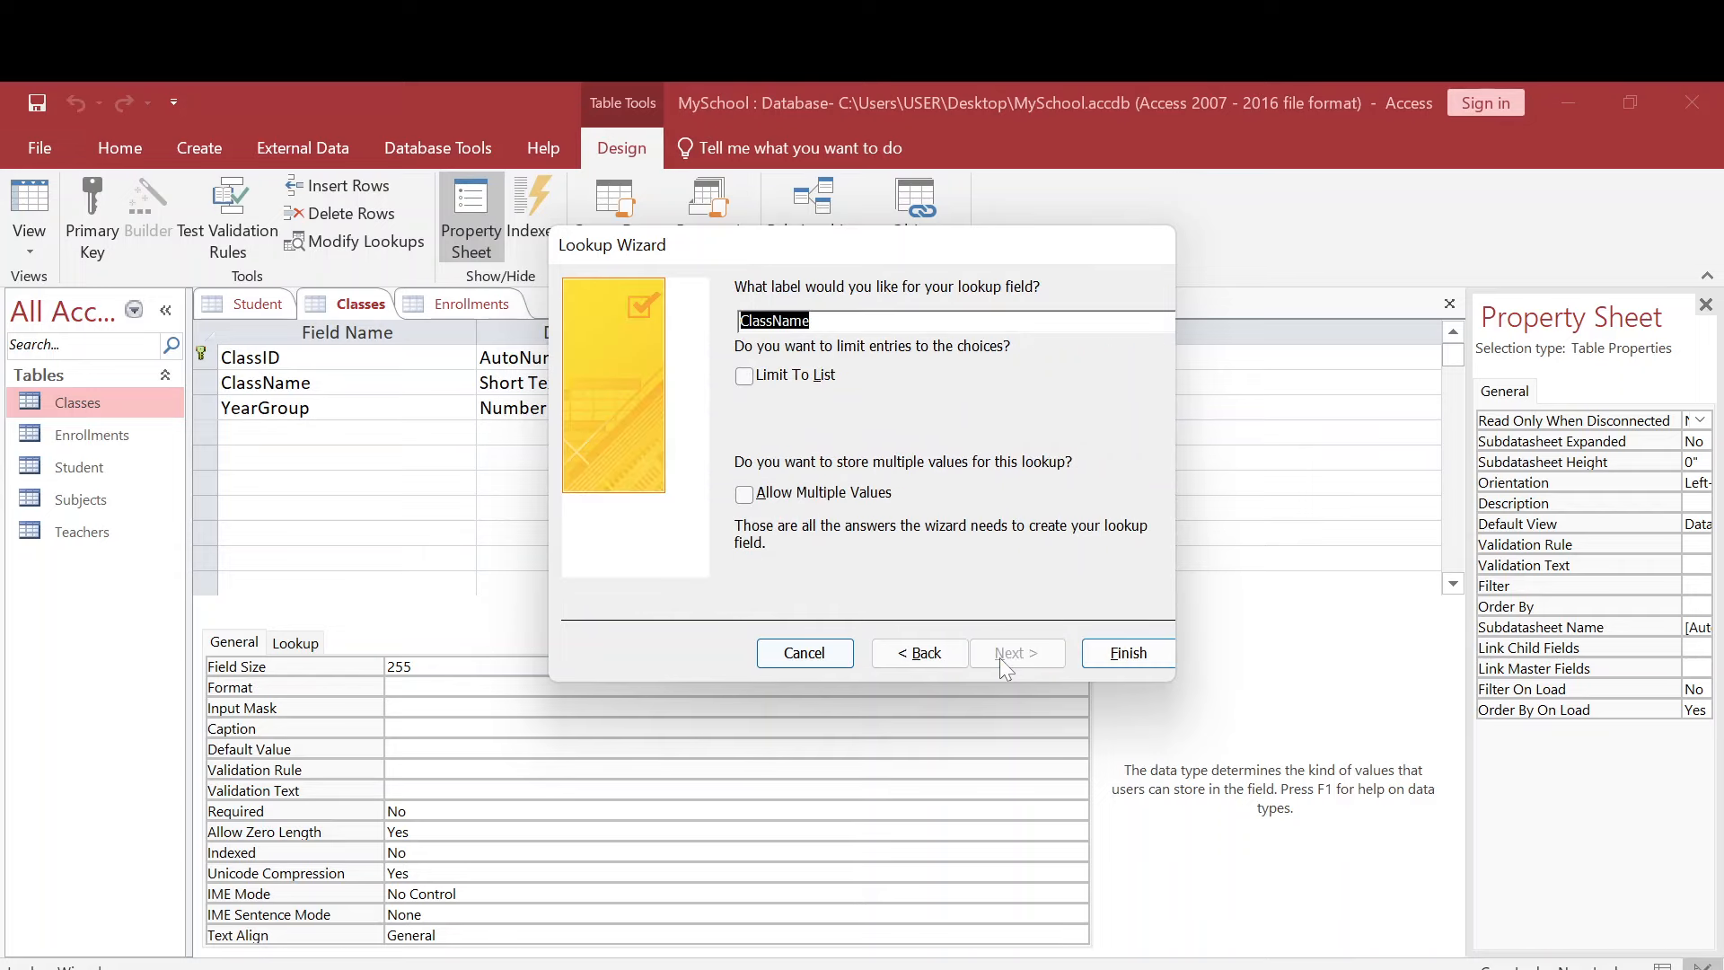
left_click(1129, 653)
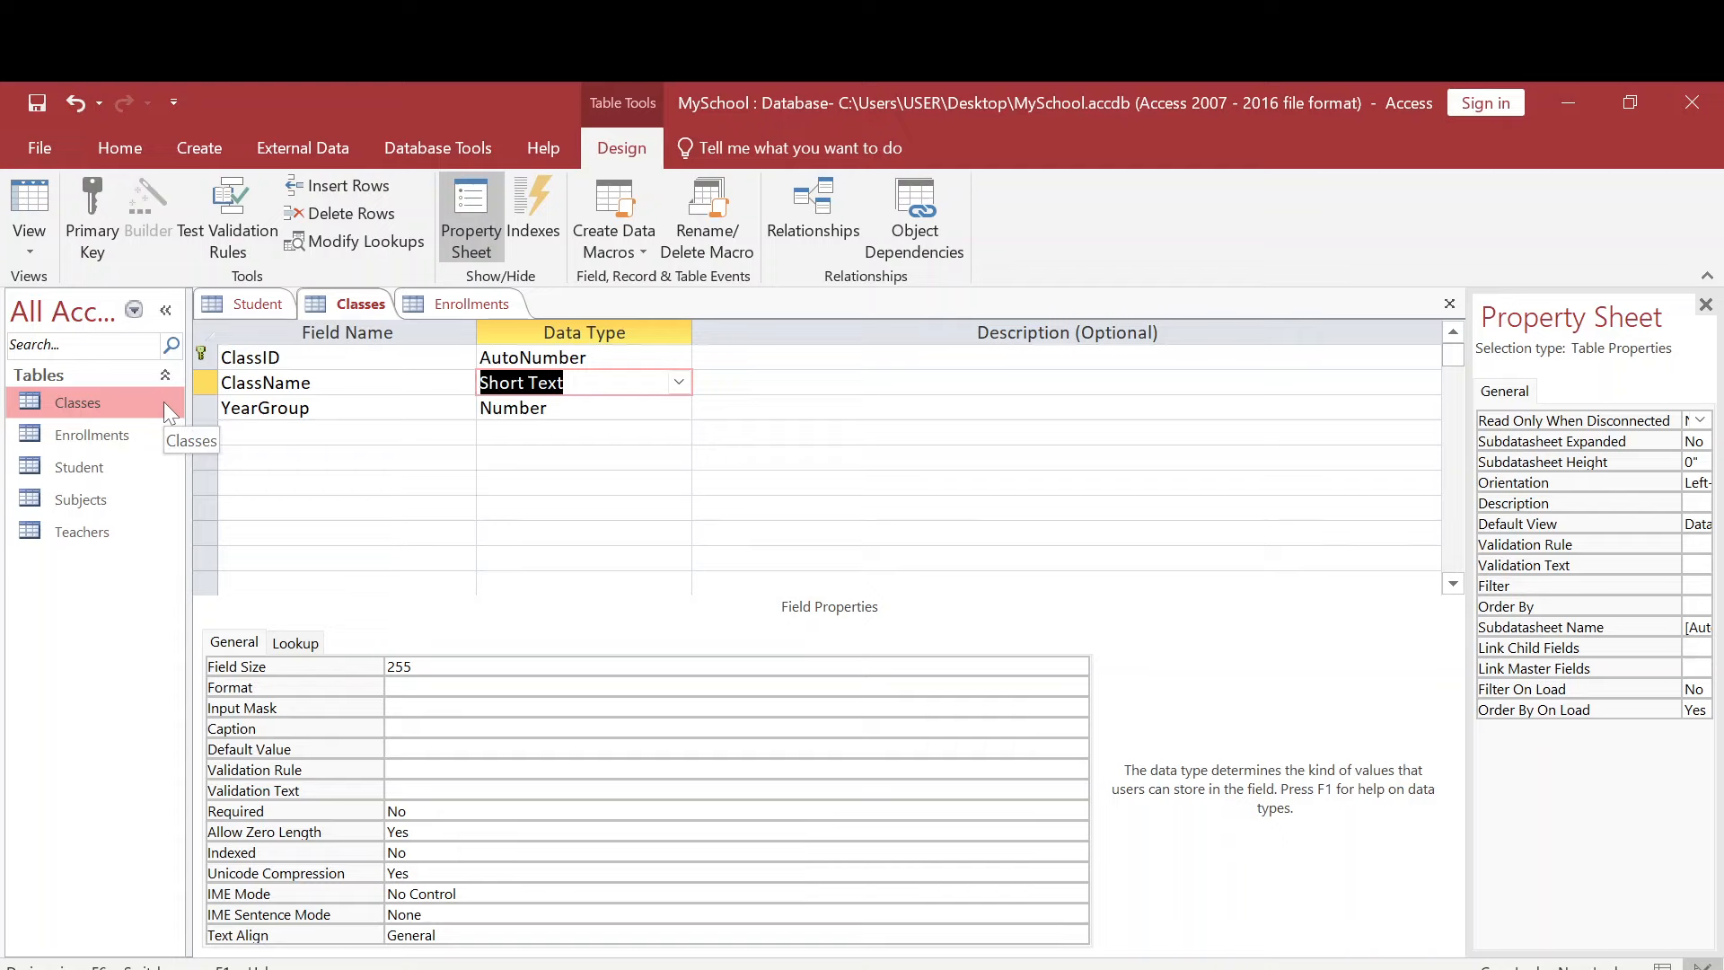
- Open the Classes datasheet and try the ClassName lookup on the first record, choosing GRADE 6 and finally GRADE 2
double_click(120, 404)
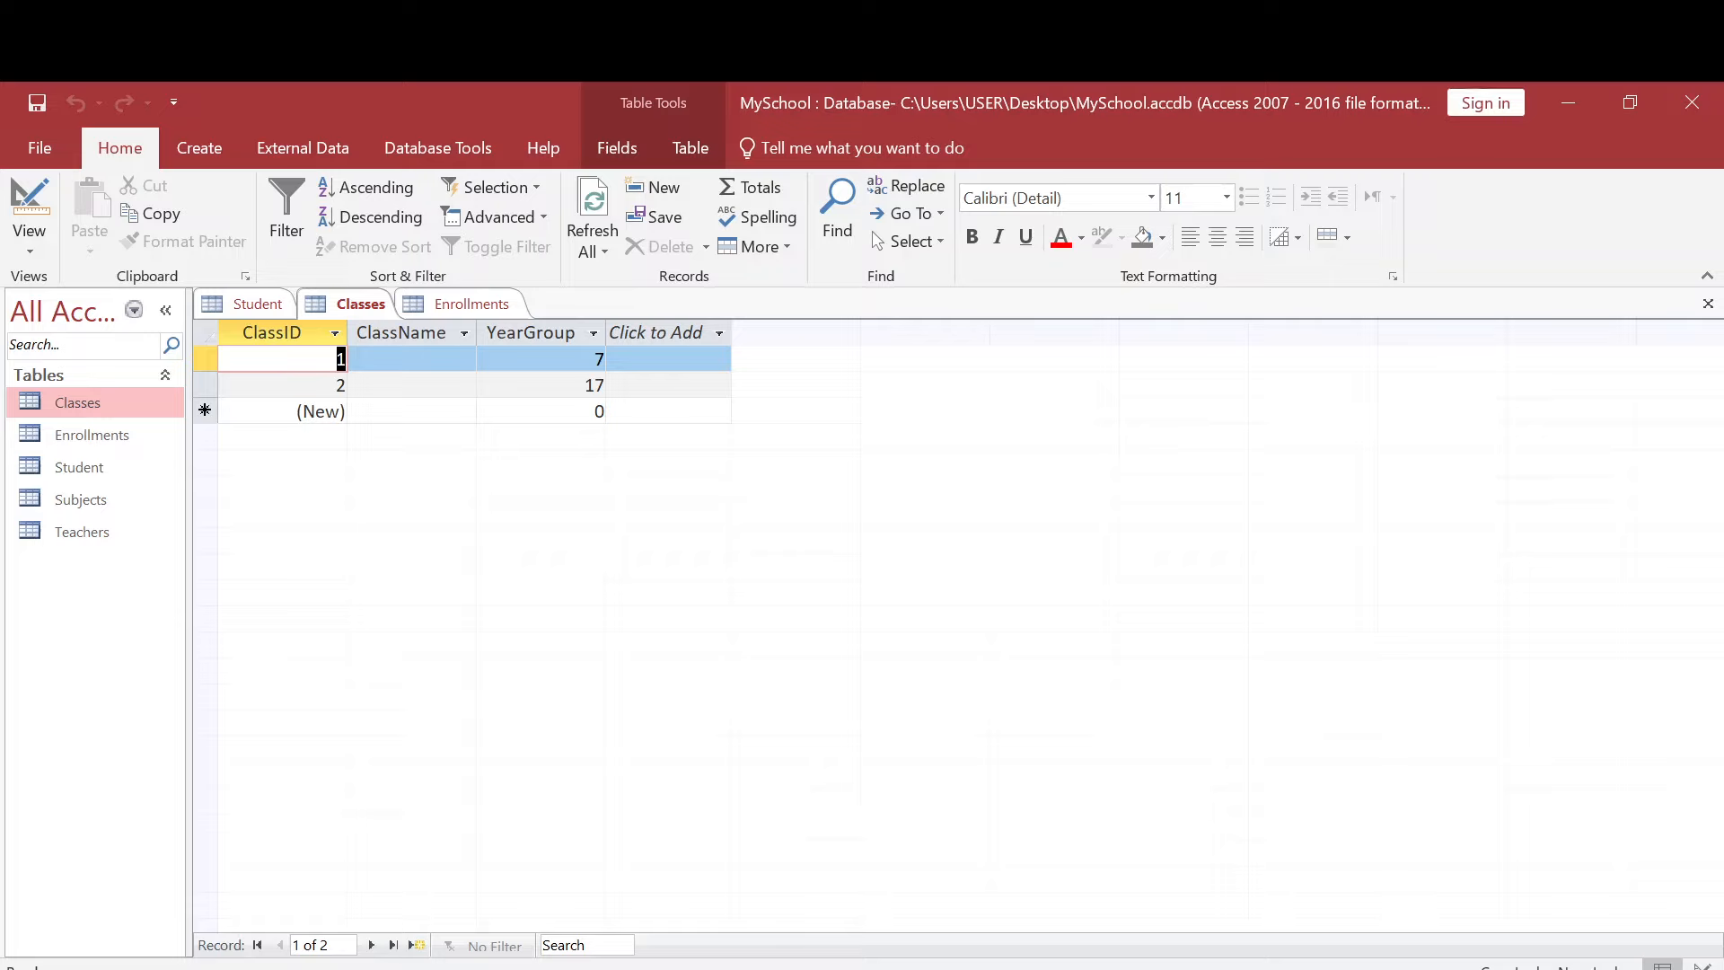
left_click(460, 359)
left_click(463, 360)
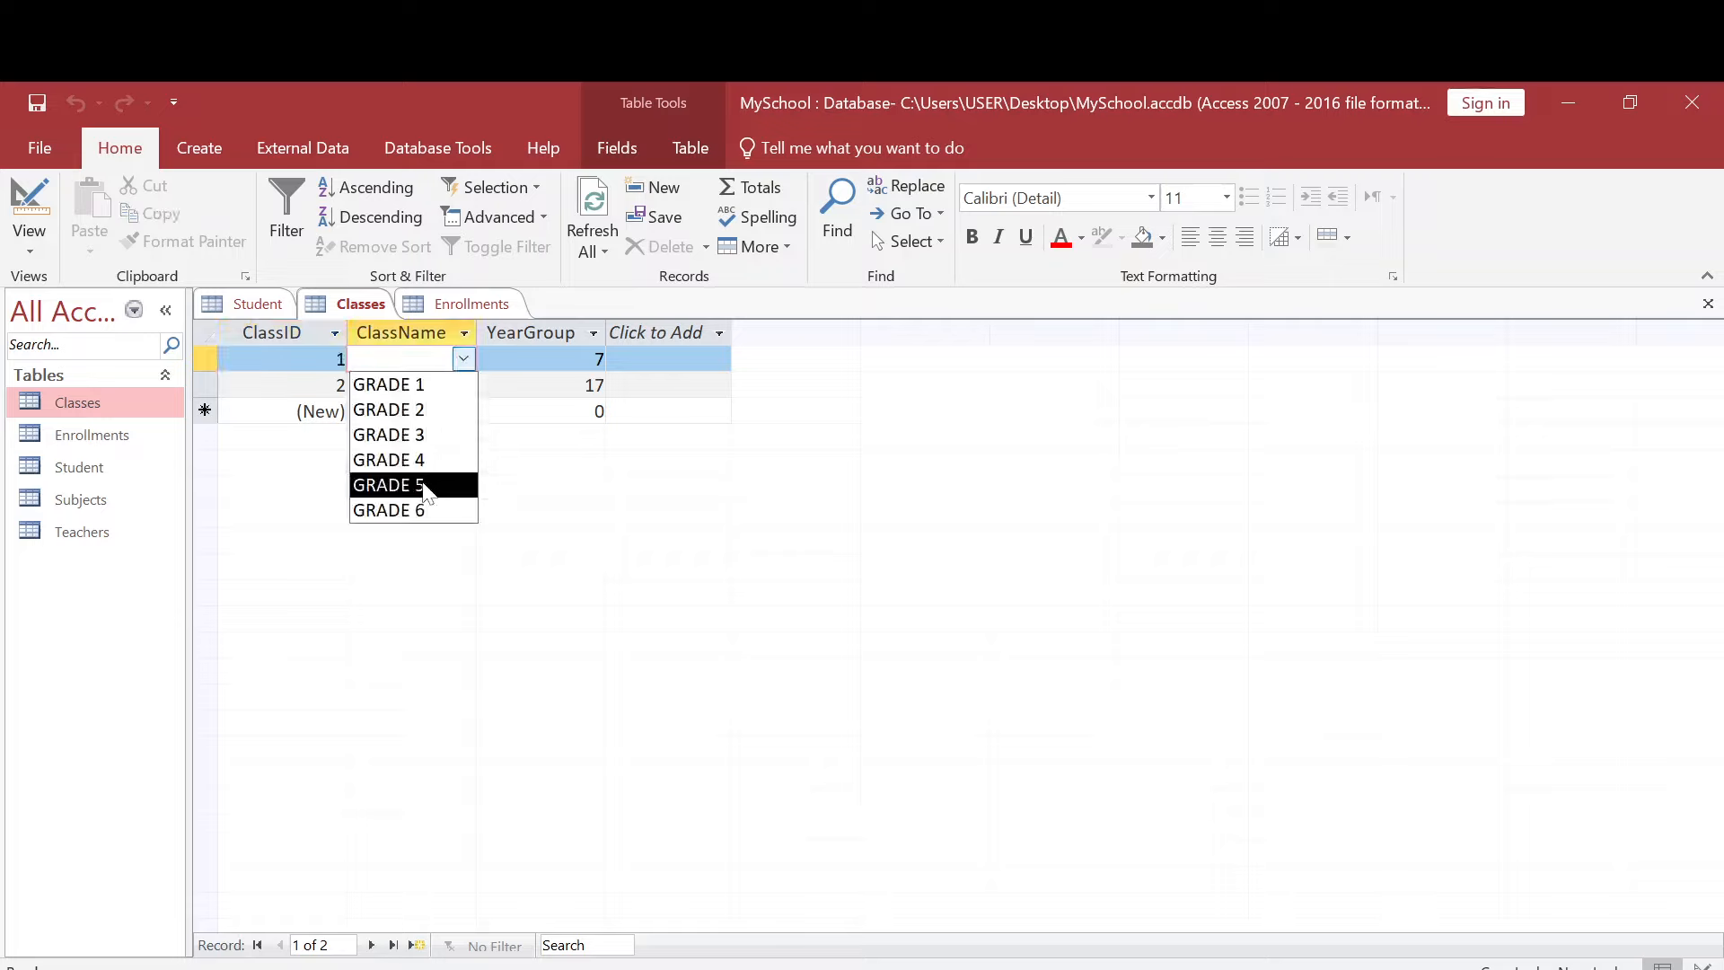
left_click(418, 508)
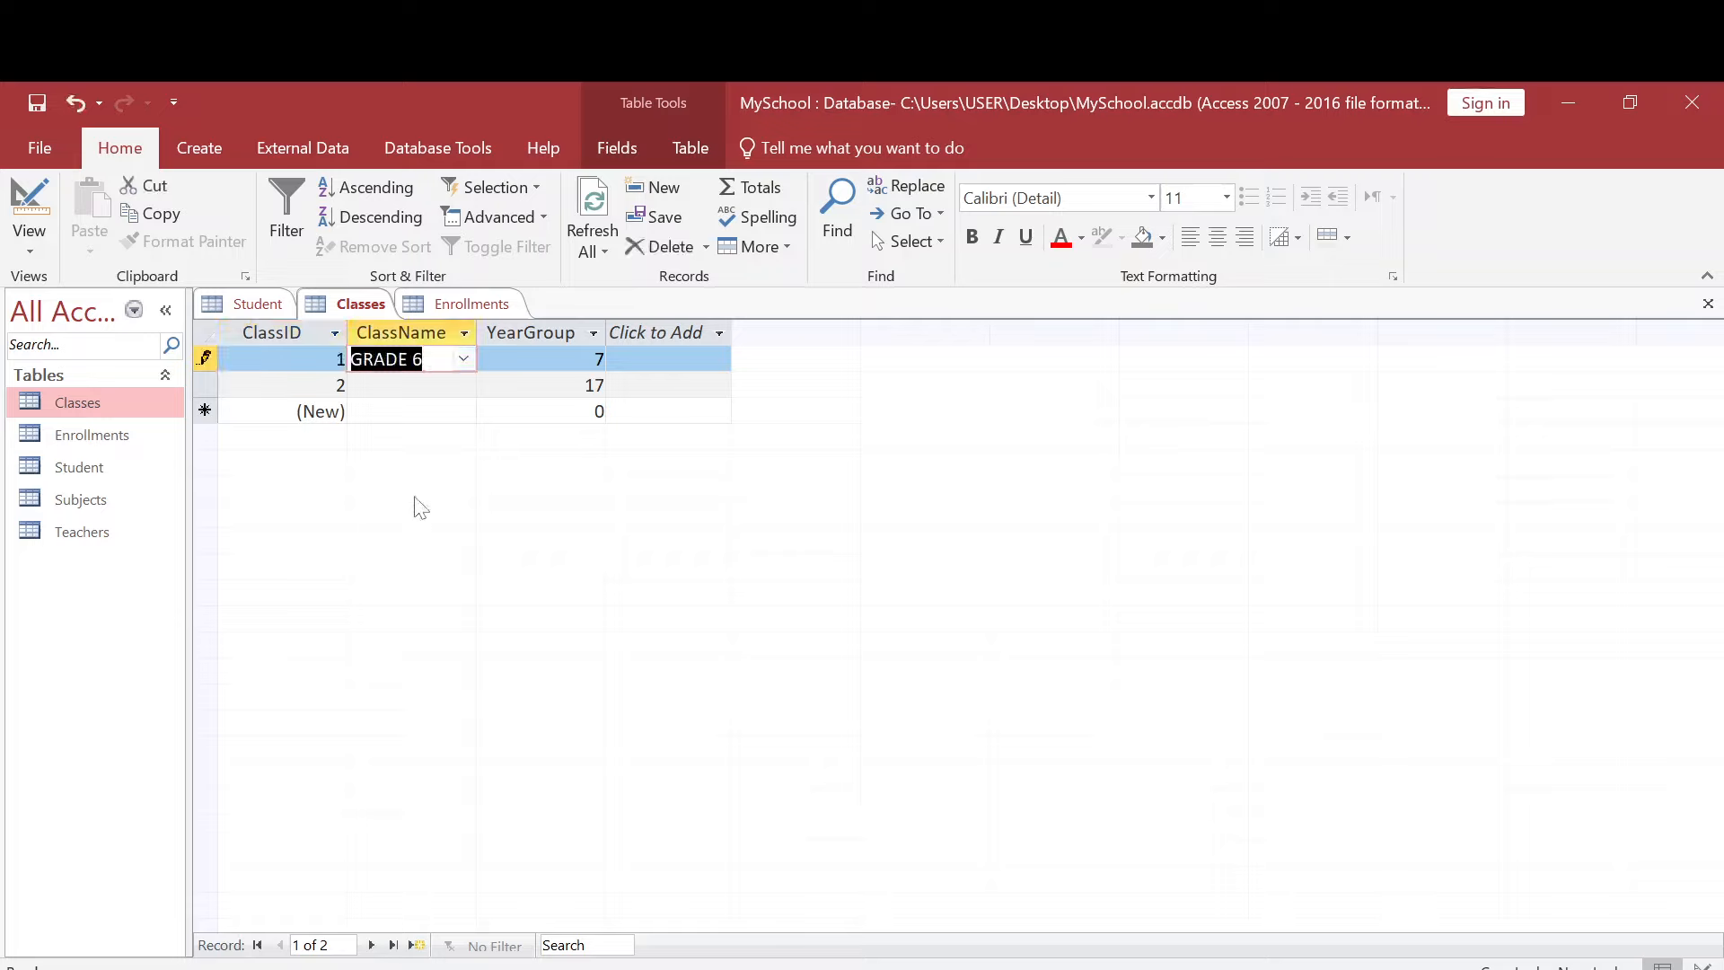
left_click(461, 359)
left_click(429, 410)
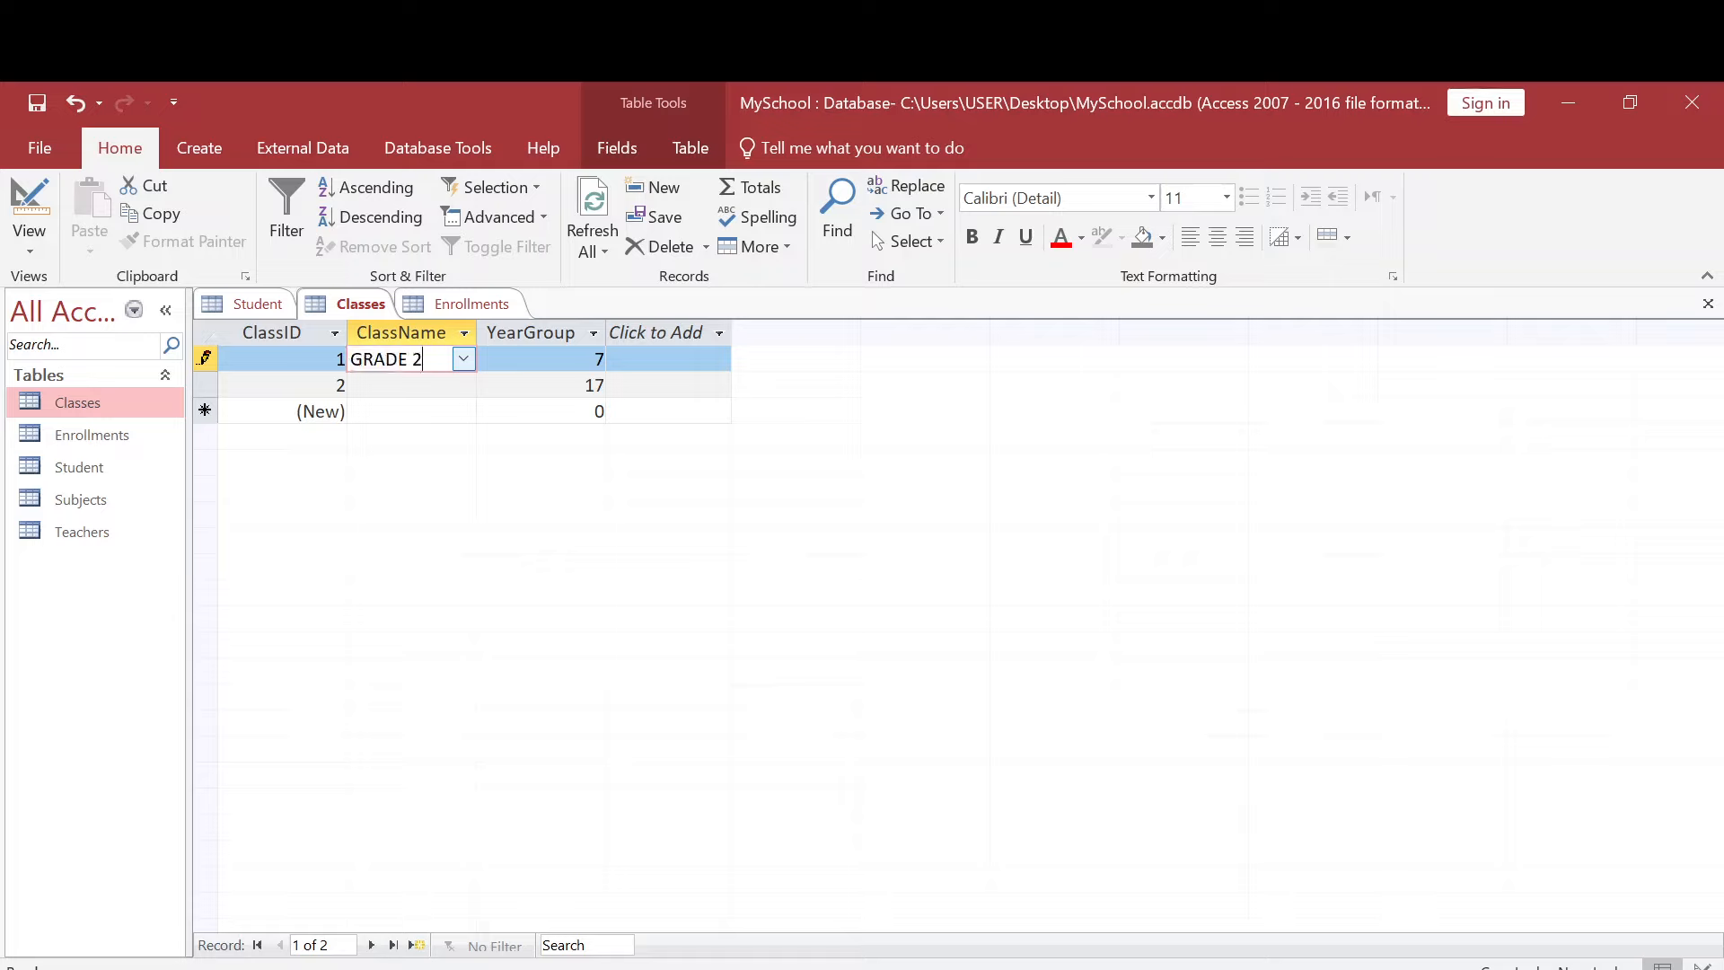
key("Down")
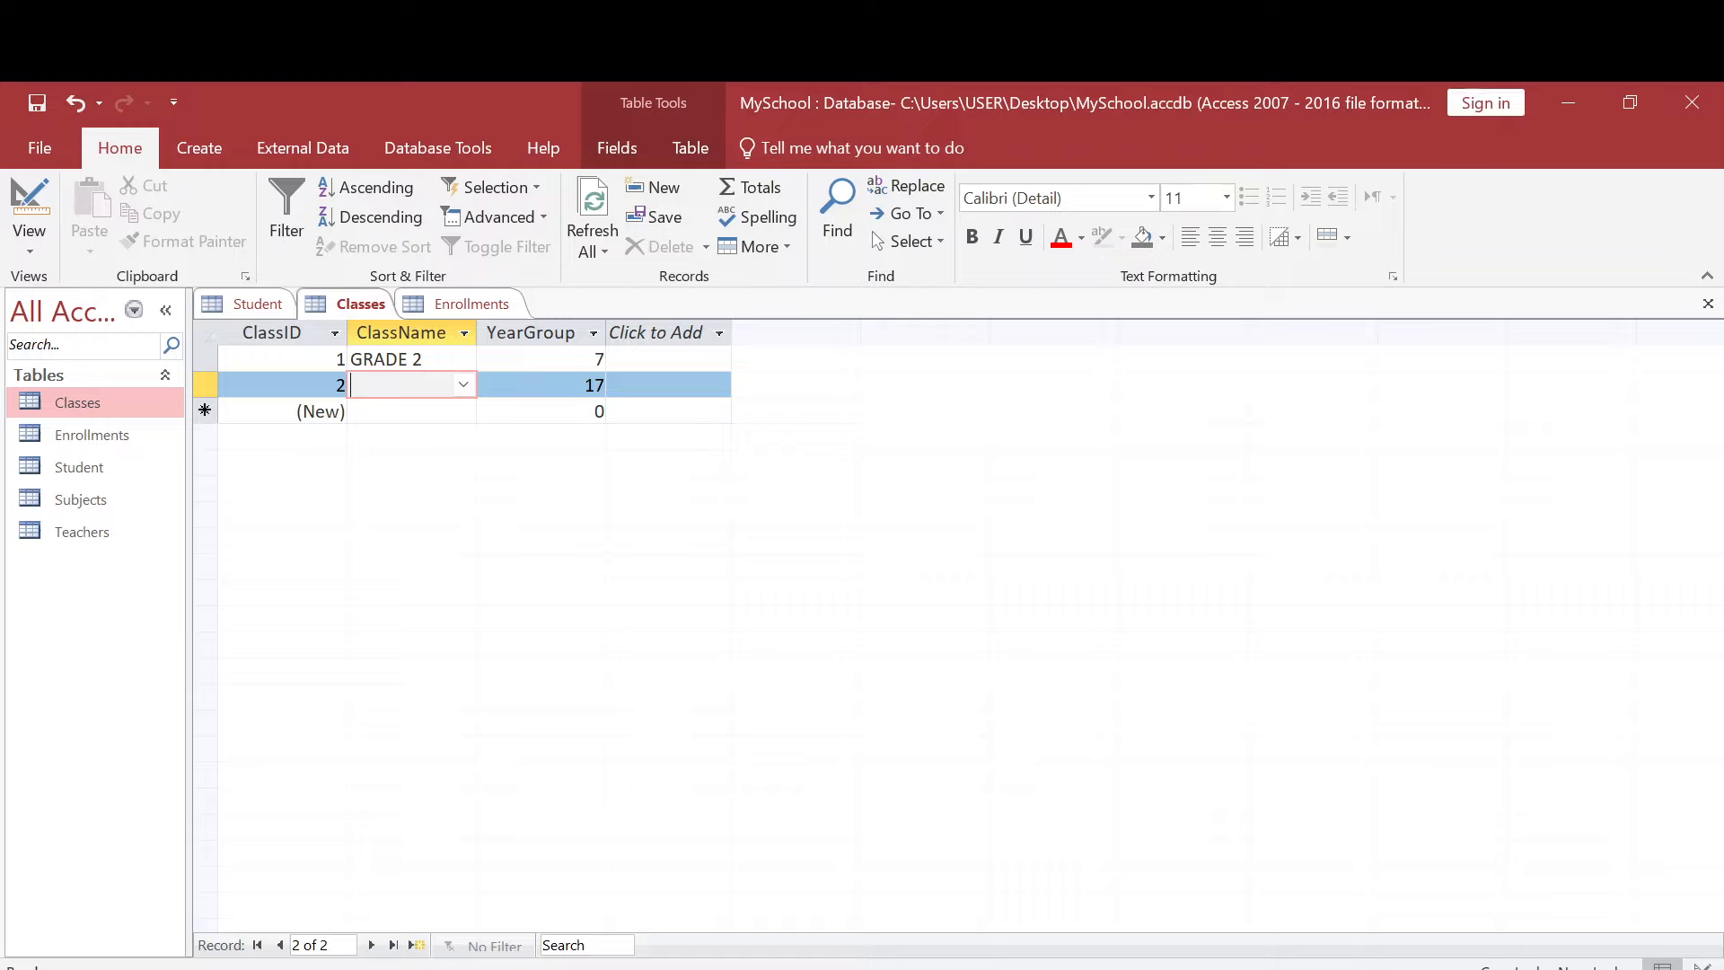
left_click(460, 359)
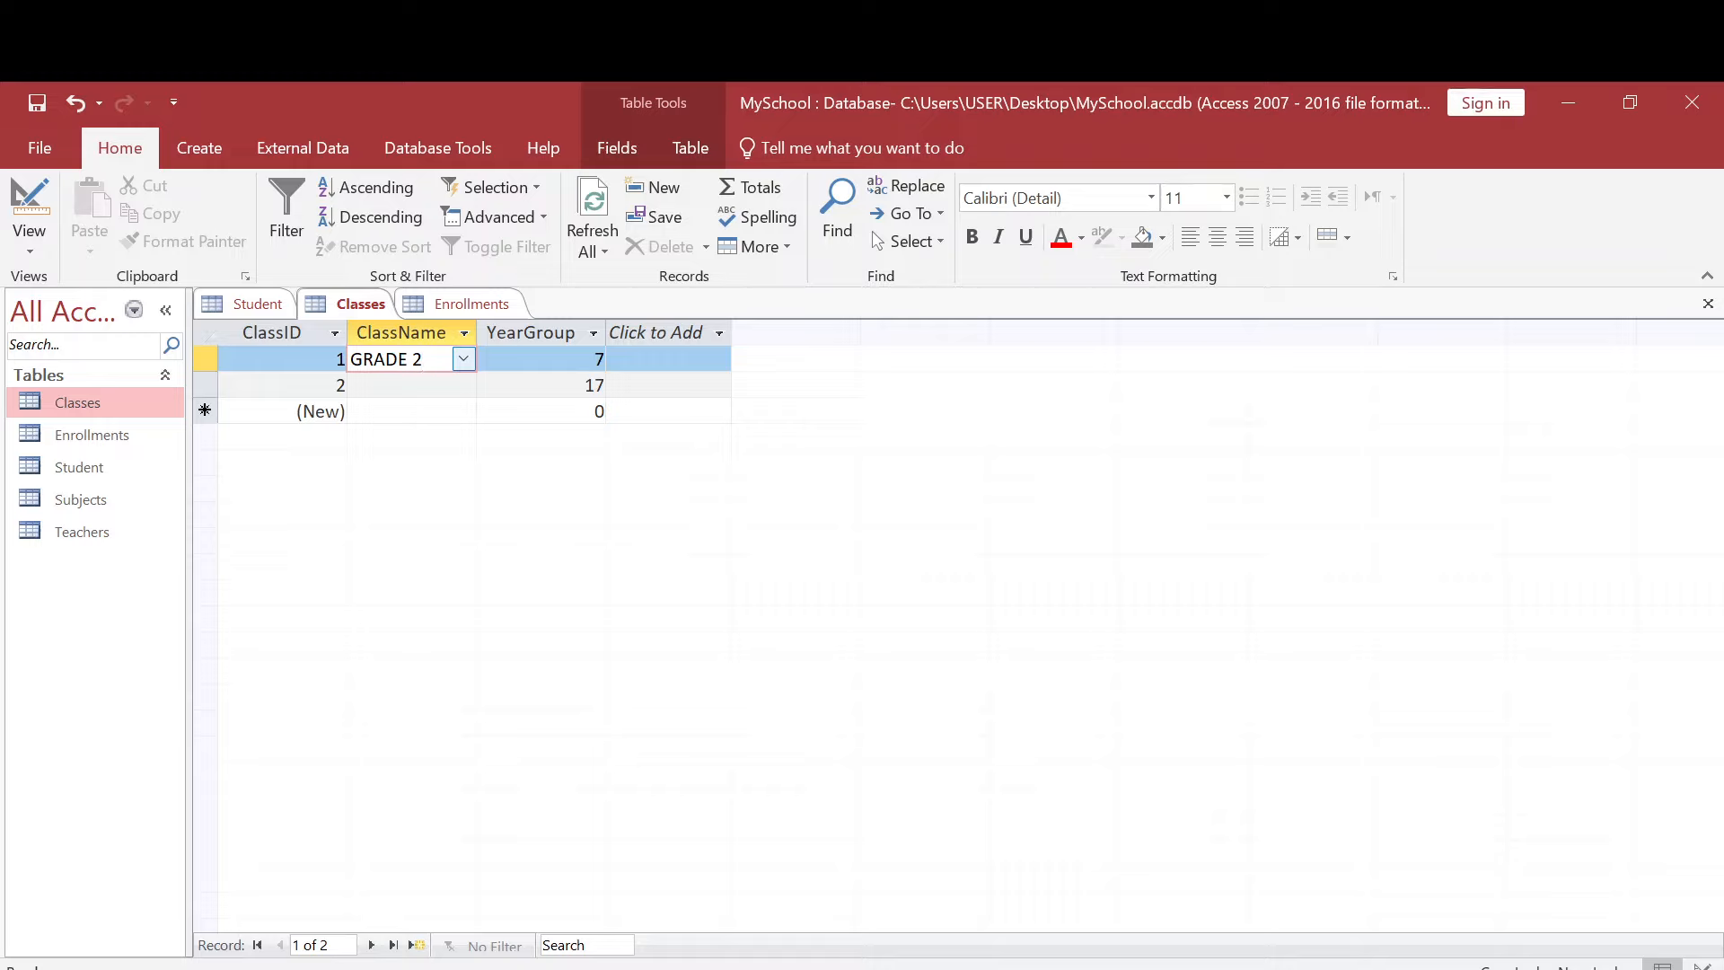